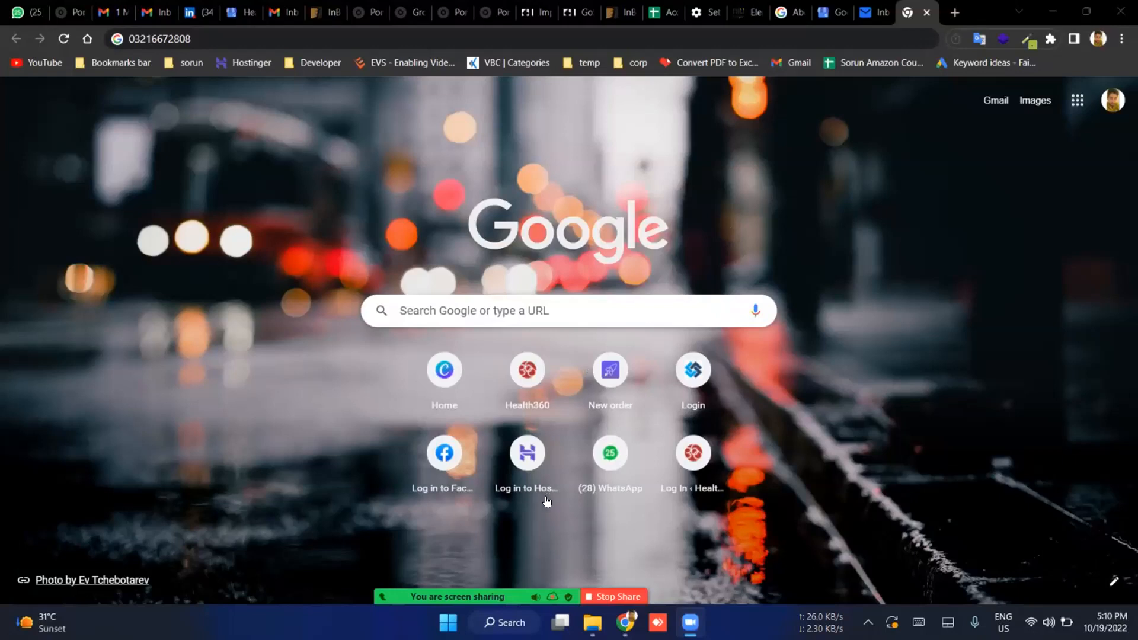
Step: Open a new browser window and go to the Fiverr seller dashboard
{"action": "key", "text": "ctrl+n"}
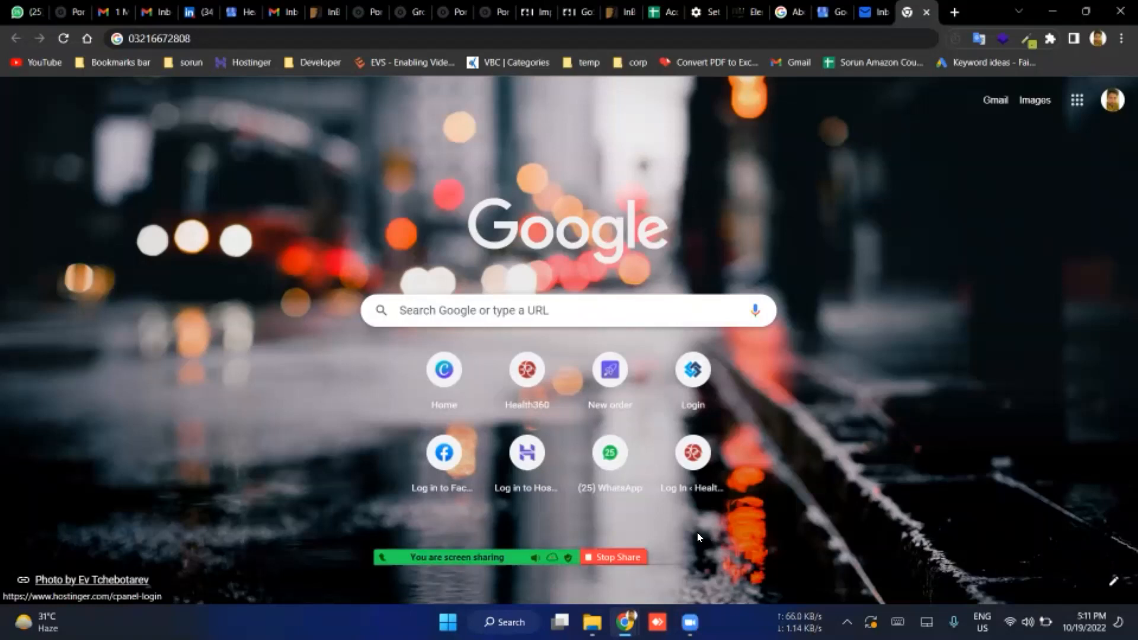
{"action": "left_click", "coordinate": [624, 623]}
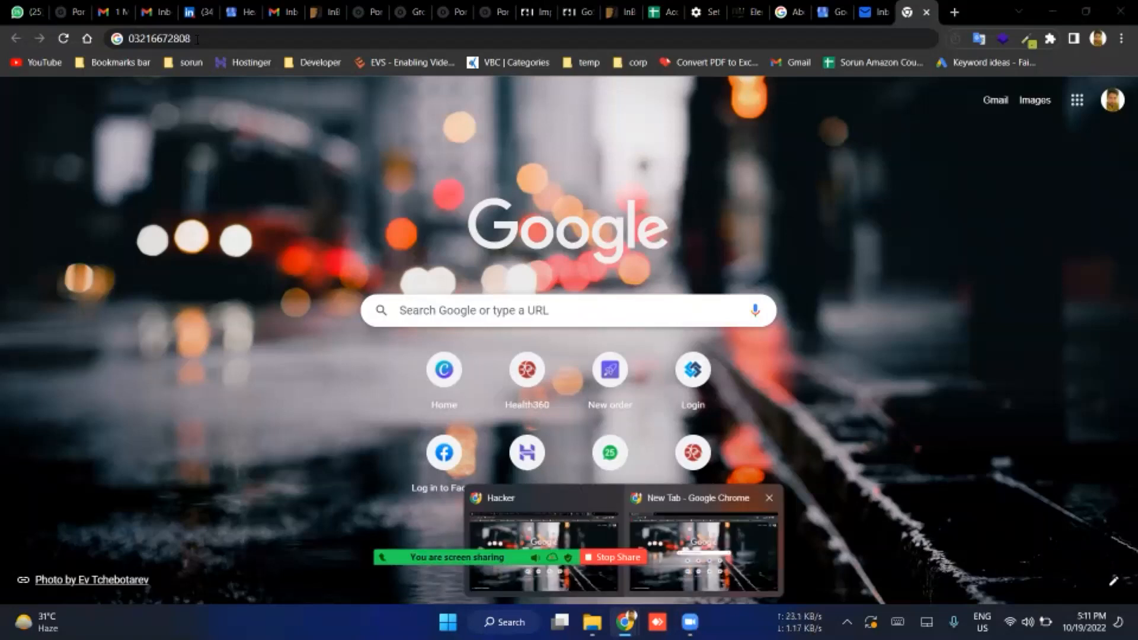
{"action": "left_click", "coordinate": [703, 552]}
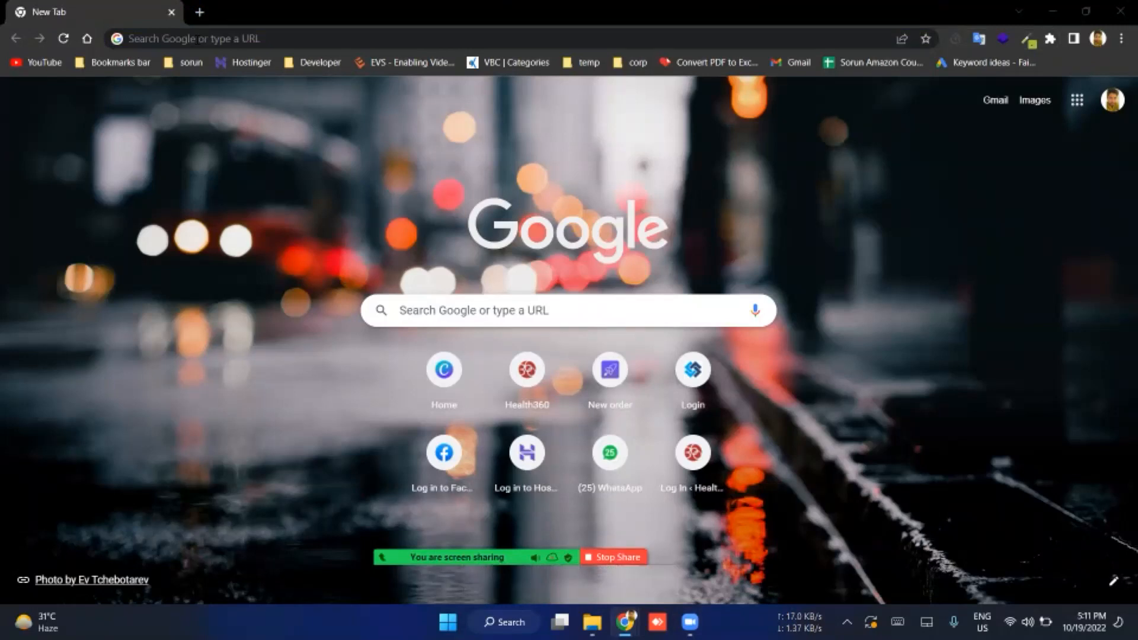
{"action": "left_click", "coordinate": [197, 39]}
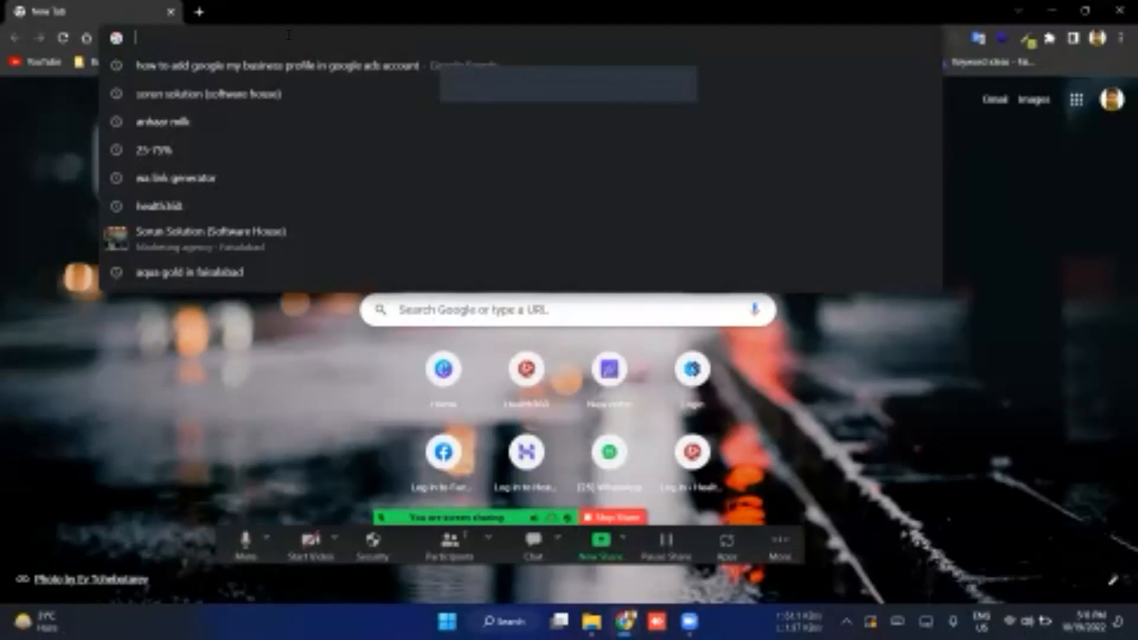
{"action": "left_click", "coordinate": [3, 249]}
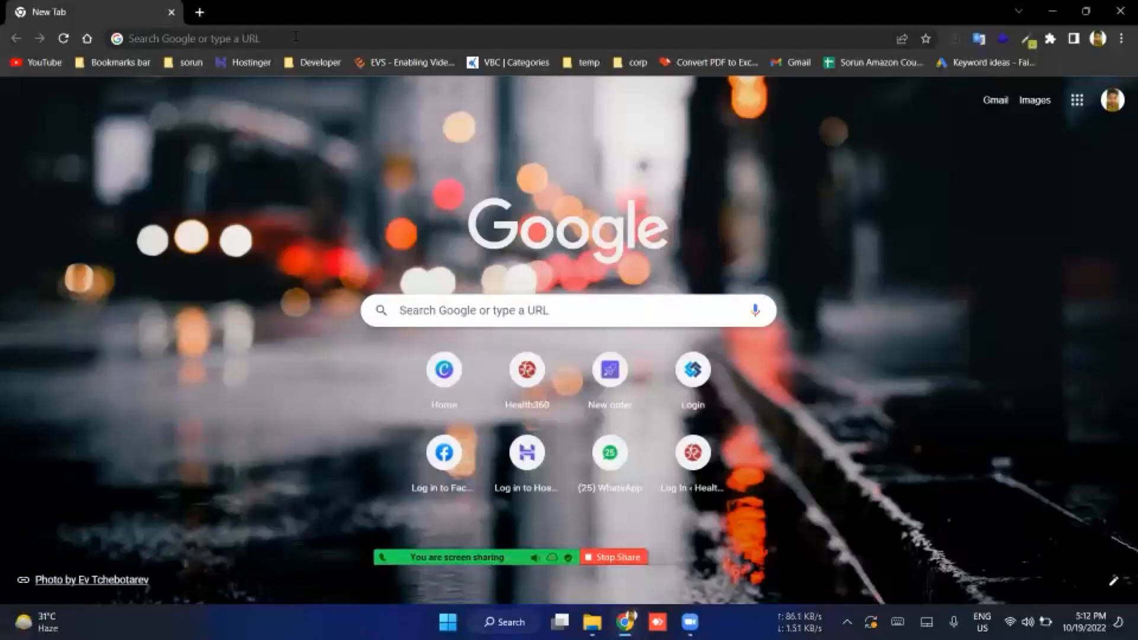
{"action": "left_click", "coordinate": [296, 37]}
{"action": "type", "text": "fiv"}
{"action": "key", "text": "Return"}
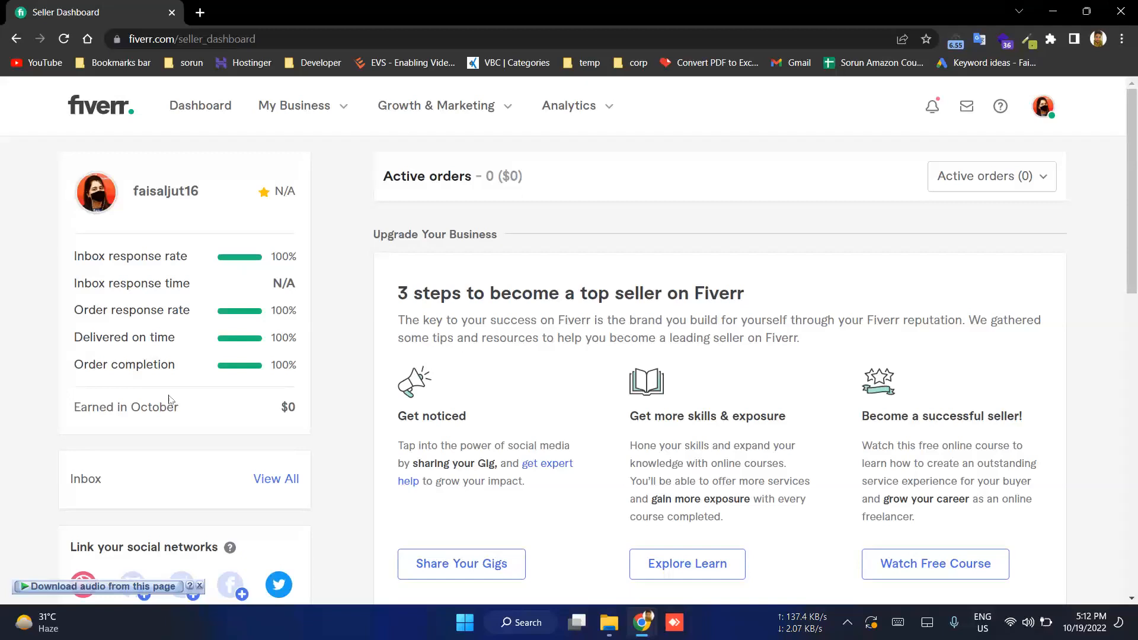
Step: Look over the seller dashboard, including the response and delivery rates, active orders, social network links and promotional sections
{"action": "scroll", "coordinate": [169, 399], "scroll_direction": "down", "scroll_amount": 4}
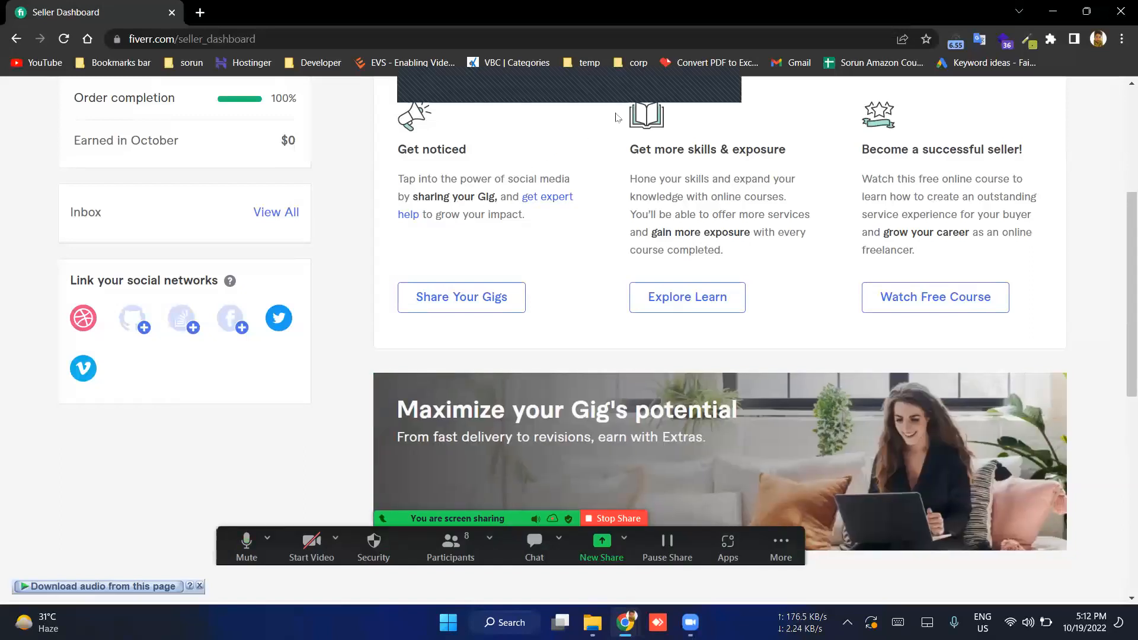
{"action": "scroll", "coordinate": [615, 92], "scroll_direction": "up", "scroll_amount": 4}
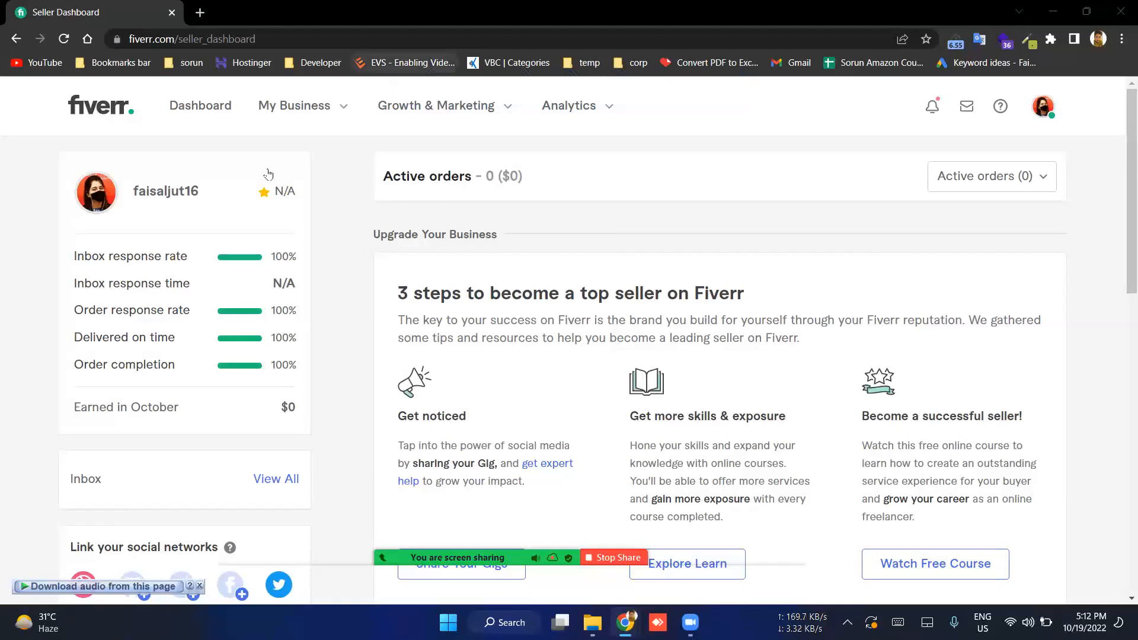
{"action": "scroll", "coordinate": [39, 136], "scroll_direction": "down", "scroll_amount": 3}
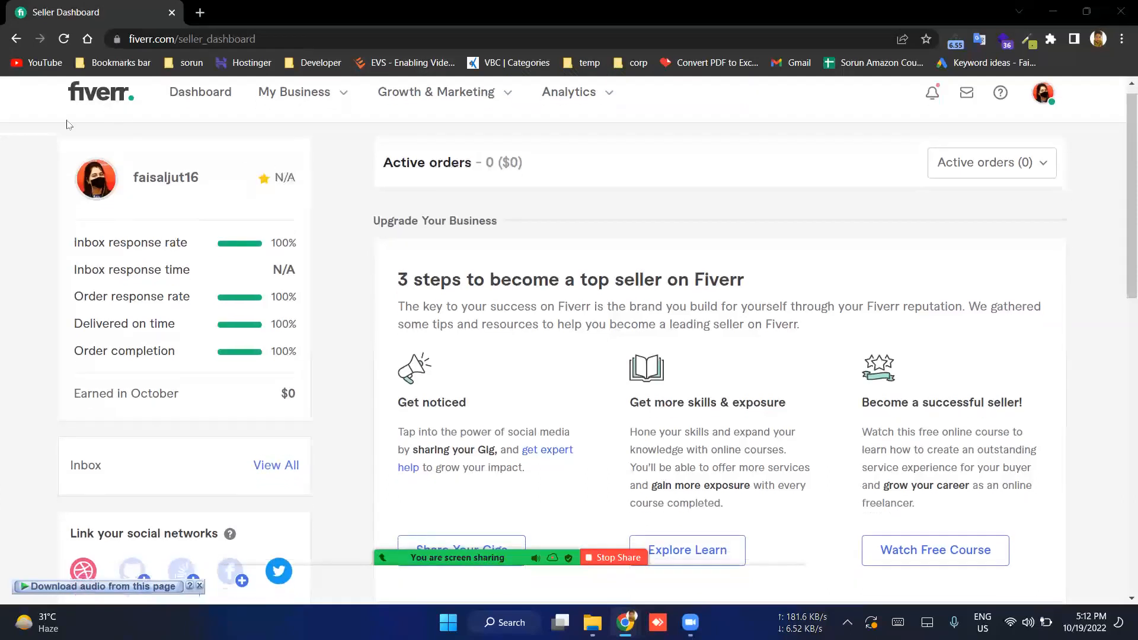
{"action": "mouse_move", "coordinate": [130, 98]}
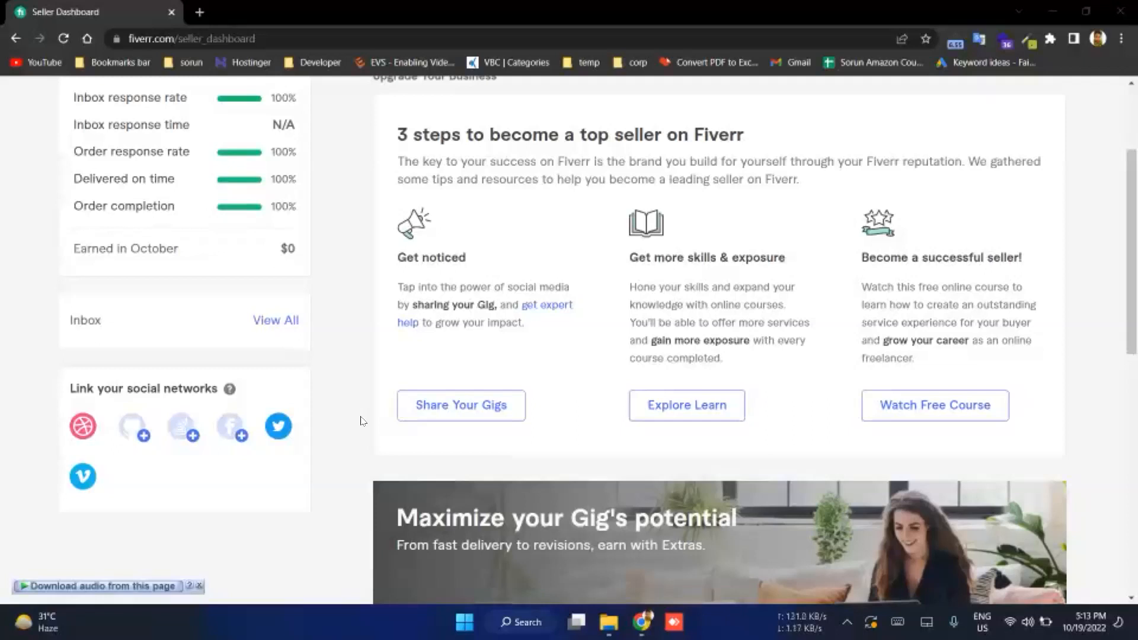
{"action": "scroll", "coordinate": [363, 420], "scroll_direction": "down", "scroll_amount": 3}
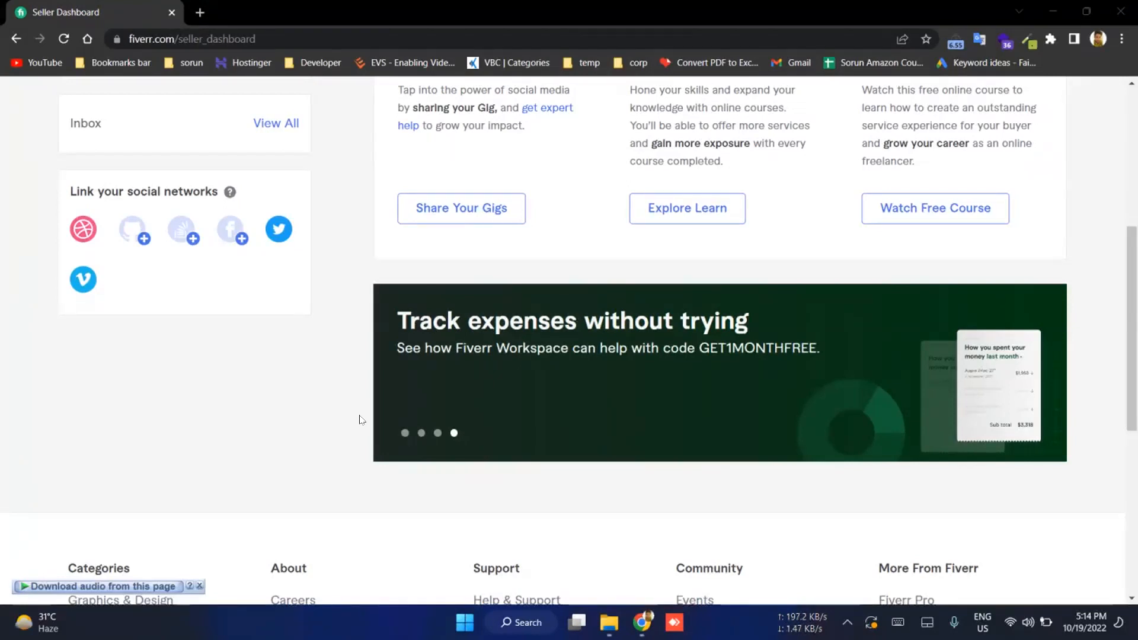
{"action": "scroll", "coordinate": [360, 420], "scroll_direction": "up", "scroll_amount": 5}
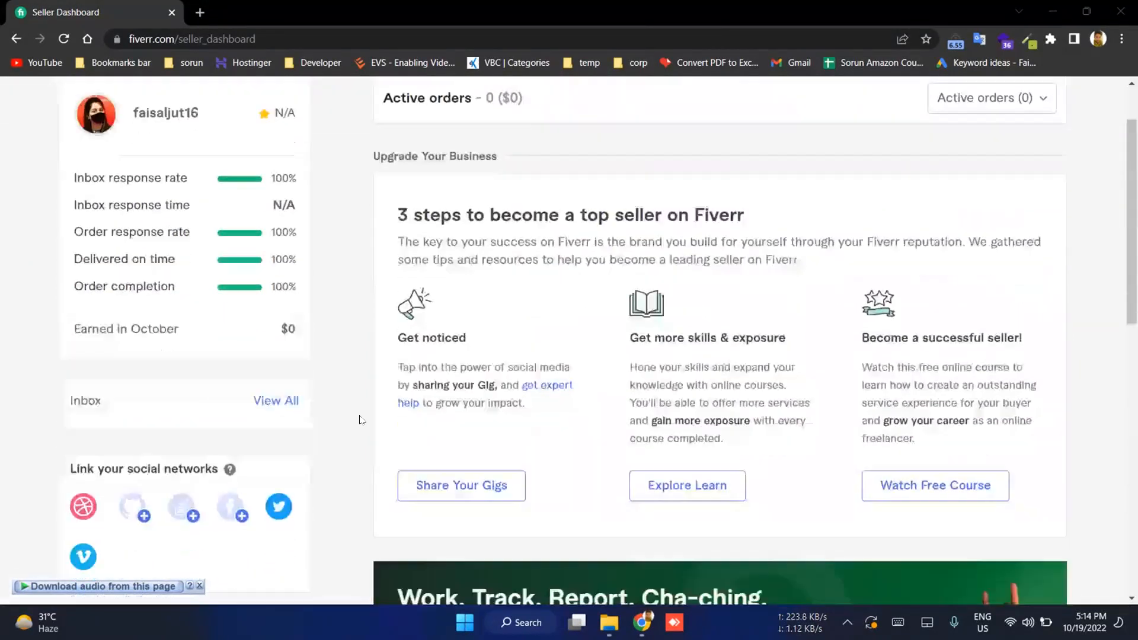
{"action": "scroll", "coordinate": [360, 420], "scroll_direction": "down", "scroll_amount": 1}
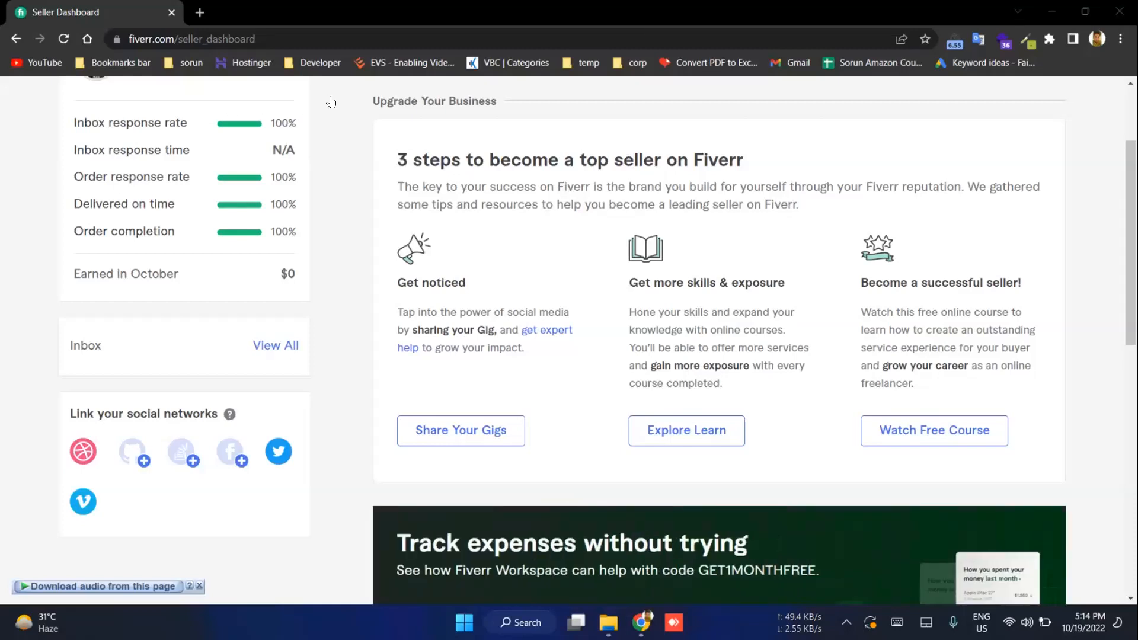
{"action": "scroll", "coordinate": [331, 102], "scroll_direction": "up", "scroll_amount": 3}
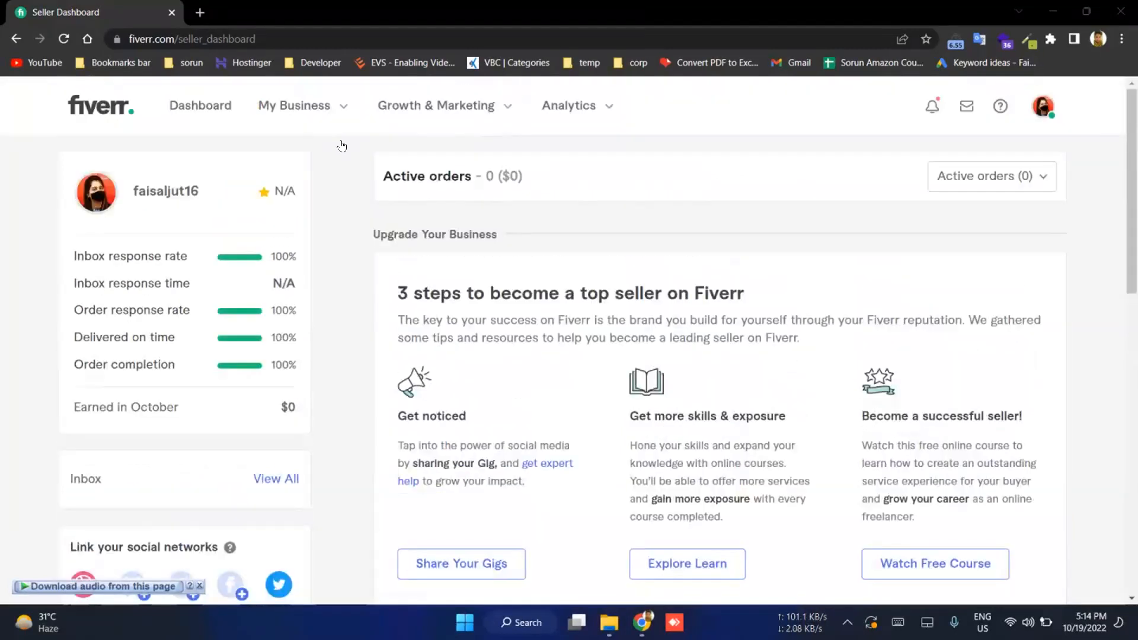
Step: Open the Buyer Requests page and start a custom offer for the exam website request
{"action": "left_click", "coordinate": [337, 107]}
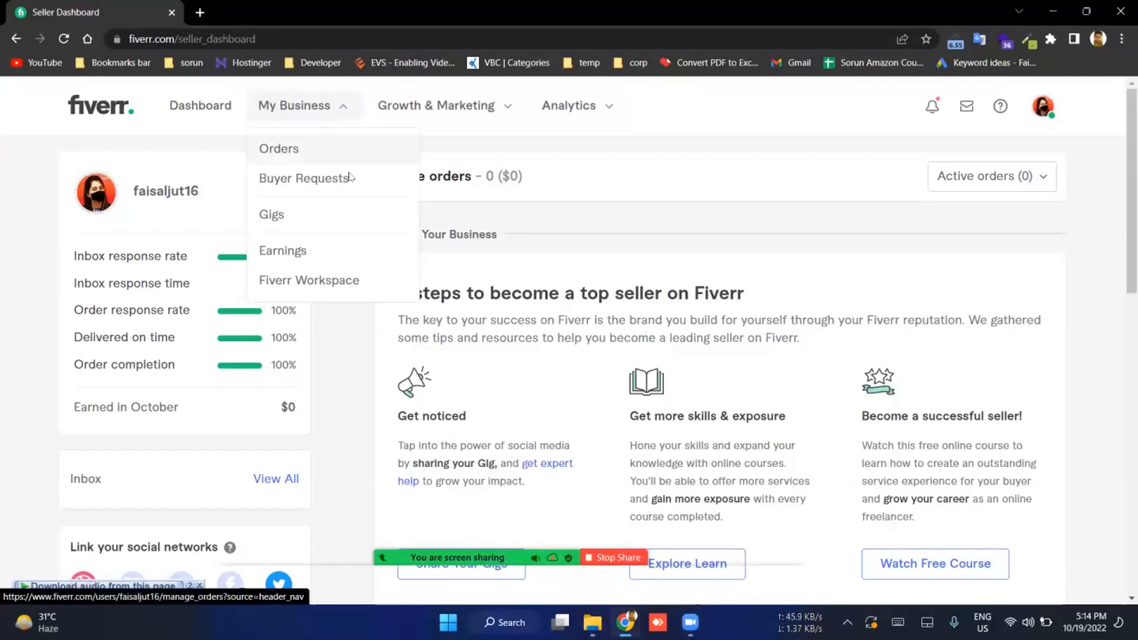
{"action": "left_click", "coordinate": [332, 178]}
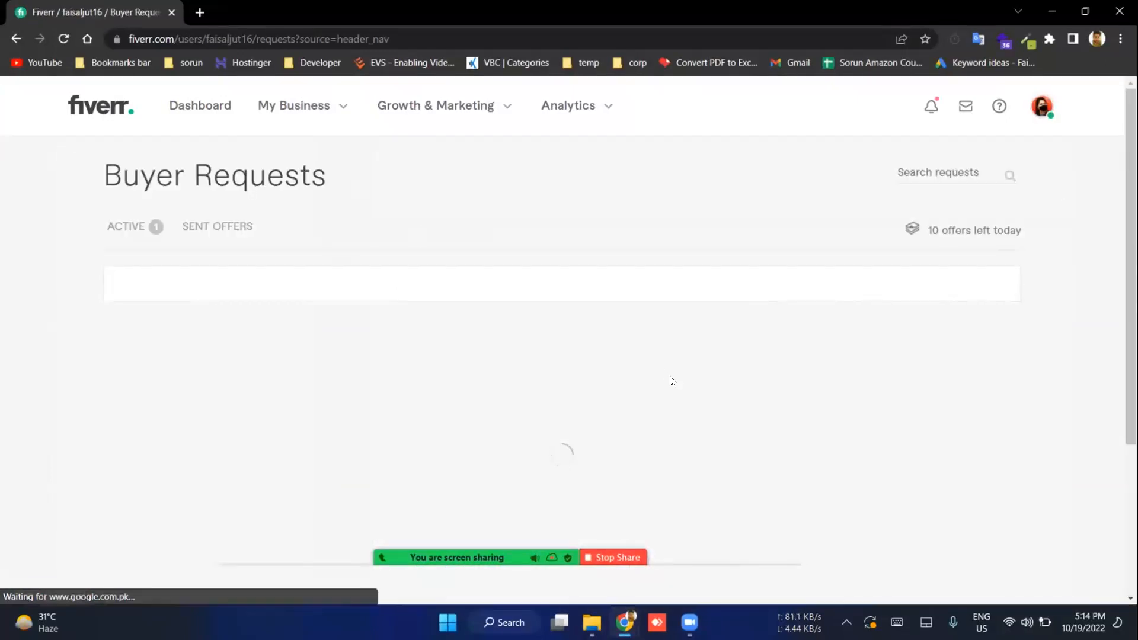
{"action": "mouse_move", "coordinate": [1001, 374]}
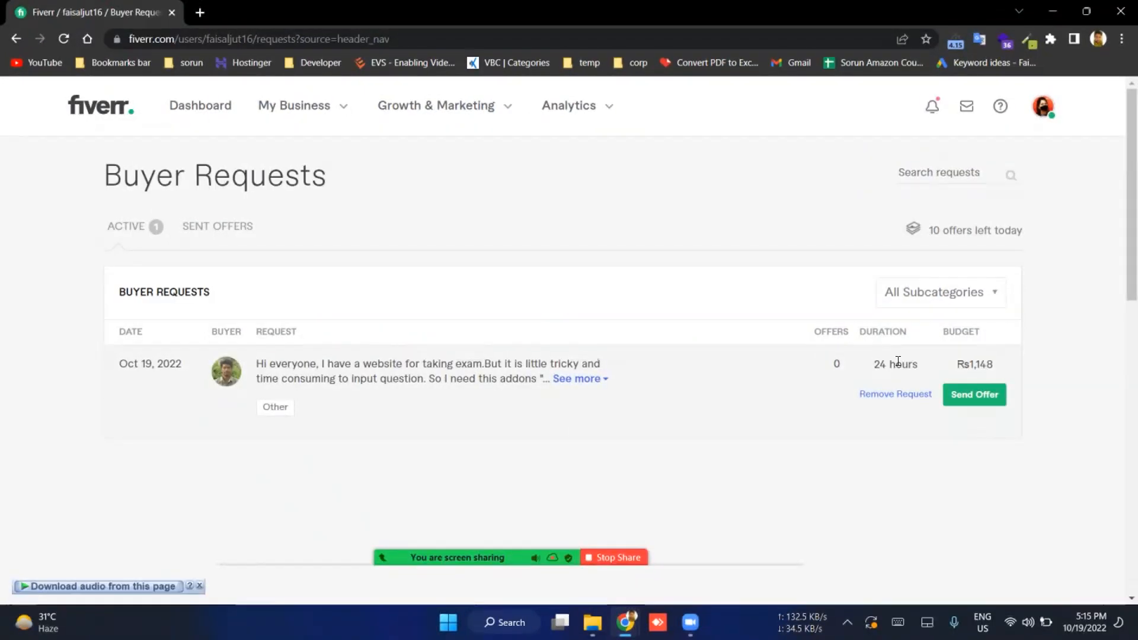
{"action": "mouse_move", "coordinate": [898, 361]}
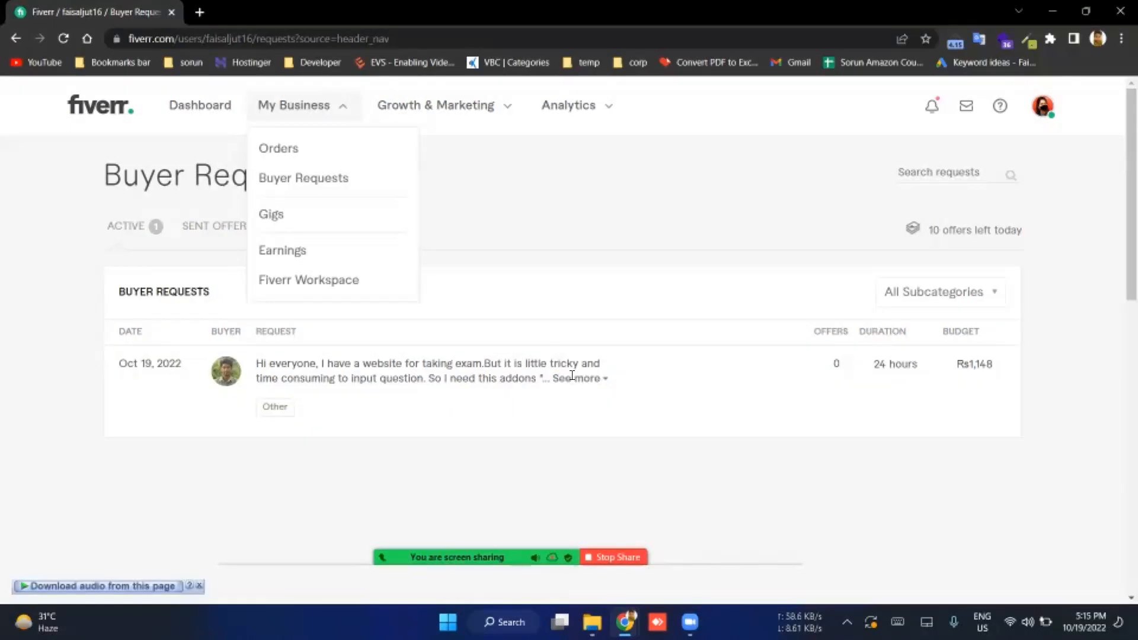
{"action": "mouse_move", "coordinate": [876, 390]}
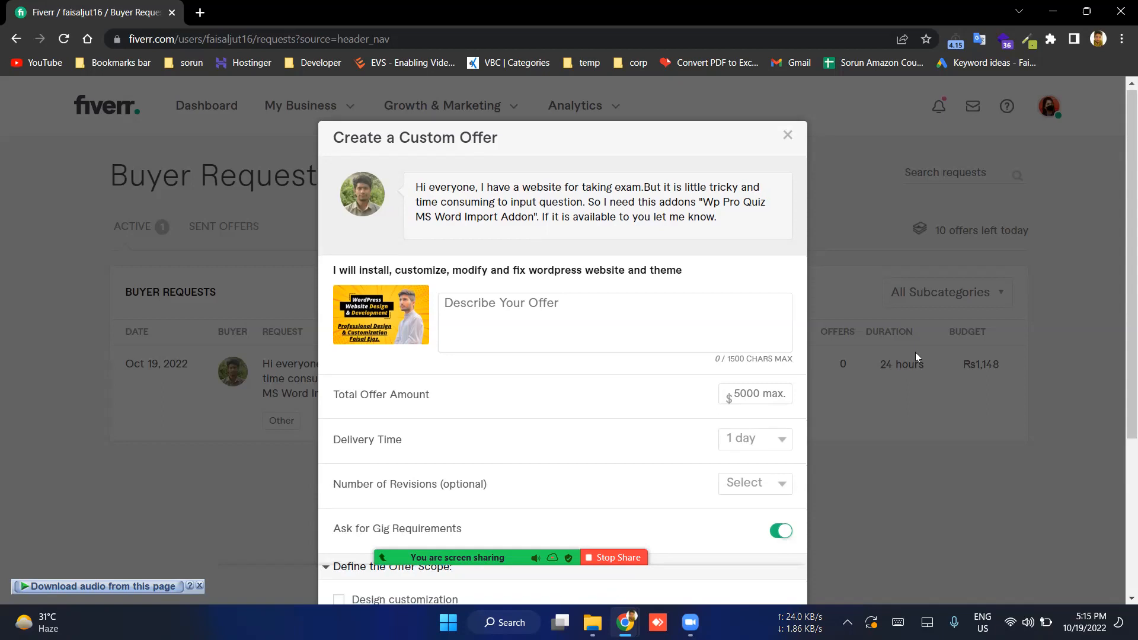
Step: Examine the custom offer form from the buyer's message and offer description down to the offer scope options
{"action": "scroll", "coordinate": [915, 354], "scroll_direction": "down", "scroll_amount": 1}
{"action": "scroll", "coordinate": [916, 352], "scroll_direction": "down", "scroll_amount": 1}
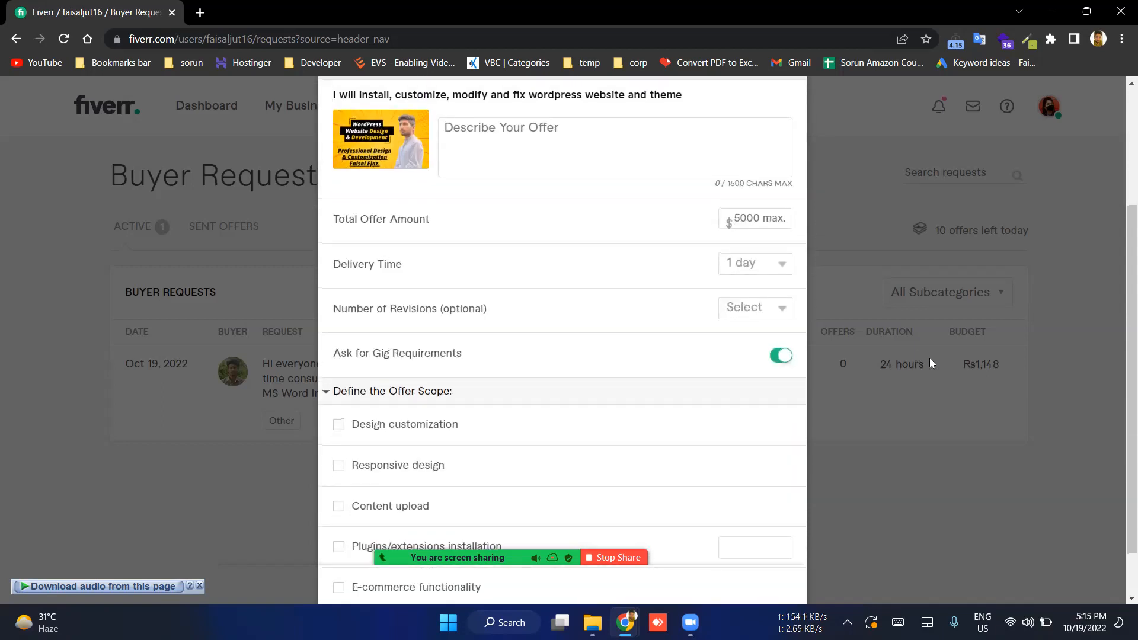
{"action": "scroll", "coordinate": [949, 373], "scroll_direction": "up", "scroll_amount": 2}
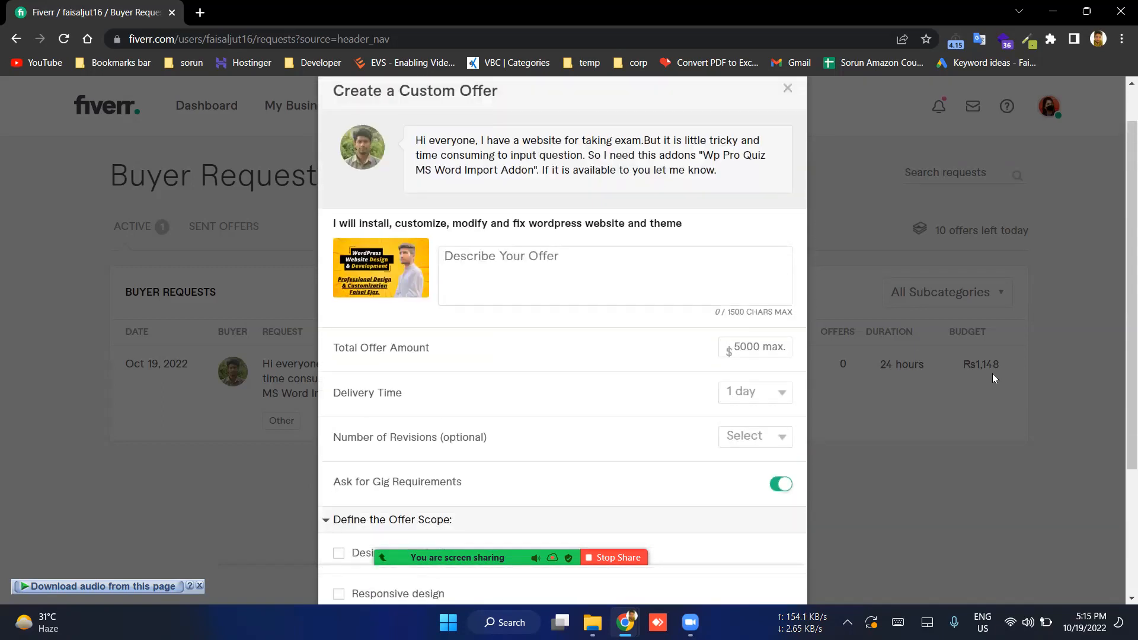
{"action": "scroll", "coordinate": [992, 373], "scroll_direction": "up", "scroll_amount": 1}
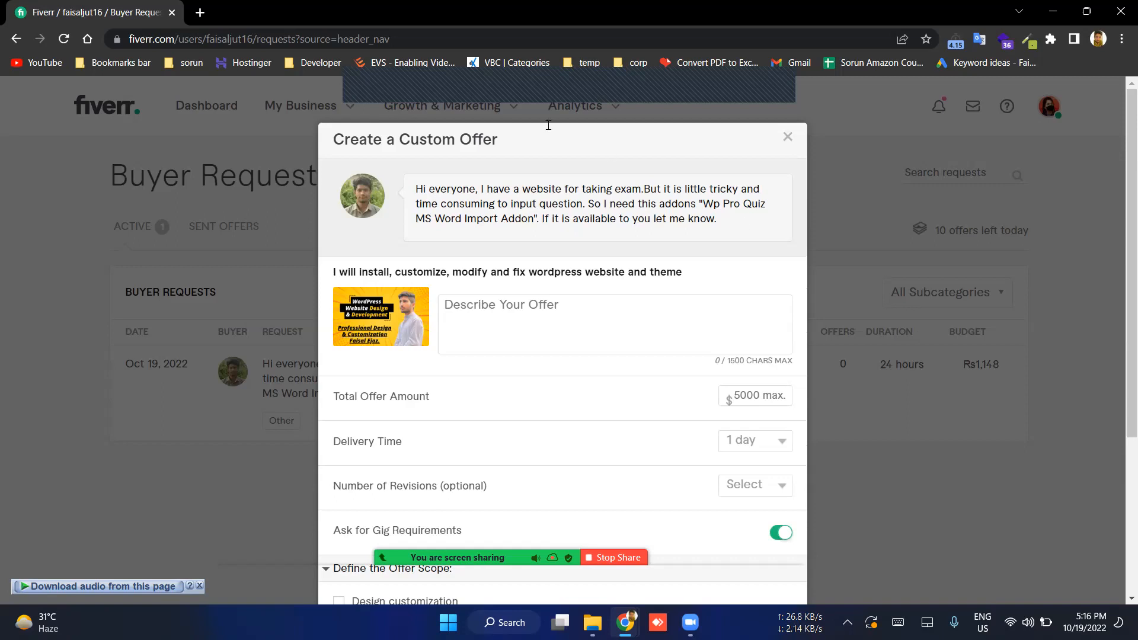
{"action": "scroll", "coordinate": [510, 393], "scroll_direction": "down", "scroll_amount": 3}
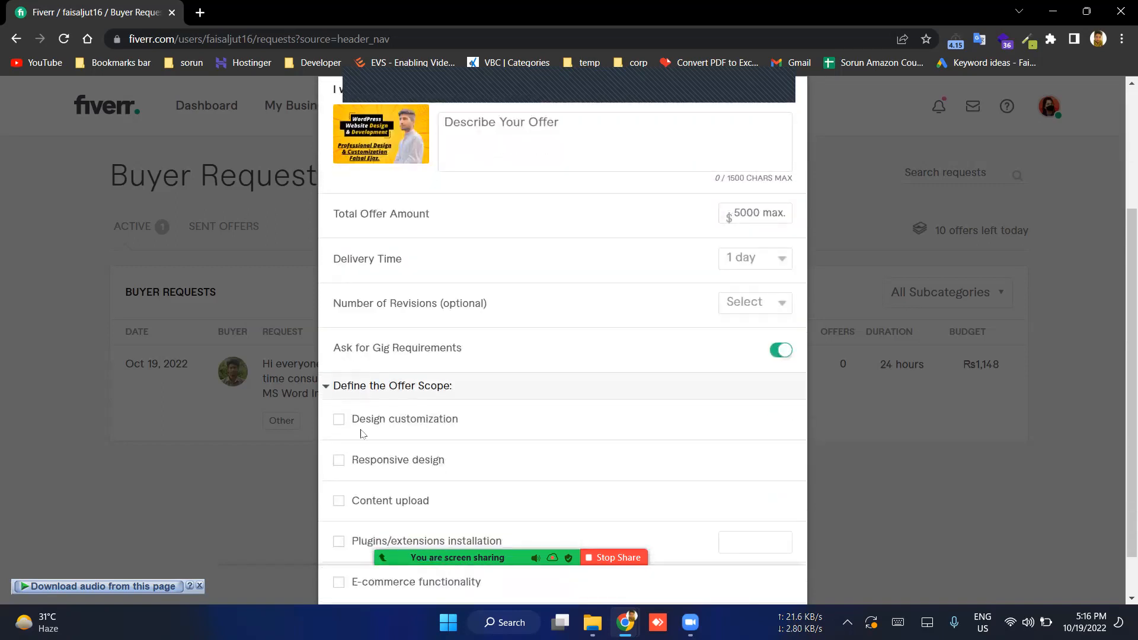
{"action": "scroll", "coordinate": [358, 389], "scroll_direction": "down", "scroll_amount": 1}
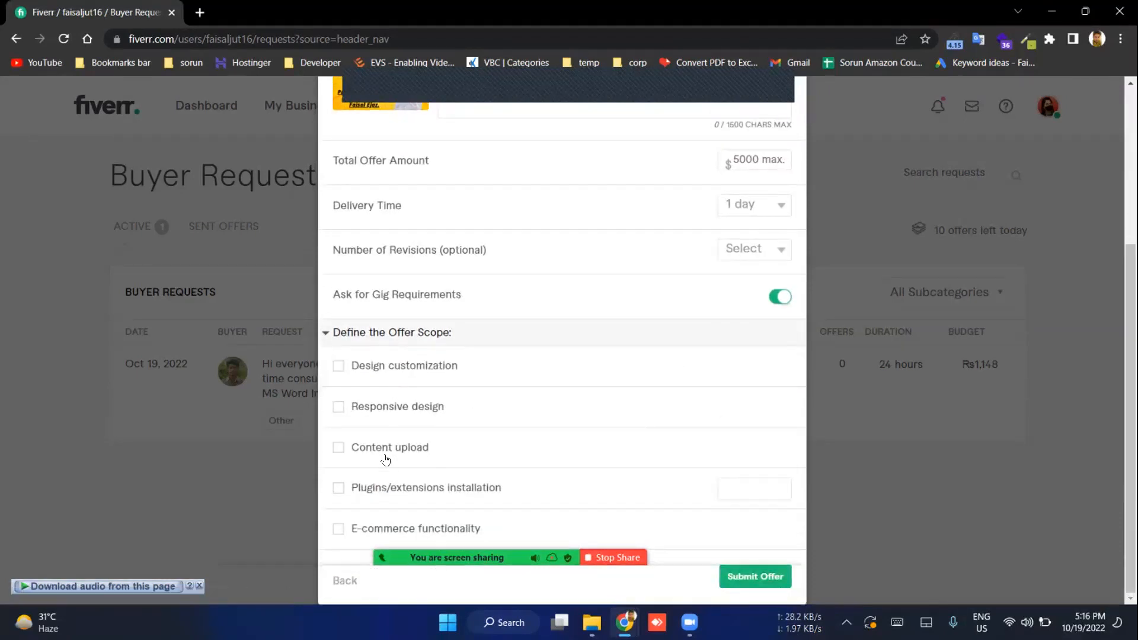
{"action": "scroll", "coordinate": [765, 296], "scroll_direction": "up", "scroll_amount": 1}
{"action": "scroll", "coordinate": [766, 296], "scroll_direction": "up", "scroll_amount": 1}
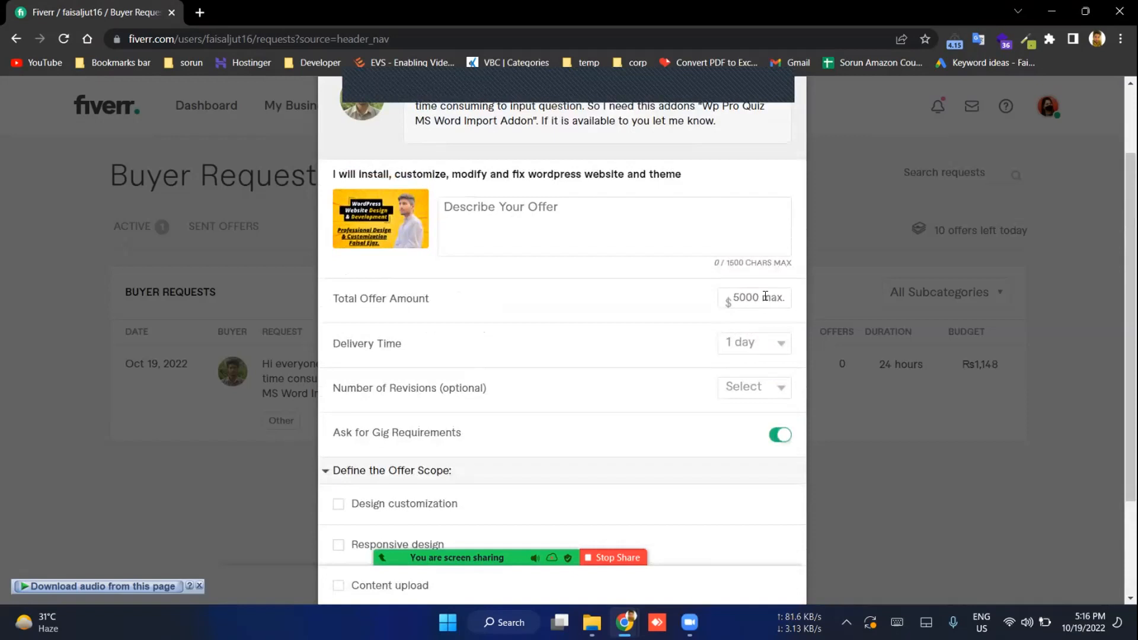
Step: Check the offer amount field and the available delivery times in the custom offer, without choosing one
{"action": "left_click", "coordinate": [766, 296]}
{"action": "left_click", "coordinate": [754, 343]}
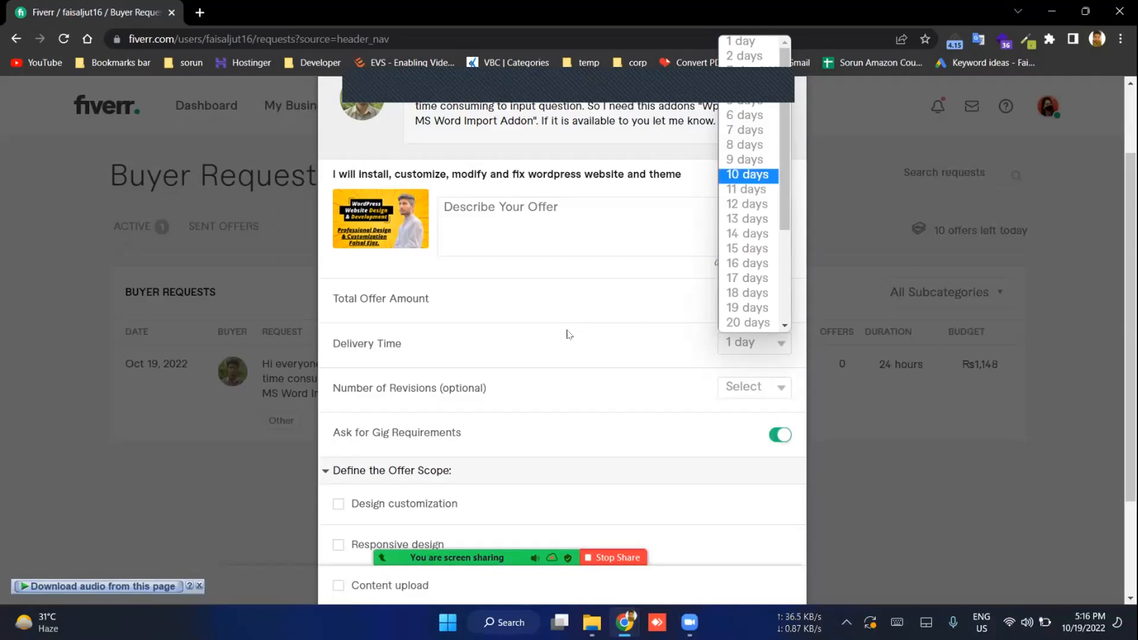
{"action": "key", "text": "Down"}
{"action": "key", "text": "Down"}
{"action": "key", "text": "Down"}
{"action": "key", "text": "Down"}
{"action": "key", "text": "Escape"}
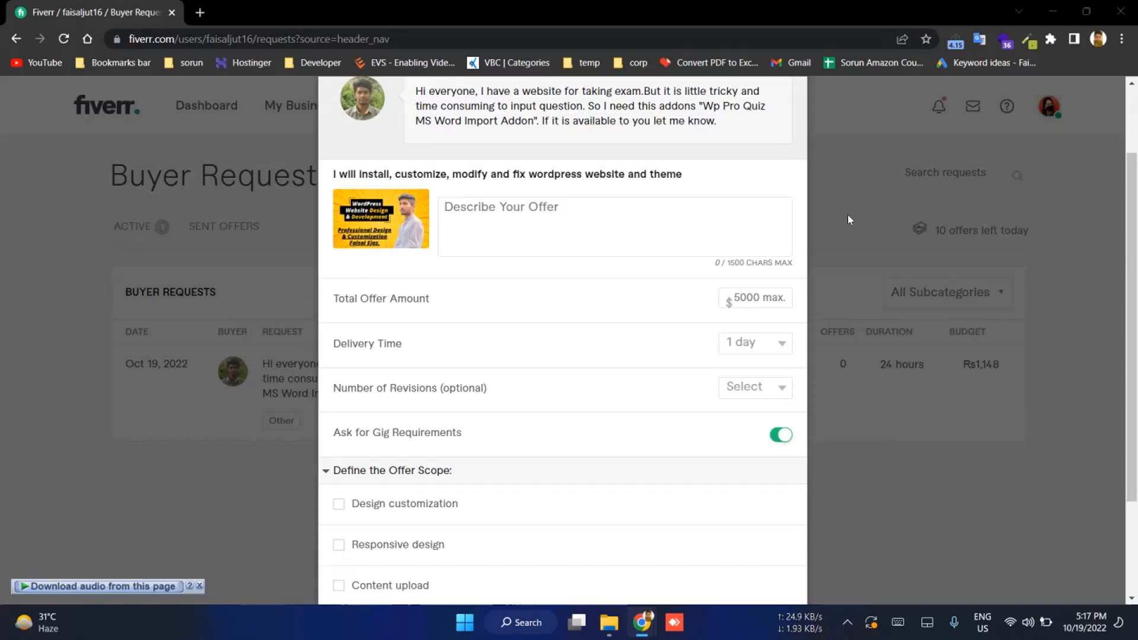
Step: Review the custom offer's description field and remaining options, and close the form without submitting an offer
{"action": "scroll", "coordinate": [847, 215], "scroll_direction": "down", "scroll_amount": 1}
{"action": "scroll", "coordinate": [542, 145], "scroll_direction": "down", "scroll_amount": 1}
{"action": "scroll", "coordinate": [521, 218], "scroll_direction": "up", "scroll_amount": 3}
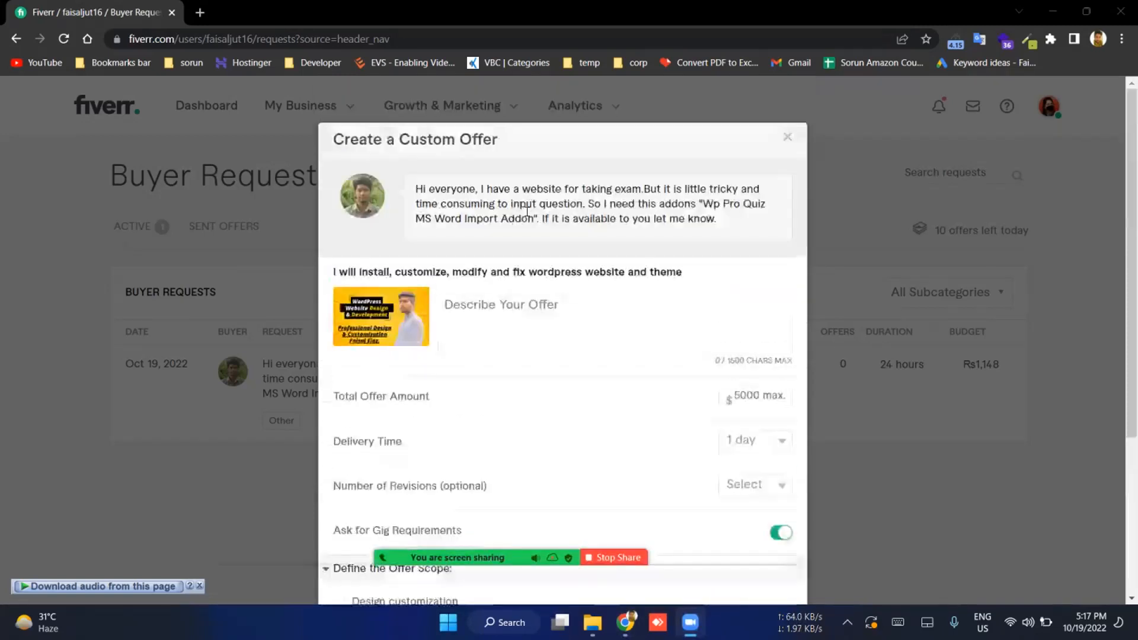
{"action": "scroll", "coordinate": [527, 211], "scroll_direction": "down", "scroll_amount": 3}
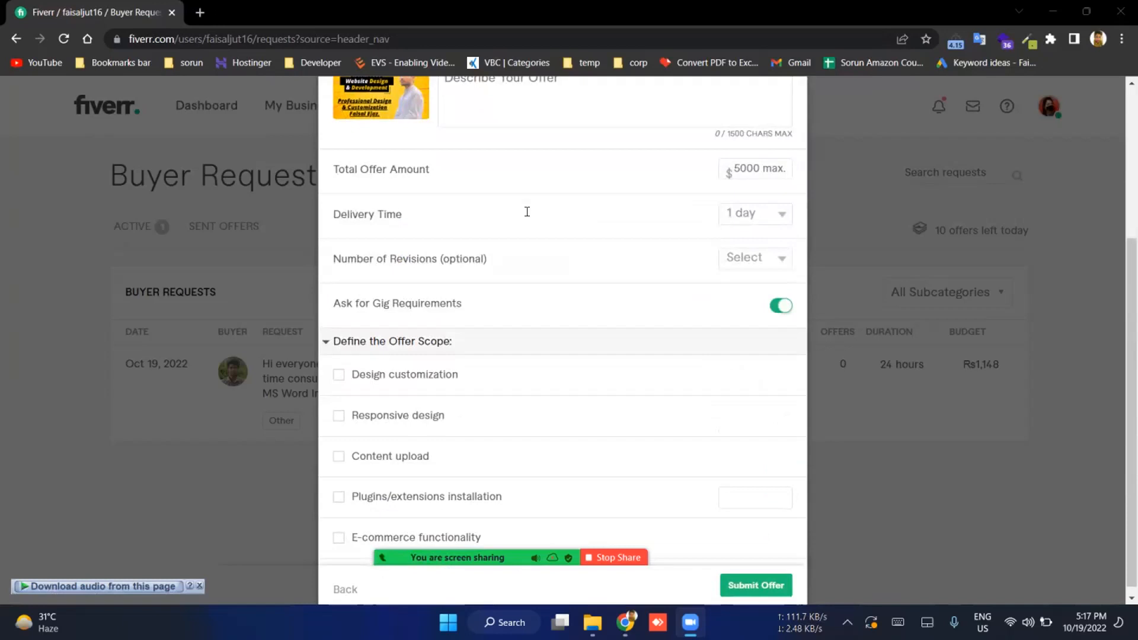
{"action": "scroll", "coordinate": [527, 211], "scroll_direction": "up", "scroll_amount": 2}
{"action": "left_click", "coordinate": [527, 211]}
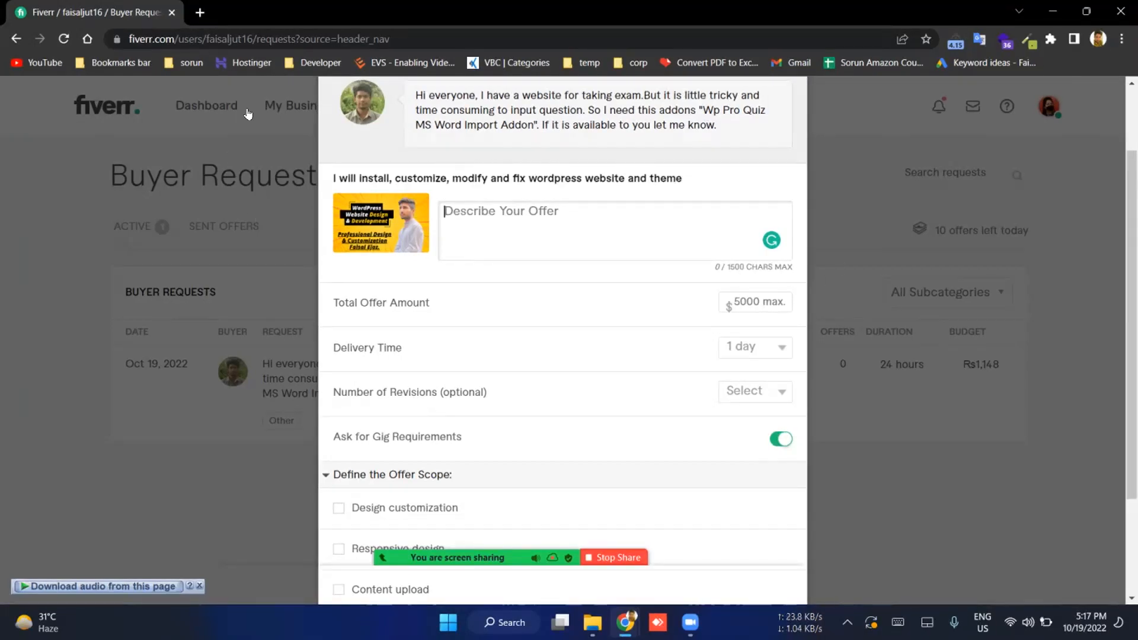
{"action": "left_click", "coordinate": [307, 241]}
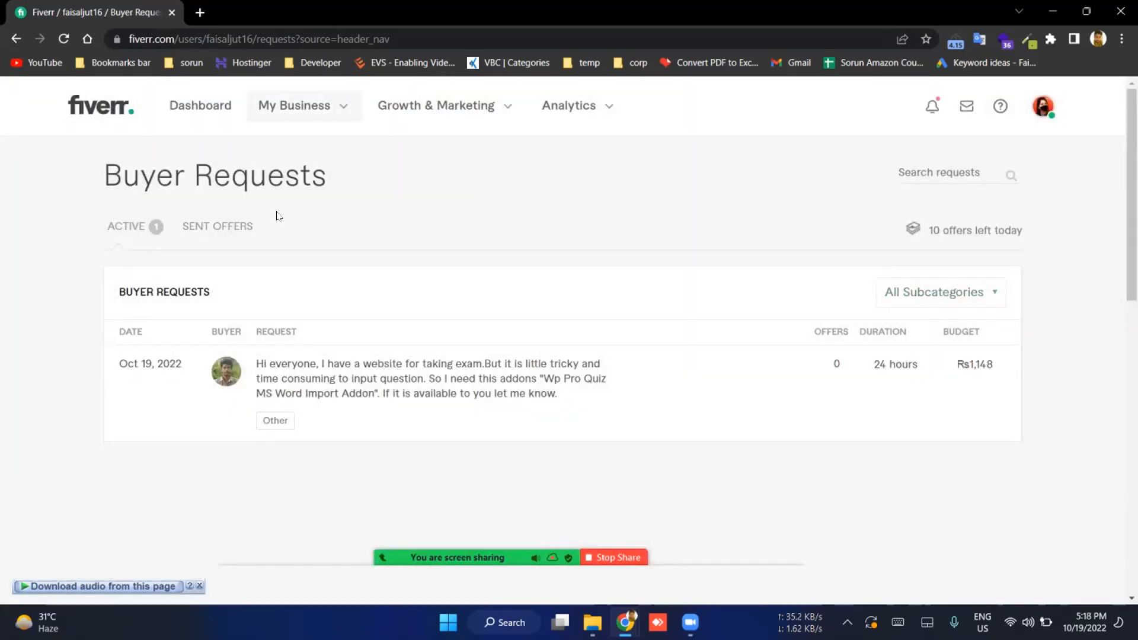
Step: Open the Gigs page and check the impressions of the active WordPress website gig
{"action": "left_click", "coordinate": [296, 106]}
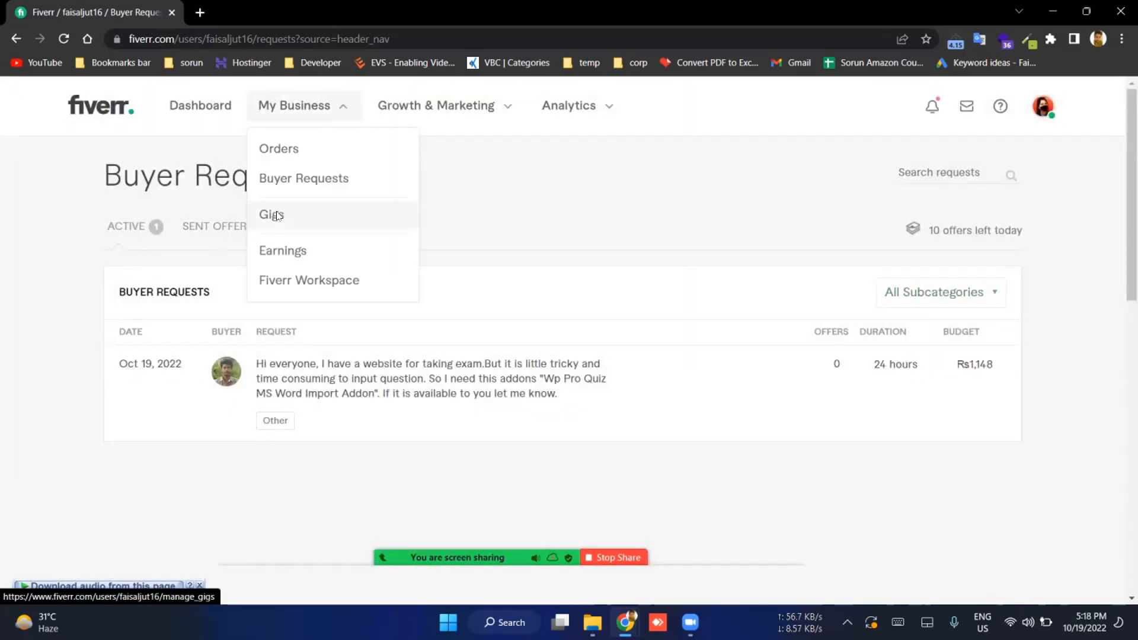
{"action": "left_click", "coordinate": [276, 216]}
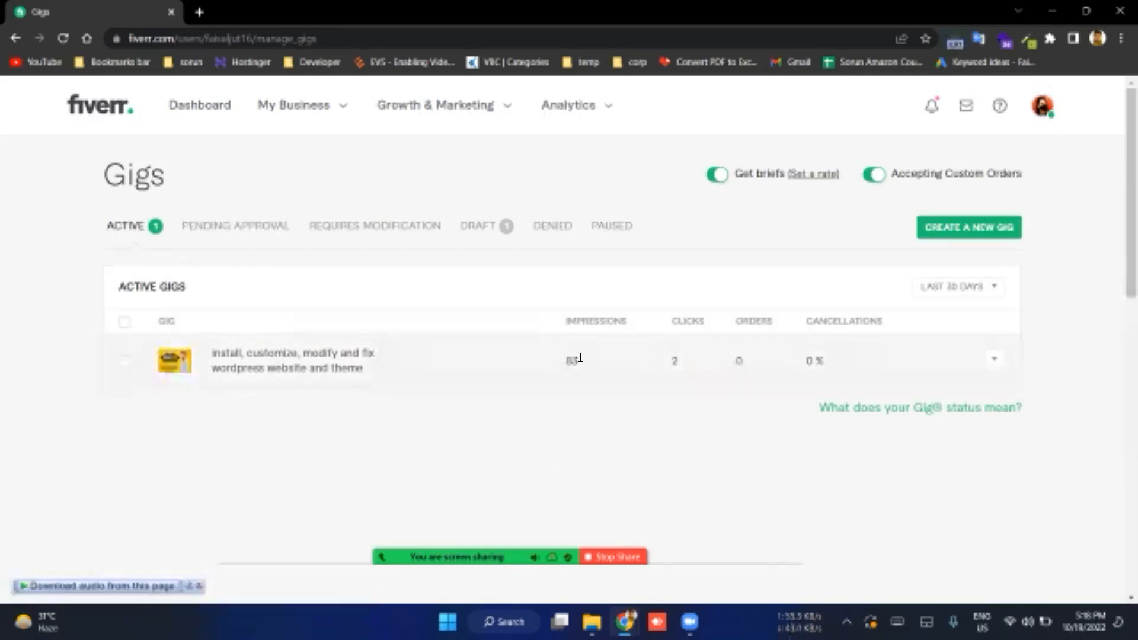
{"action": "double_click", "coordinate": [563, 363]}
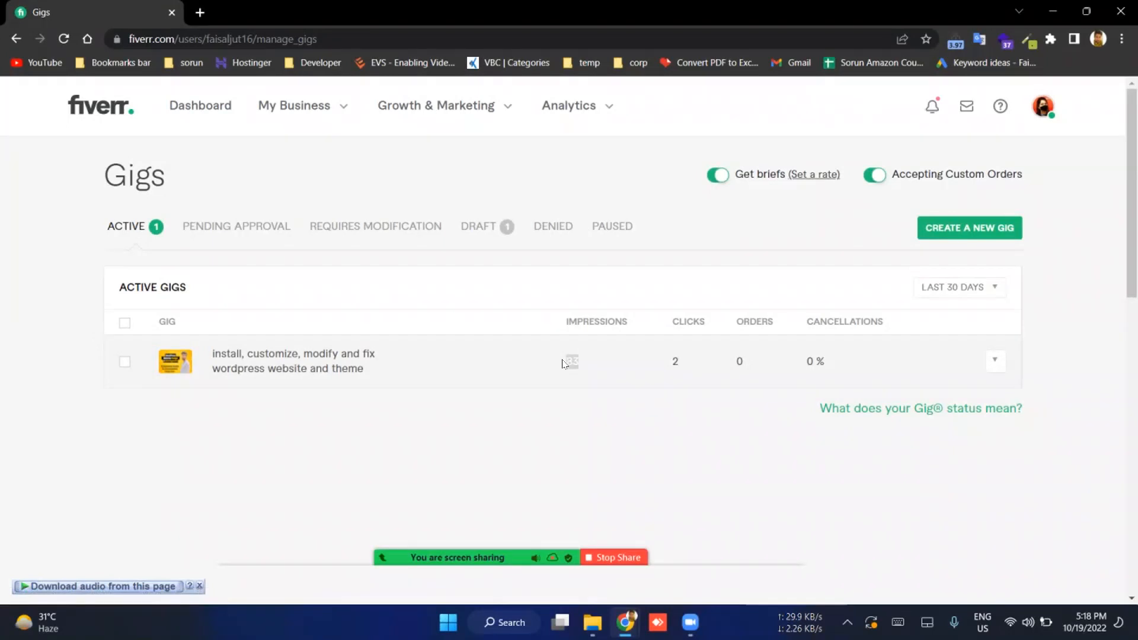
{"action": "left_click", "coordinate": [562, 364]}
{"action": "double_click", "coordinate": [585, 363]}
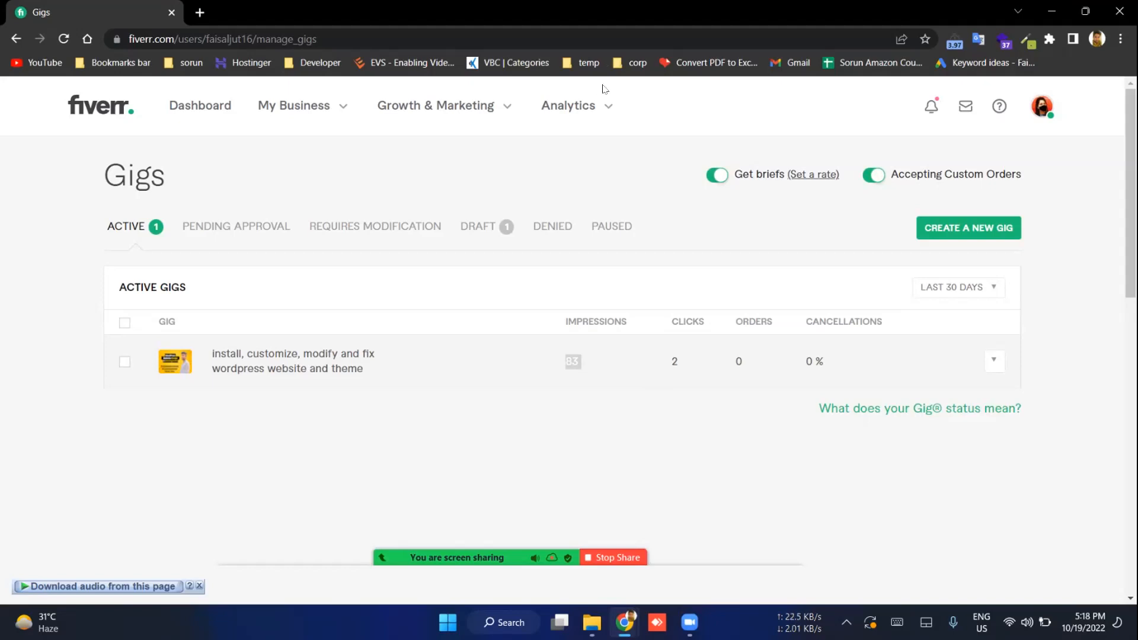
Step: Open fiverr.com in a private browsing window and look over the home page's popular professional services
{"action": "left_click", "coordinate": [639, 316]}
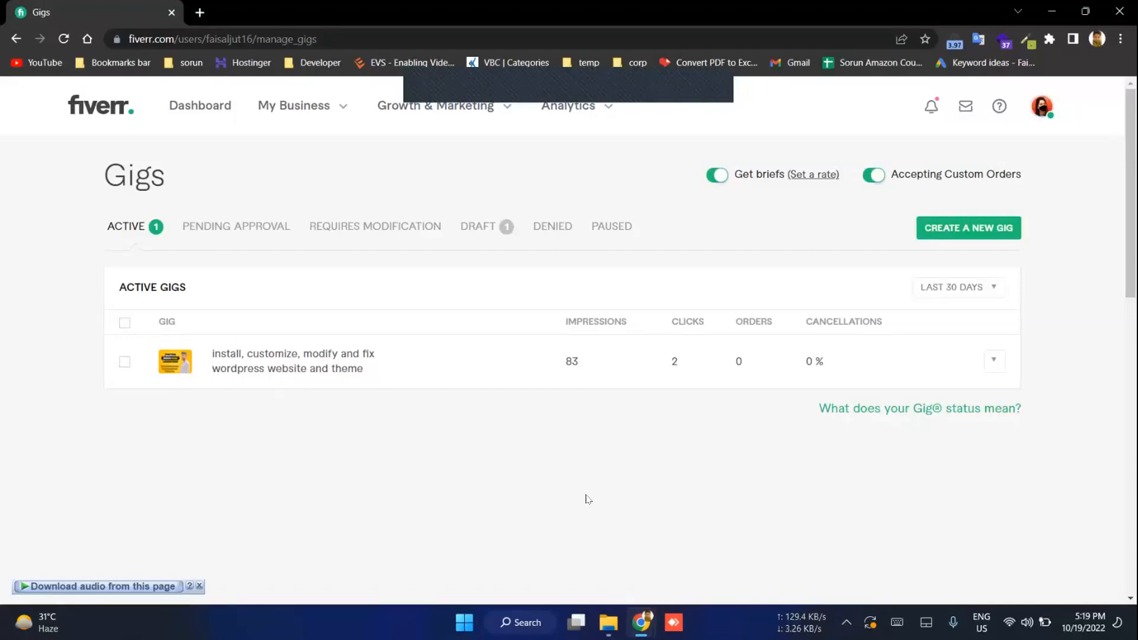
{"action": "key", "text": "ctrl+shift+n"}
{"action": "type", "text": "fiv"}
{"action": "key", "text": "Return"}
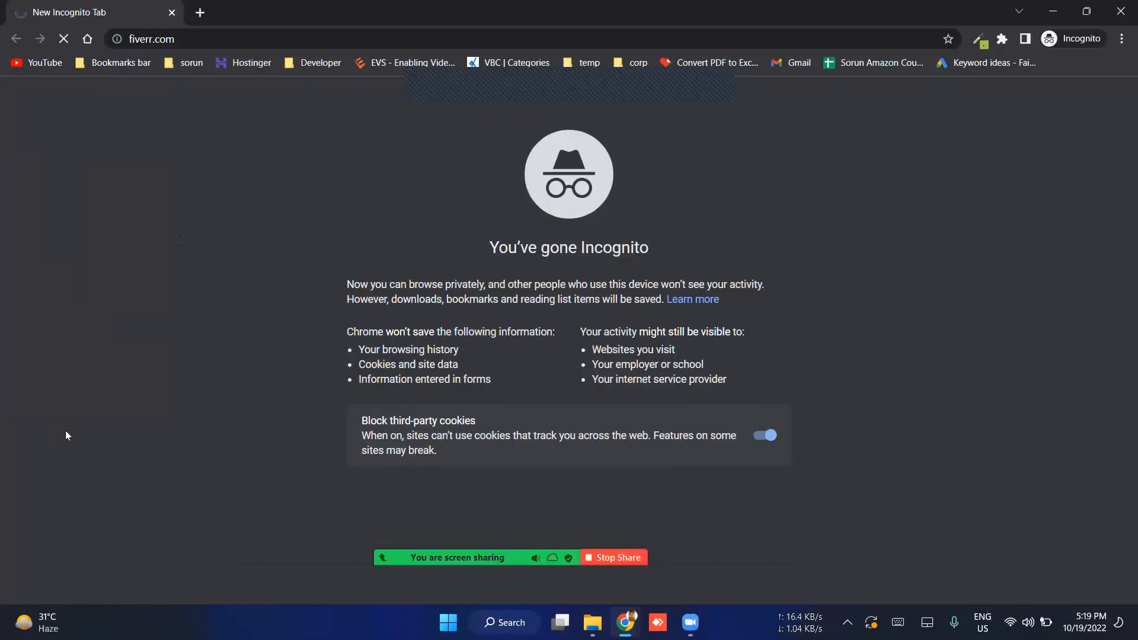
{"action": "scroll", "coordinate": [173, 400], "scroll_direction": "down", "scroll_amount": 9}
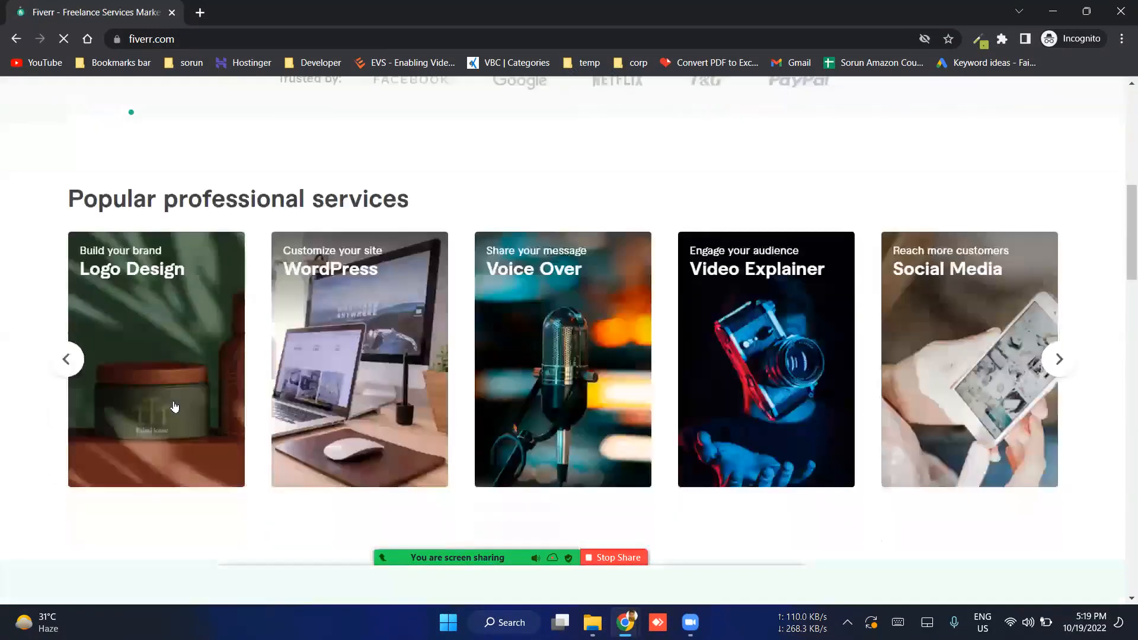
{"action": "scroll", "coordinate": [175, 407], "scroll_direction": "down", "scroll_amount": 12}
{"action": "scroll", "coordinate": [175, 408], "scroll_direction": "up", "scroll_amount": 20}
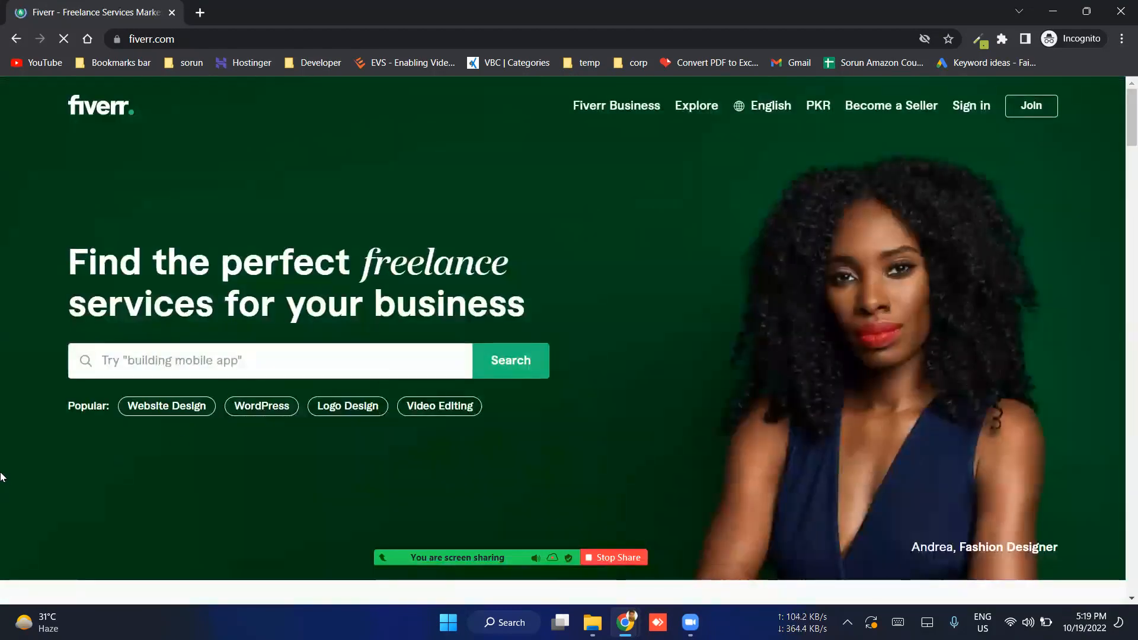
Step: Browse the popular Website Design category and open the gig offering GoDaddy and Square website setup and design
{"action": "left_click", "coordinate": [166, 406]}
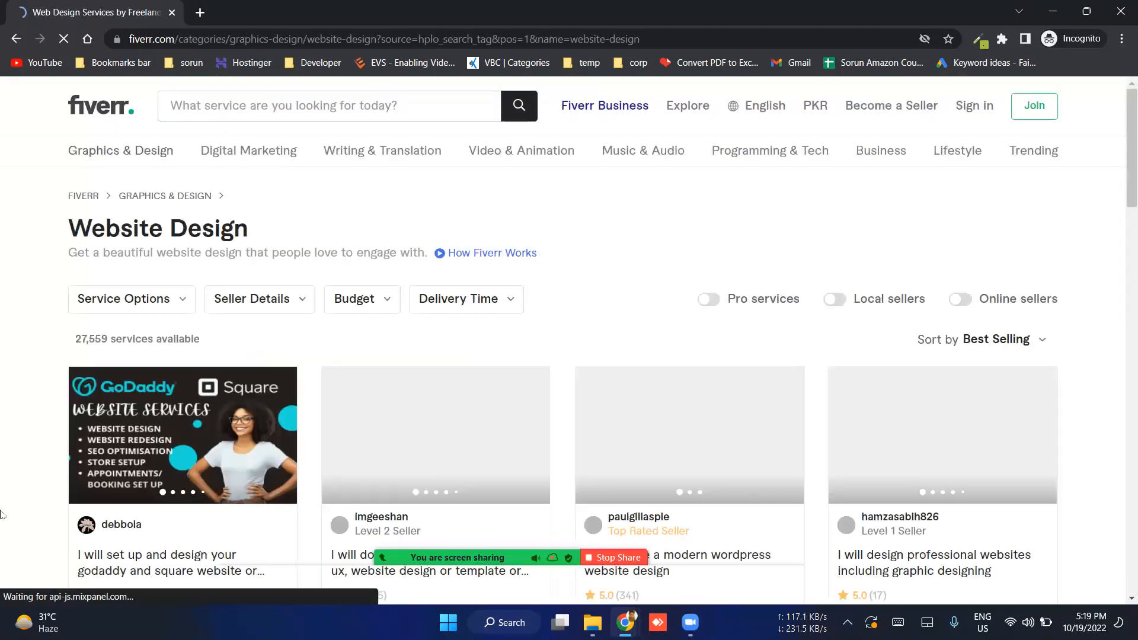
{"action": "scroll", "coordinate": [2, 515], "scroll_direction": "down", "scroll_amount": 3}
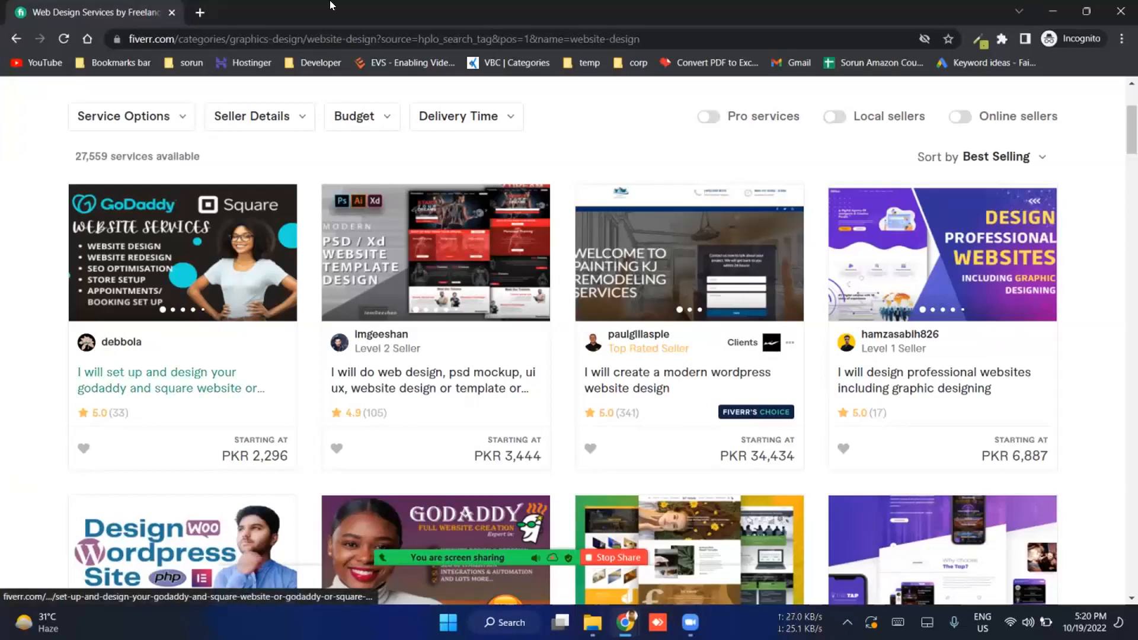
{"action": "left_click", "coordinate": [185, 388]}
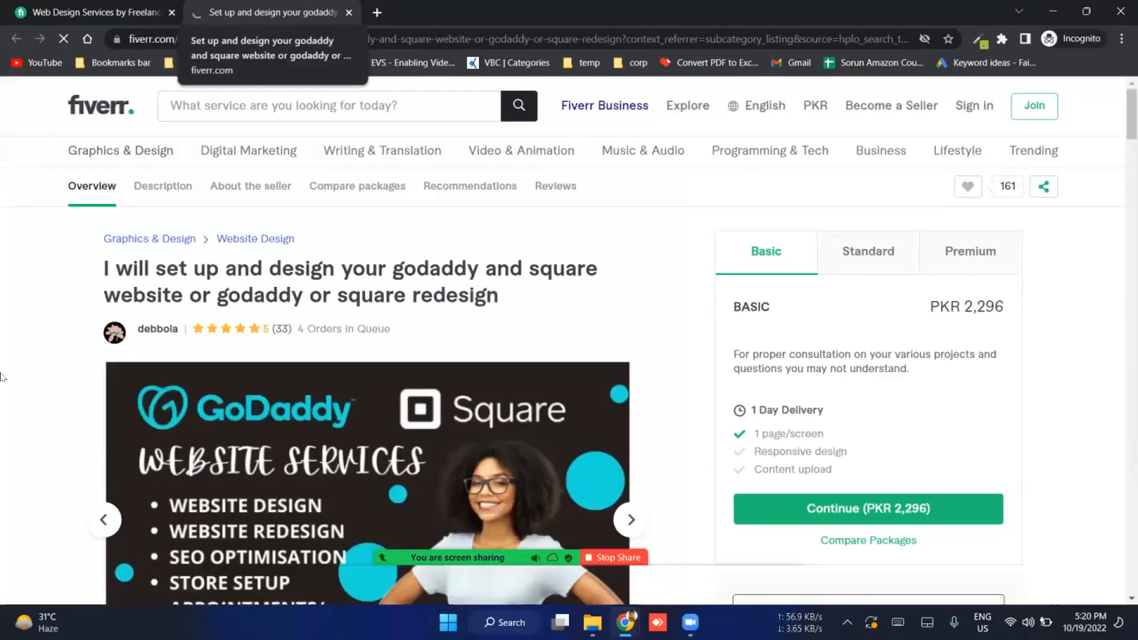
Step: Examine the gig page from its images and package comparison down to the buyer reviews
{"action": "scroll", "coordinate": [1, 377], "scroll_direction": "down", "scroll_amount": 3}
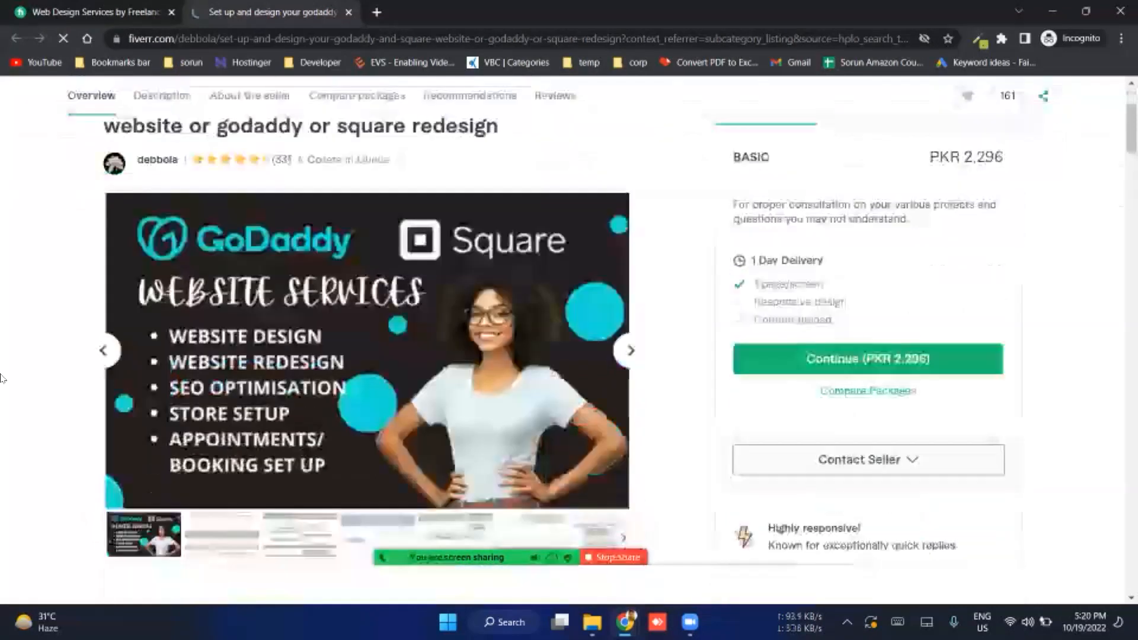
{"action": "scroll", "coordinate": [1, 377], "scroll_direction": "down", "scroll_amount": 15}
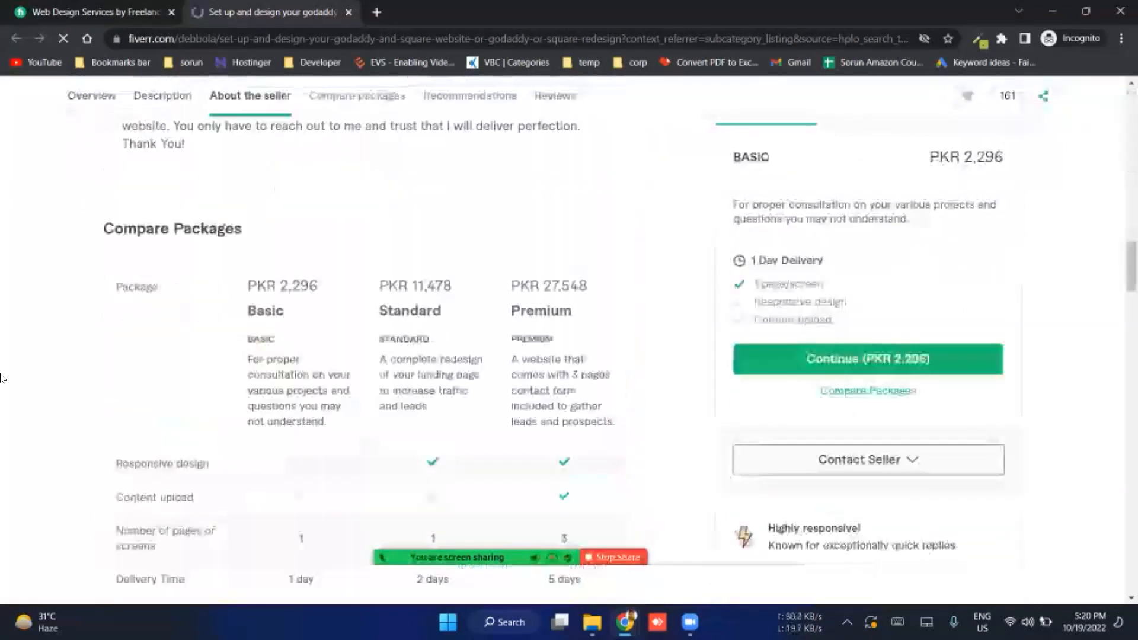
{"action": "scroll", "coordinate": [1, 377], "scroll_direction": "down", "scroll_amount": 6}
{"action": "scroll", "coordinate": [1, 377], "scroll_direction": "down", "scroll_amount": 12}
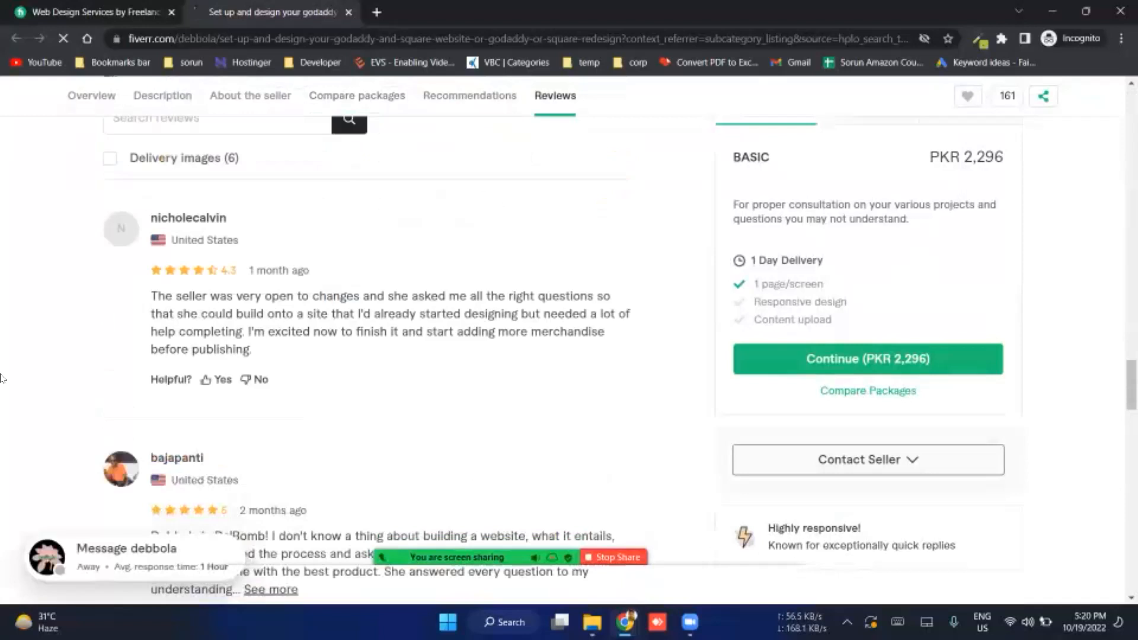
{"action": "scroll", "coordinate": [1, 377], "scroll_direction": "up", "scroll_amount": 8}
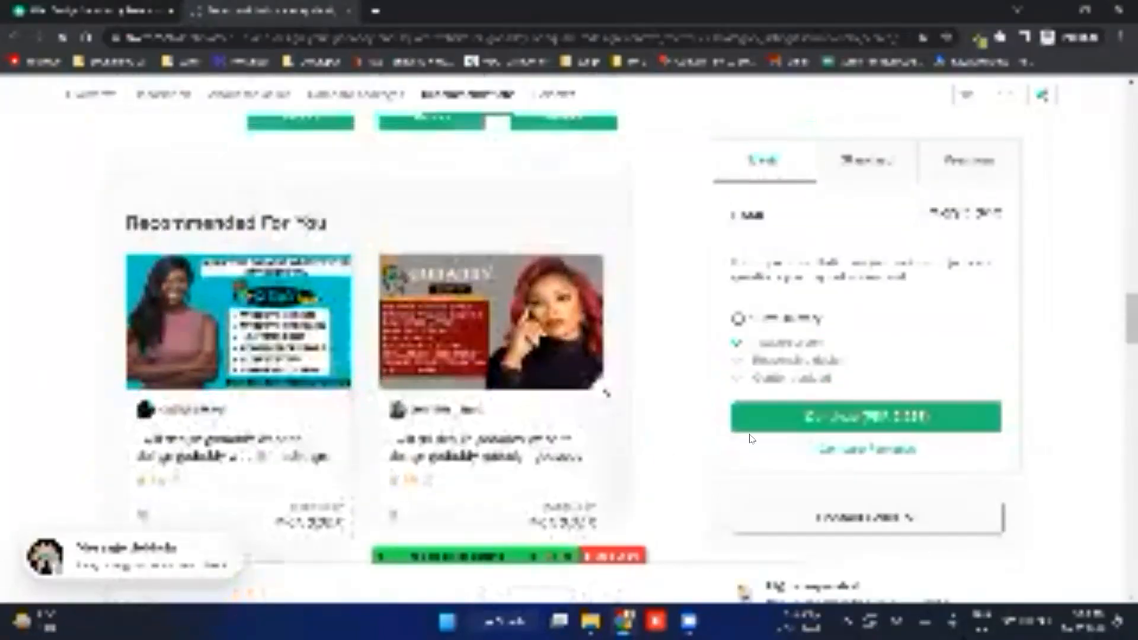
Step: Dismiss the Join Fiverr dialog and browse further gigs in the Recommended For You section
{"action": "scroll", "coordinate": [609, 362], "scroll_direction": "down", "scroll_amount": 1}
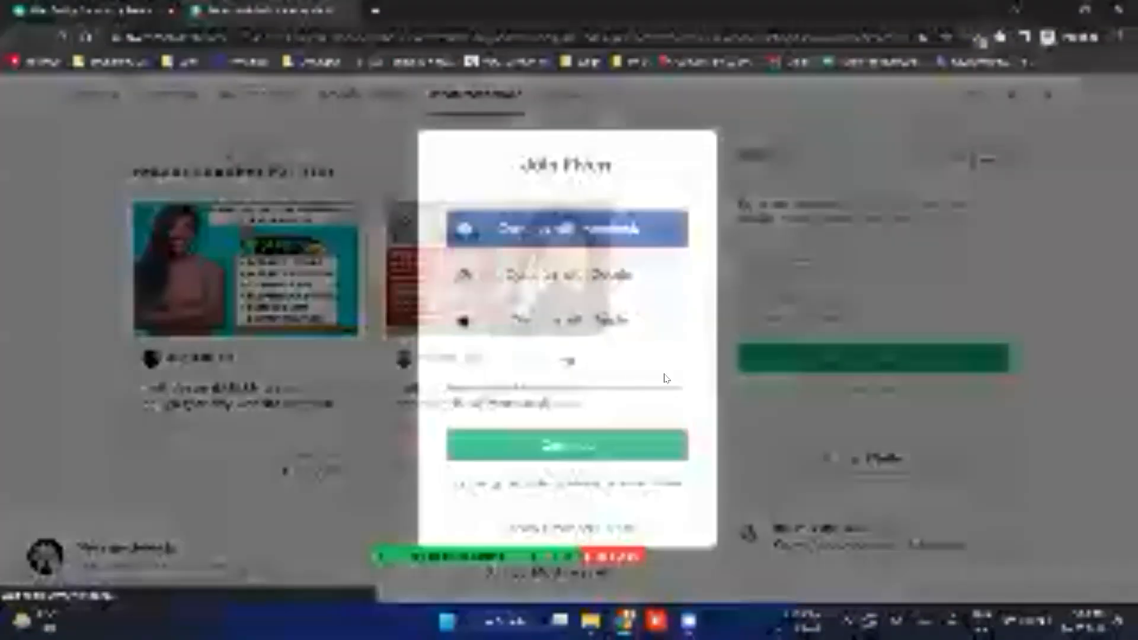
{"action": "key", "text": "Escape"}
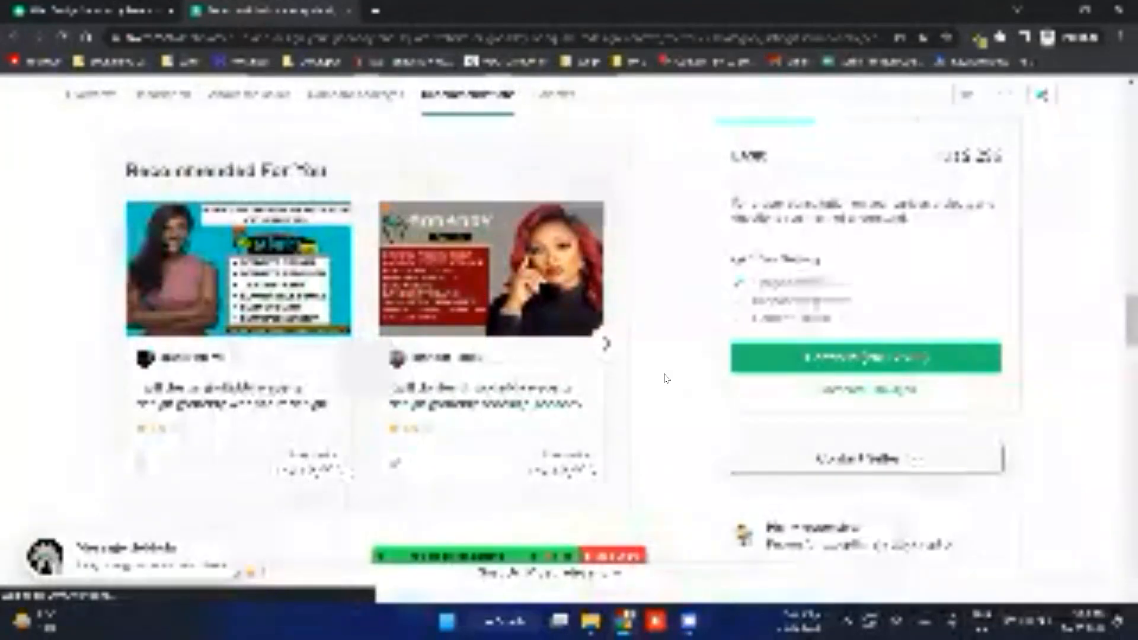
{"action": "left_click", "coordinate": [615, 352]}
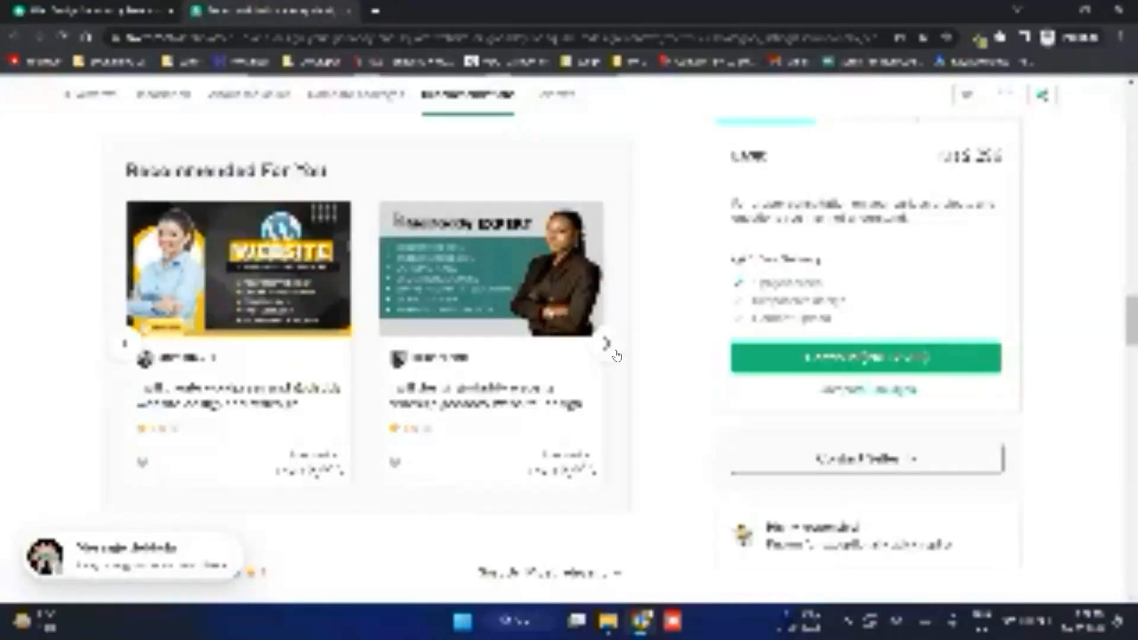
Step: Review the gig's main image, title and Basic package, and leave private browsing for the seller account's Gigs page
{"action": "scroll", "coordinate": [871, 263], "scroll_direction": "up", "scroll_amount": 10}
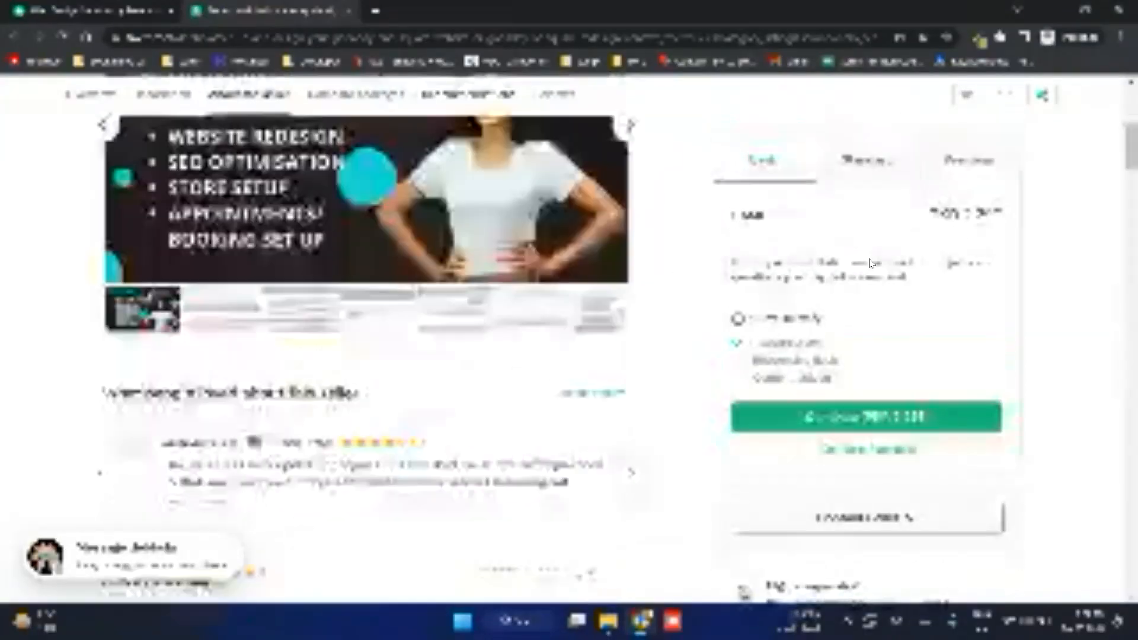
{"action": "scroll", "coordinate": [870, 264], "scroll_direction": "down", "scroll_amount": 3}
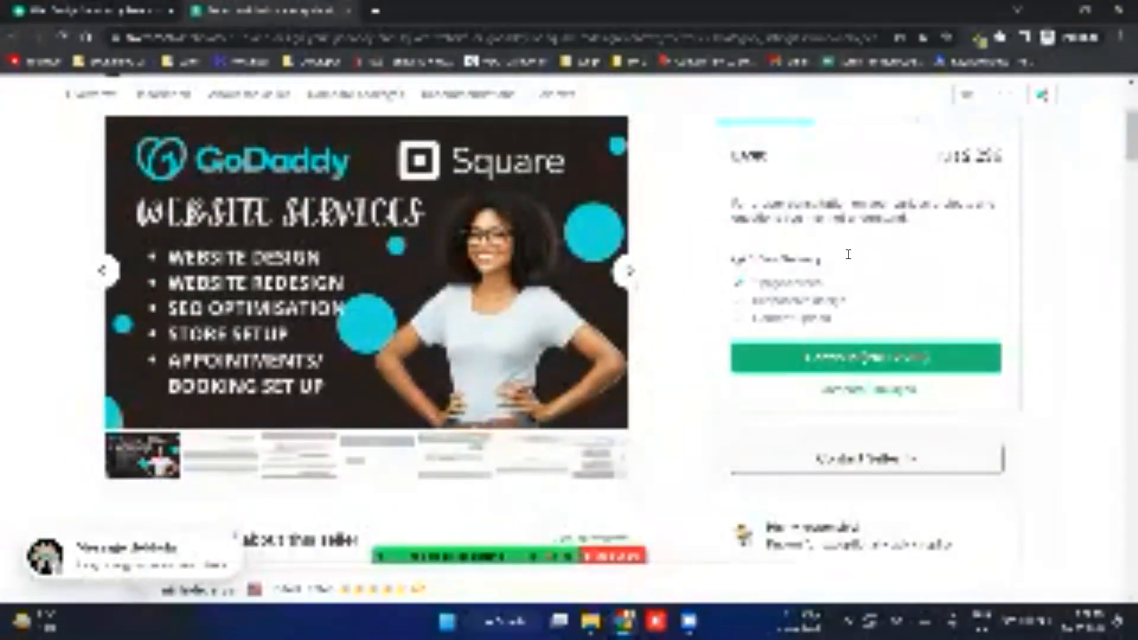
{"action": "scroll", "coordinate": [752, 328], "scroll_direction": "up", "scroll_amount": 2}
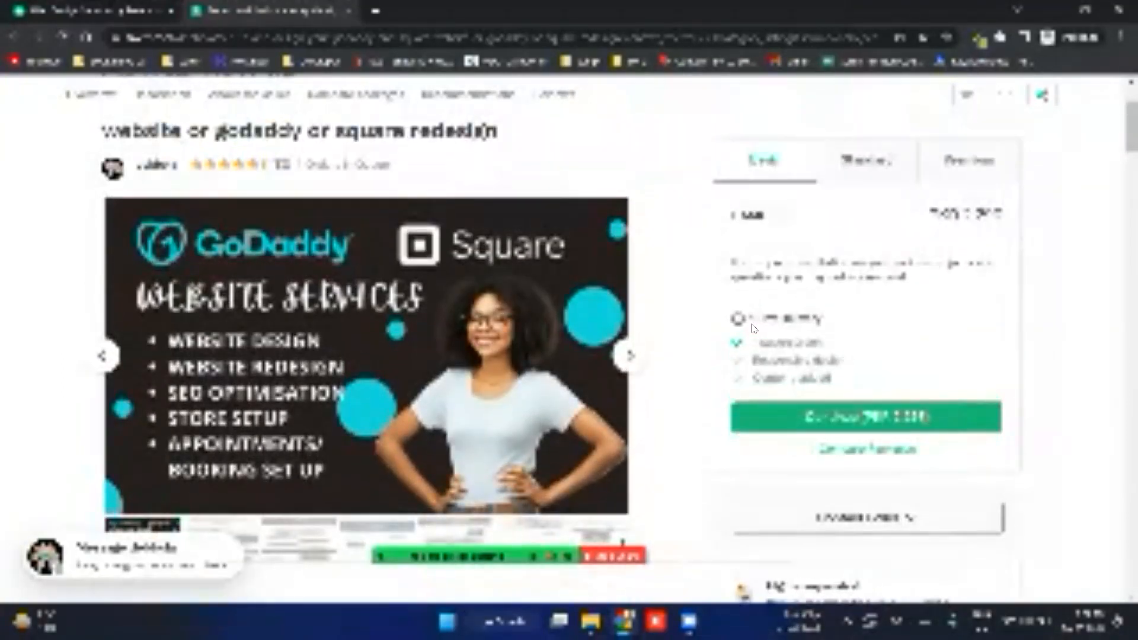
{"action": "scroll", "coordinate": [752, 327], "scroll_direction": "up", "scroll_amount": 2}
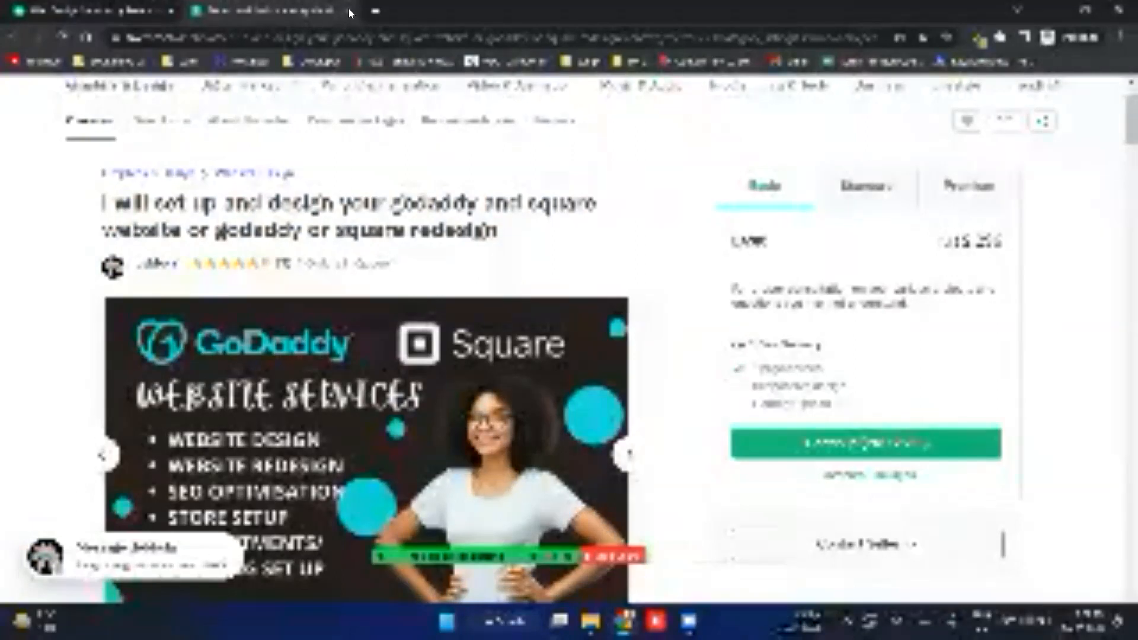
{"action": "scroll", "coordinate": [1058, 265], "scroll_direction": "up", "scroll_amount": 2}
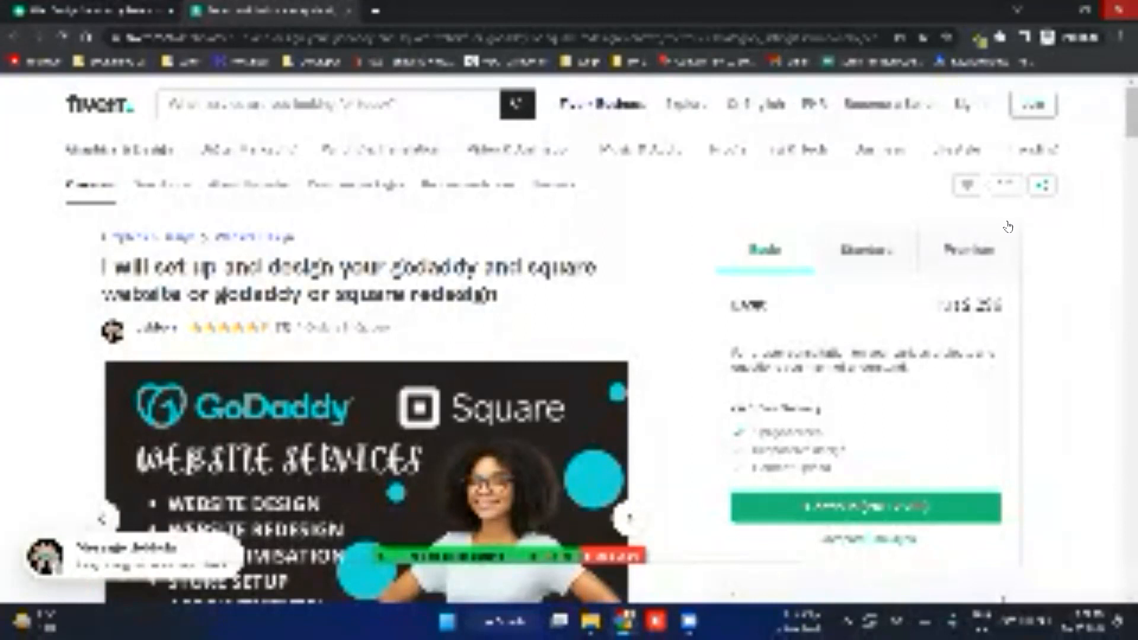
{"action": "key", "text": "ctrl+w"}
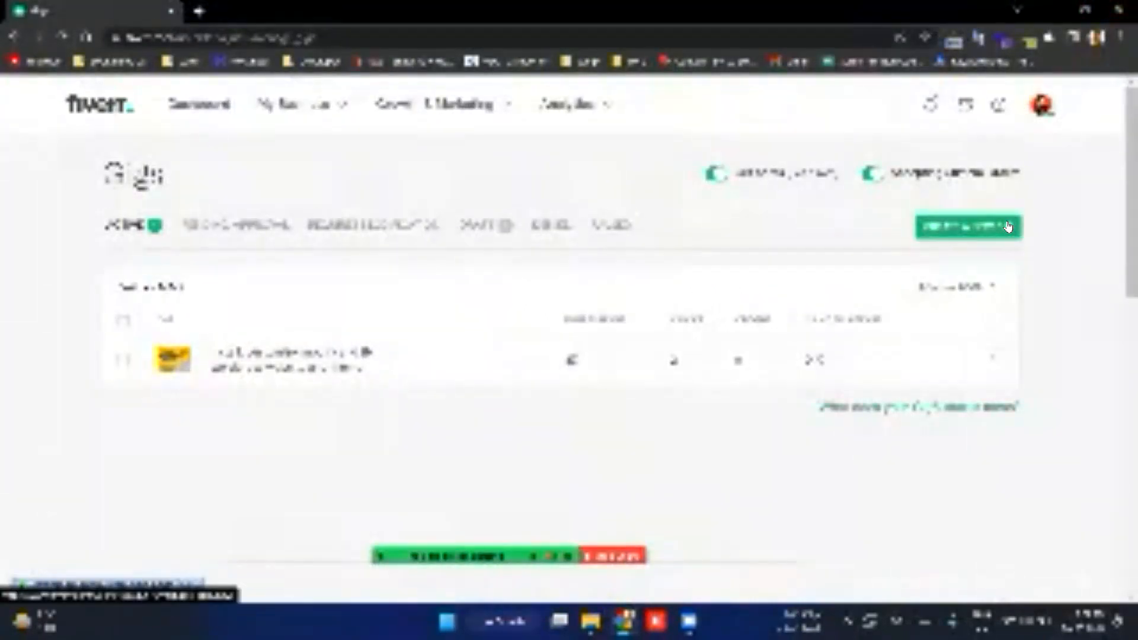
Step: Check the draft gigs and start a new gig, showing its title, category and search tag fields
{"action": "left_click", "coordinate": [1007, 226]}
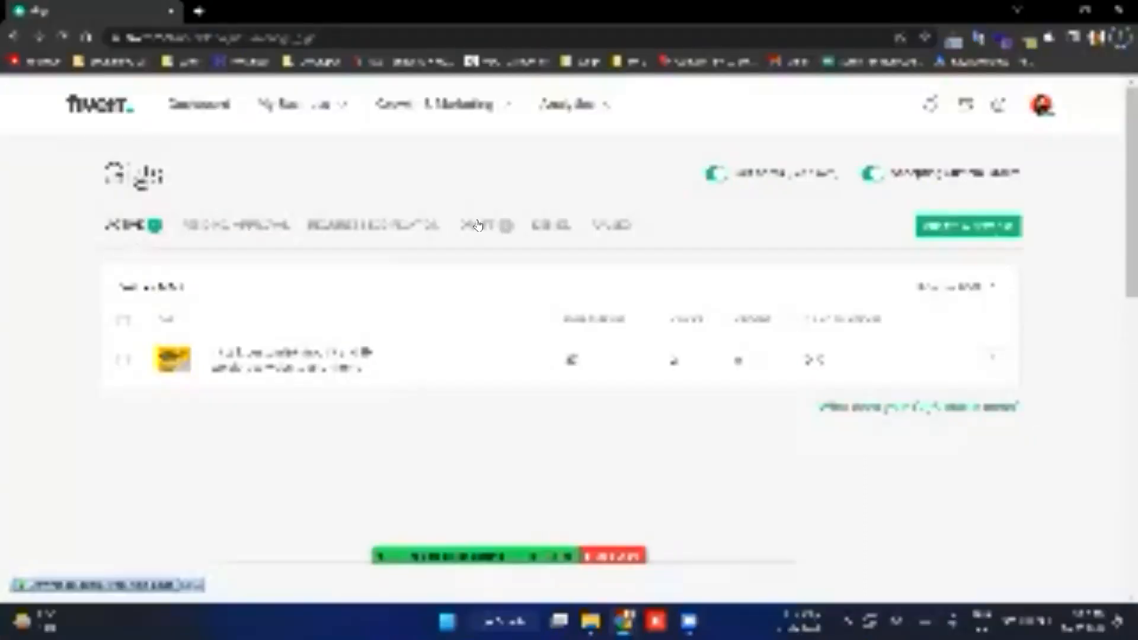
{"action": "left_click", "coordinate": [477, 224]}
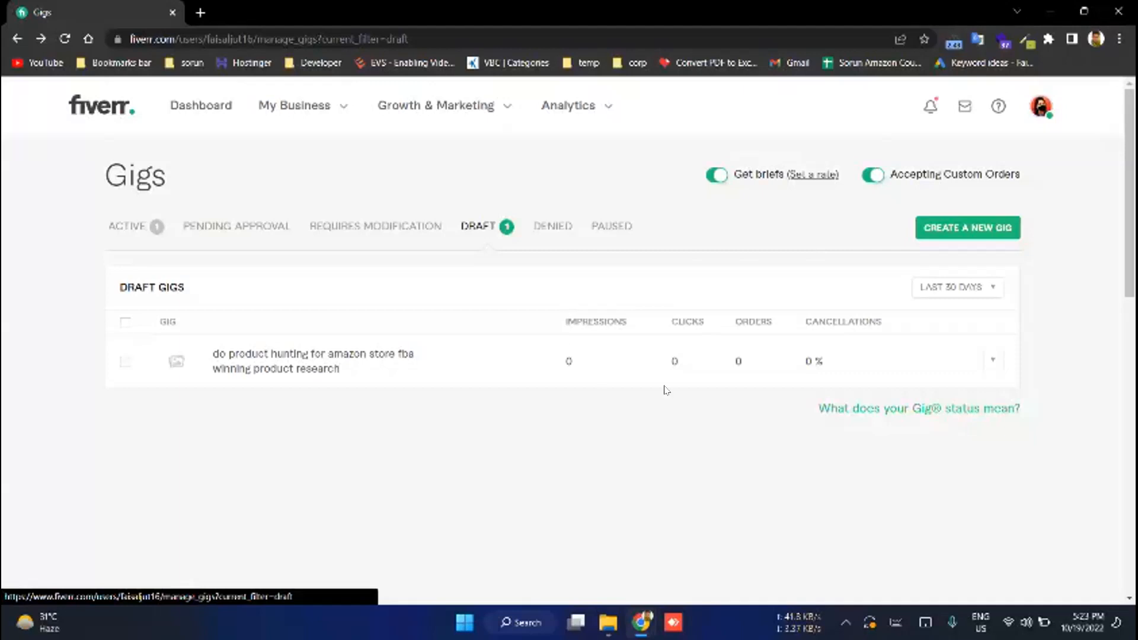
{"action": "left_click", "coordinate": [948, 233]}
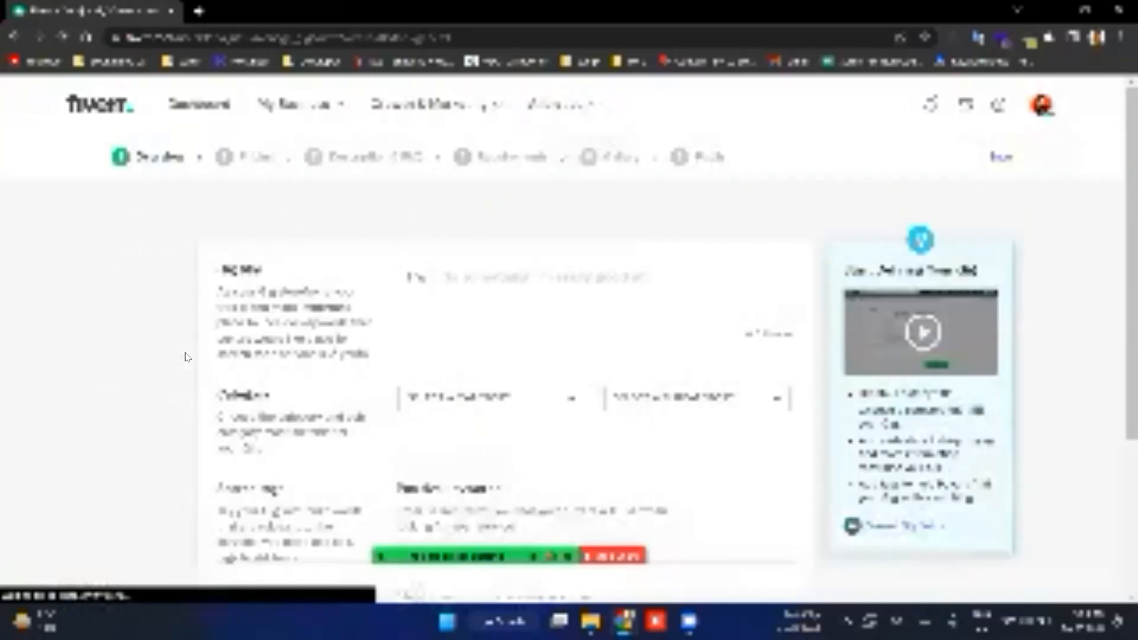
{"action": "scroll", "coordinate": [186, 356], "scroll_direction": "down", "scroll_amount": 2}
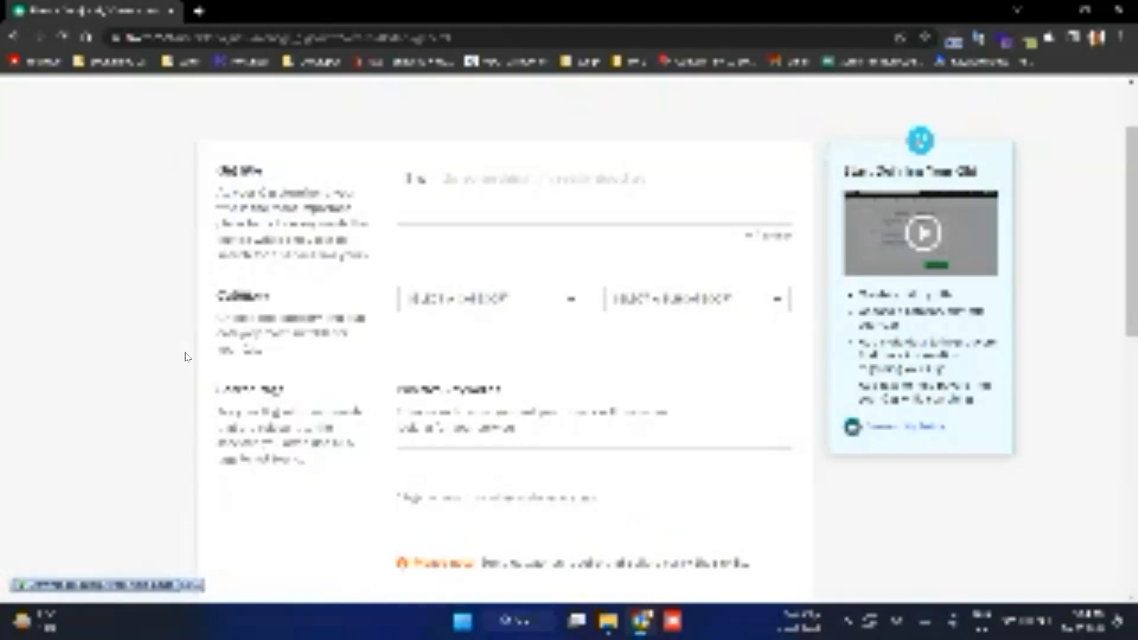
Step: Begin the new gig's title with "do amazon product"
{"action": "left_click", "coordinate": [641, 184]}
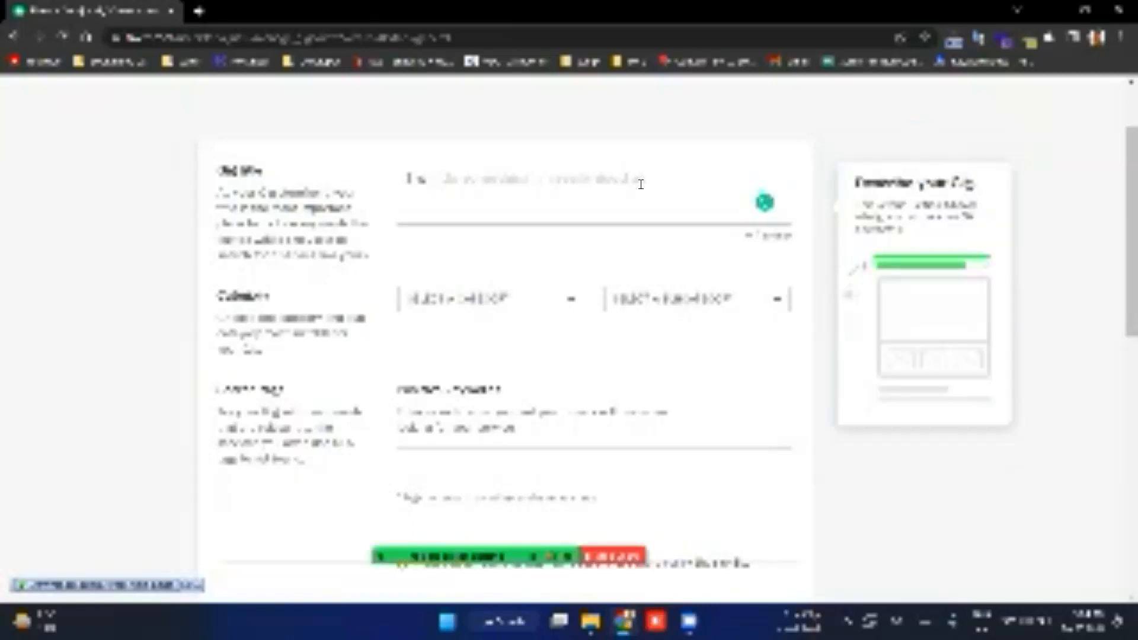
{"action": "type", "text": "do"}
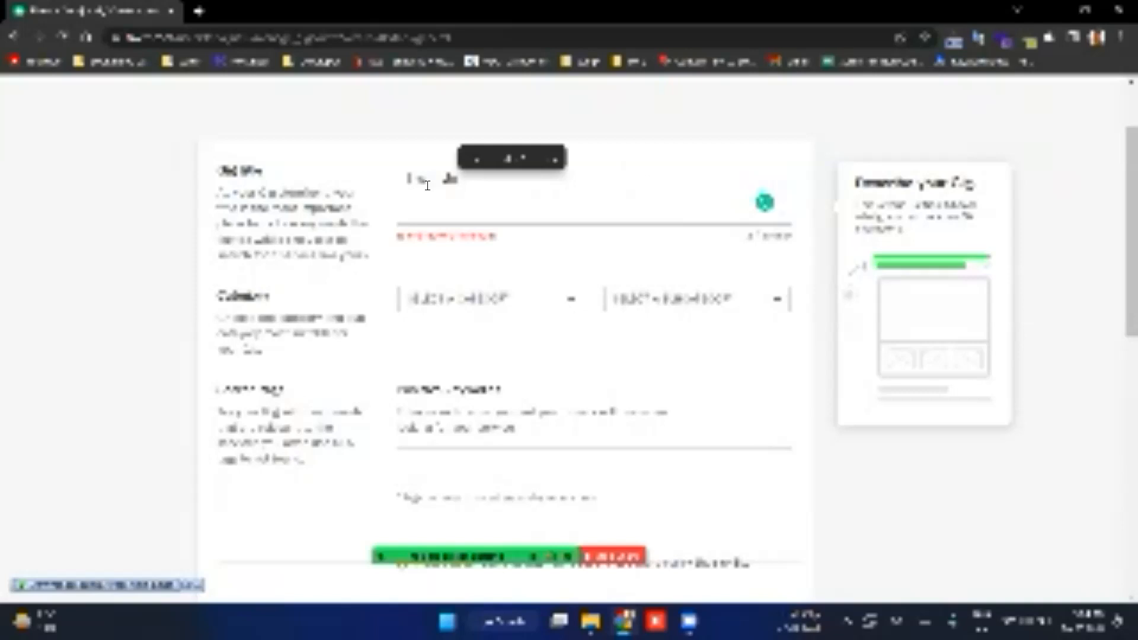
{"action": "key", "text": "BackSpace"}
{"action": "key", "text": "BackSpace"}
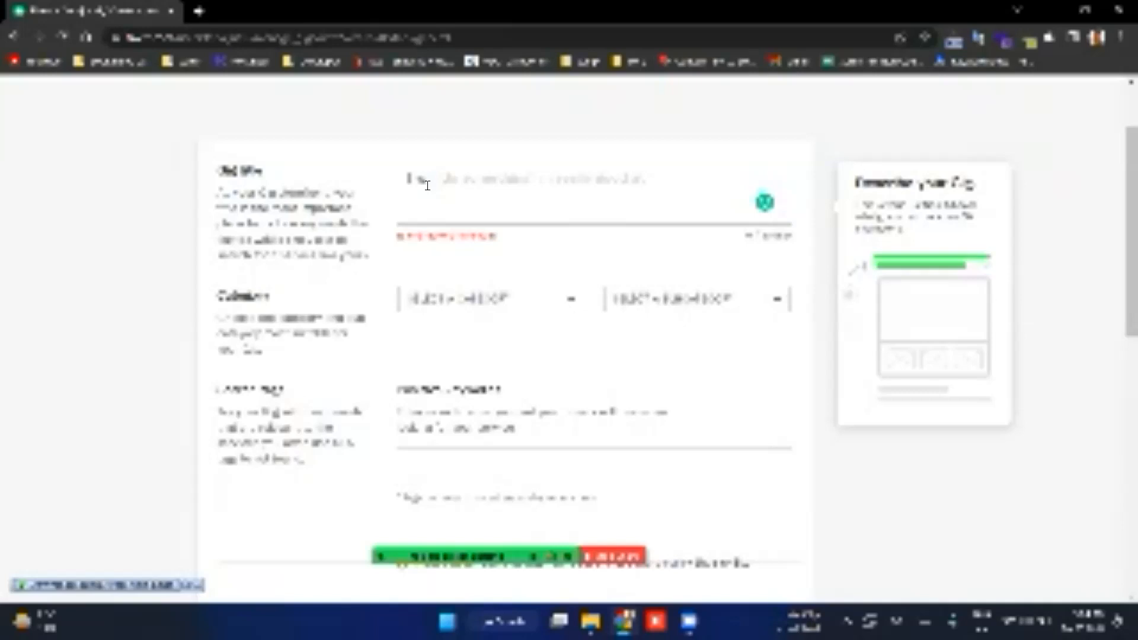
{"action": "type", "text": "do"}
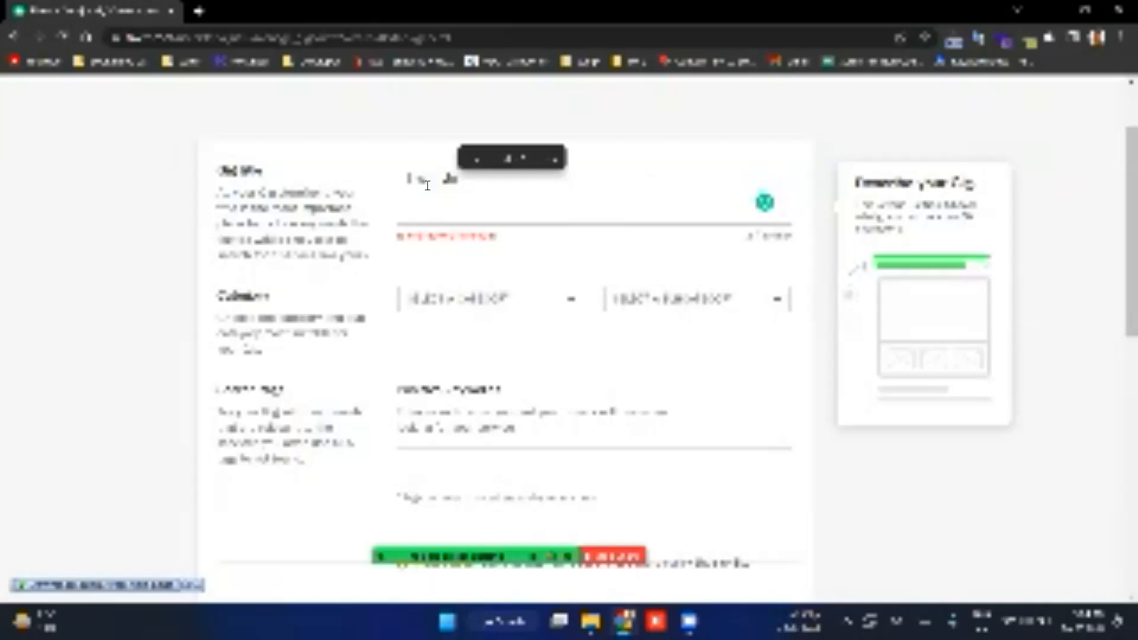
{"action": "type", "text": " data entry"}
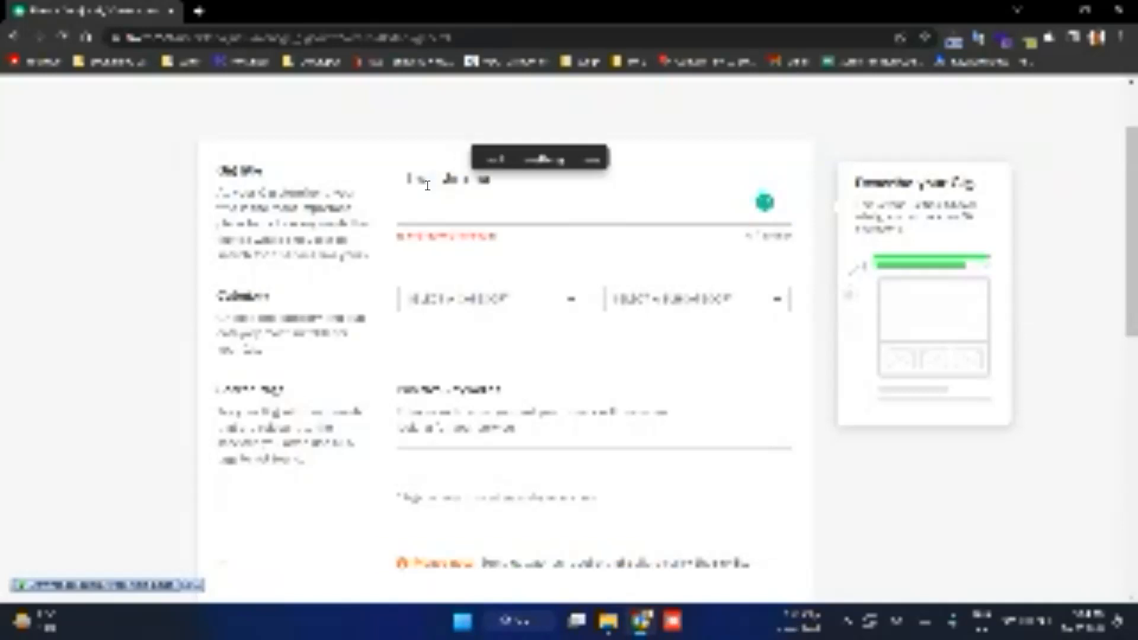
{"action": "type", "text": "roduct"}
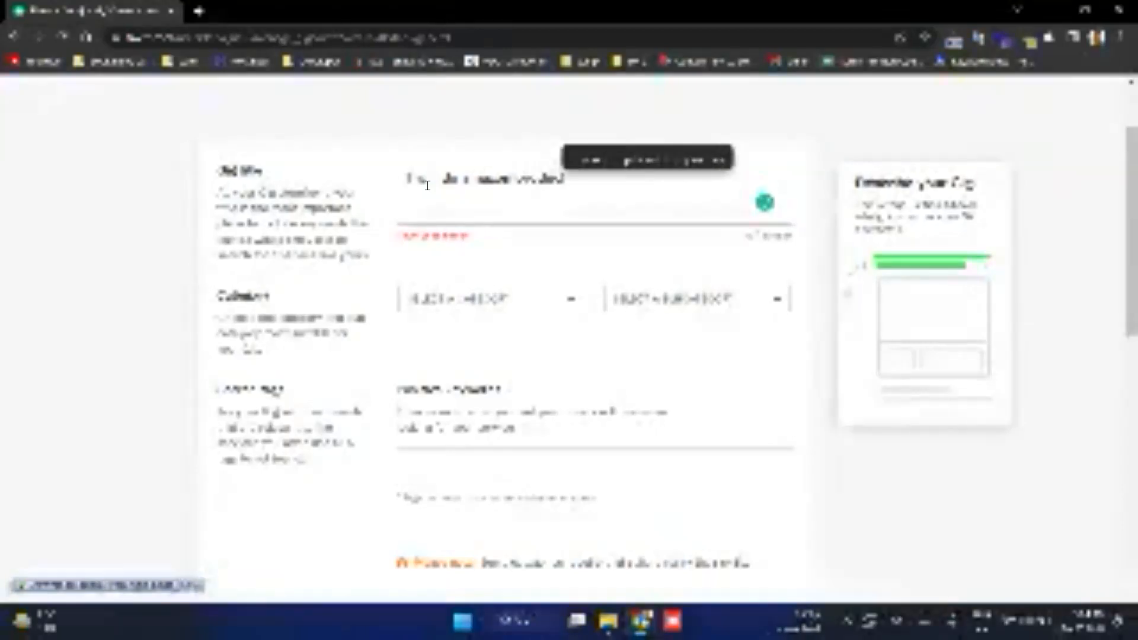
Step: Reword the gig title to "do amazon FBA product research and amazon"
{"action": "key", "text": "BackSpace"}
{"action": "key", "text": "BackSpace"}
{"action": "key", "text": "BackSpace"}
{"action": "key", "text": "BackSpace"}
{"action": "key", "text": "BackSpace"}
{"action": "key", "text": "BackSpace"}
{"action": "key", "text": "BackSpace"}
{"action": "type", "text": "FBA"}
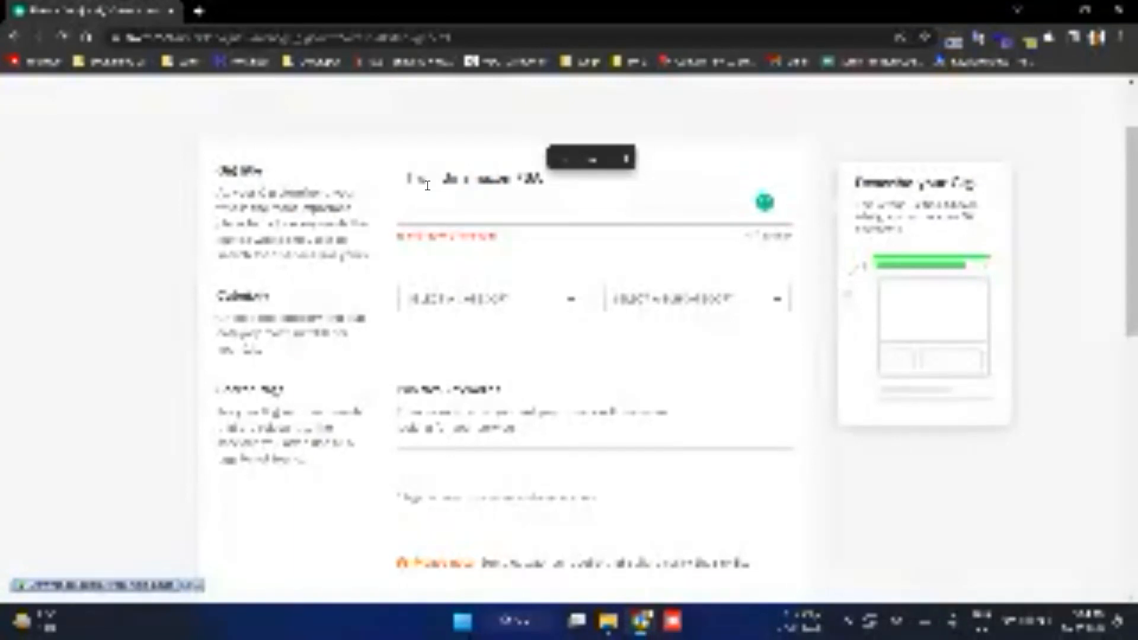
{"action": "type", "text": " produc"}
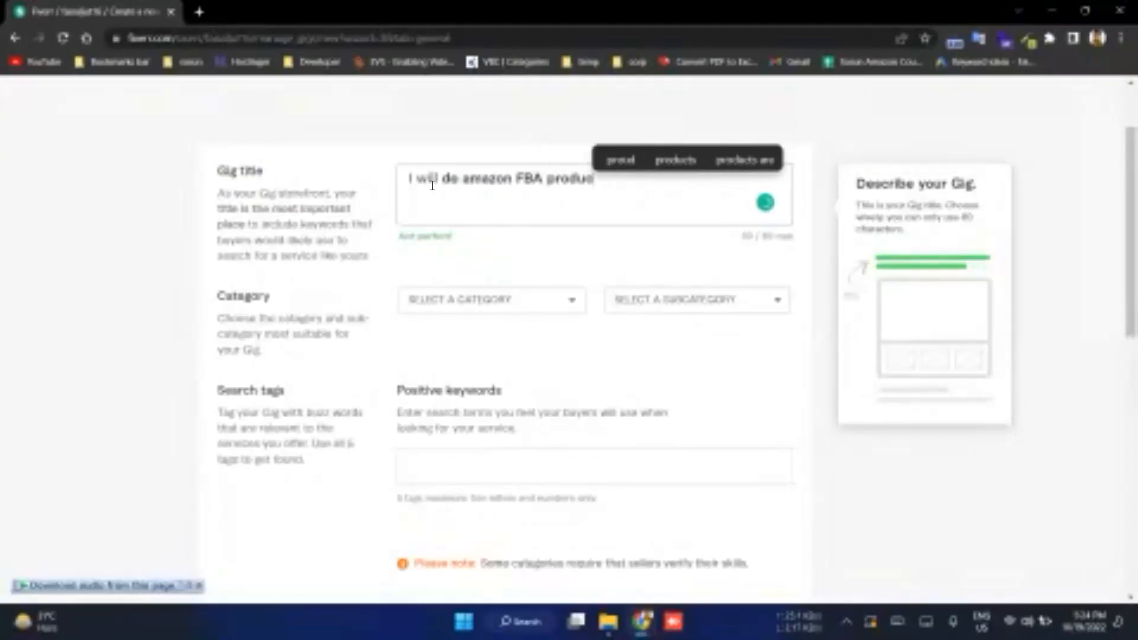
{"action": "type", "text": "t research"}
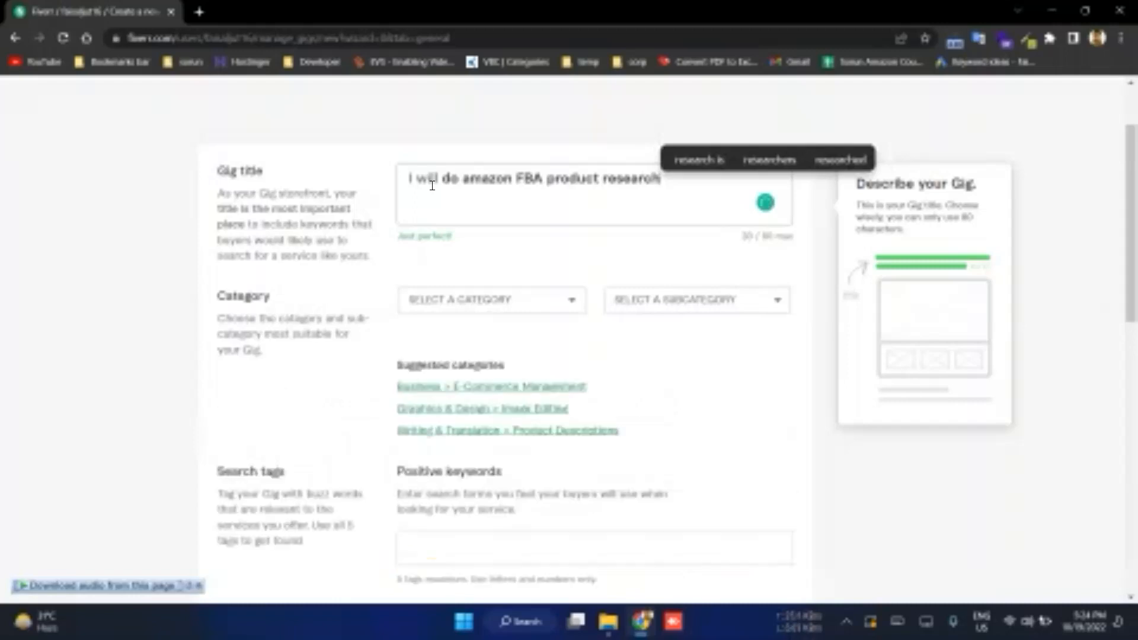
{"action": "type", "text": " and amazon"}
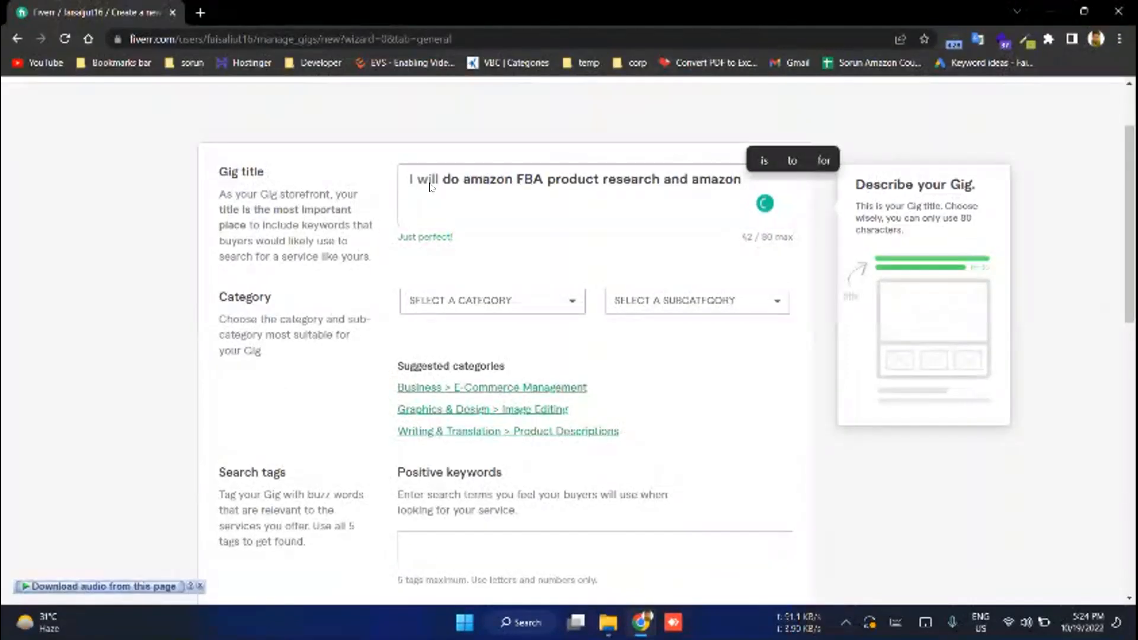
Step: Open the Fiverr home page in a private browsing window to see the marketplace as a buyer
{"action": "key", "text": "ctrl+shift+n"}
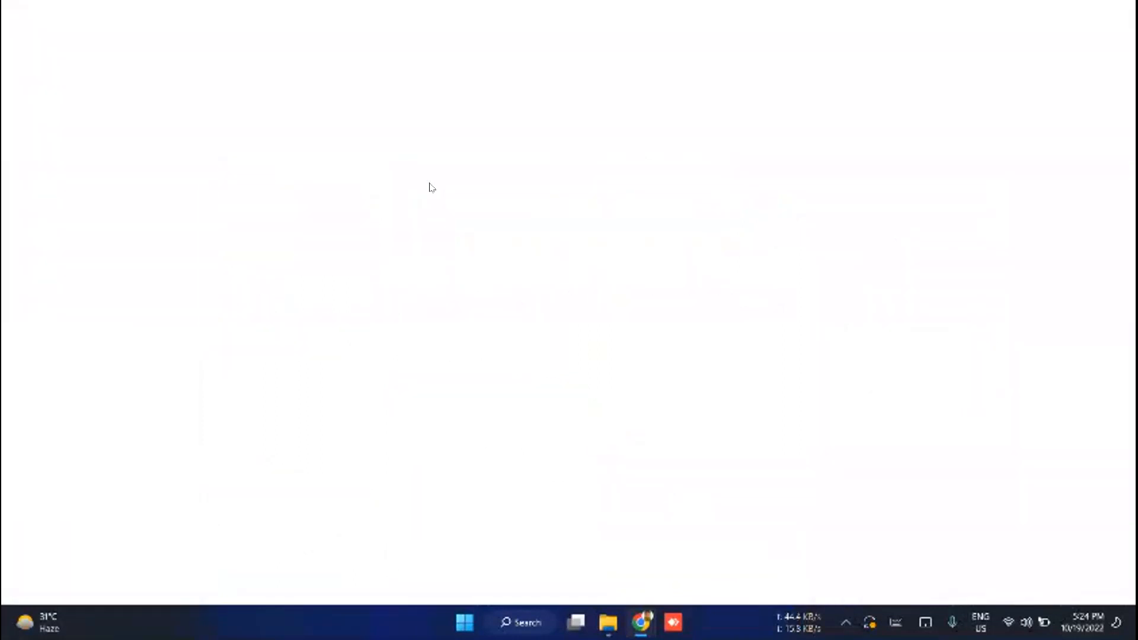
{"action": "type", "text": "fi"}
{"action": "key", "text": "Return"}
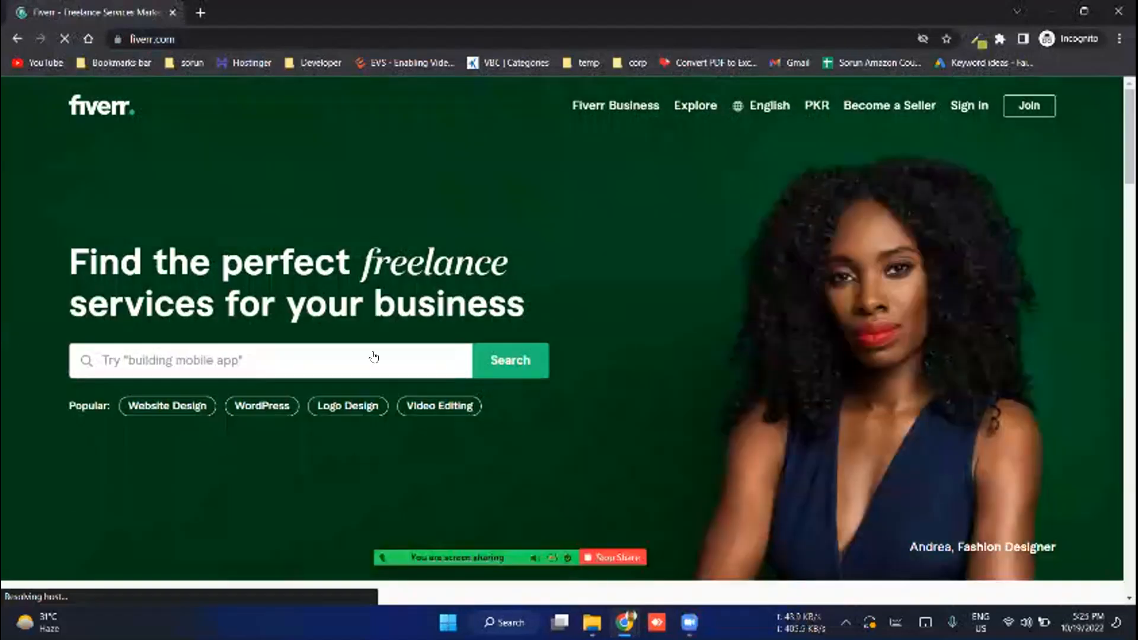
{"action": "scroll", "coordinate": [351, 356], "scroll_direction": "down", "scroll_amount": 8}
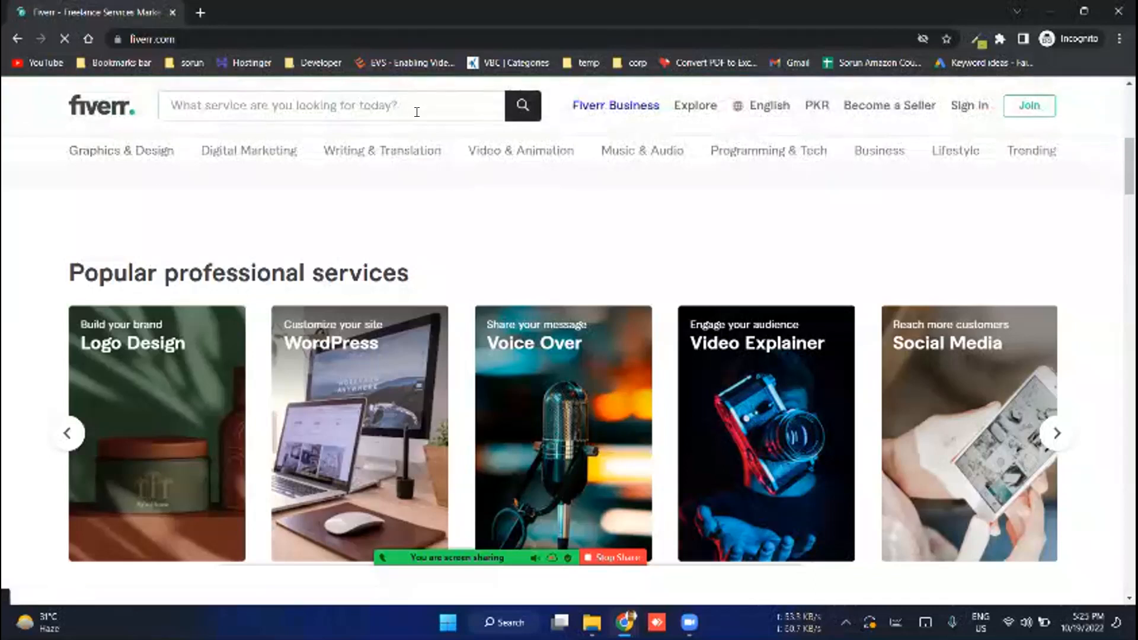
Step: Search Fiverr for "product research" and look through the listed gigs
{"action": "left_click", "coordinate": [417, 112]}
{"action": "type", "text": "produ"}
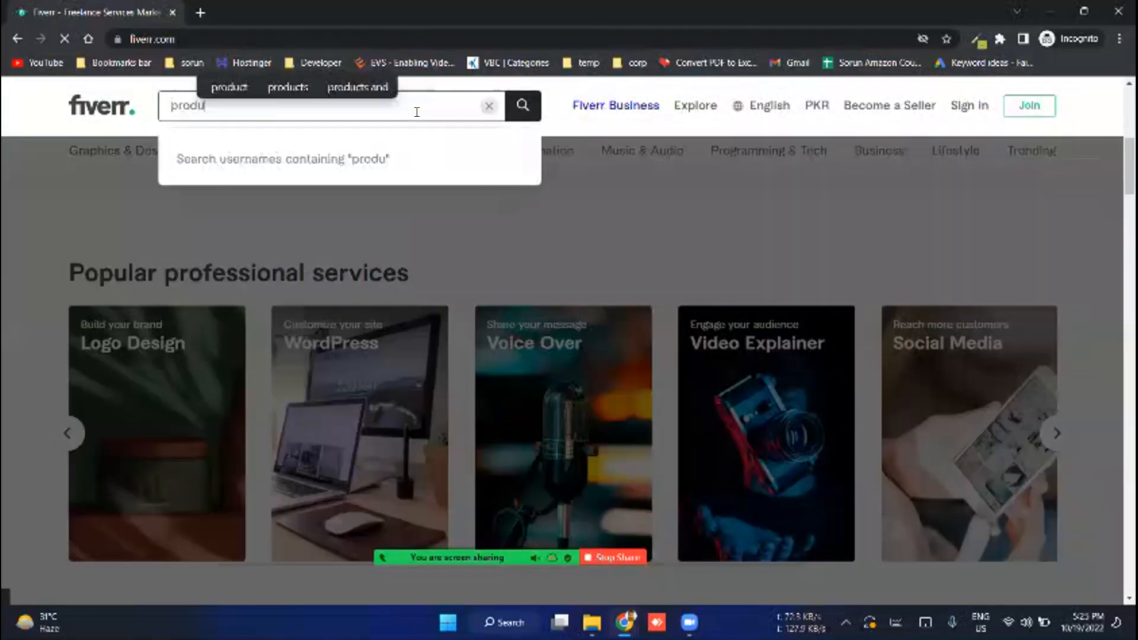
{"action": "type", "text": "ct research"}
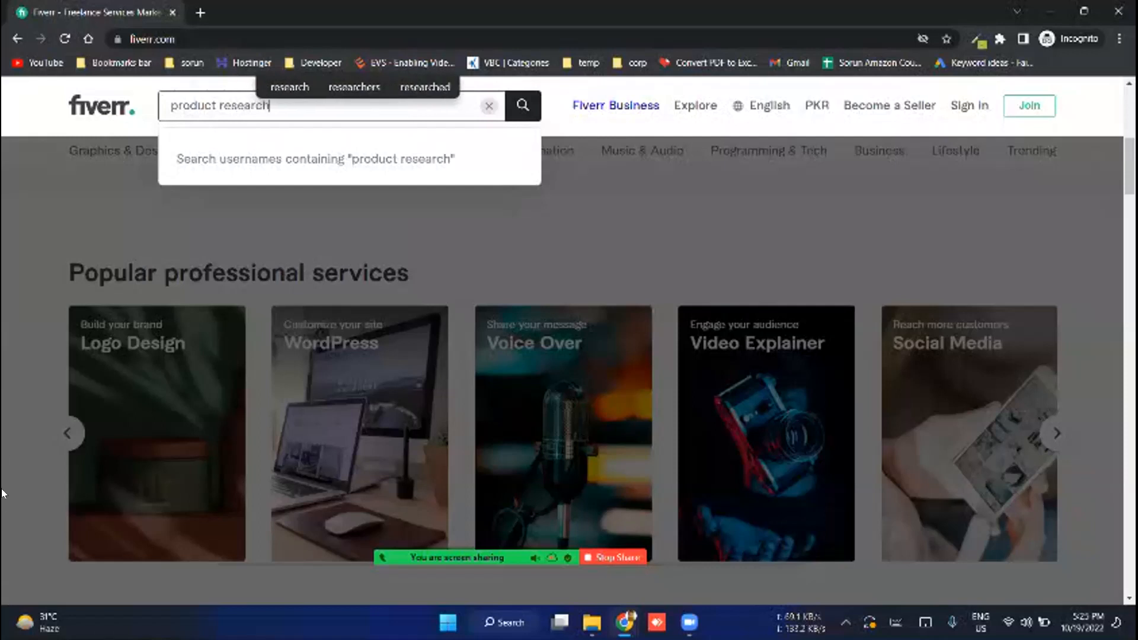
{"action": "key", "text": "Return"}
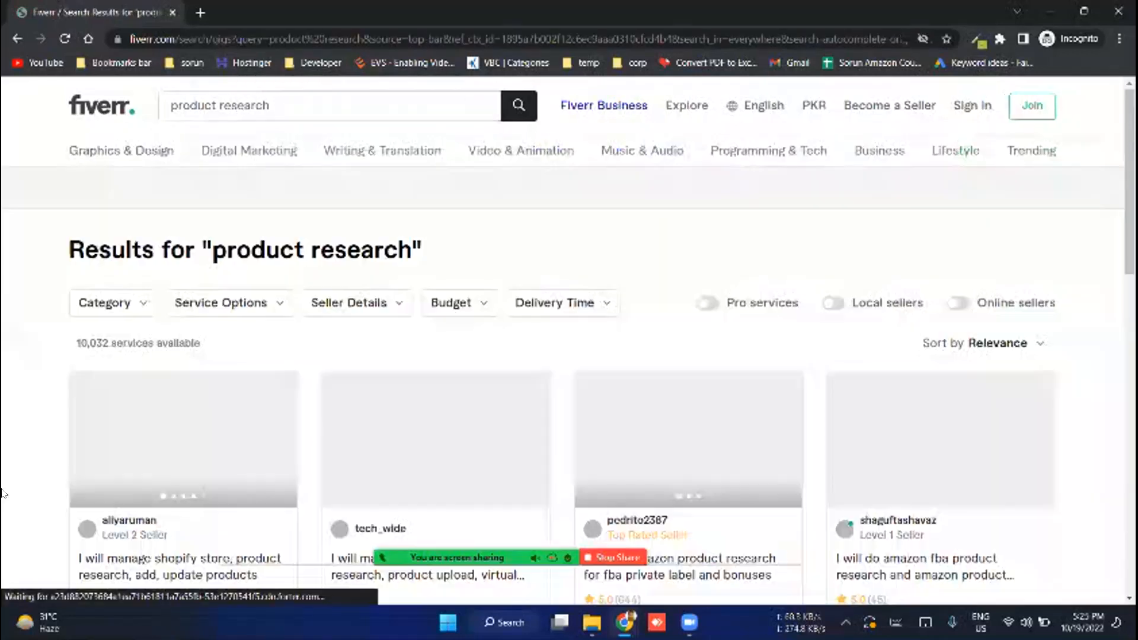
{"action": "scroll", "coordinate": [3, 494], "scroll_direction": "down", "scroll_amount": 1}
{"action": "scroll", "coordinate": [3, 494], "scroll_direction": "down", "scroll_amount": 3}
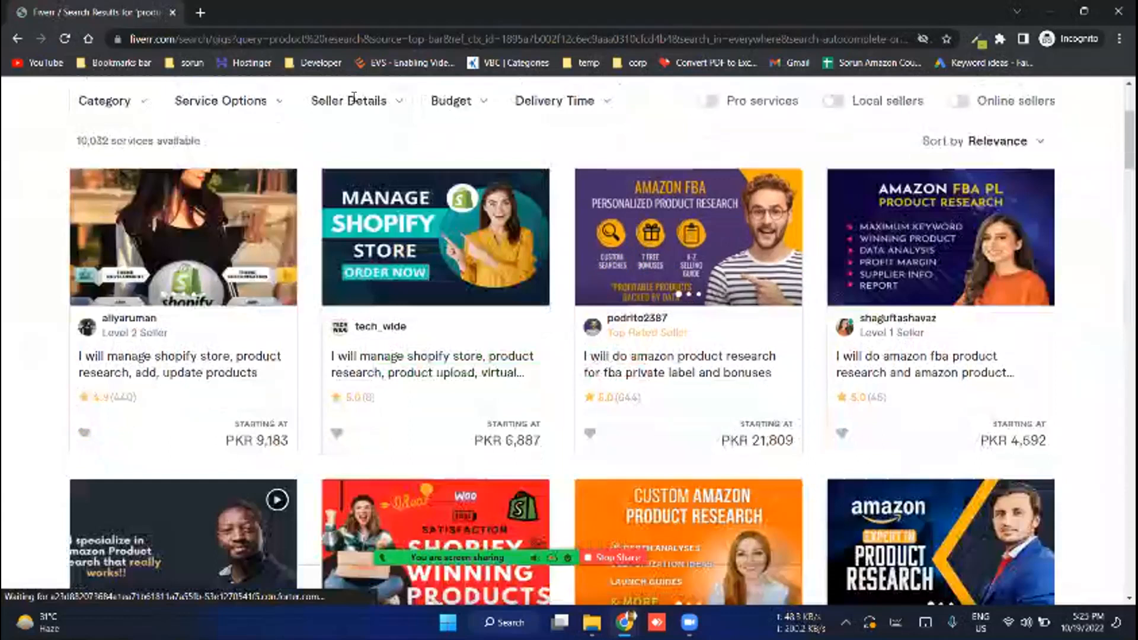
{"action": "scroll", "coordinate": [354, 102], "scroll_direction": "up", "scroll_amount": 3}
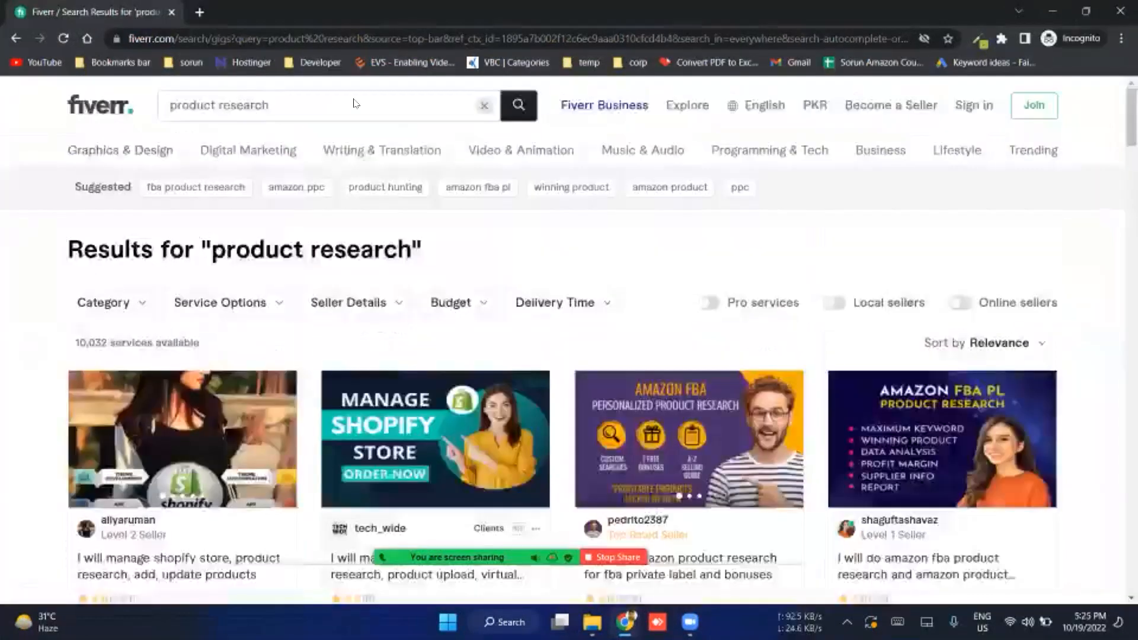
Step: Search for "product research amazon" and check the title and orders in queue of a competing product research gig
{"action": "left_click", "coordinate": [354, 104]}
{"action": "type", "text": "amazon"}
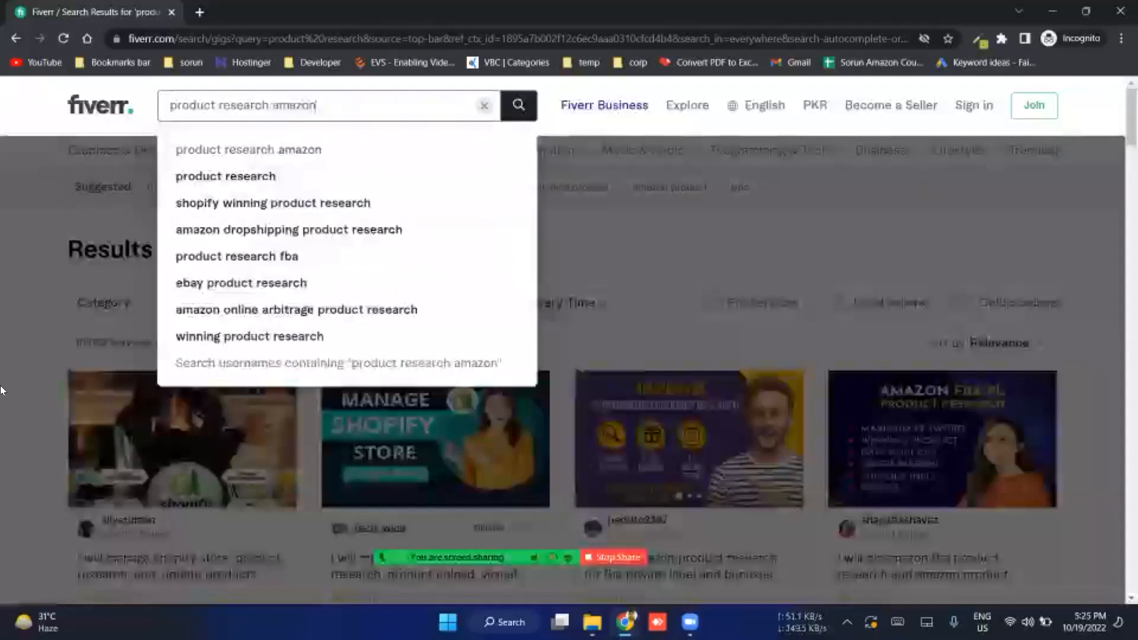
{"action": "key", "text": "Return"}
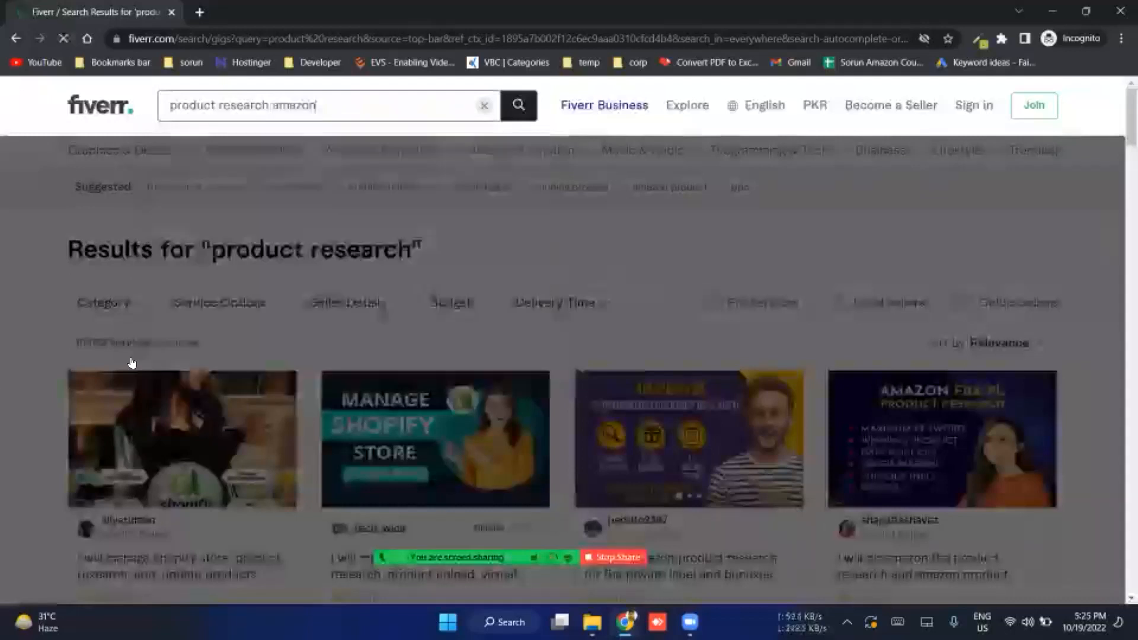
{"action": "scroll", "coordinate": [414, 359], "scroll_direction": "down", "scroll_amount": 3}
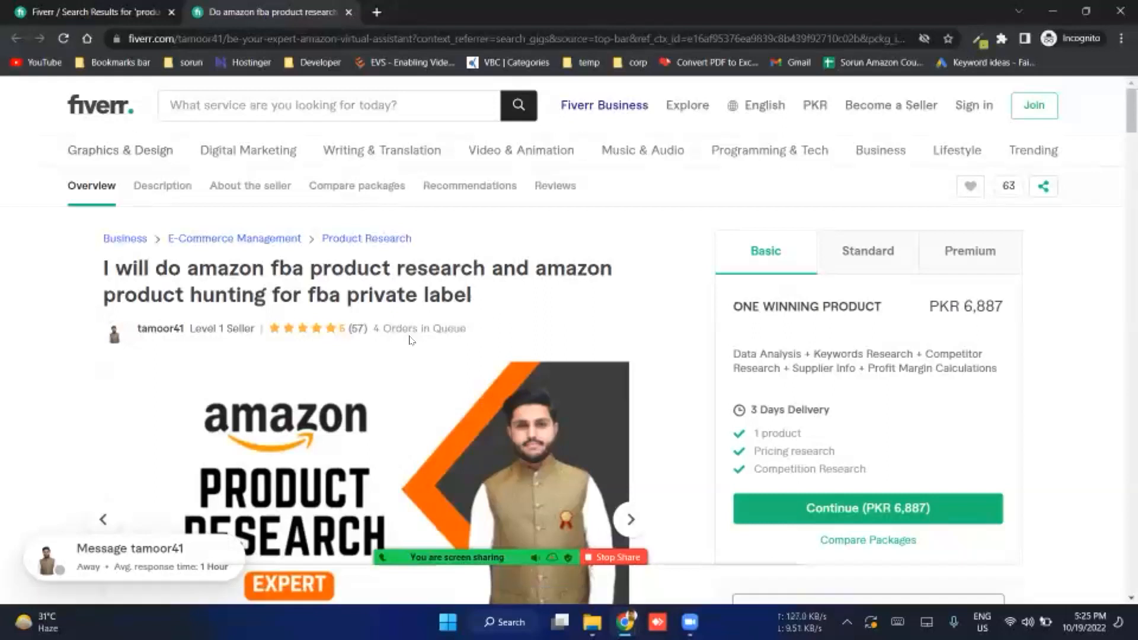
{"action": "triple_click", "coordinate": [372, 340]}
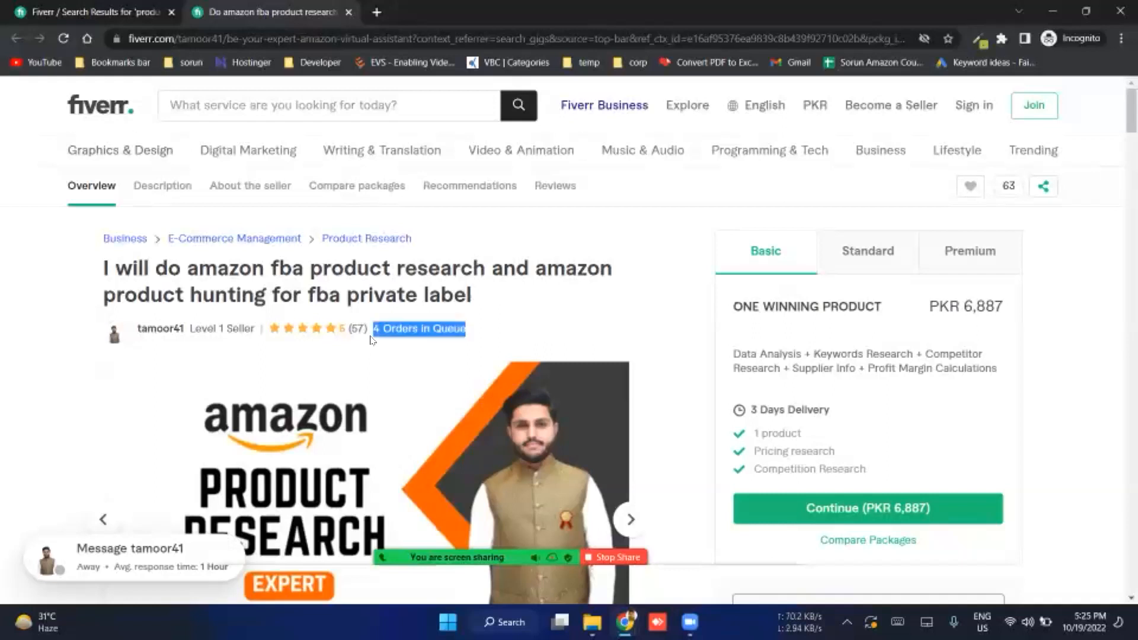
{"action": "left_click", "coordinate": [530, 321]}
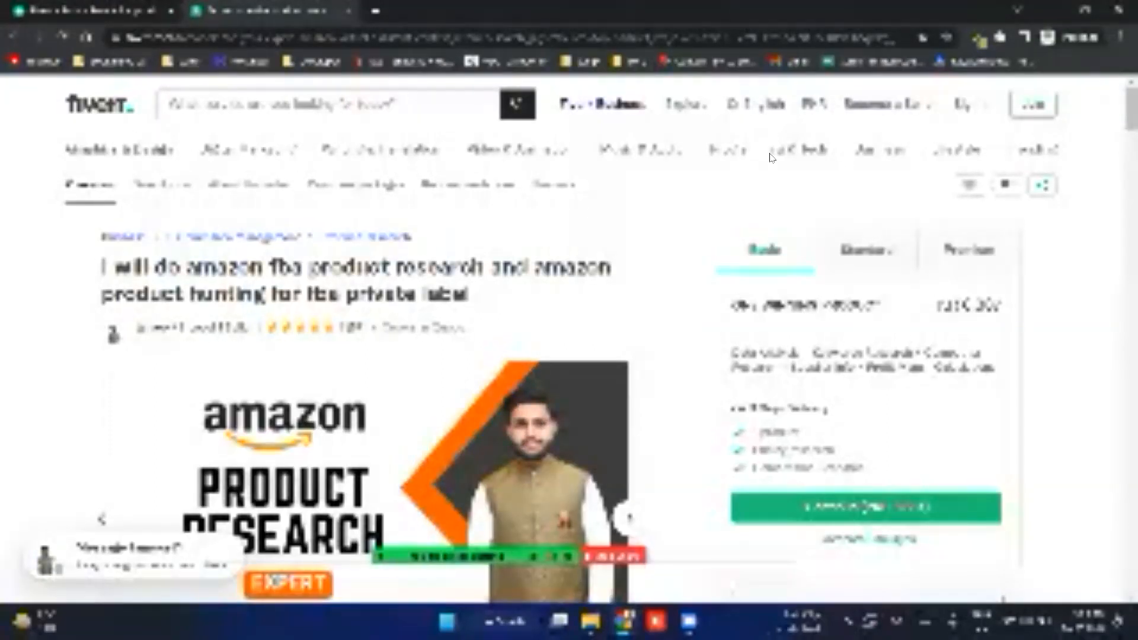
Step: Return to the new gig and complete its title as "do amazon FBA product research and amazon winning product hunting"
{"action": "key", "text": "ctrl+w"}
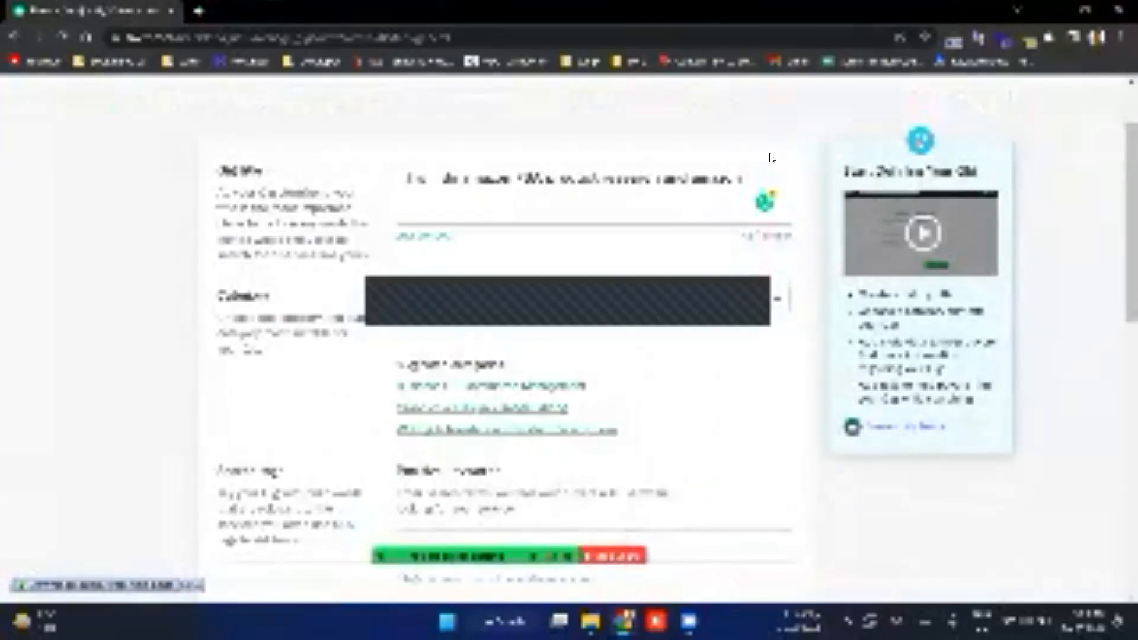
{"action": "type", "text": "product"}
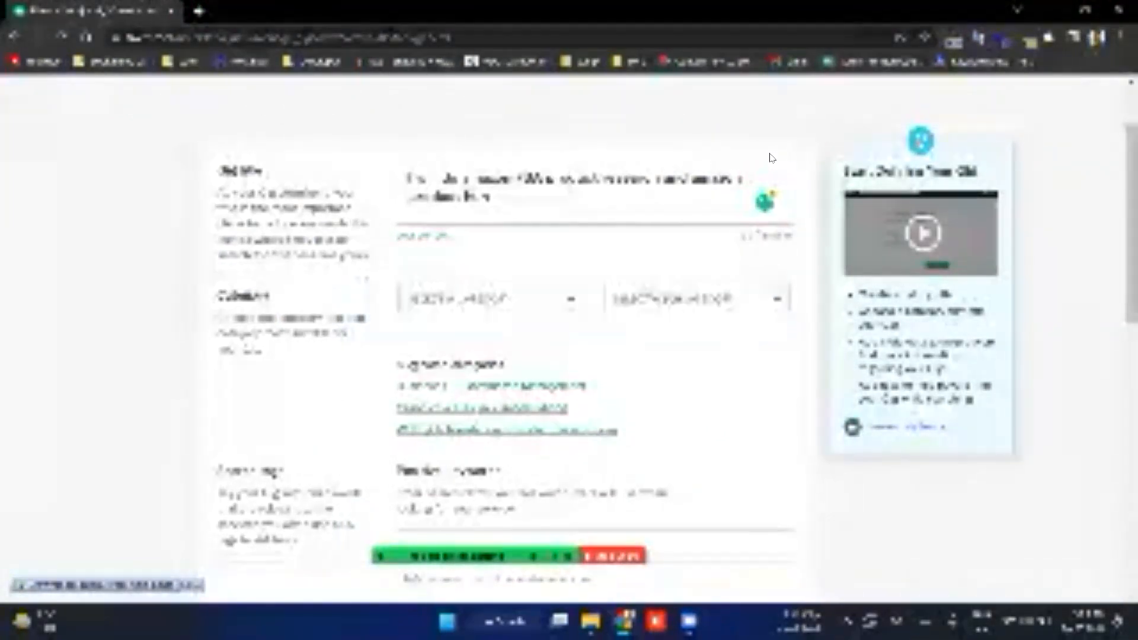
{"action": "key", "text": "ctrl+BackSpace"}
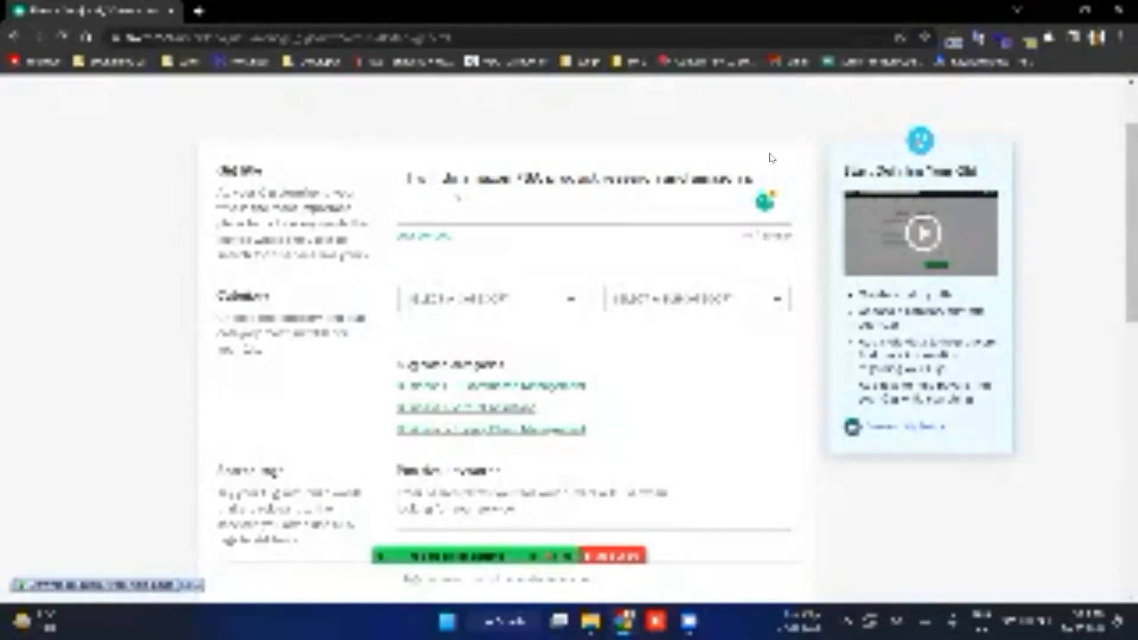
{"action": "type", "text": "hunting"}
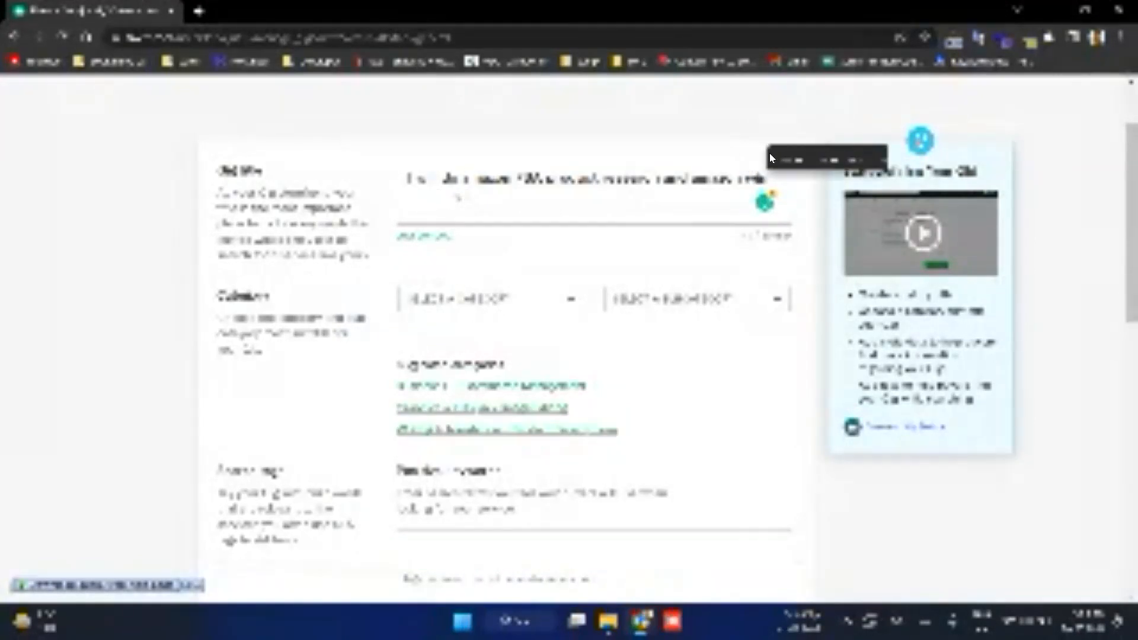
{"action": "type", "text": "product hun"}
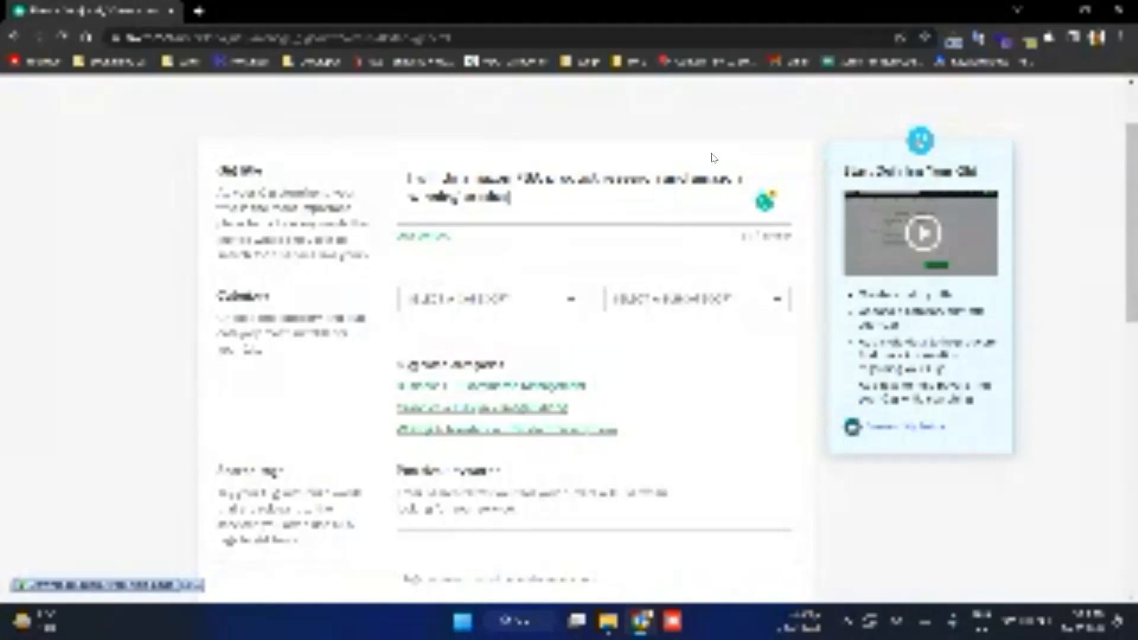
{"action": "type", "text": "ting"}
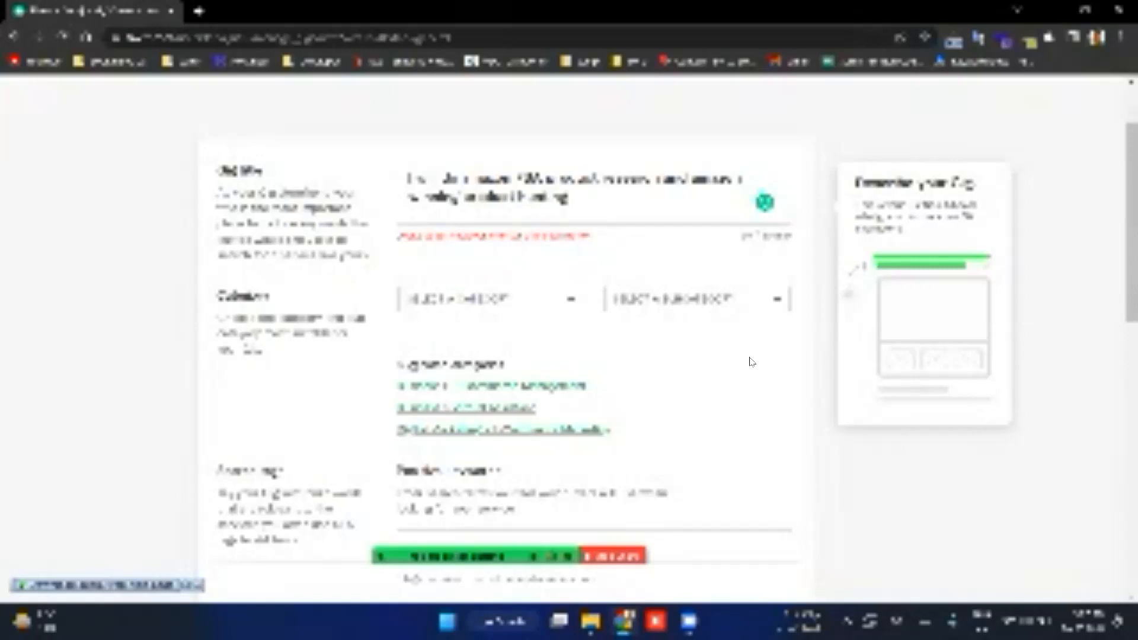
Step: Consult the competing gig's category and set the new gig to Business, E-Commerce Management, with Product Research as service type
{"action": "key", "text": "alt+Tab"}
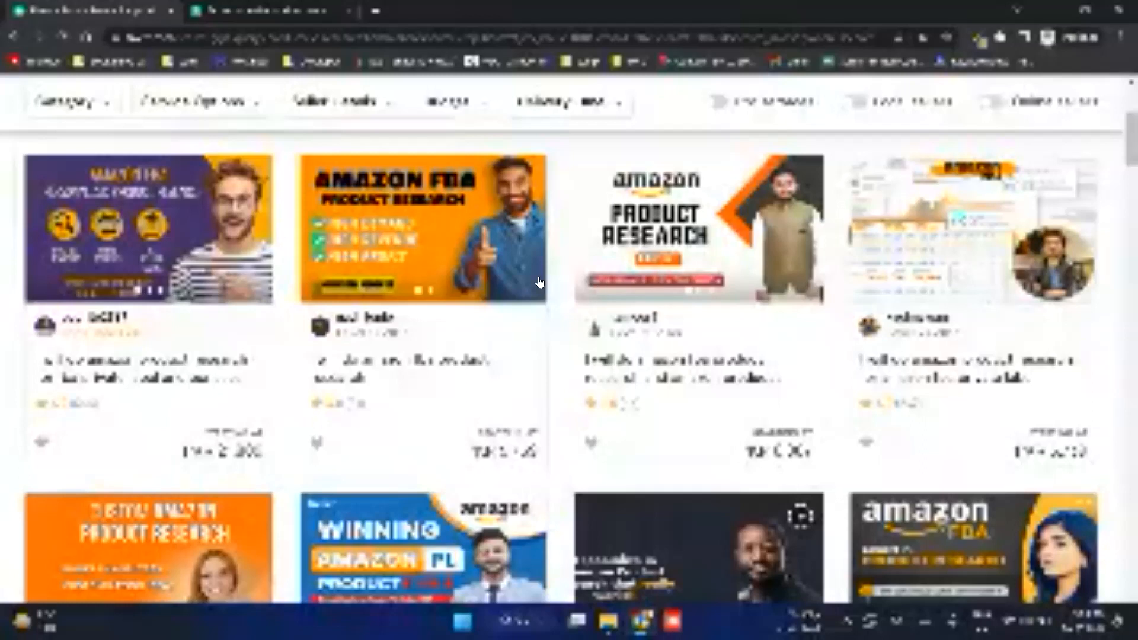
{"action": "key", "text": "ctrl+w"}
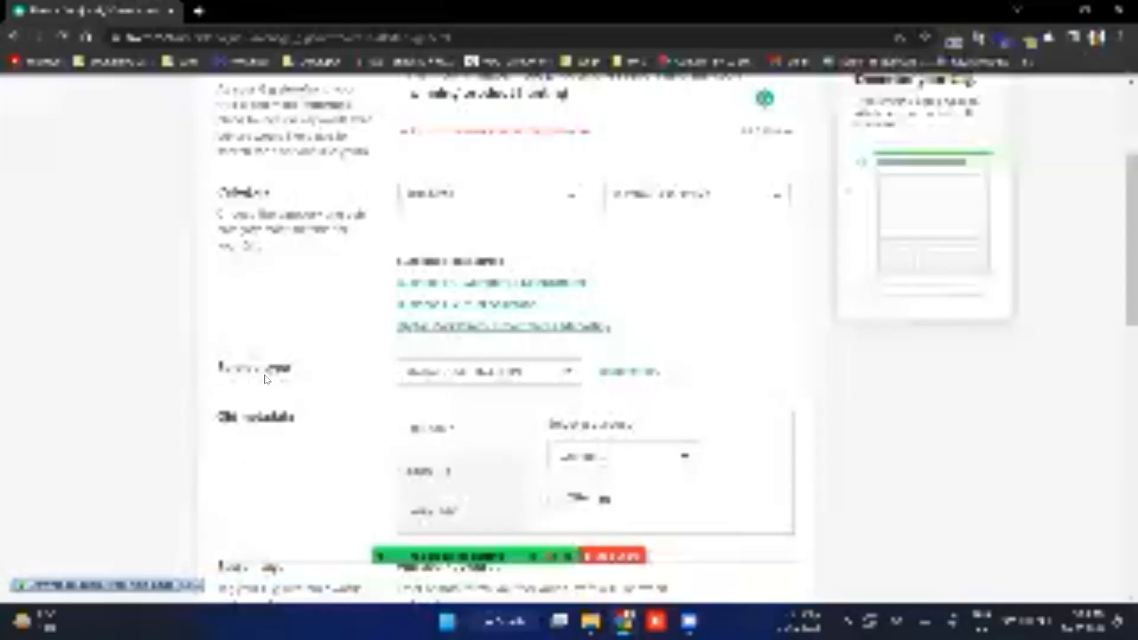
{"action": "scroll", "coordinate": [264, 380], "scroll_direction": "up", "scroll_amount": 1}
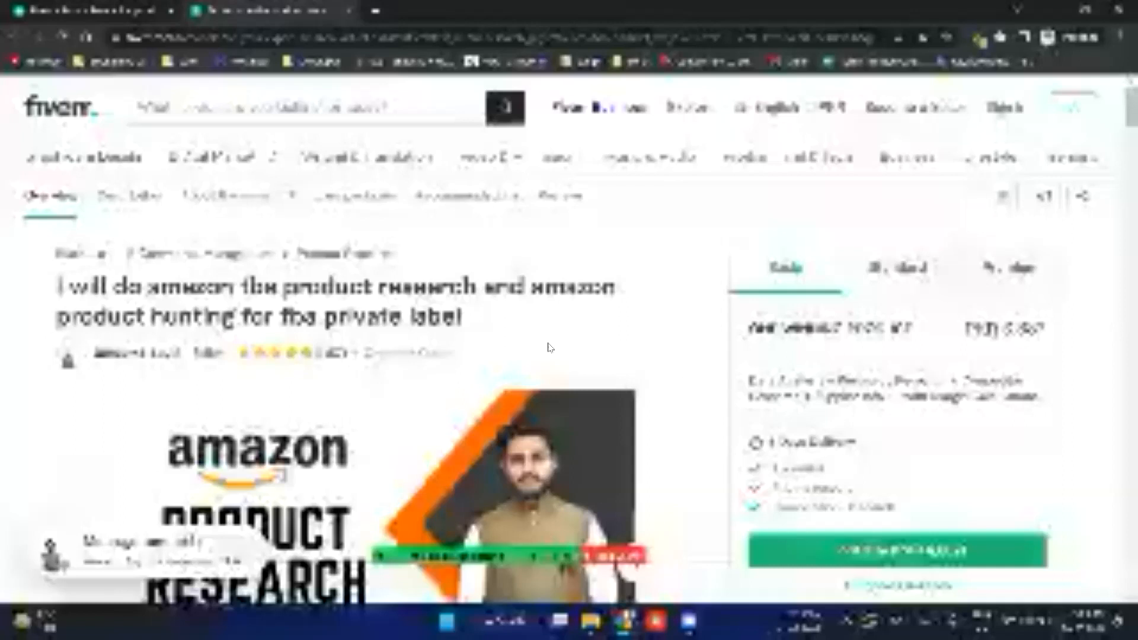
{"action": "key", "text": "ctrl+w"}
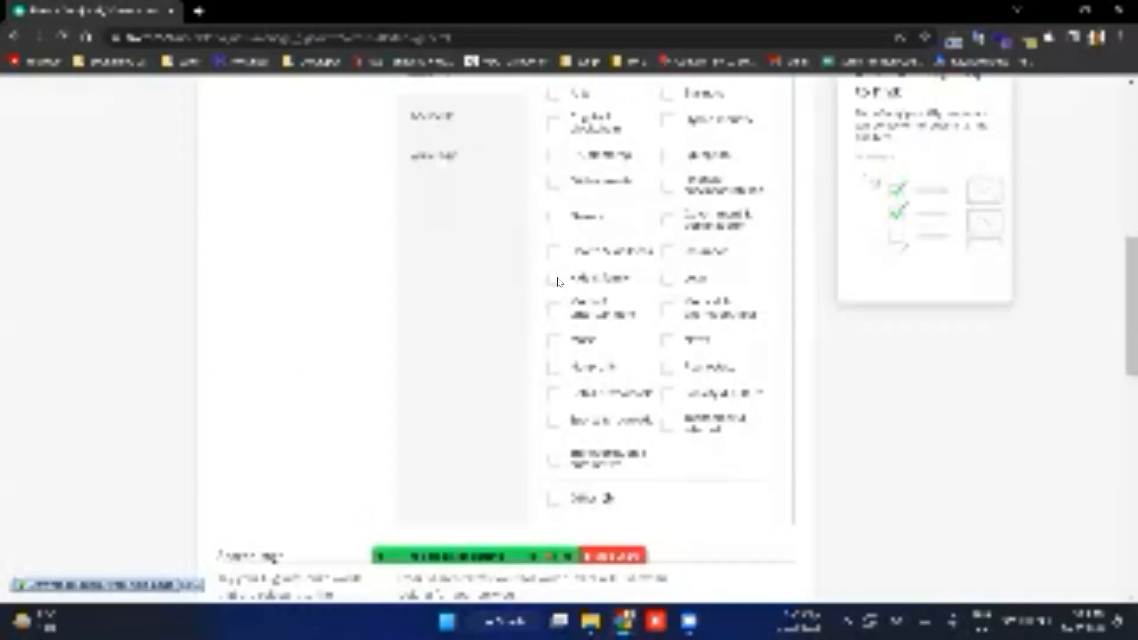
Step: Review the industry options in the gig metadata and select Kids & family
{"action": "scroll", "coordinate": [557, 281], "scroll_direction": "up", "scroll_amount": 2}
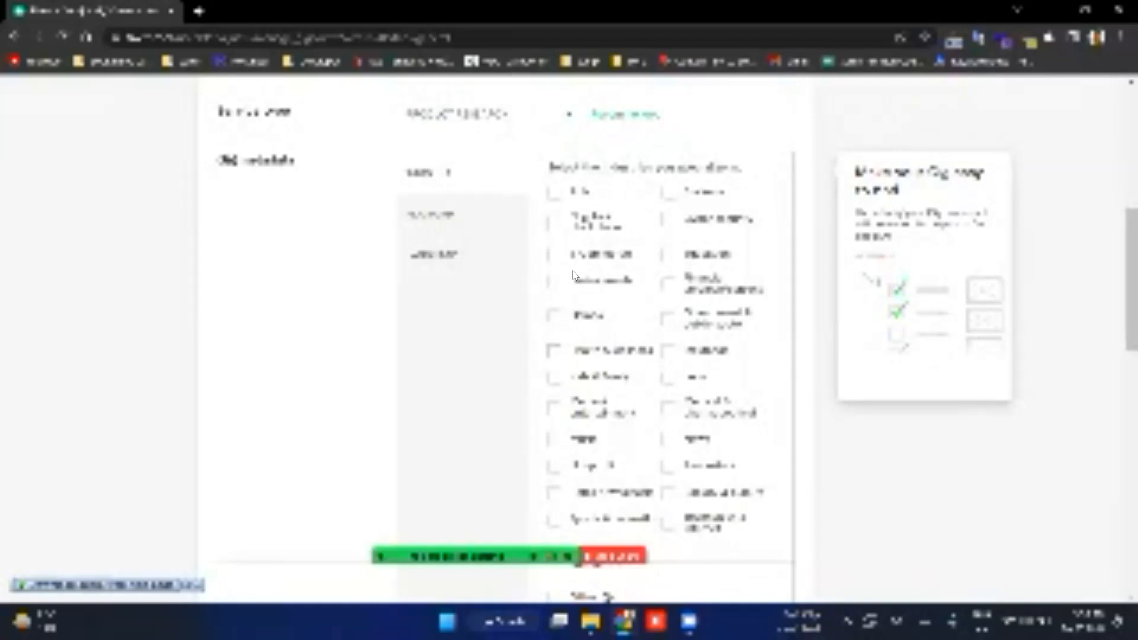
{"action": "scroll", "coordinate": [554, 271], "scroll_direction": "down", "scroll_amount": 2}
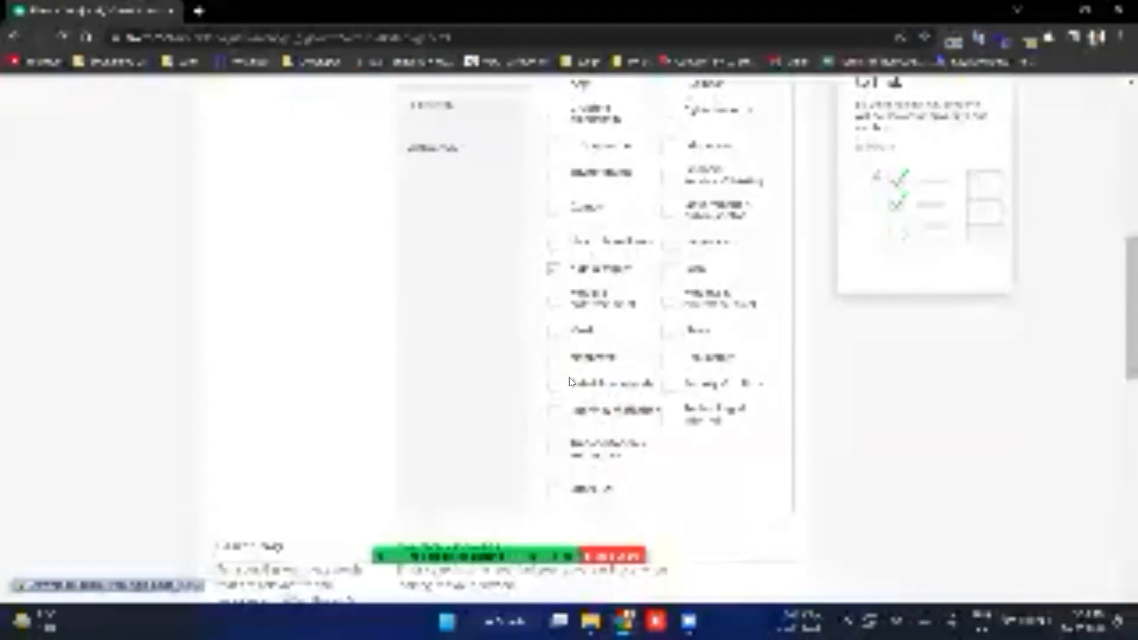
{"action": "scroll", "coordinate": [570, 382], "scroll_direction": "up", "scroll_amount": 1}
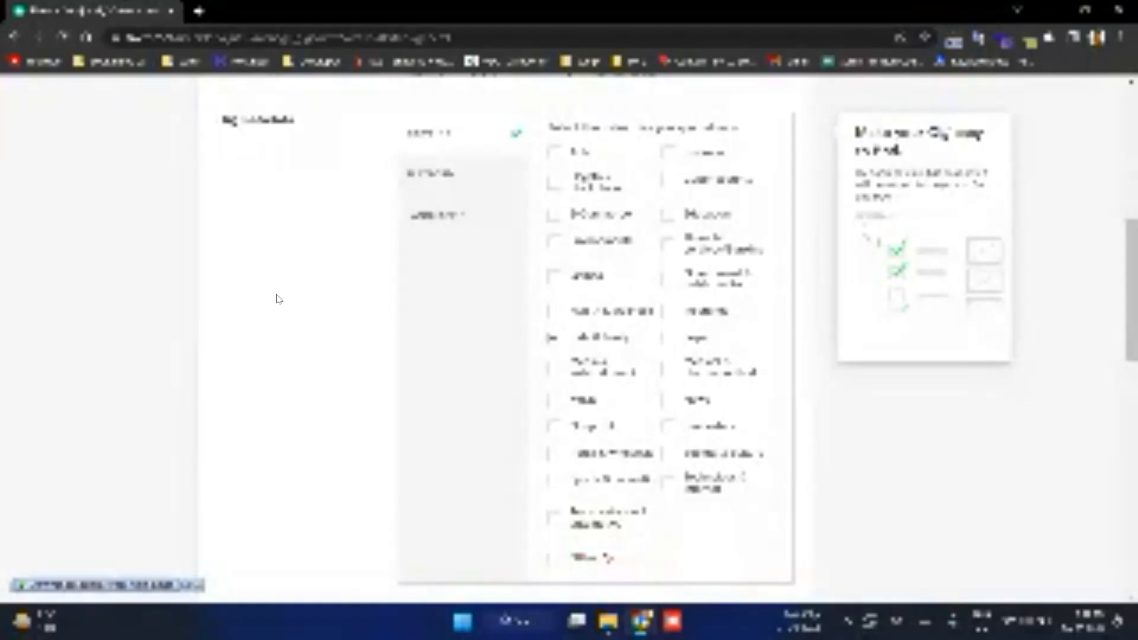
Step: Select Amazon as the platform and English as the working language in the gig metadata
{"action": "left_click", "coordinate": [436, 183]}
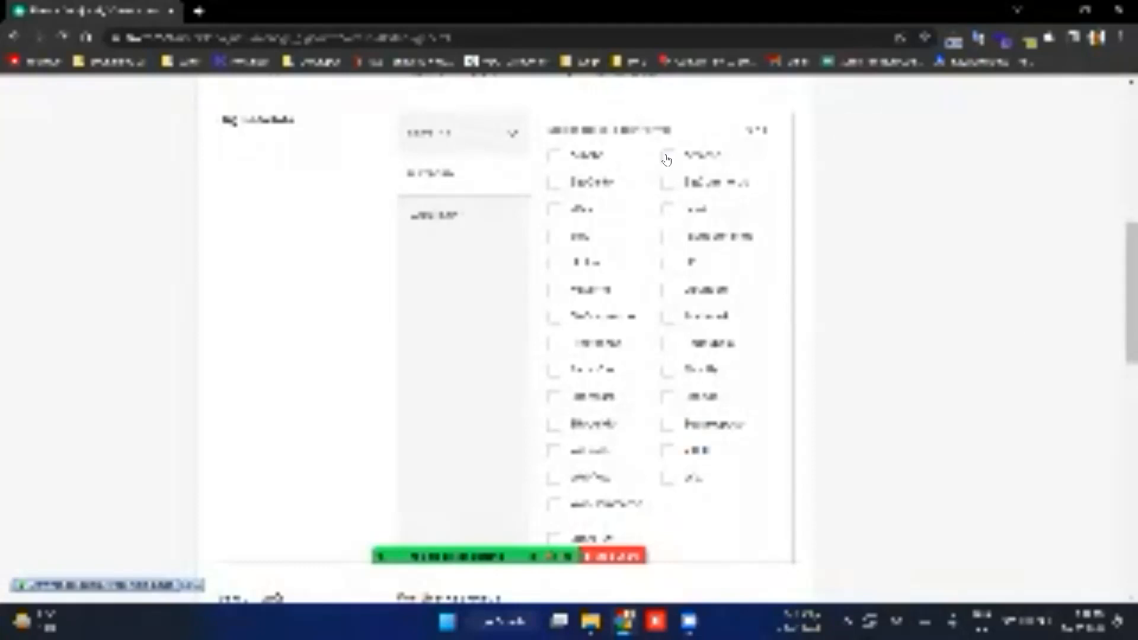
{"action": "left_click", "coordinate": [667, 156]}
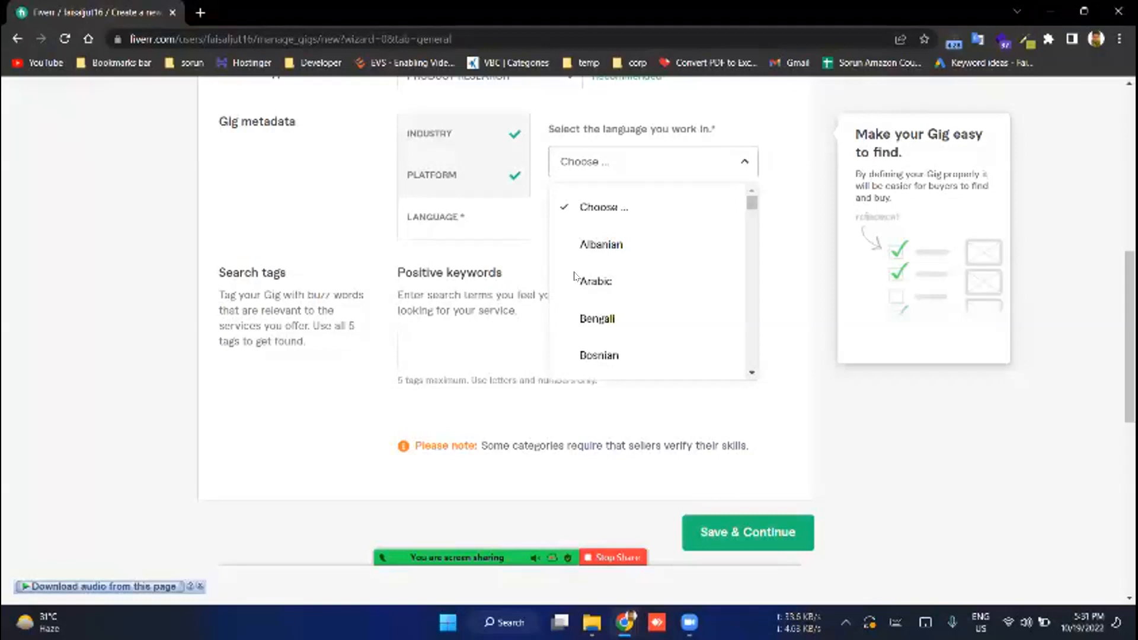
{"action": "scroll", "coordinate": [574, 276], "scroll_direction": "down", "scroll_amount": 6}
{"action": "left_click", "coordinate": [568, 315]}
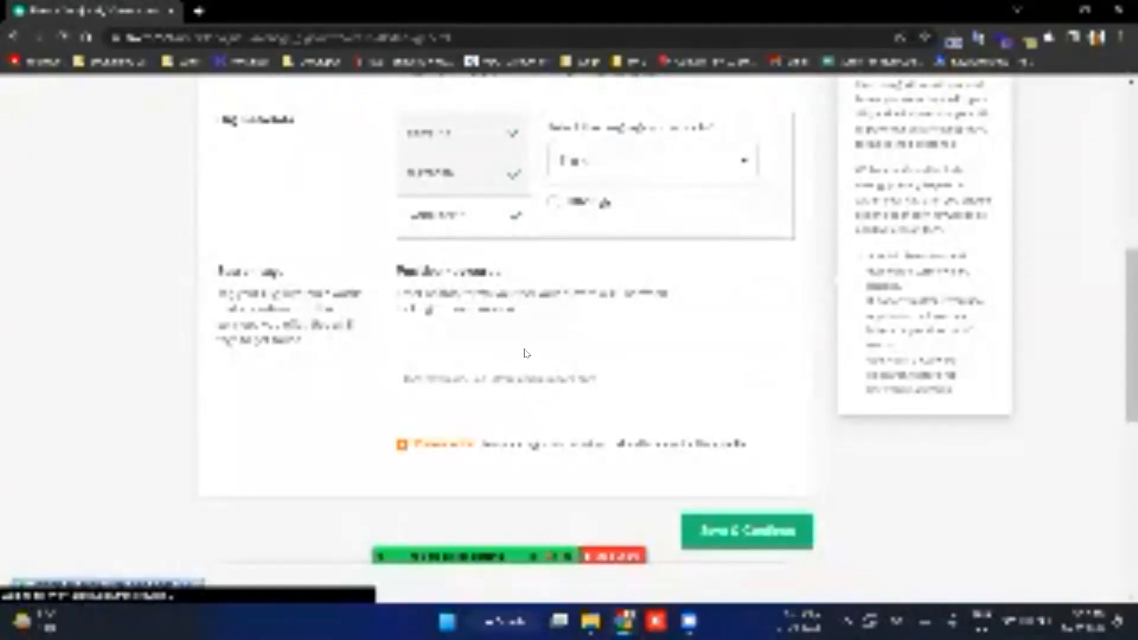
Step: Look through the competing gig's description and packages down towards its related tags
{"action": "key", "text": "alt+Tab"}
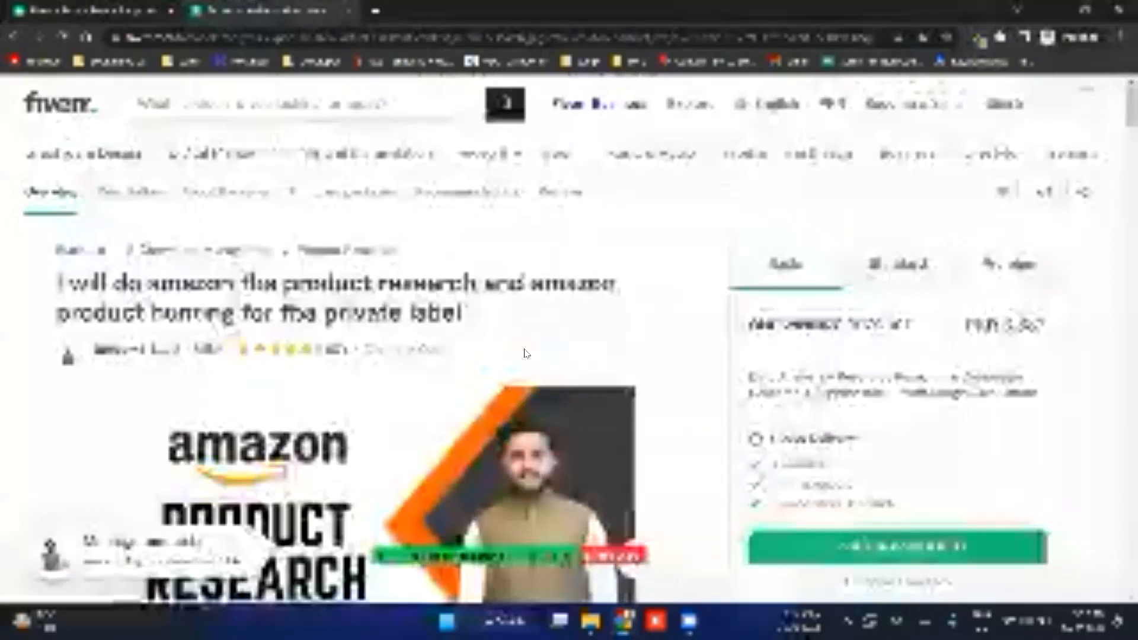
{"action": "scroll", "coordinate": [527, 354], "scroll_direction": "down", "scroll_amount": 10}
{"action": "scroll", "coordinate": [526, 353], "scroll_direction": "down", "scroll_amount": 20}
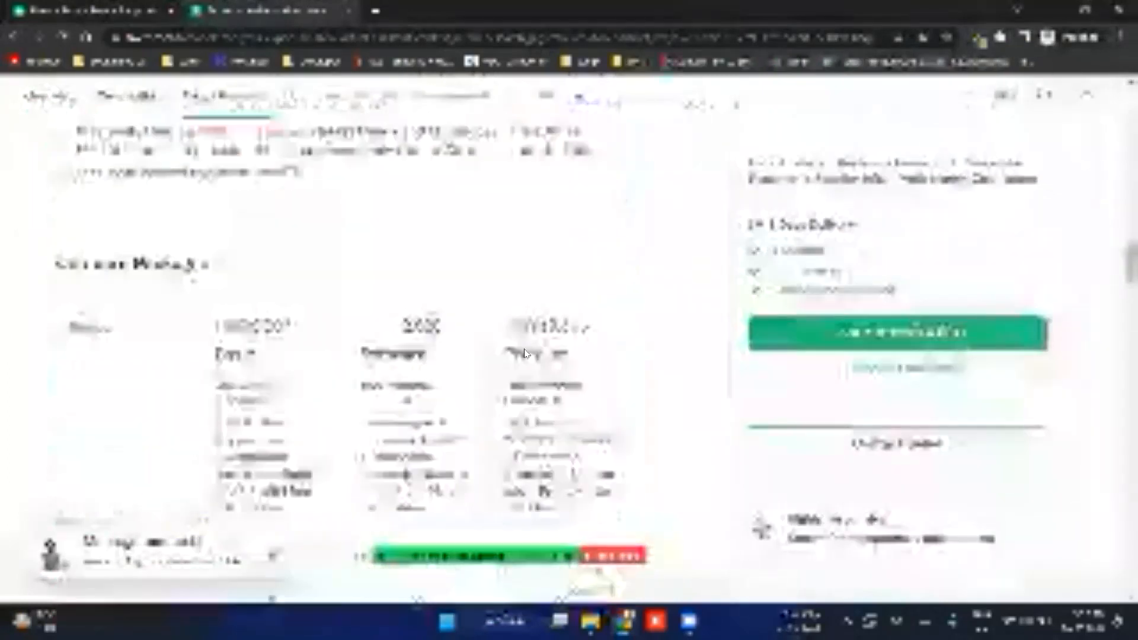
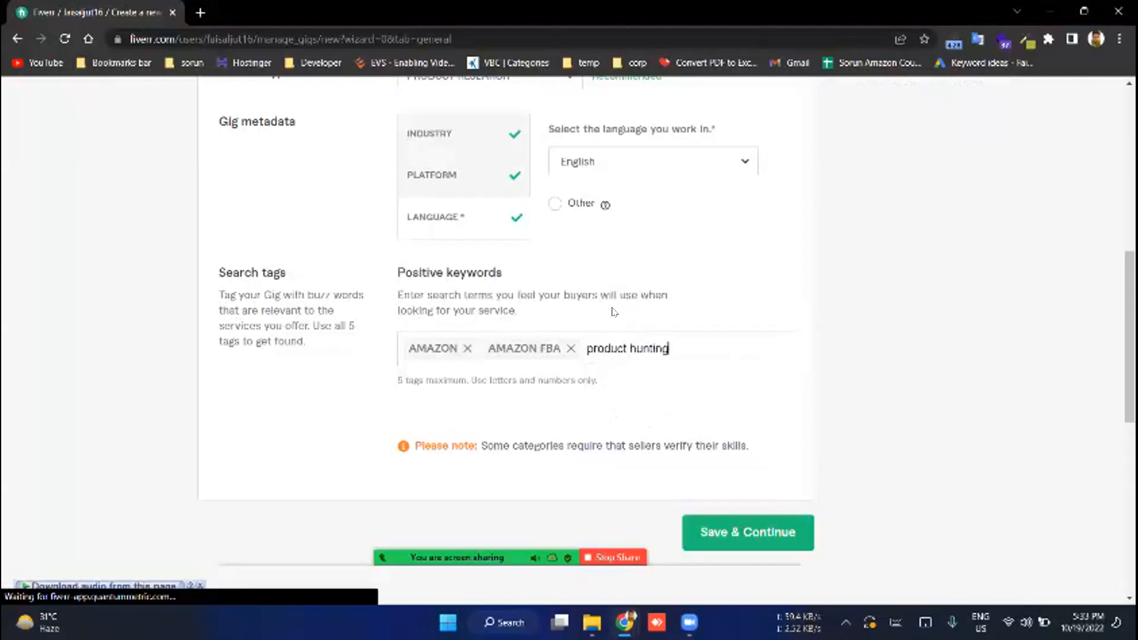
Step: Add "product hunting" and "product research" to the new gig's search tags, and consult the competing gig's related tags again
{"action": "type", "text": "produc"}
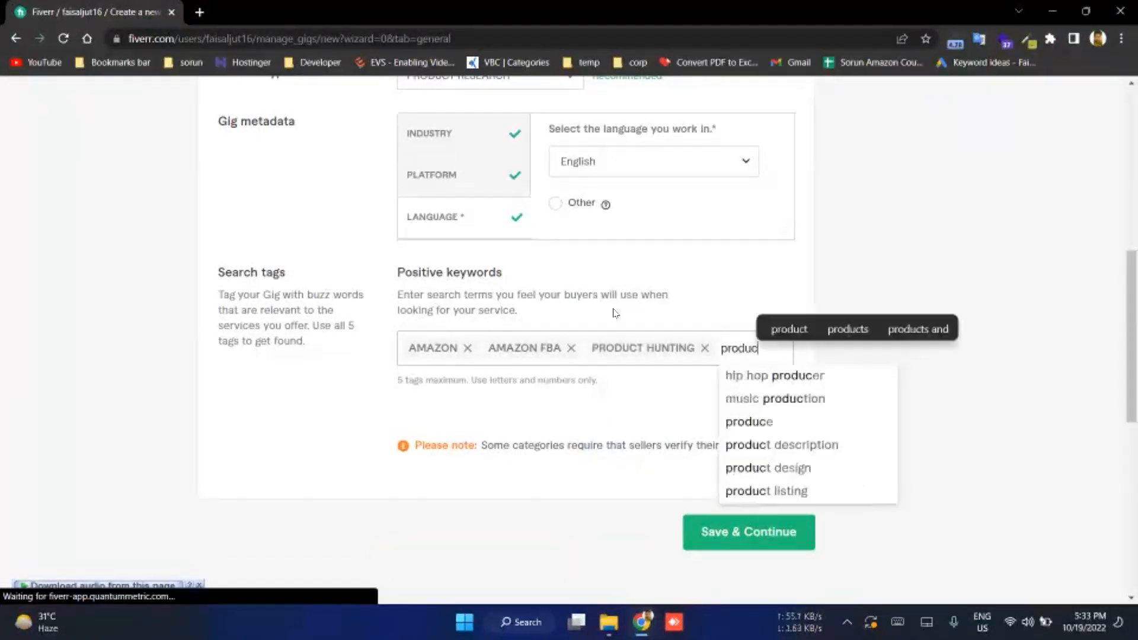
{"action": "type", "text": "t research"}
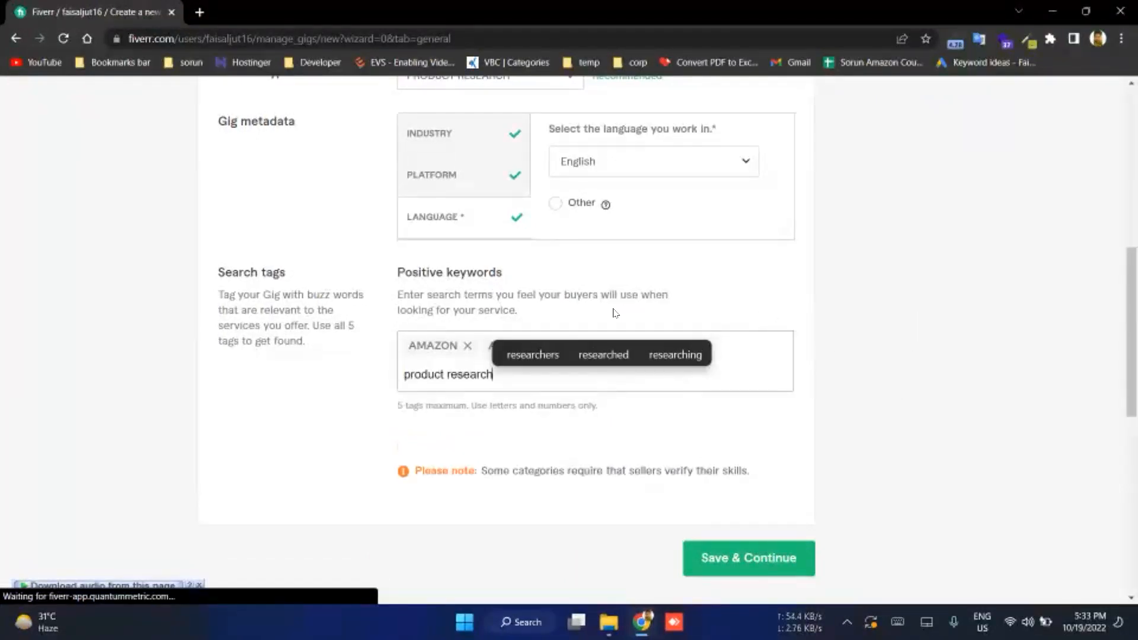
{"action": "key", "text": "Return"}
{"action": "key", "text": "alt+Tab"}
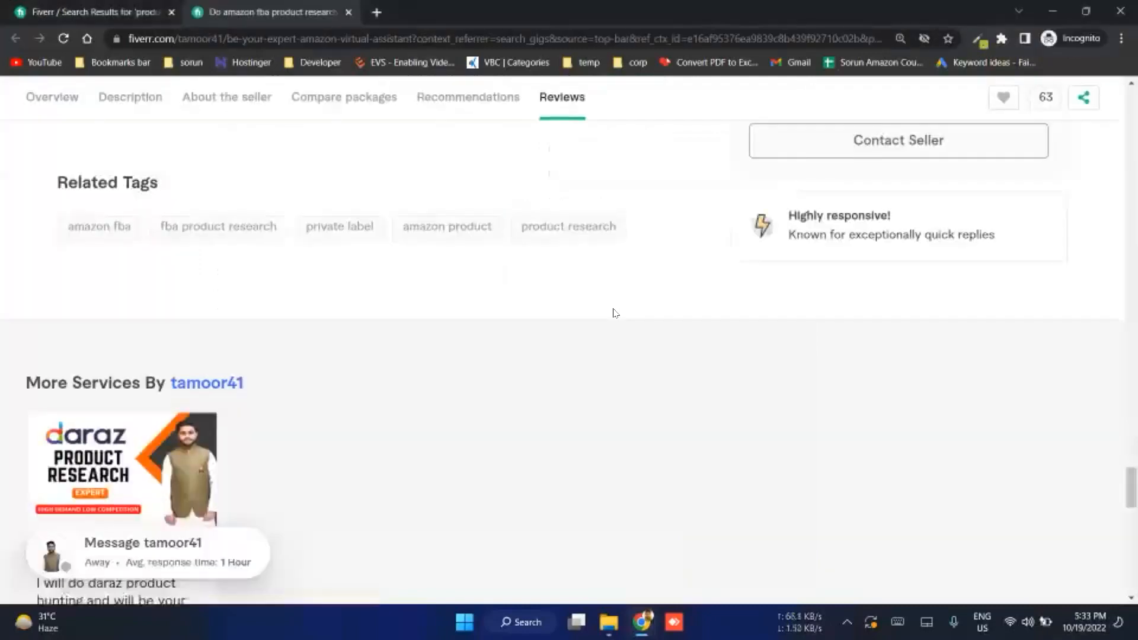
Step: Add "private label" to the new gig's search tags, then save the overview and continue to pricing
{"action": "key", "text": "alt+Tab"}
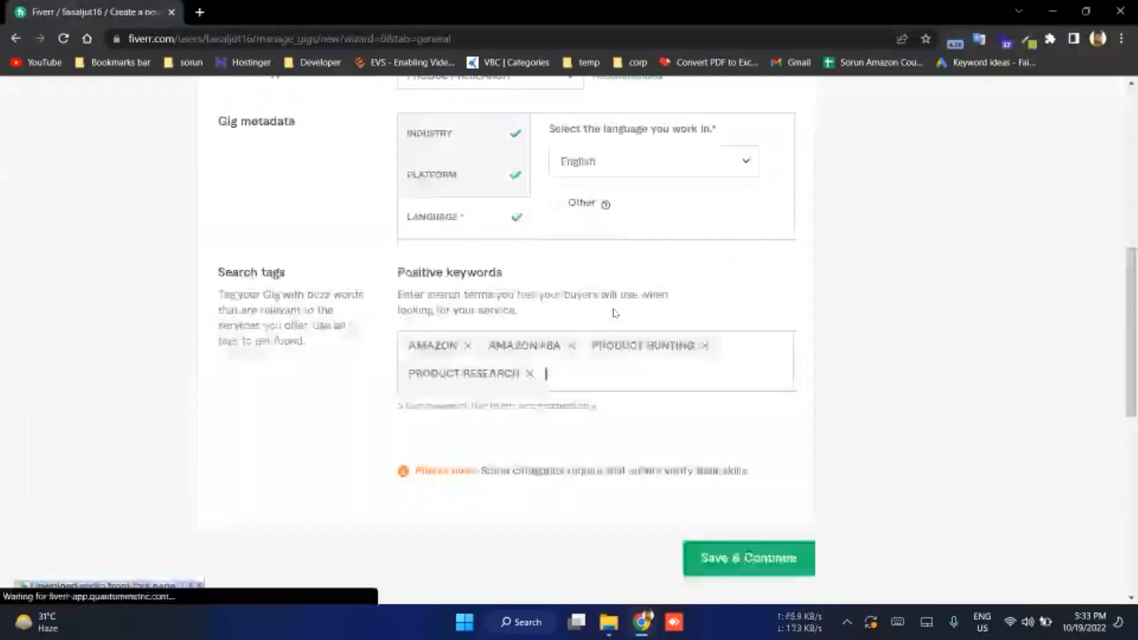
{"action": "type", "text": "private label"}
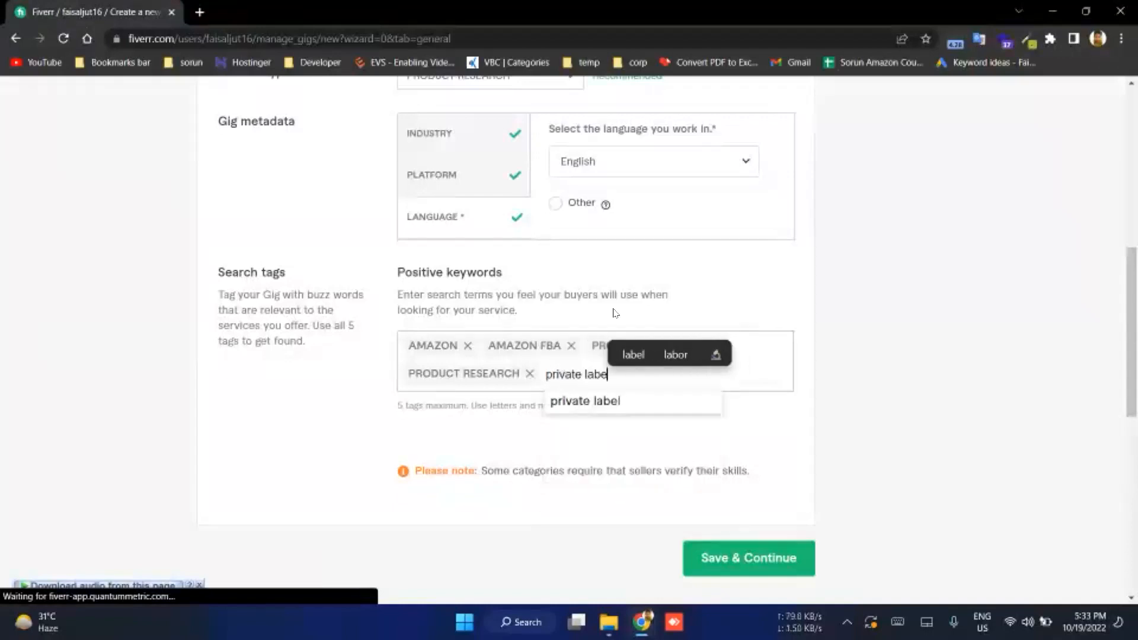
{"action": "key", "text": "Return"}
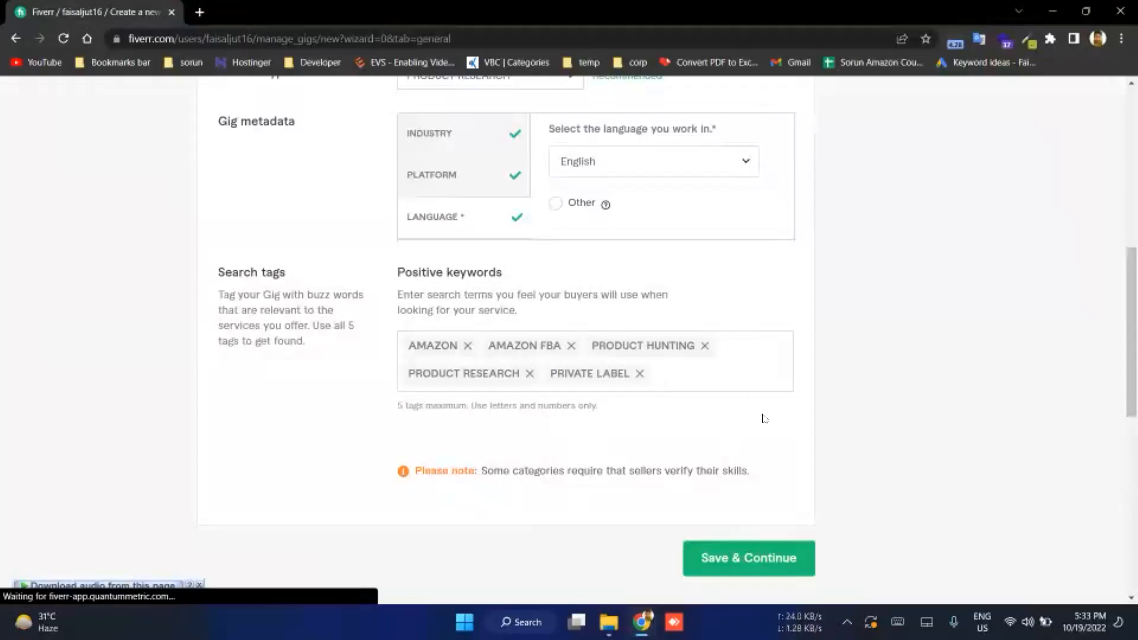
{"action": "scroll", "coordinate": [978, 323], "scroll_direction": "down", "scroll_amount": 3}
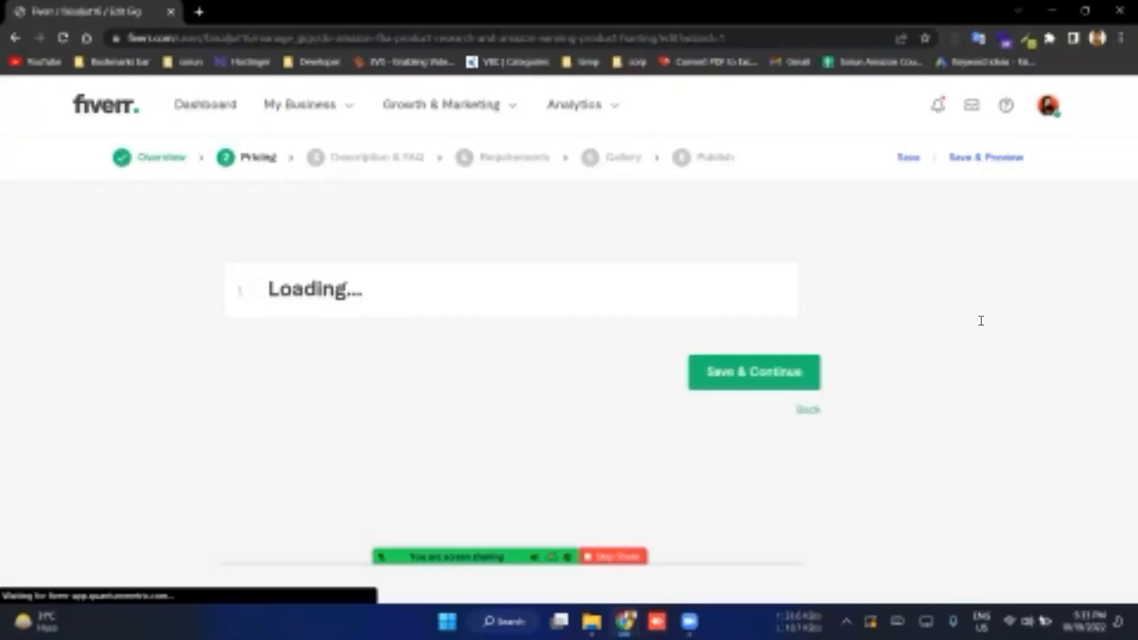
Step: Create packages for the gig so that Basic, Standard and Premium tiers are offered
{"action": "scroll", "coordinate": [966, 325], "scroll_direction": "down", "scroll_amount": 3}
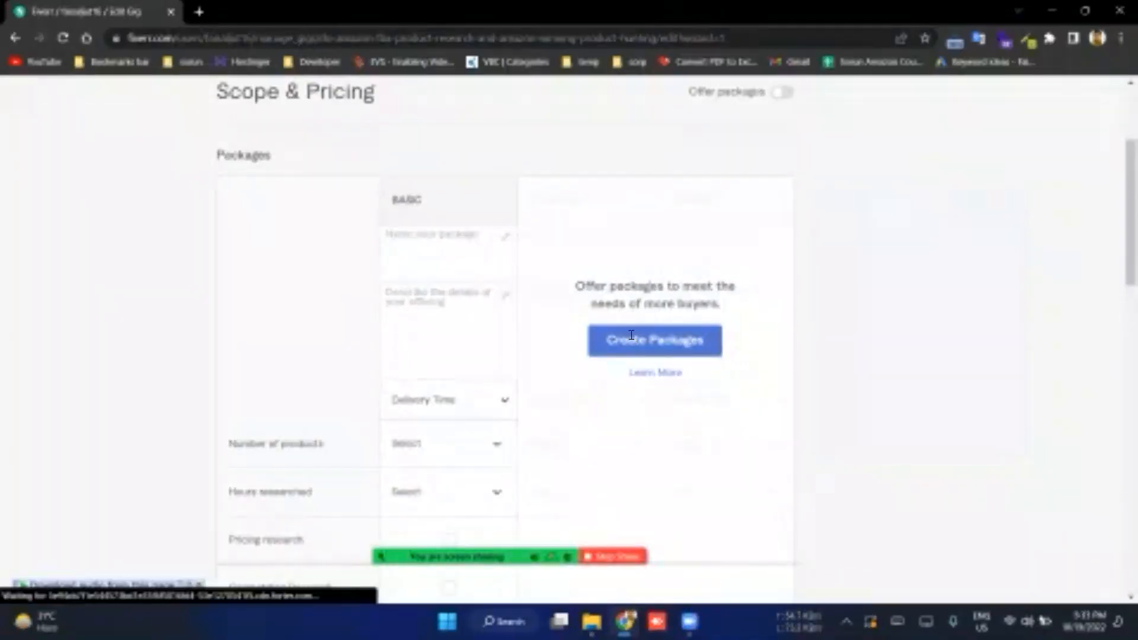
{"action": "left_click", "coordinate": [632, 335]}
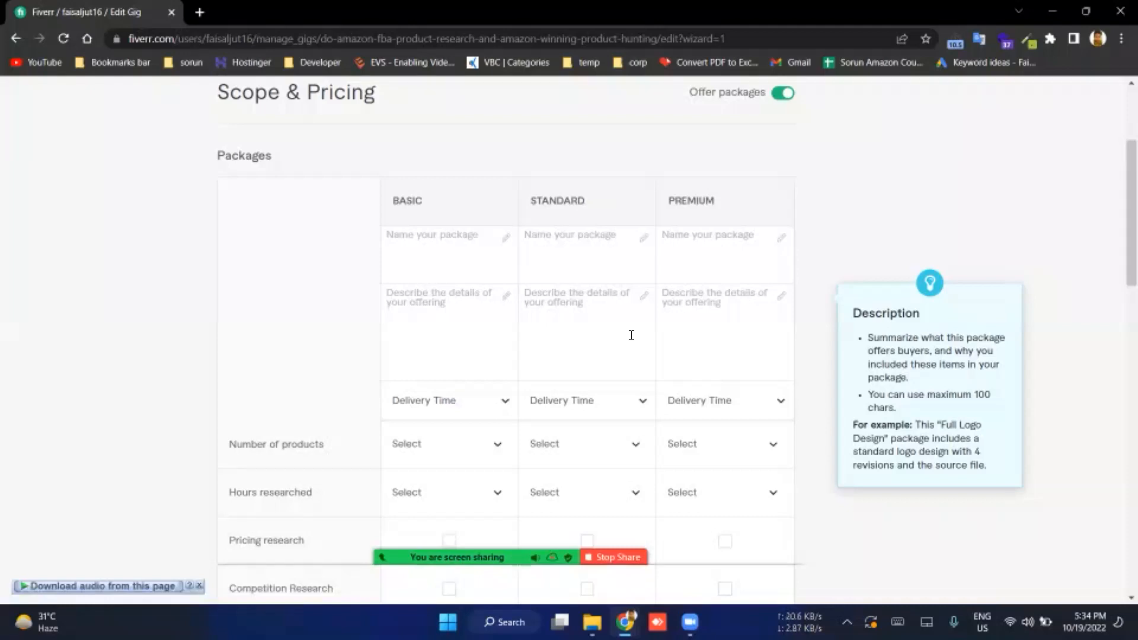
{"action": "left_click", "coordinate": [415, 244]}
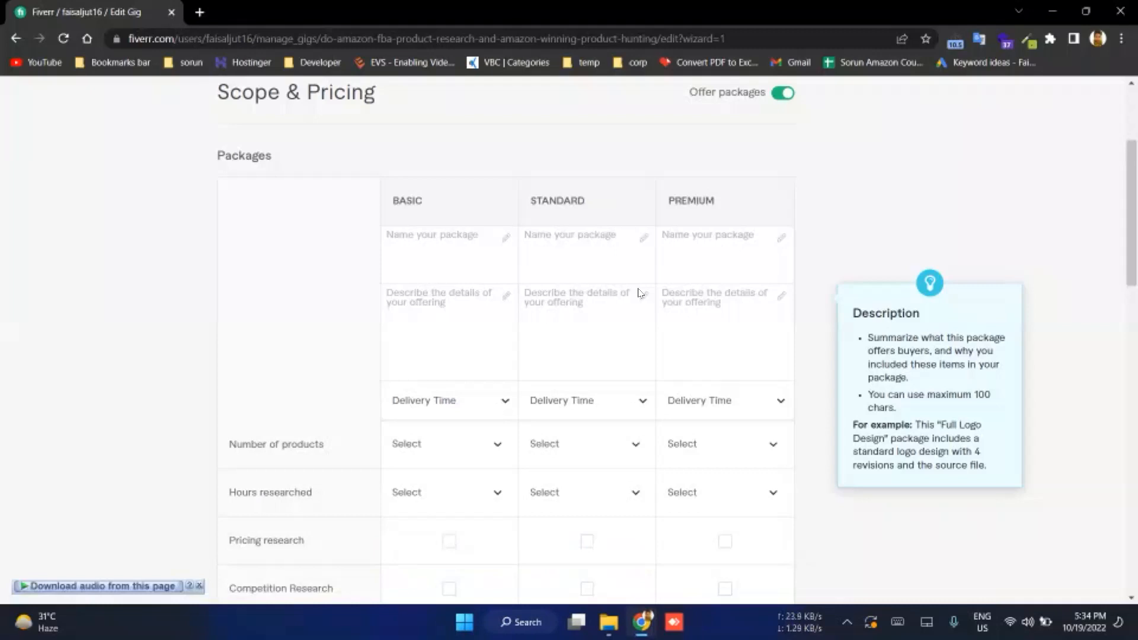
Step: Compare the names and contents of the competing gig's Basic, Standard and Premium packages
{"action": "key", "text": "alt+Tab"}
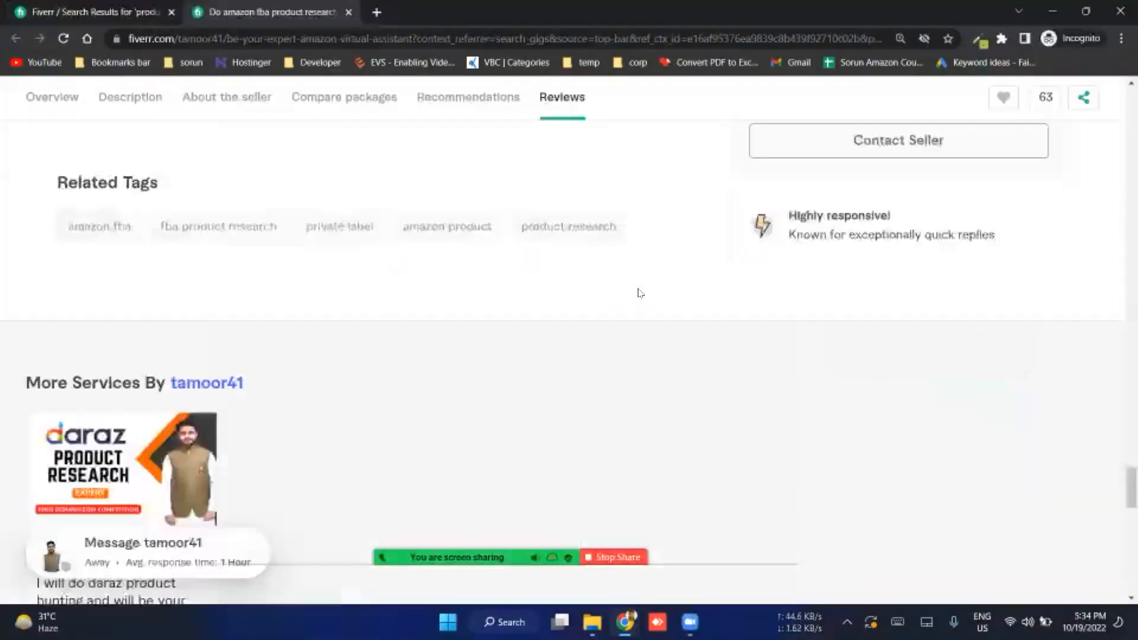
{"action": "scroll", "coordinate": [770, 208], "scroll_direction": "up", "scroll_amount": 10}
{"action": "scroll", "coordinate": [800, 195], "scroll_direction": "up", "scroll_amount": 10}
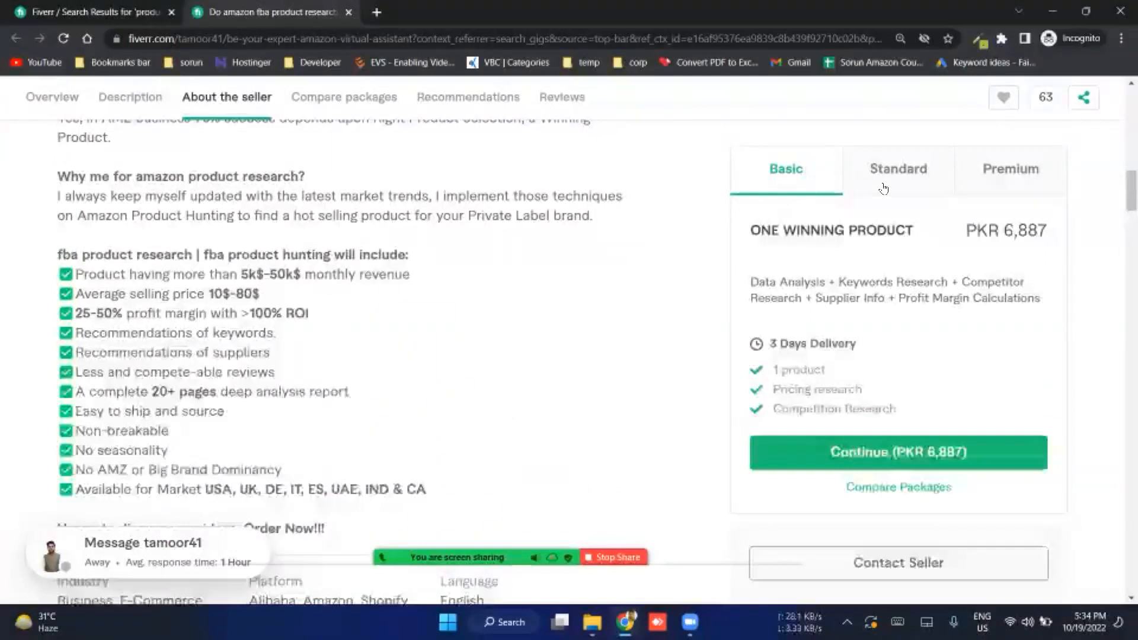
{"action": "left_click", "coordinate": [947, 173]}
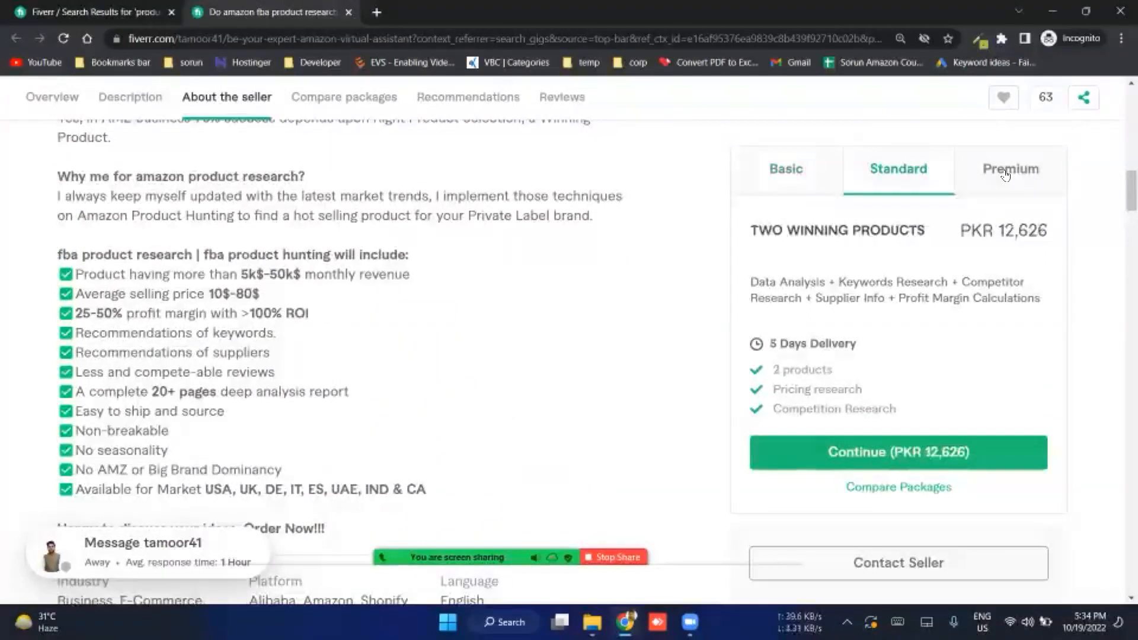
{"action": "left_click", "coordinate": [1005, 174]}
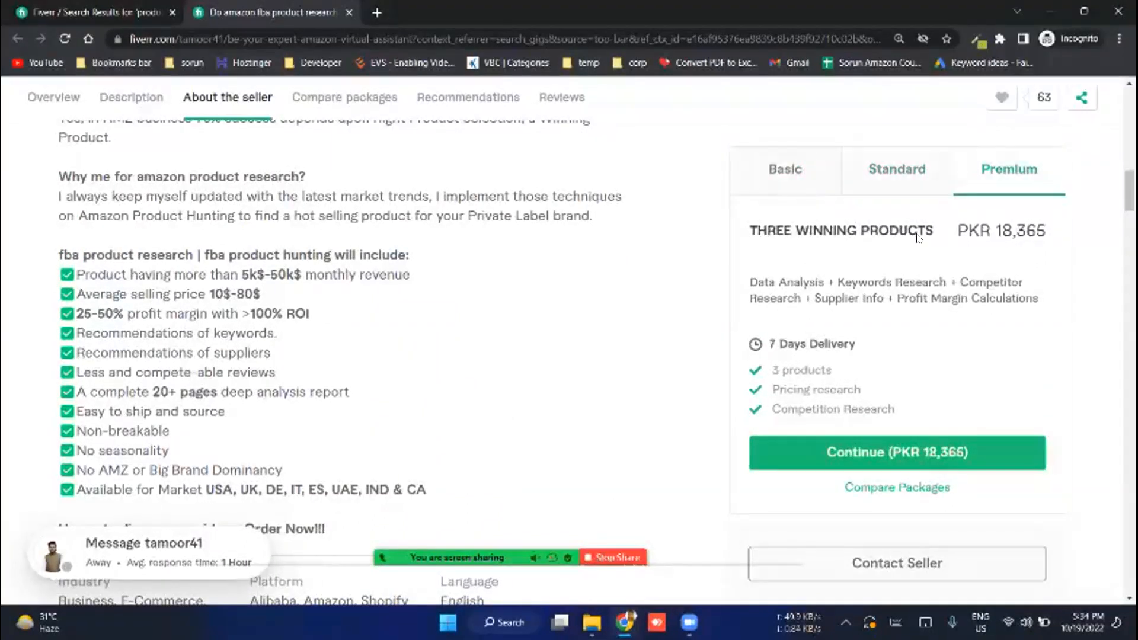
{"action": "left_click_drag", "start_coordinate": [750, 231], "coordinate": [917, 238]}
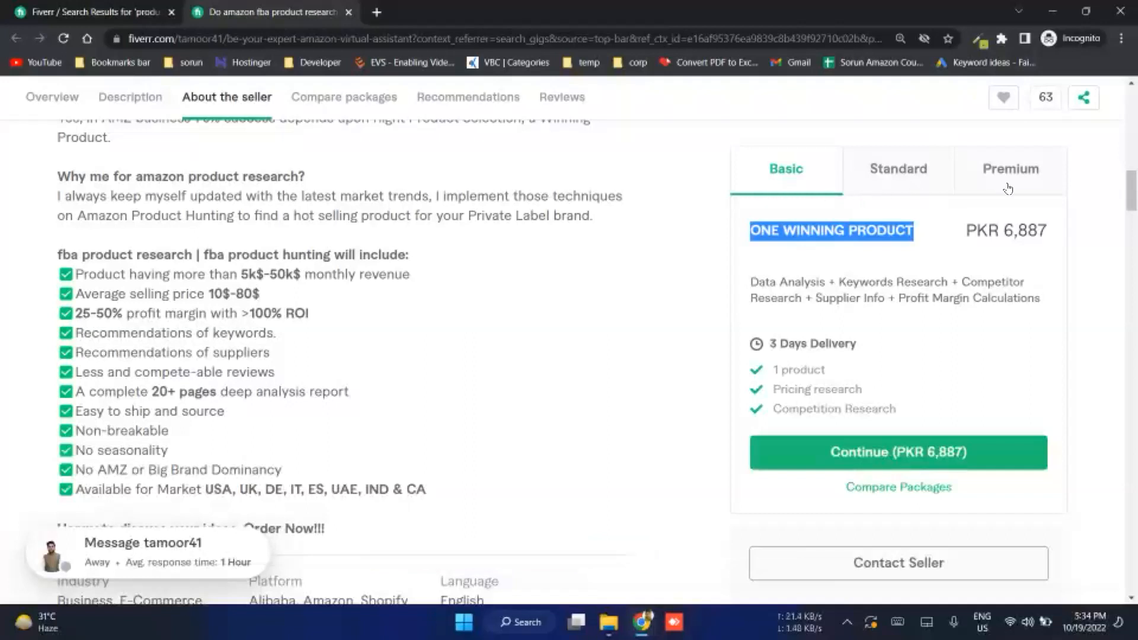
{"action": "left_click", "coordinate": [748, 236]}
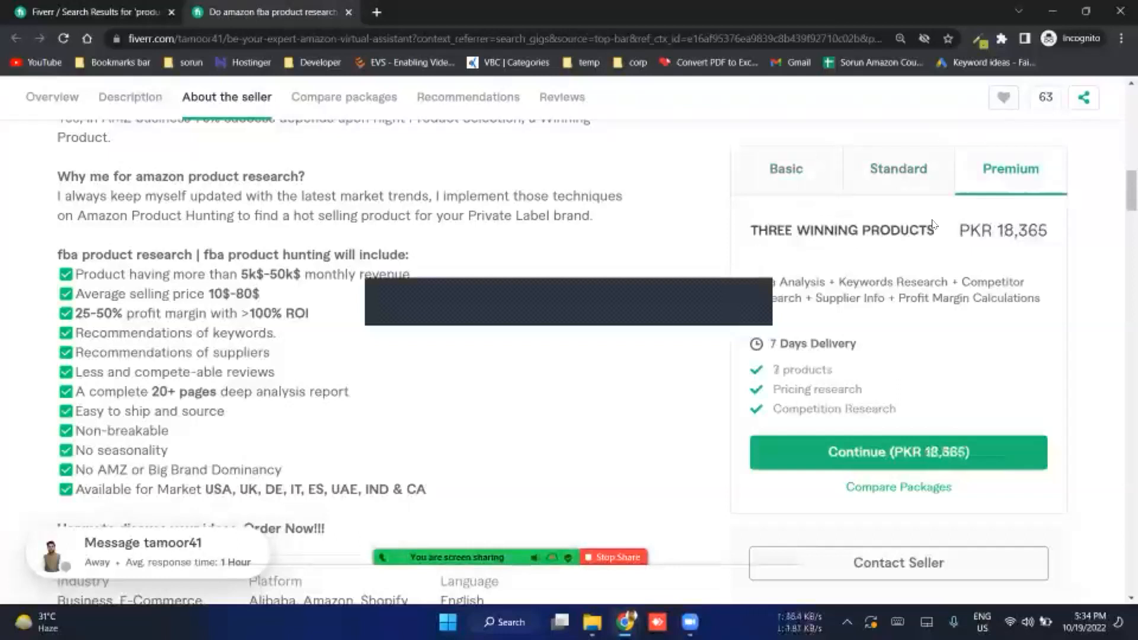
{"action": "left_click_drag", "start_coordinate": [750, 231], "coordinate": [935, 231]}
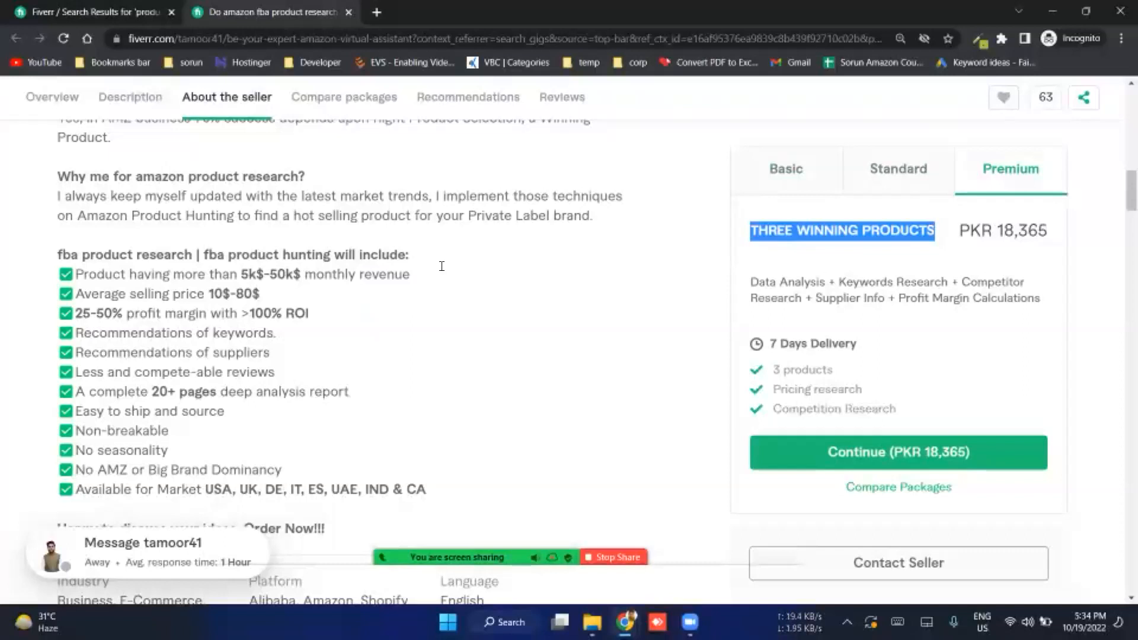
Step: Name the new gig's Basic, Standard and Premium packages "1 Product", "2 Product" and "3 Product"
{"action": "key", "text": "alt+Tab"}
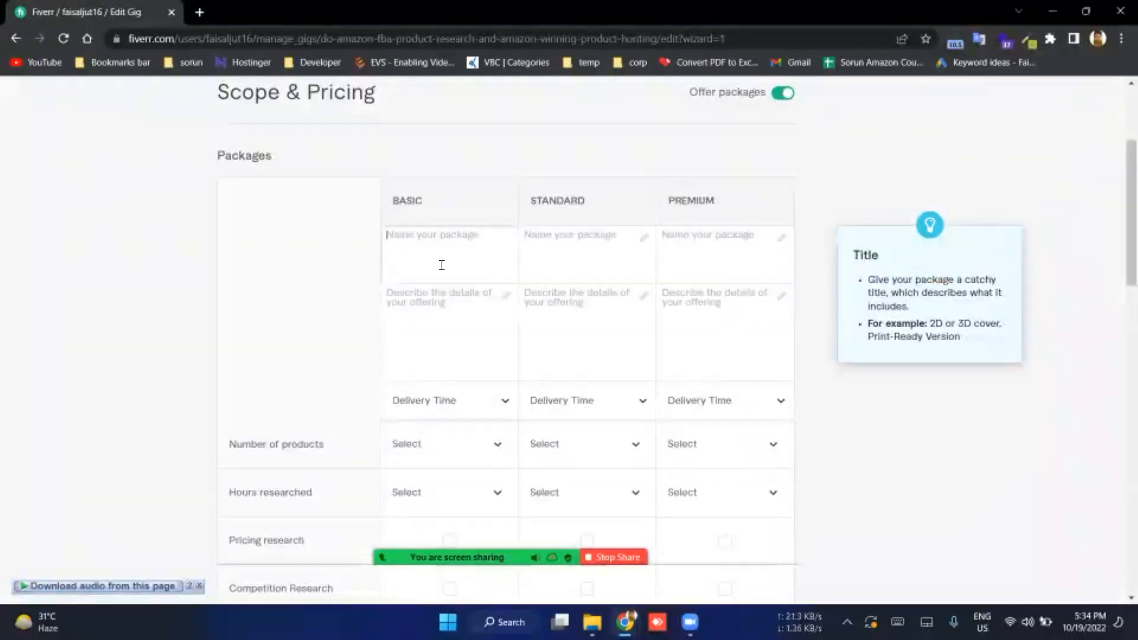
{"action": "type", "text": "Basic"}
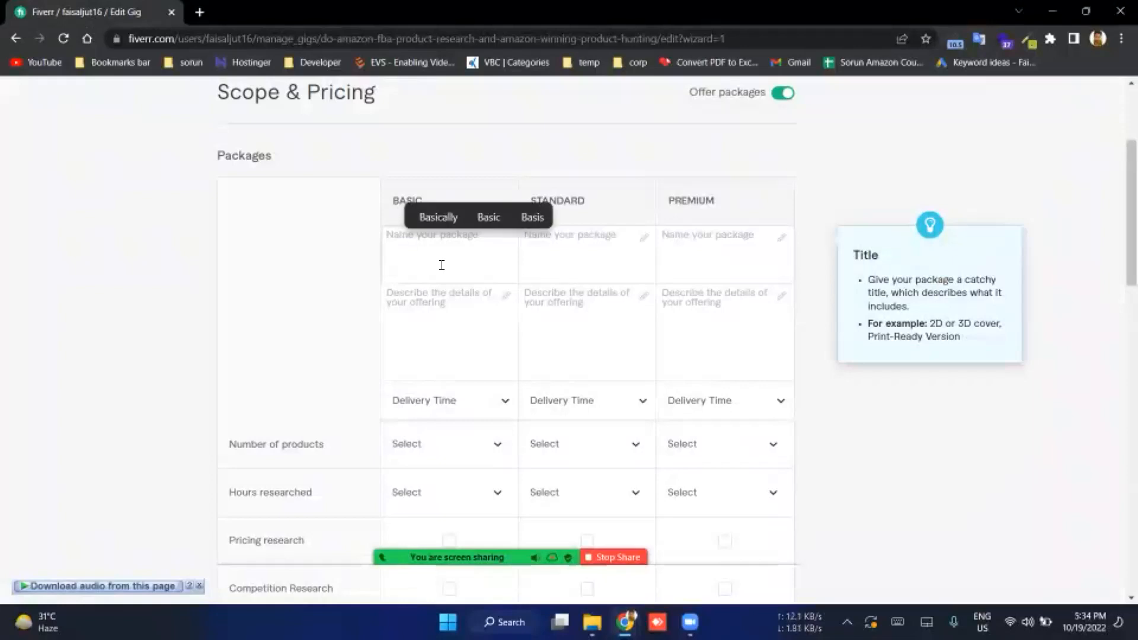
{"action": "key", "text": "ctrl+a"}
{"action": "key", "text": "BackSpace"}
{"action": "type", "text": "1"}
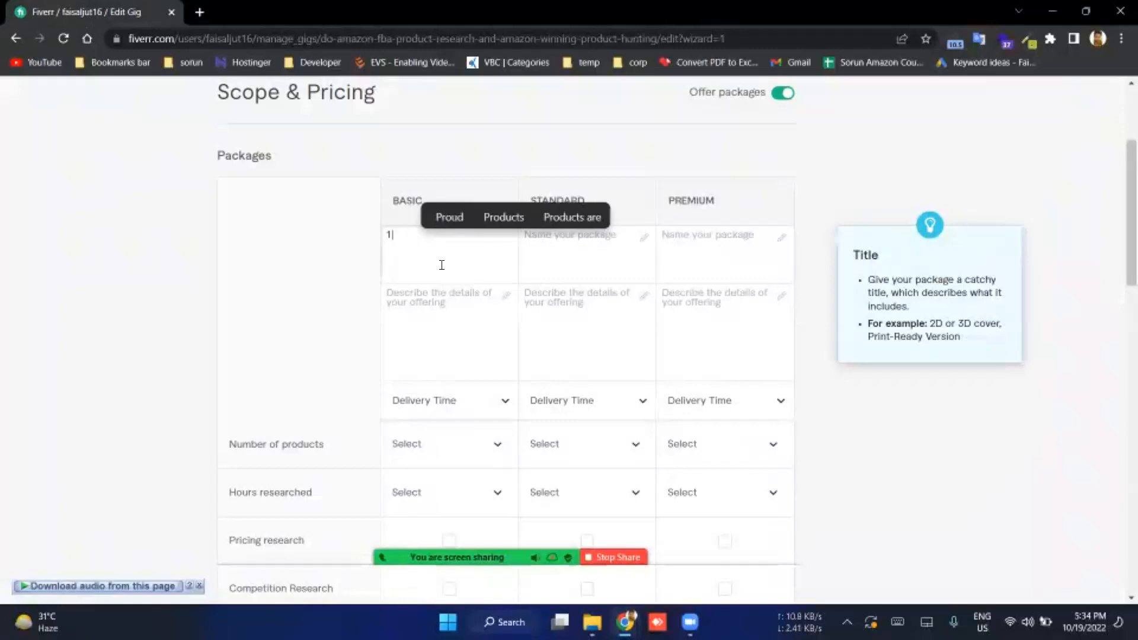
{"action": "type", "text": " Product"}
{"action": "key", "text": "Tab"}
{"action": "type", "text": "2 Pro"}
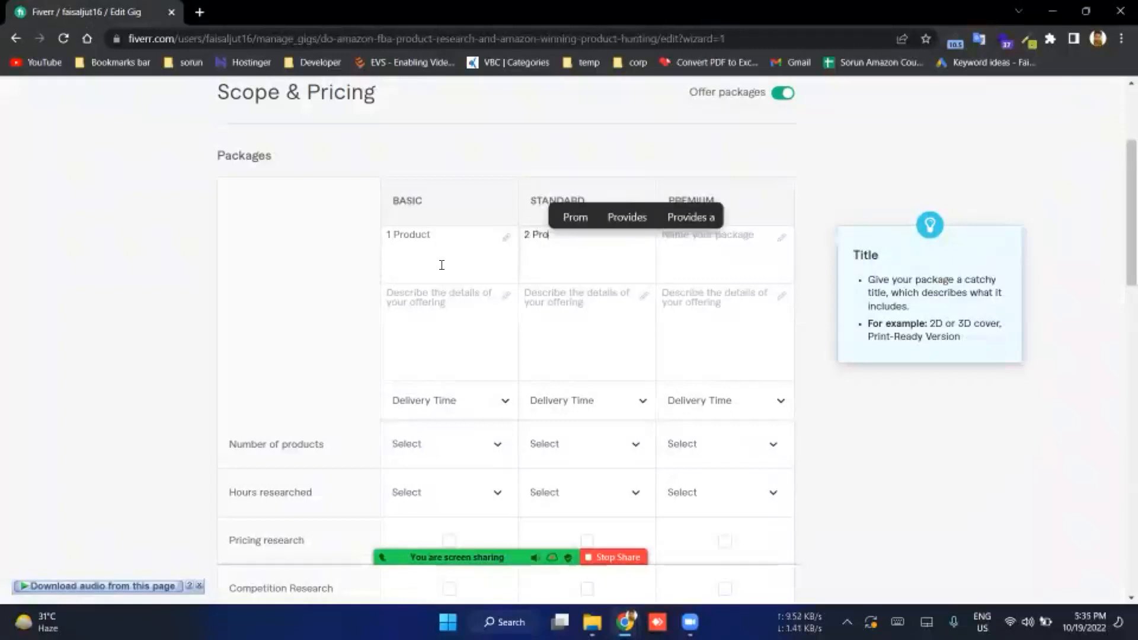
{"action": "type", "text": "duct"}
{"action": "key", "text": "Tab"}
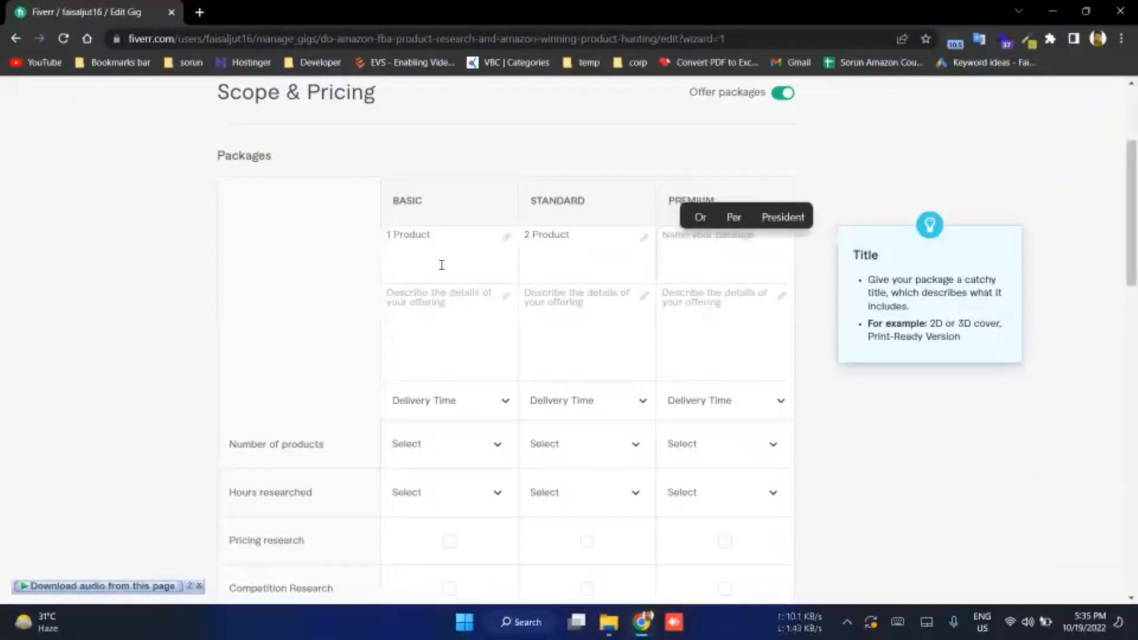
{"action": "type", "text": "3 Product"}
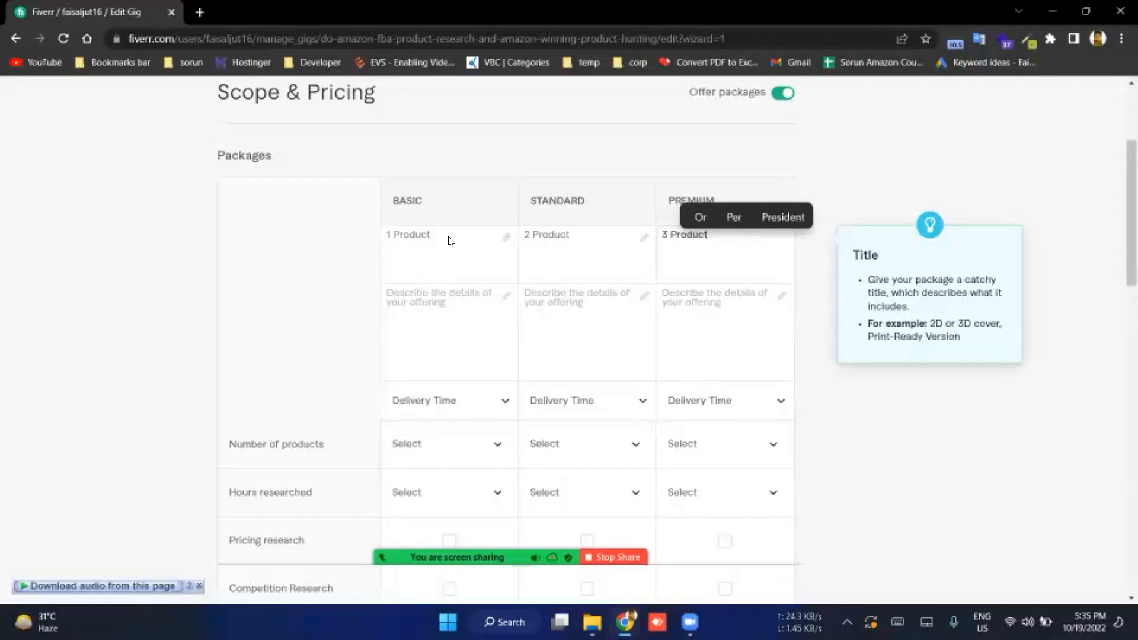
Step: Extend the Basic package's name to "1 Product + Upload"
{"action": "left_click", "coordinate": [449, 239]}
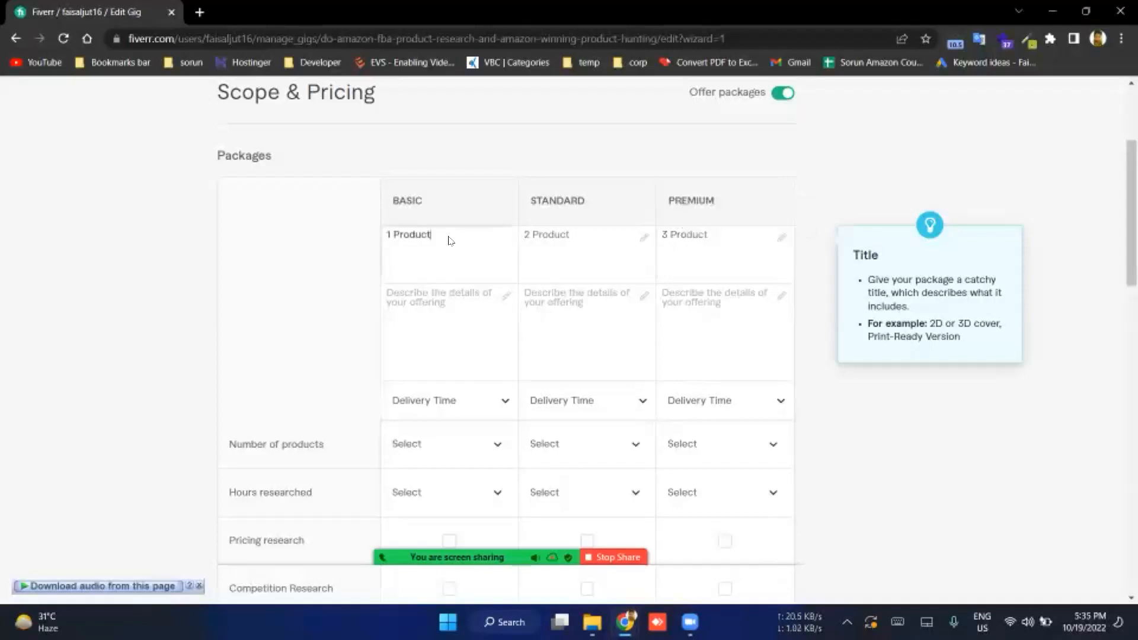
{"action": "type", "text": "+"}
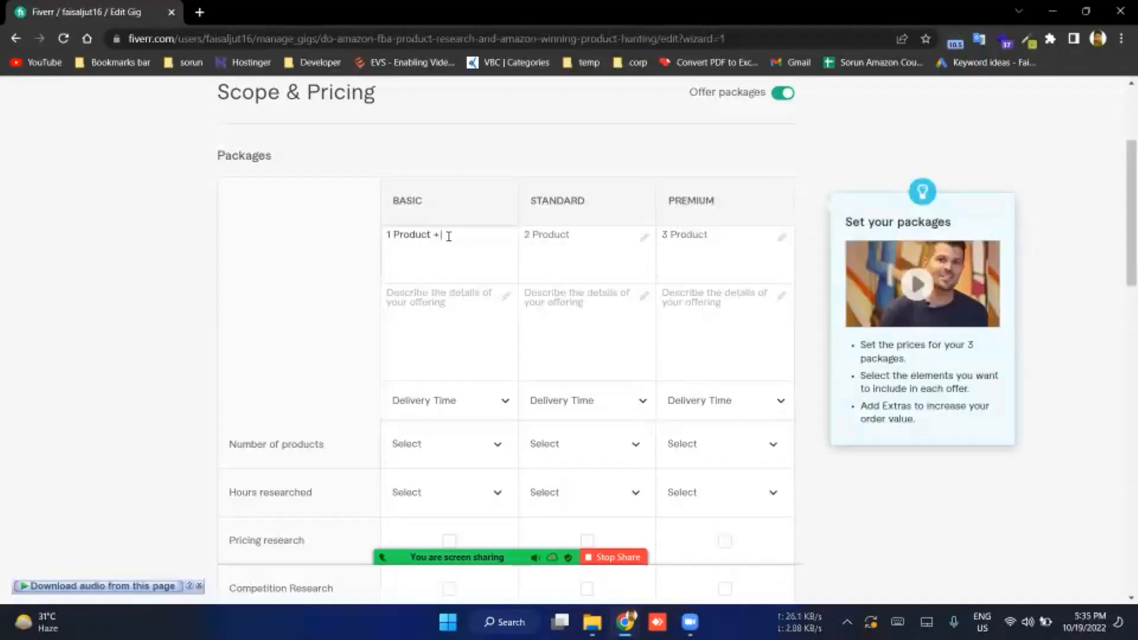
{"action": "type", "text": " Upload"}
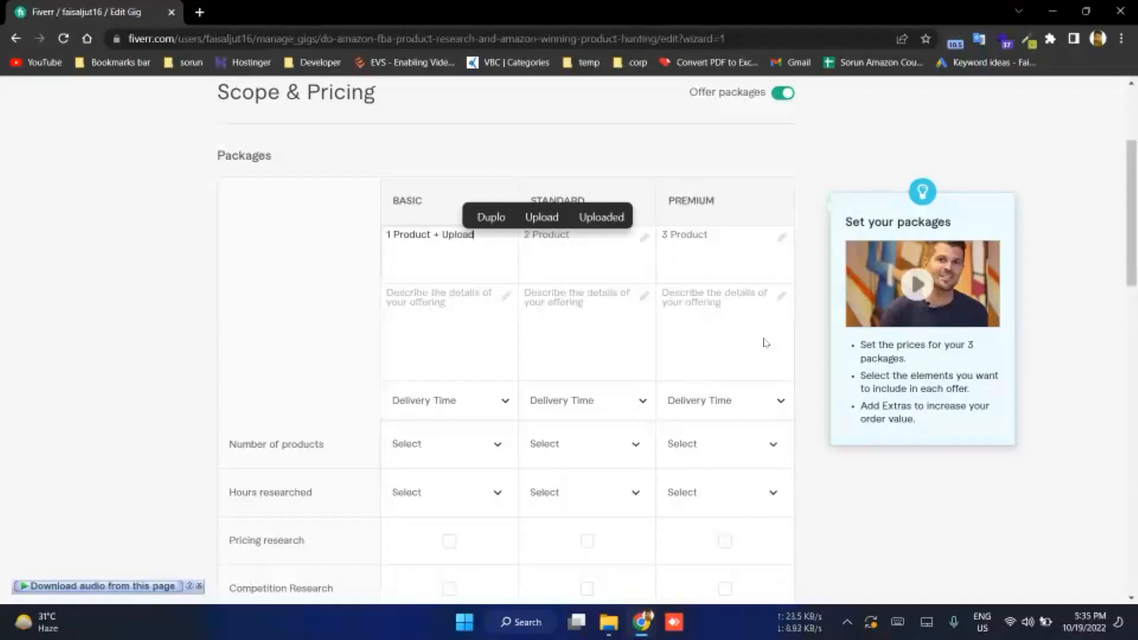
{"action": "key", "text": "Tab"}
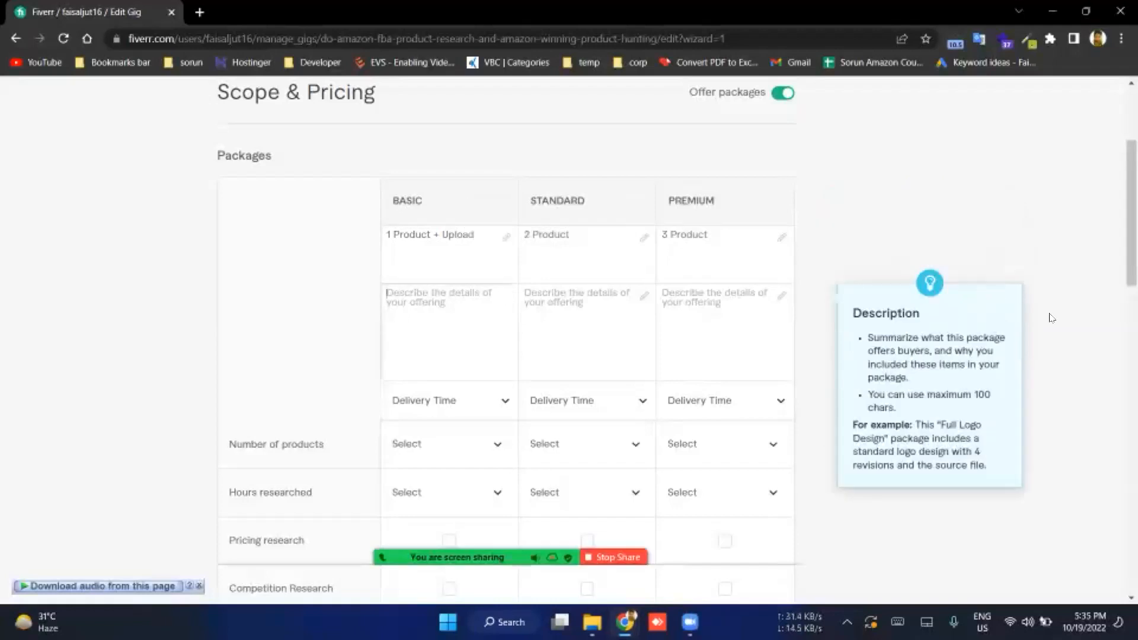
Step: Examine the description and included features of the competing gig's Premium package
{"action": "key", "text": "alt+Tab"}
{"action": "left_click_drag", "start_coordinate": [751, 282], "coordinate": [1040, 300]}
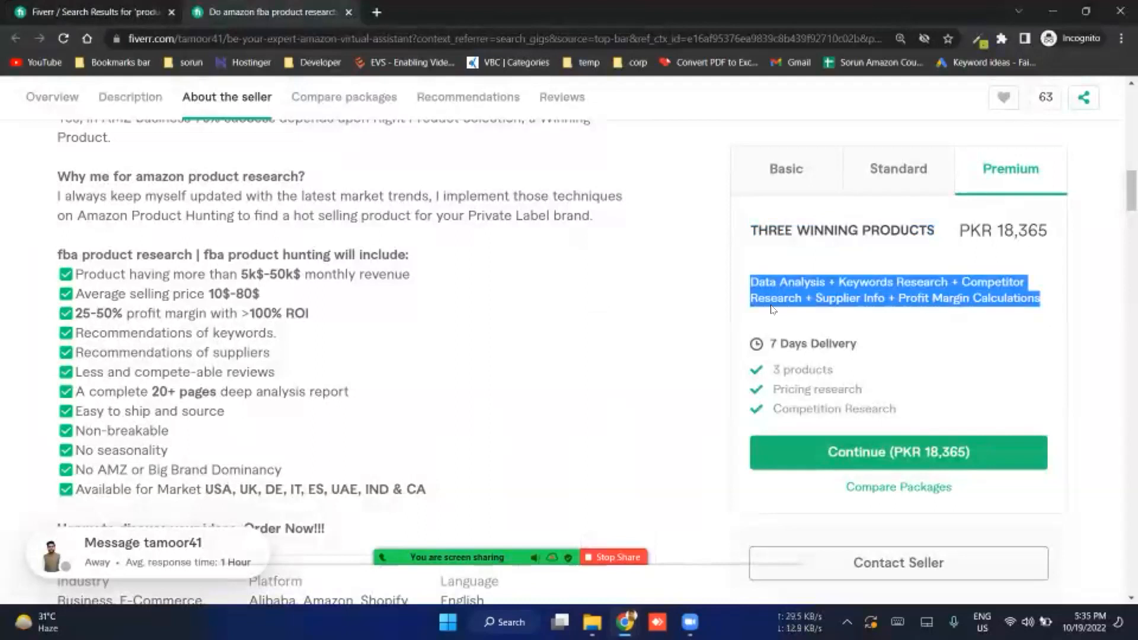
{"action": "left_click_drag", "start_coordinate": [745, 280], "coordinate": [901, 377]}
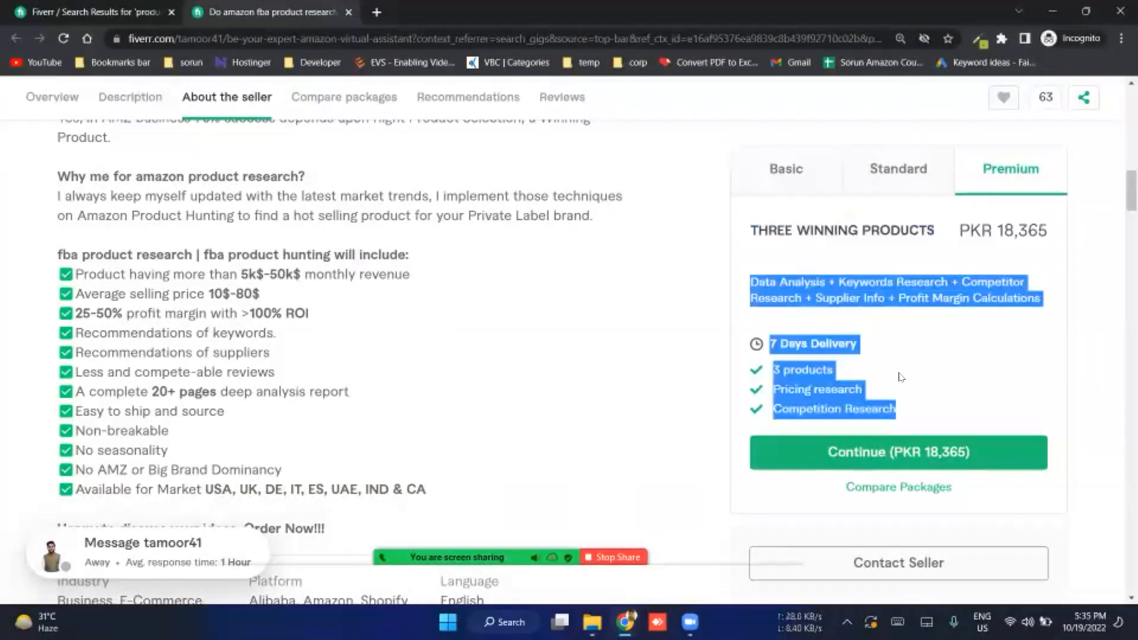
{"action": "left_click", "coordinate": [811, 380]}
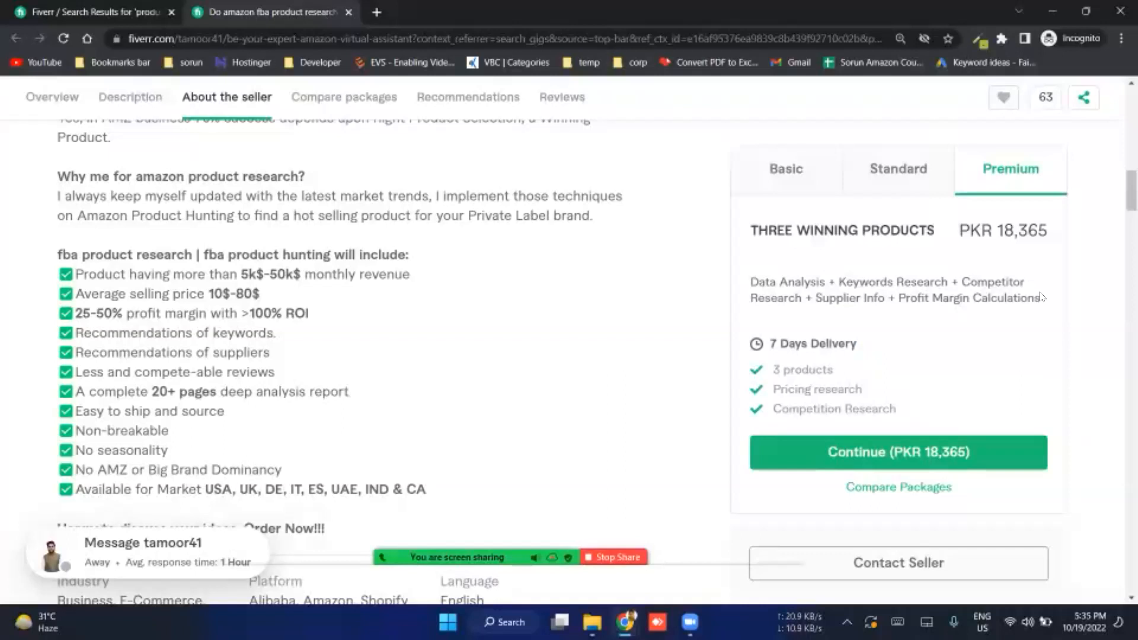
{"action": "left_click_drag", "start_coordinate": [751, 282], "coordinate": [1042, 298]}
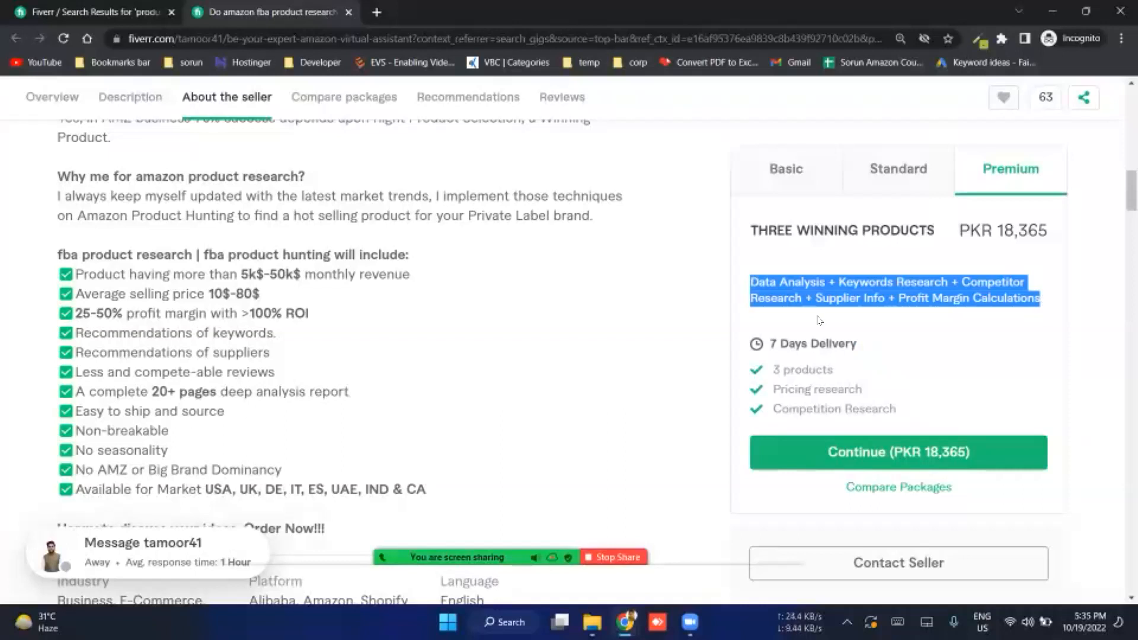
Step: Begin the new gig's Basic package description with "Data an" and enlarge the pricing page
{"action": "key", "text": "alt+Tab"}
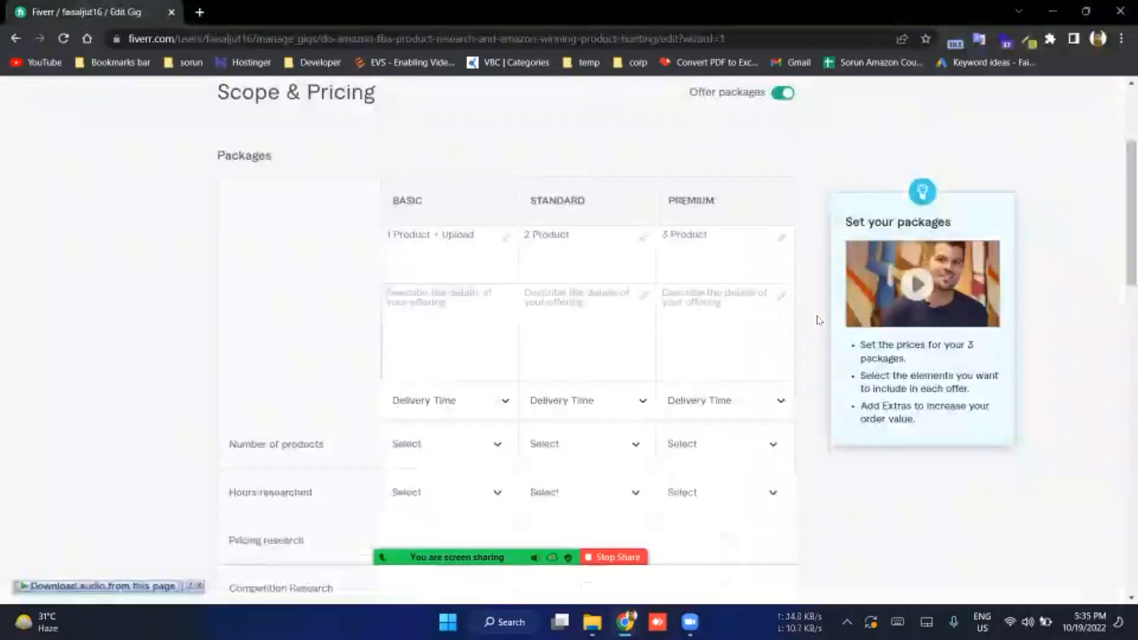
{"action": "type", "text": "Data an"}
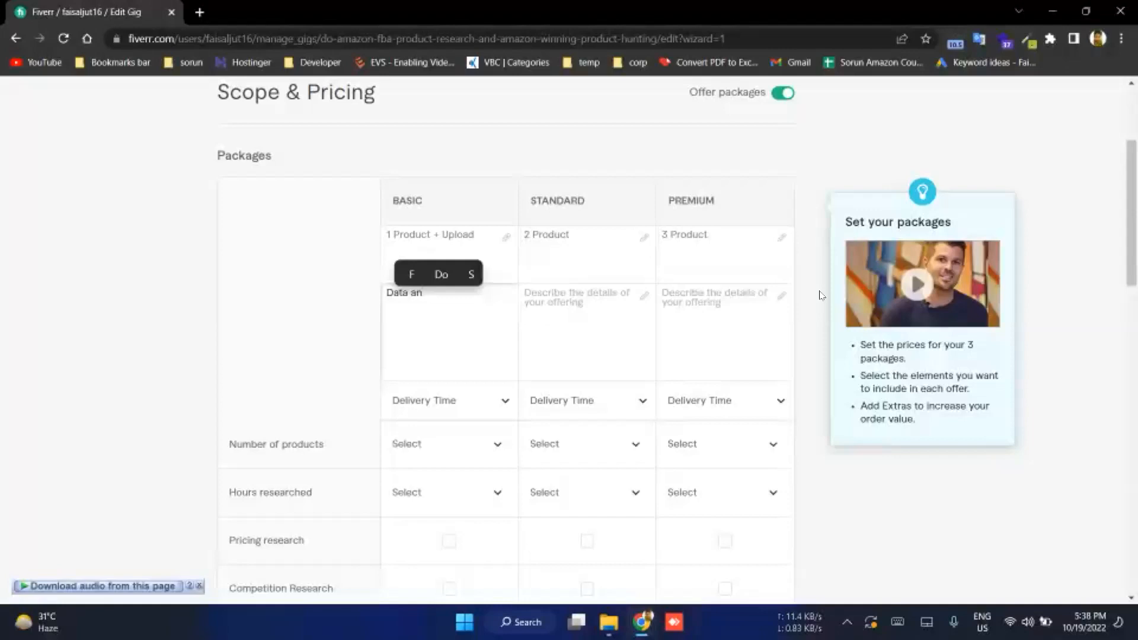
{"action": "key", "text": "ctrl+plus"}
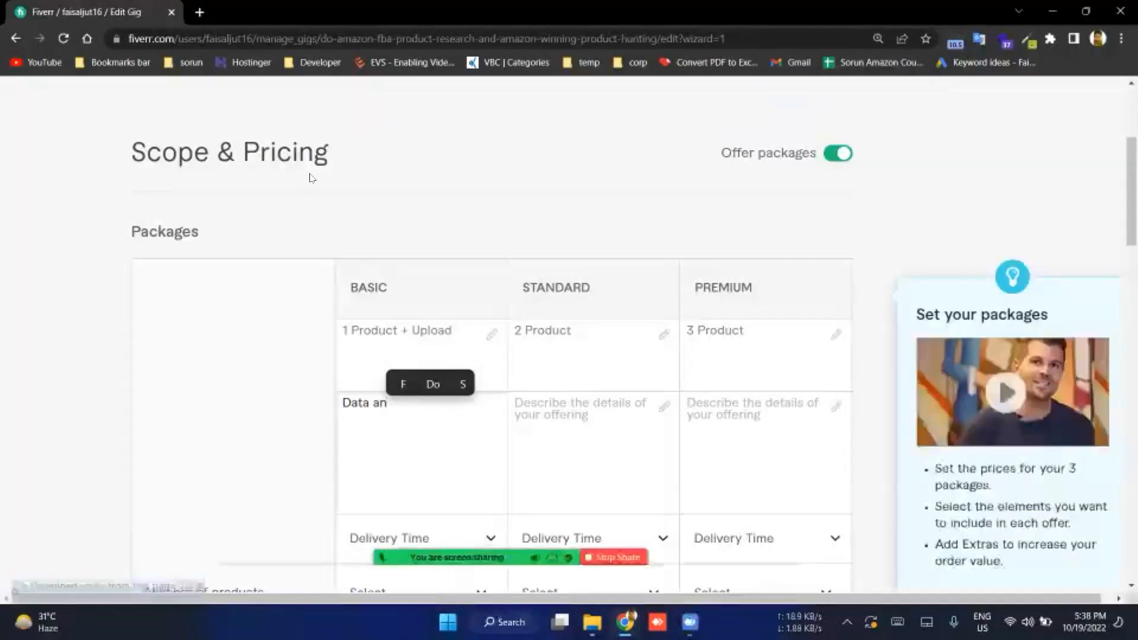
{"action": "scroll", "coordinate": [420, 200], "scroll_direction": "down", "scroll_amount": 3}
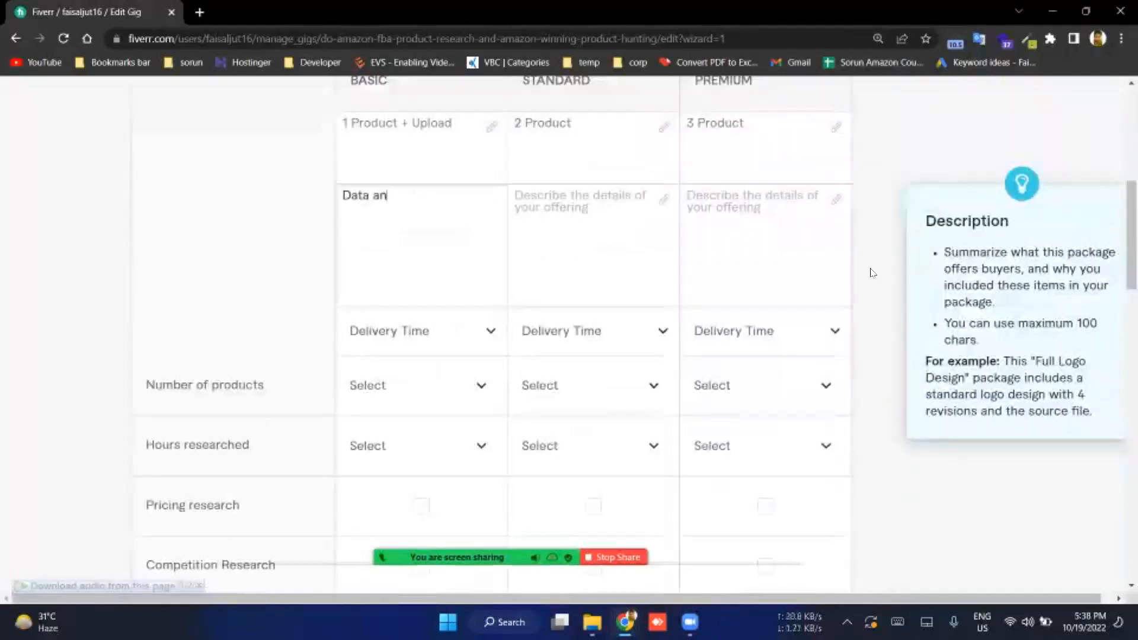
Step: Consult the description and delivery terms of the competing gig's Basic package
{"action": "key", "text": "alt+Tab"}
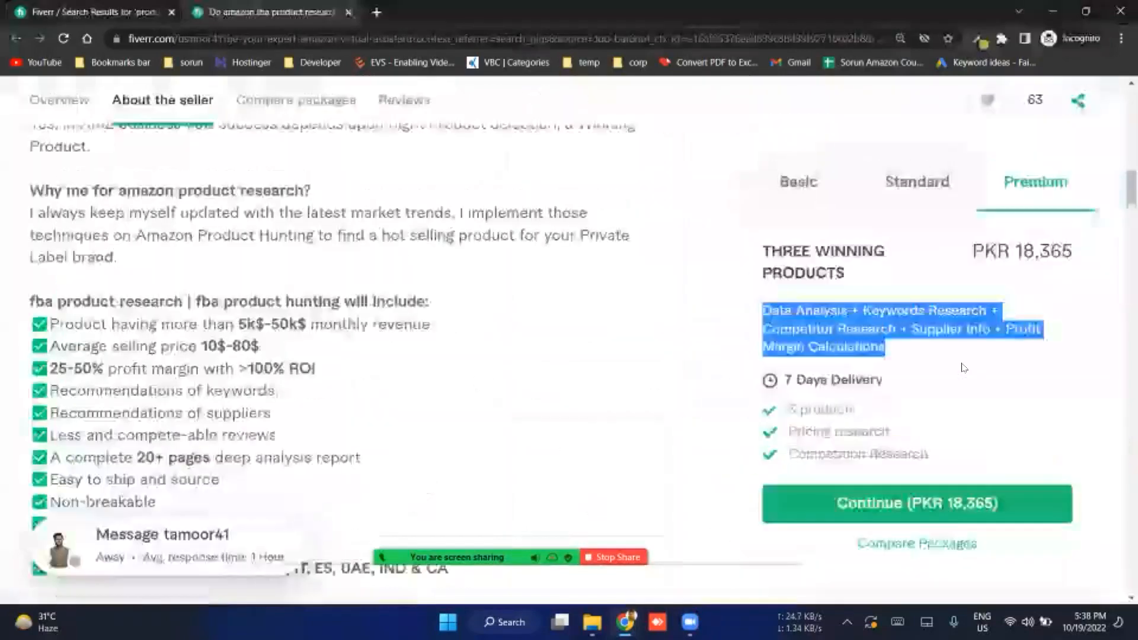
{"action": "left_click", "coordinate": [961, 368]}
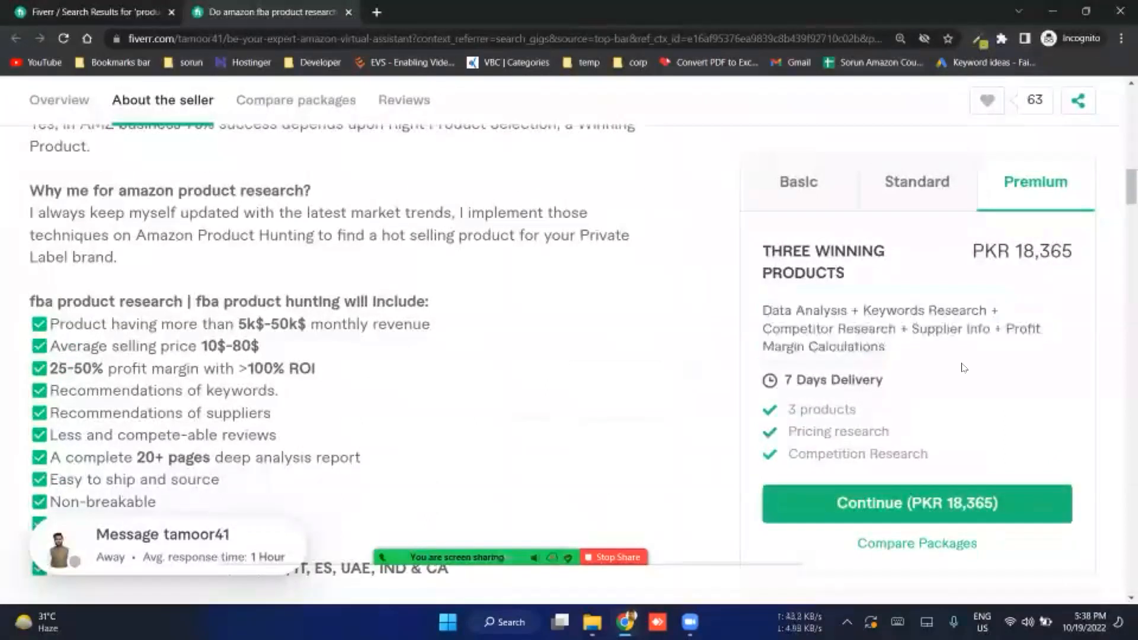
{"action": "left_click", "coordinate": [805, 184]}
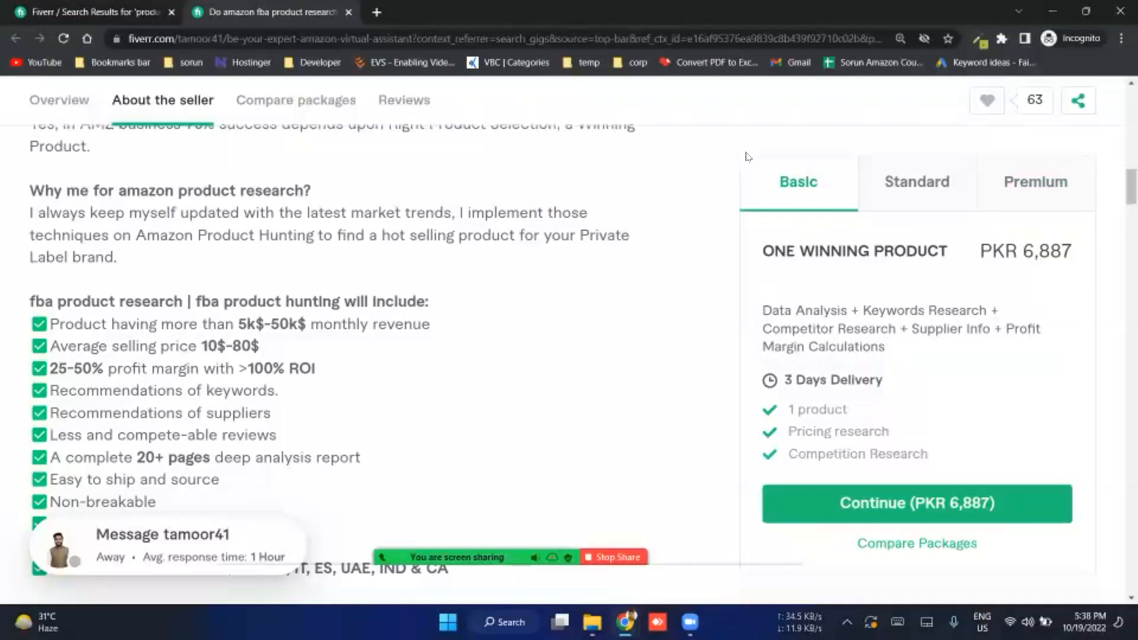
Step: Compare the descriptions and delivery terms of the competing gig's Standard and Basic packages
{"action": "left_click", "coordinate": [917, 182]}
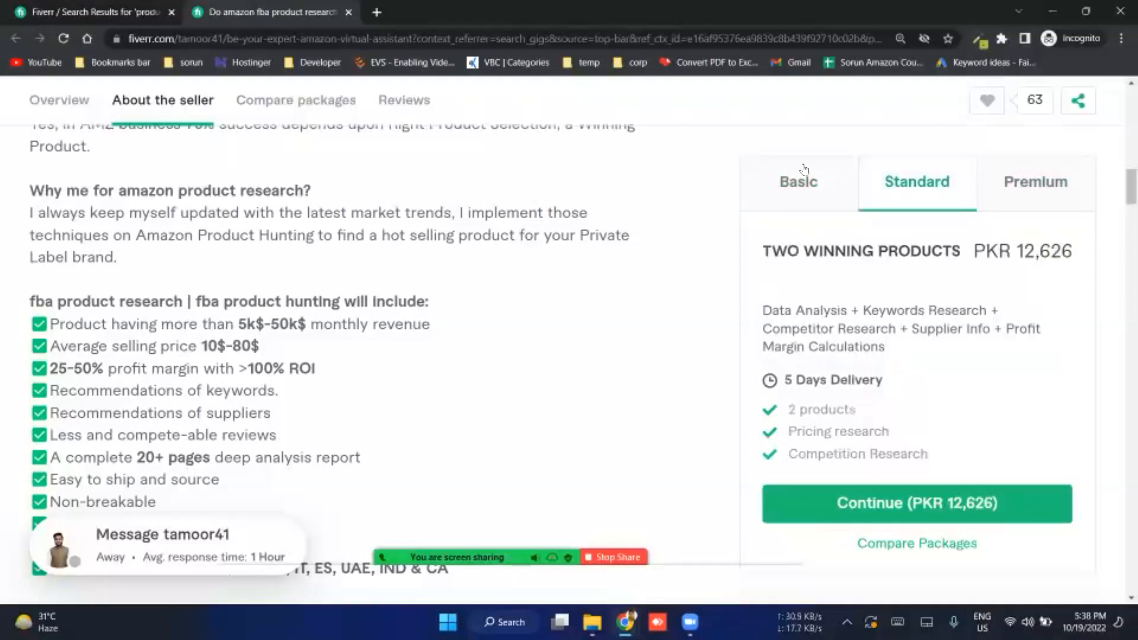
{"action": "left_click", "coordinate": [802, 195]}
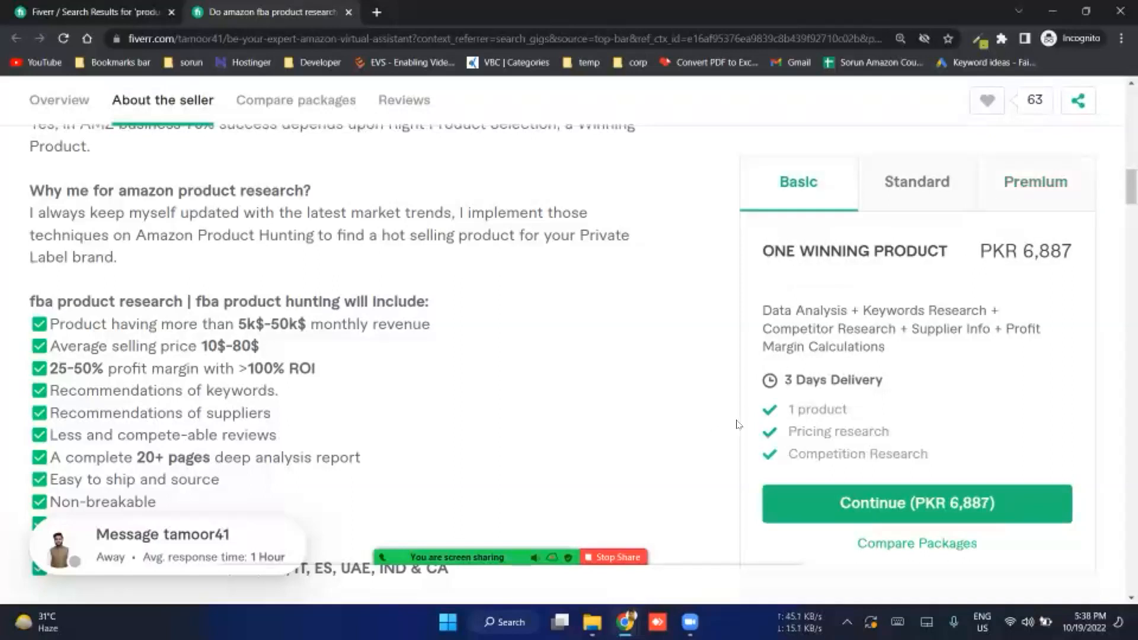
{"action": "triple_click", "coordinate": [917, 359]}
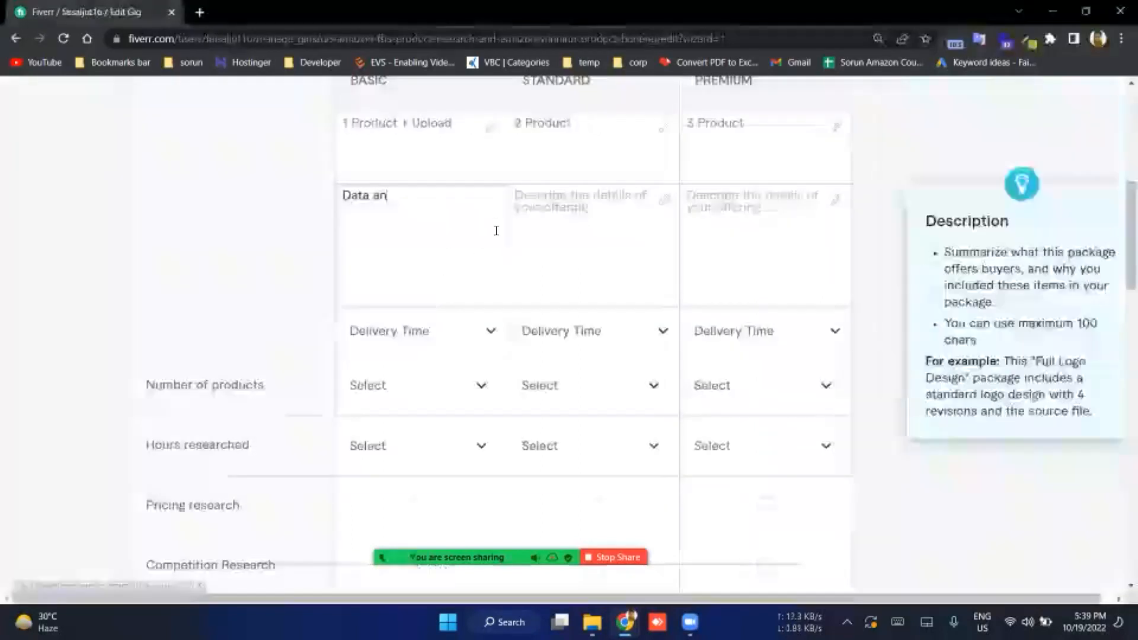
Step: Complete the Basic package description so it reads "Data analysis and keyword research"
{"action": "type", "text": "al"}
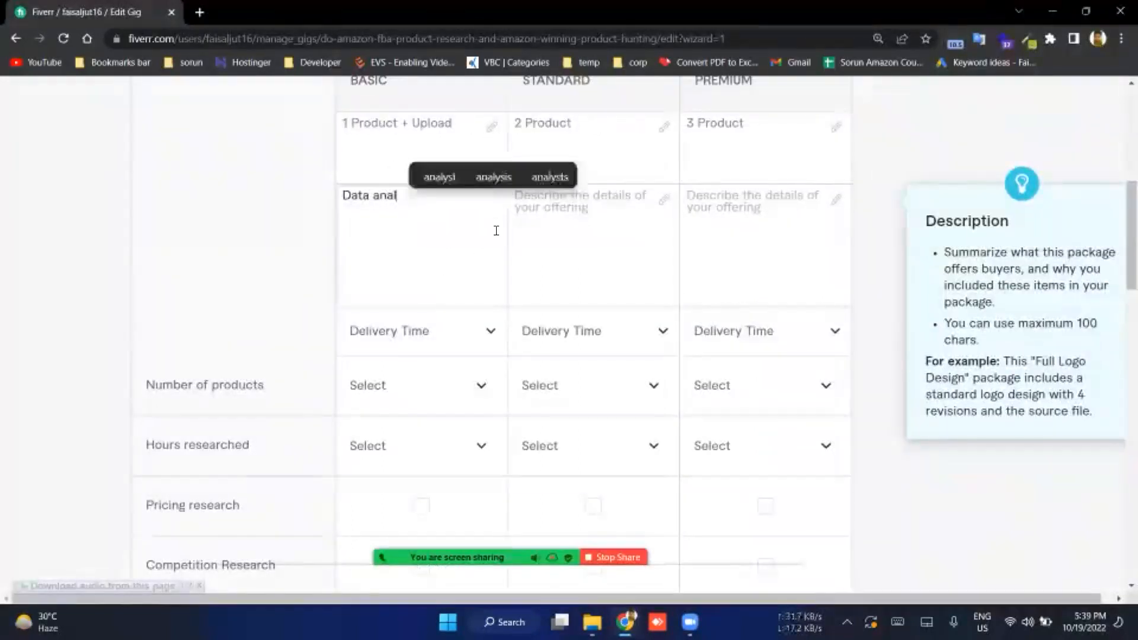
{"action": "type", "text": "ysis keyword"}
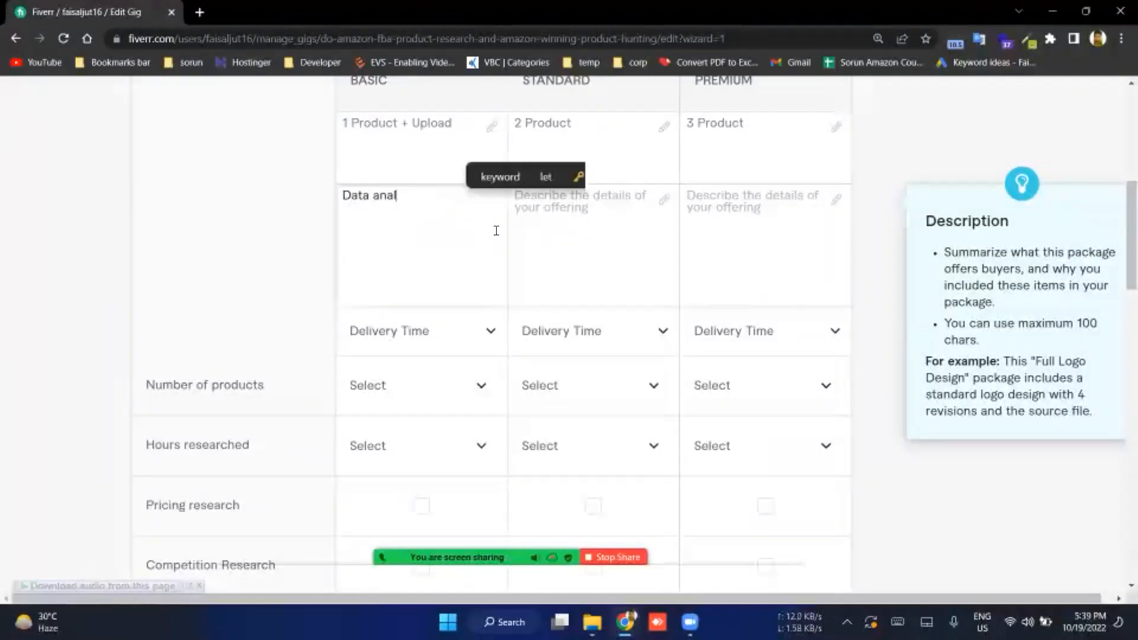
{"action": "type", "text": "s res"}
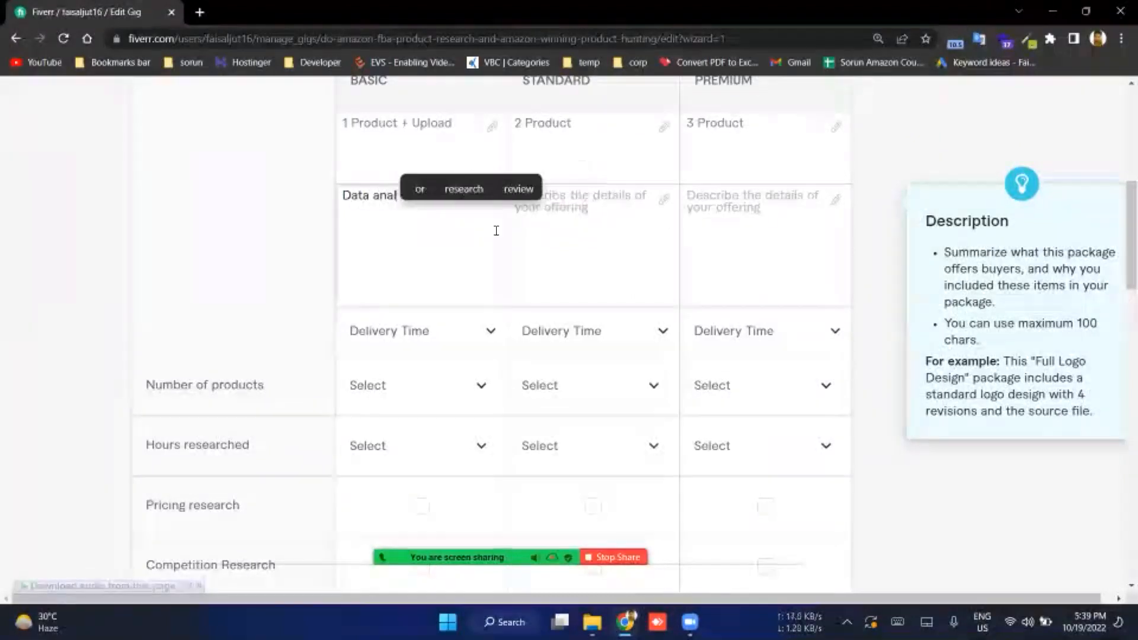
{"action": "type", "text": "earch+"}
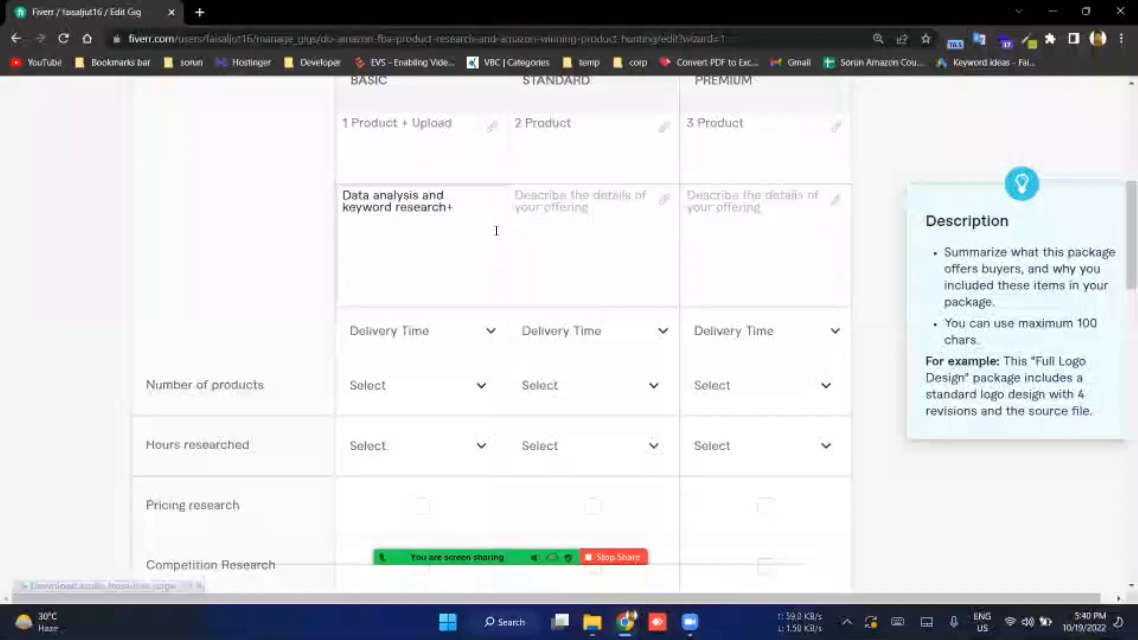
{"action": "key", "text": "BackSpace"}
Step: Copy the Basic package description into the Standard and Premium package descriptions
{"action": "key", "text": "ctrl+a"}
{"action": "key", "text": "ctrl+c"}
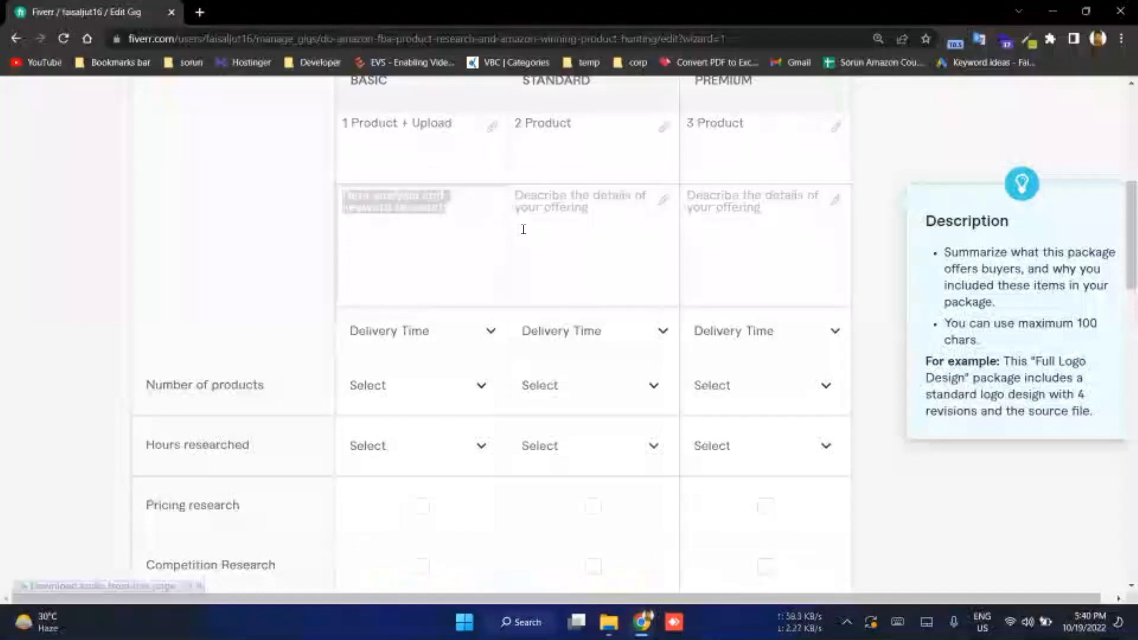
{"action": "left_click", "coordinate": [540, 230]}
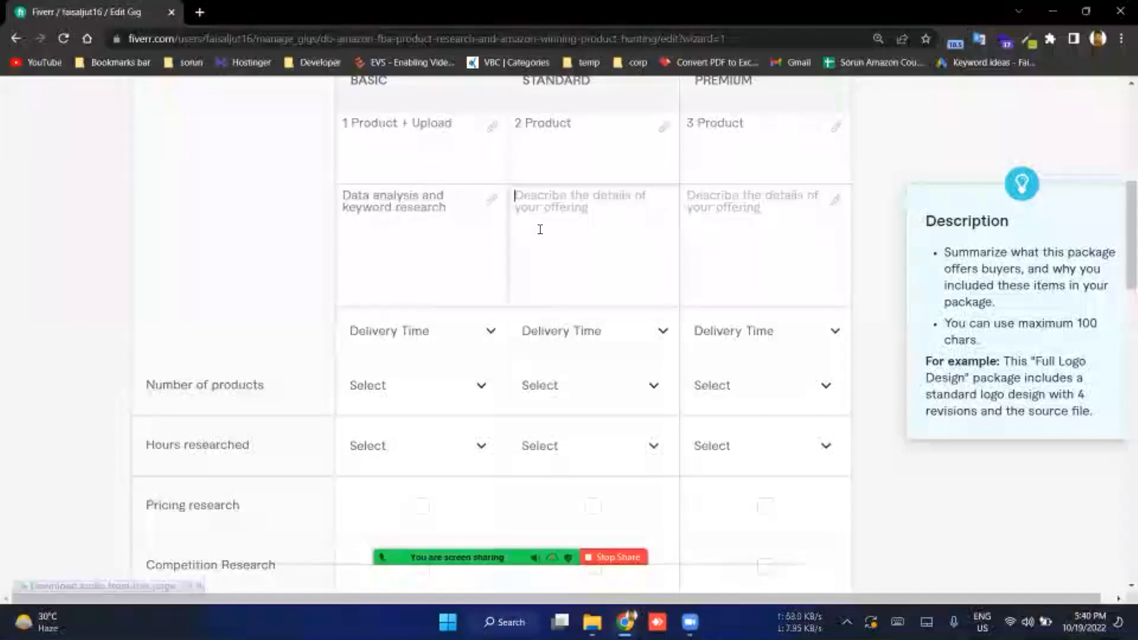
{"action": "key", "text": "ctrl+v"}
{"action": "key", "text": "Tab"}
{"action": "type", "text": "v"}
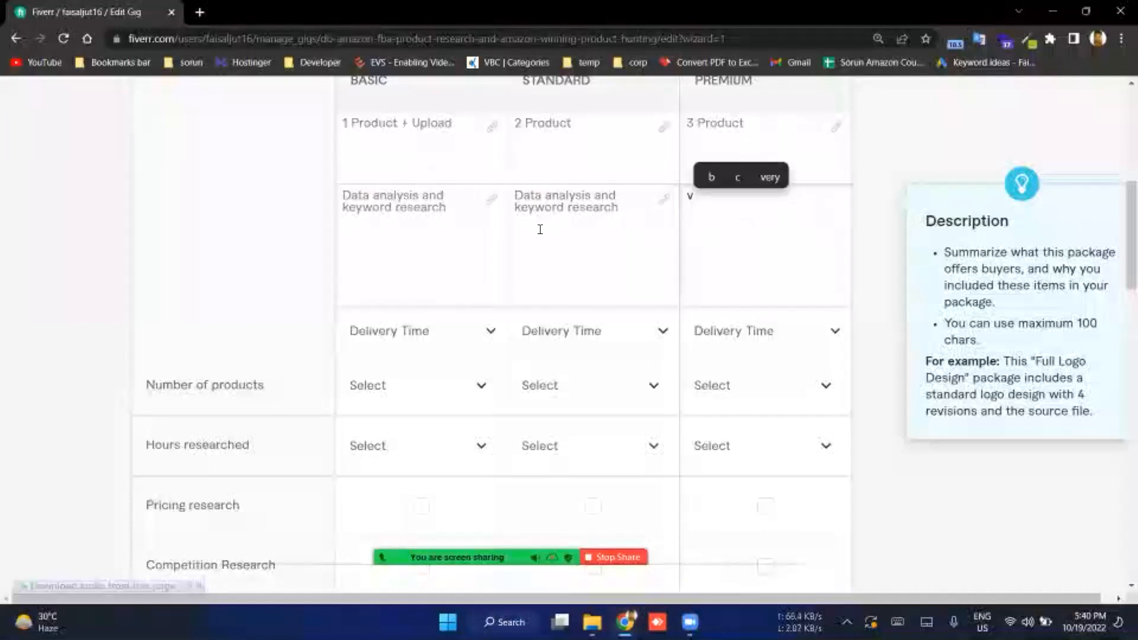
{"action": "key", "text": "BackSpace"}
{"action": "key", "text": "ctrl+v"}
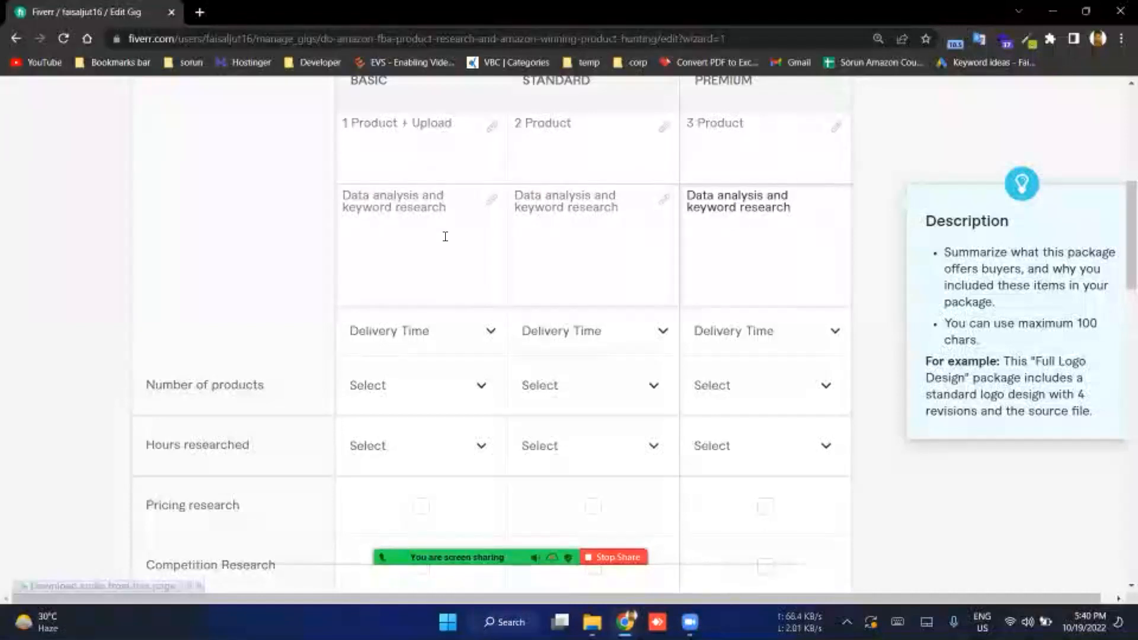
Step: Set the delivery times to 2 days for Basic, 3 days for Standard and 4 days for Premium
{"action": "scroll", "coordinate": [445, 241], "scroll_direction": "down", "scroll_amount": 2}
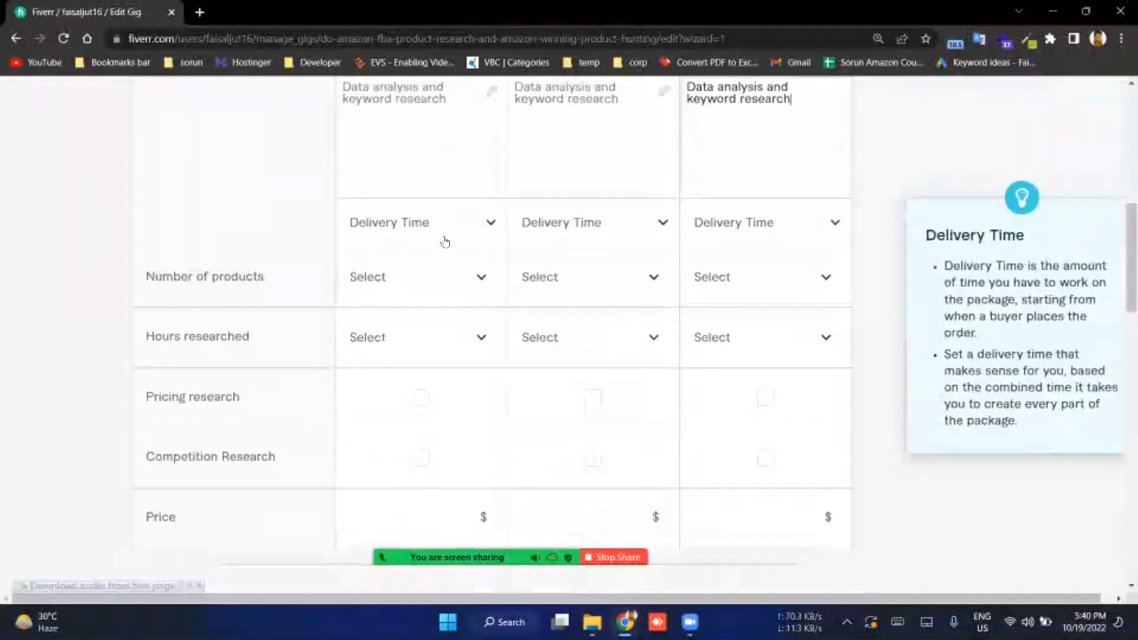
{"action": "left_click", "coordinate": [487, 235]}
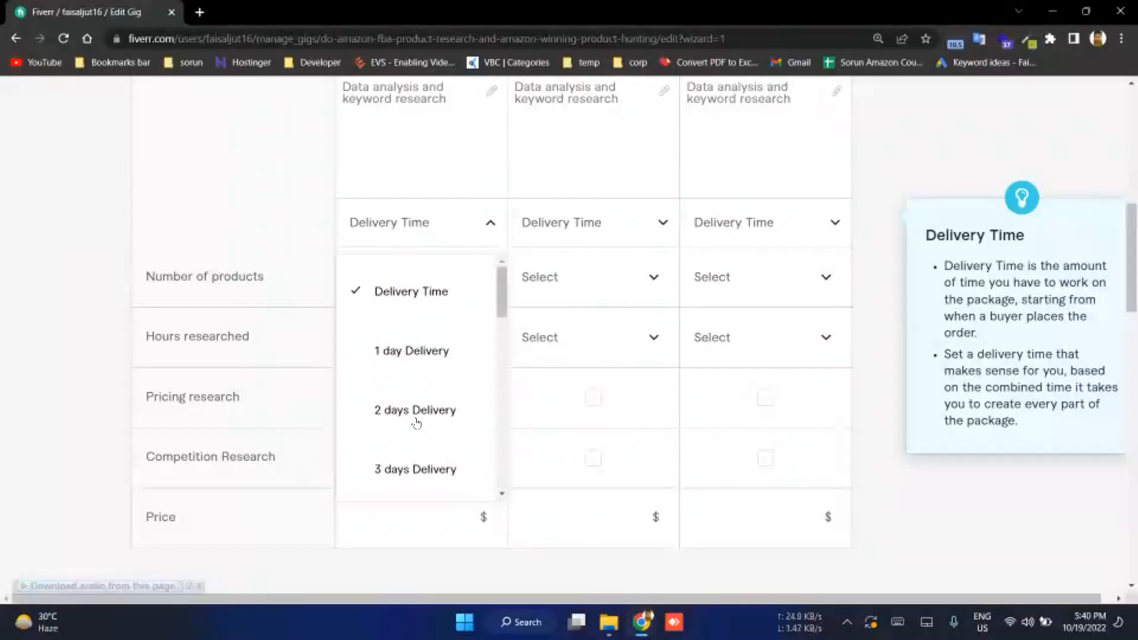
{"action": "key", "text": "Up"}
{"action": "key", "text": "Return"}
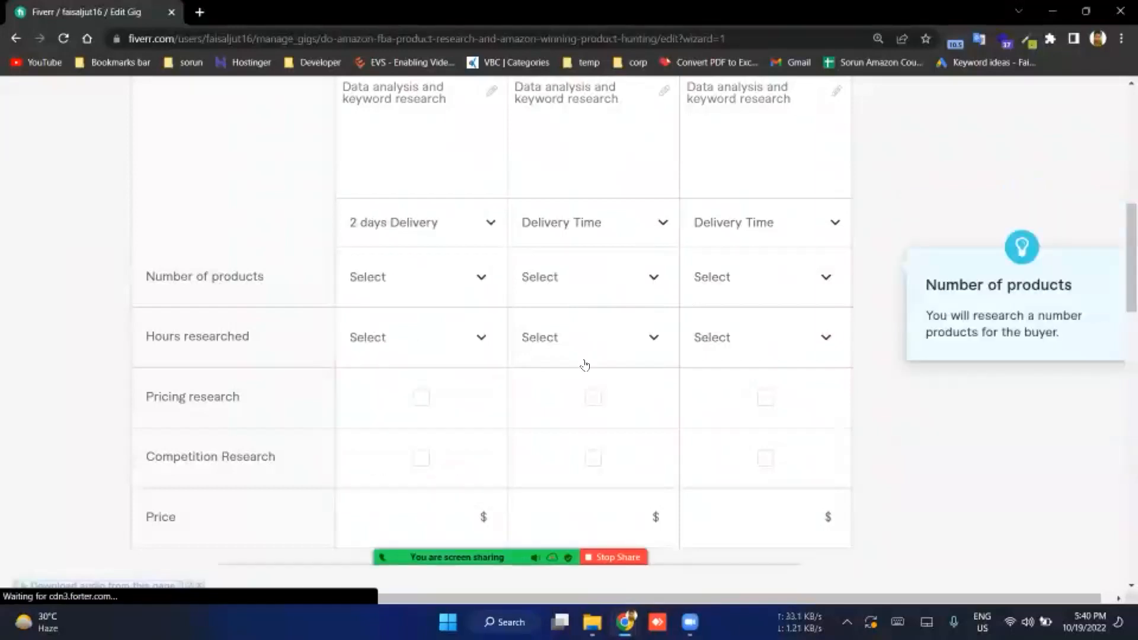
{"action": "key", "text": "Down"}
{"action": "key", "text": "Down"}
{"action": "key", "text": "Down"}
{"action": "key", "text": "Return"}
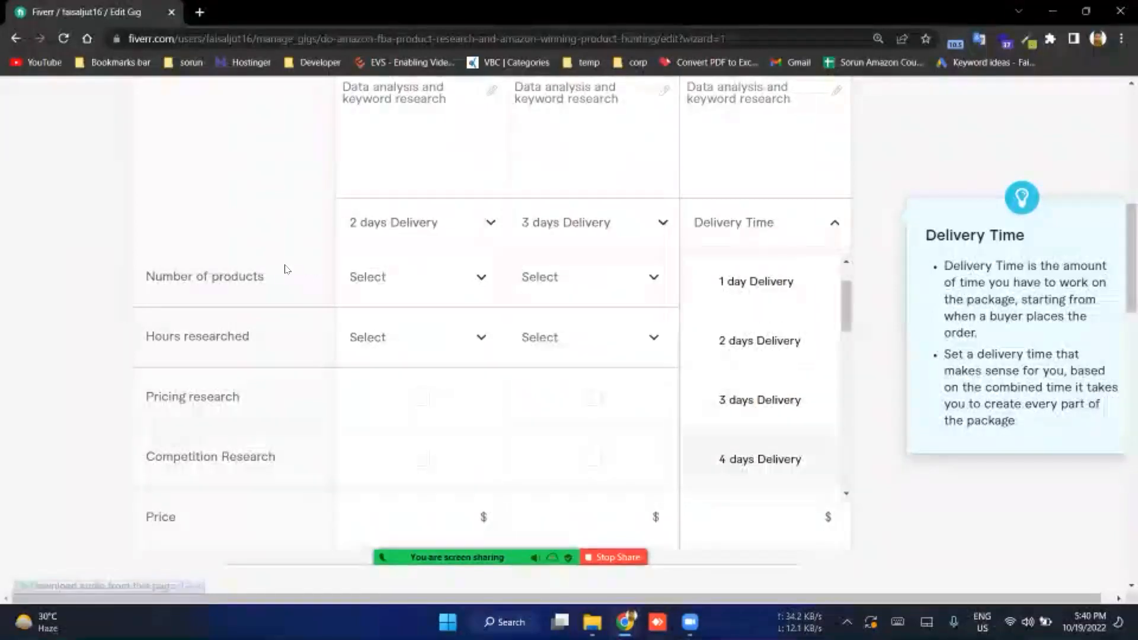
{"action": "key", "text": "Return"}
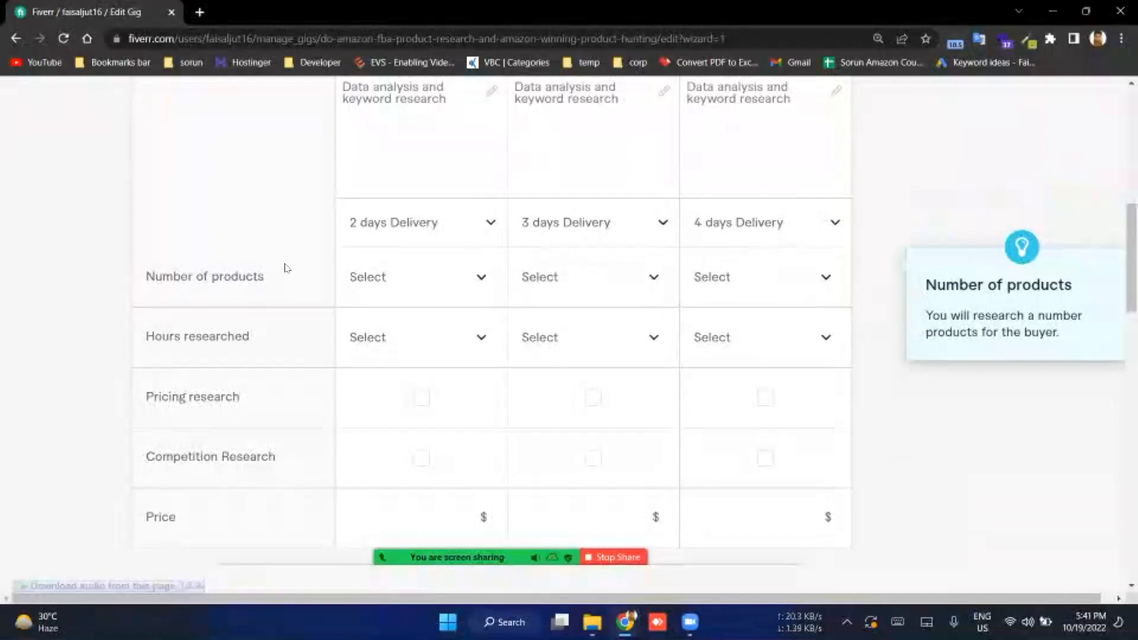
Step: Set the number of products to 1 for Basic, 2 for Standard and 3 for Premium
{"action": "scroll", "coordinate": [284, 268], "scroll_direction": "up", "scroll_amount": 4}
{"action": "scroll", "coordinate": [285, 267], "scroll_direction": "down", "scroll_amount": 3}
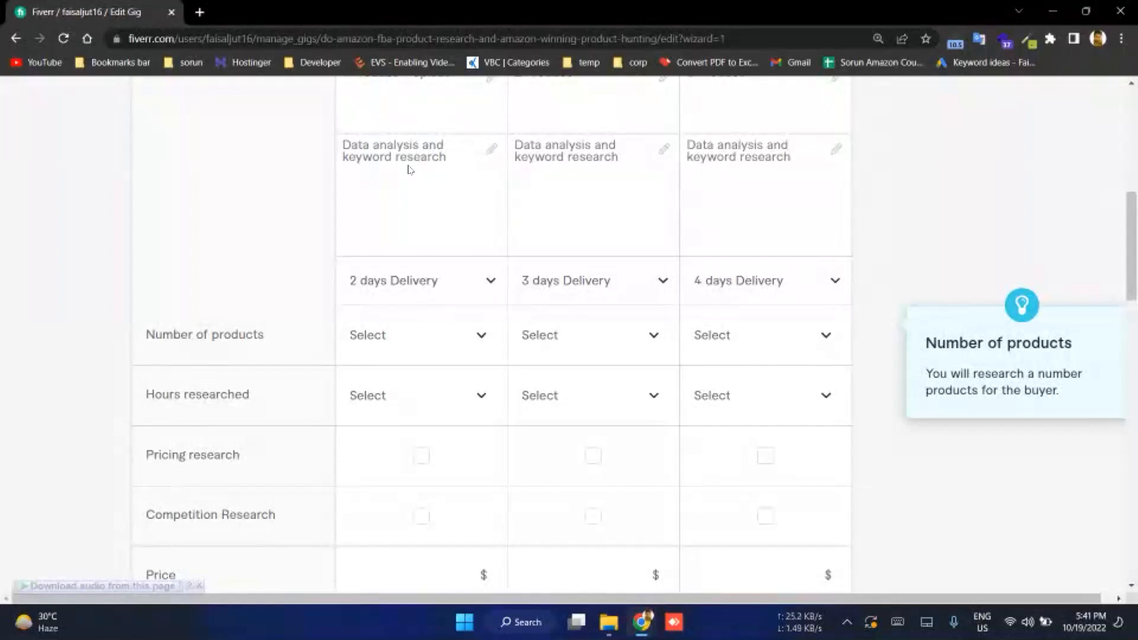
{"action": "mouse_move", "coordinate": [481, 203]}
{"action": "scroll", "coordinate": [450, 254], "scroll_direction": "down", "scroll_amount": 2}
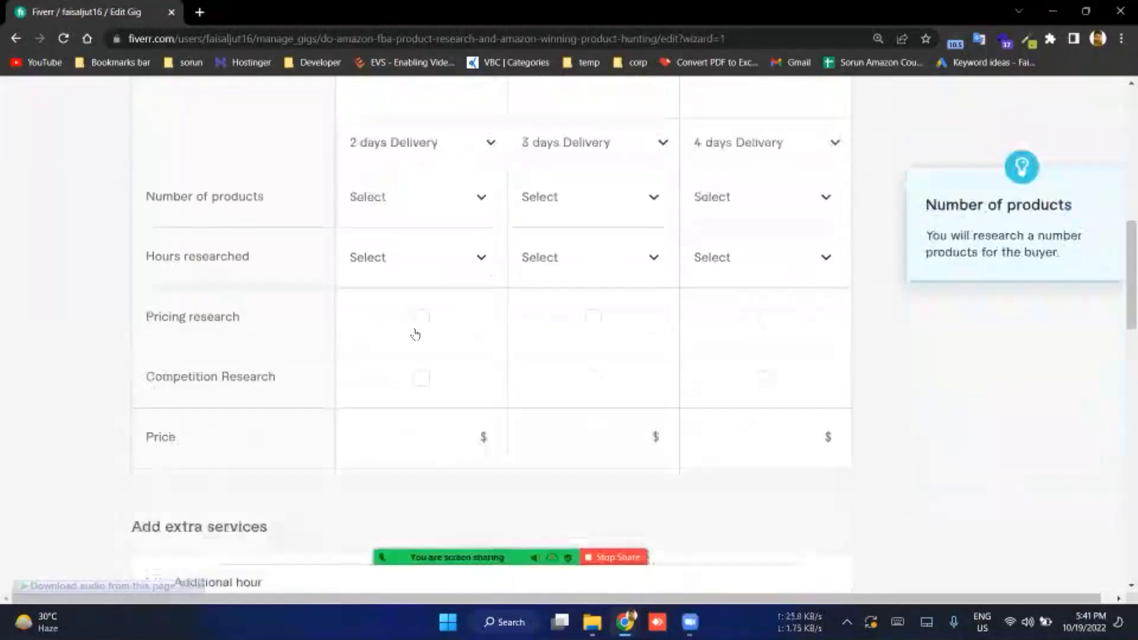
{"action": "left_click", "coordinate": [422, 197]}
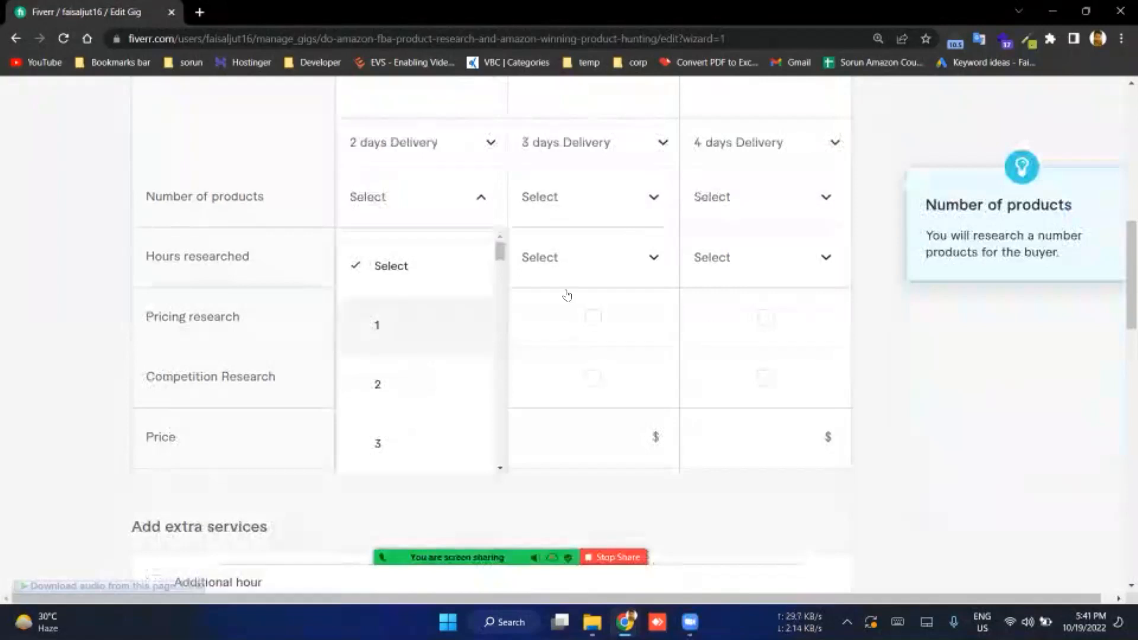
{"action": "left_click", "coordinate": [416, 325]}
{"action": "left_click", "coordinate": [595, 202]}
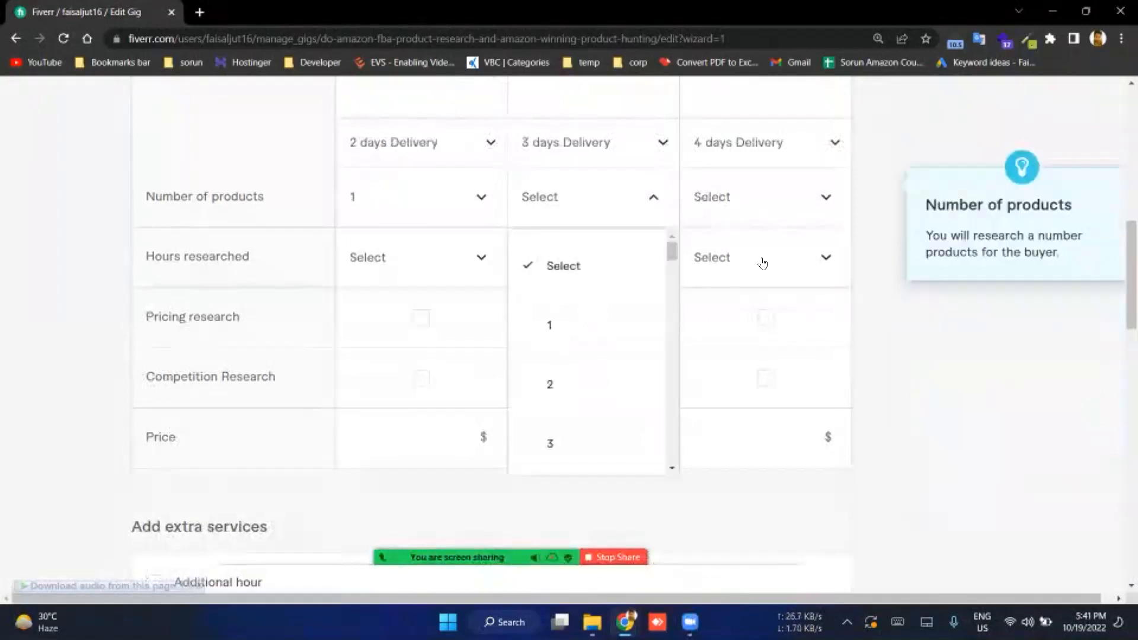
{"action": "left_click", "coordinate": [550, 384]}
{"action": "left_click", "coordinate": [765, 197]}
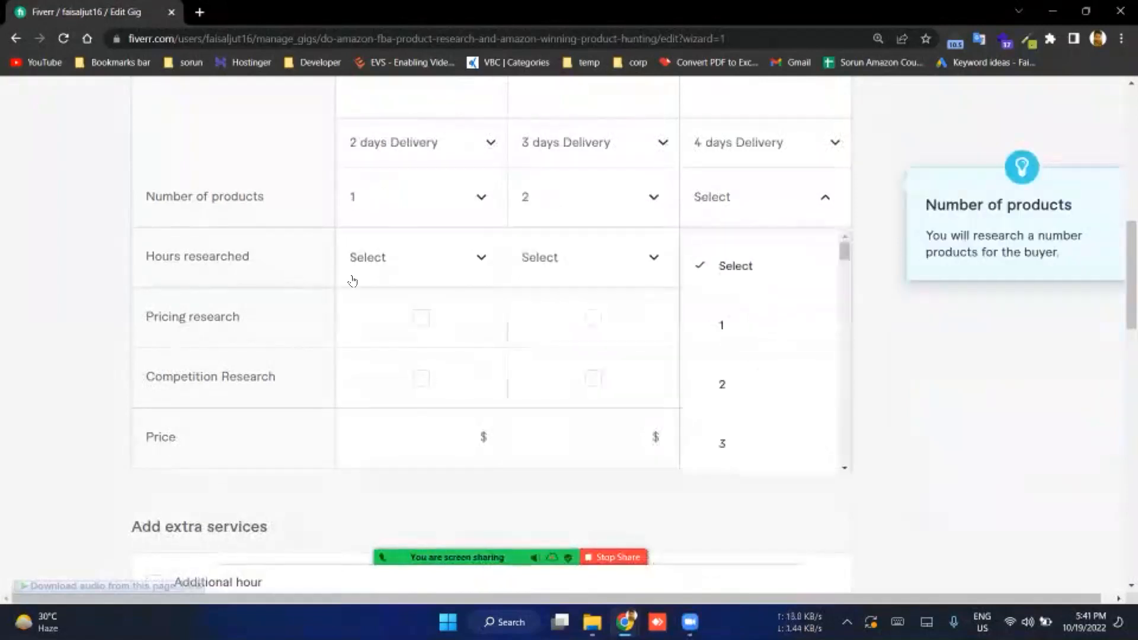
{"action": "left_click", "coordinate": [722, 443]}
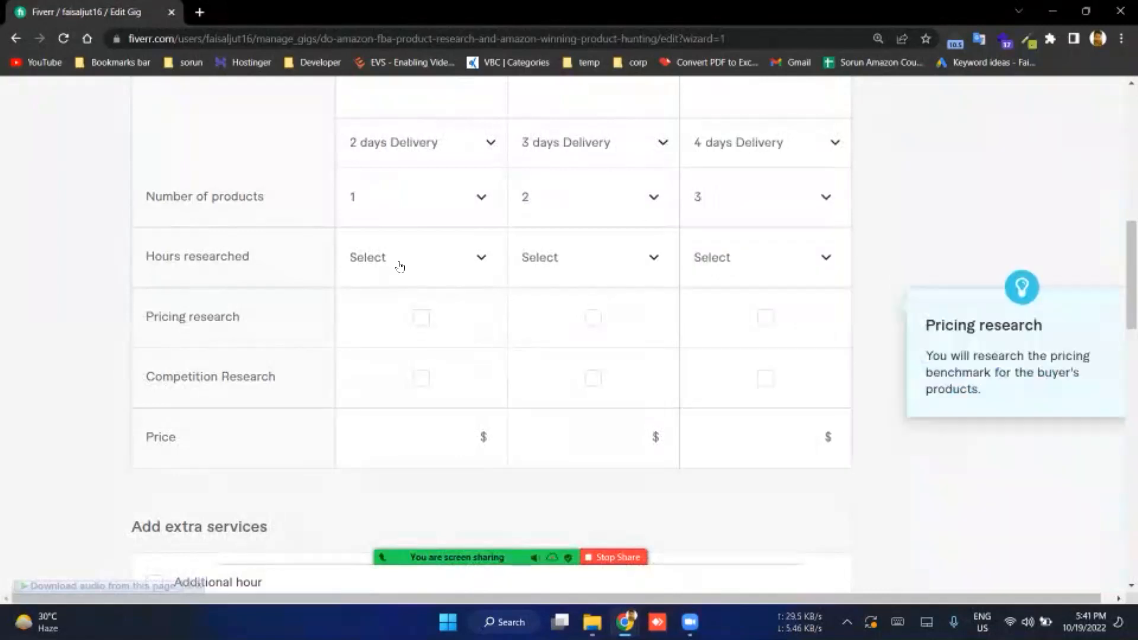
Step: Set the hours researched to 5 for Basic, 8 for Standard and 12 for Premium
{"action": "left_click", "coordinate": [400, 266]}
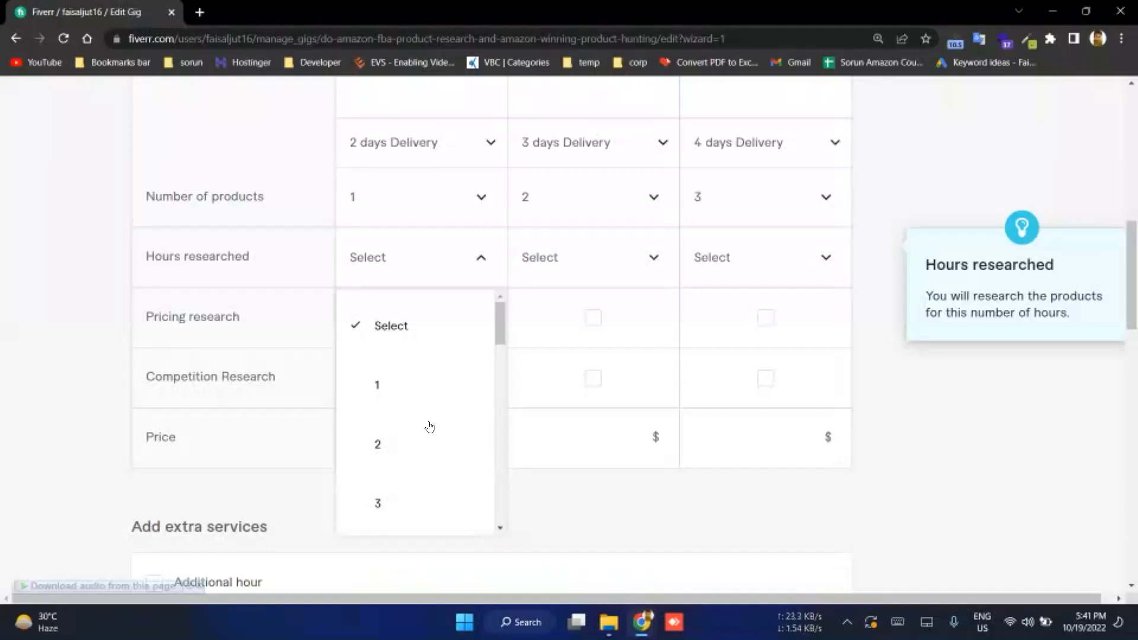
{"action": "scroll", "coordinate": [423, 444], "scroll_direction": "down", "scroll_amount": 3}
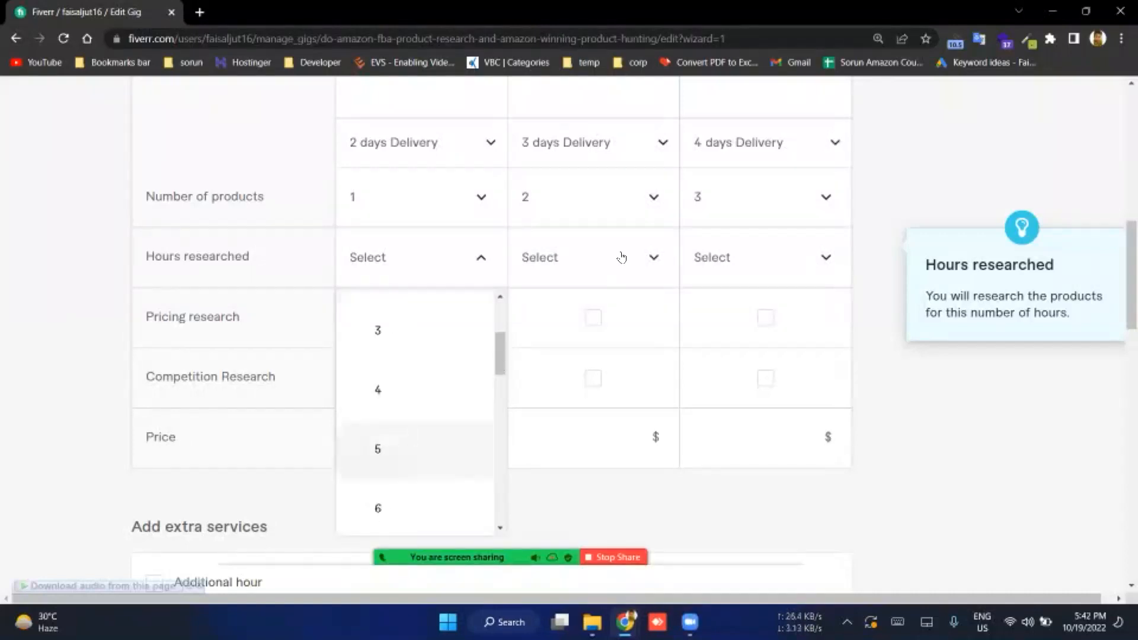
{"action": "left_click", "coordinate": [422, 449]}
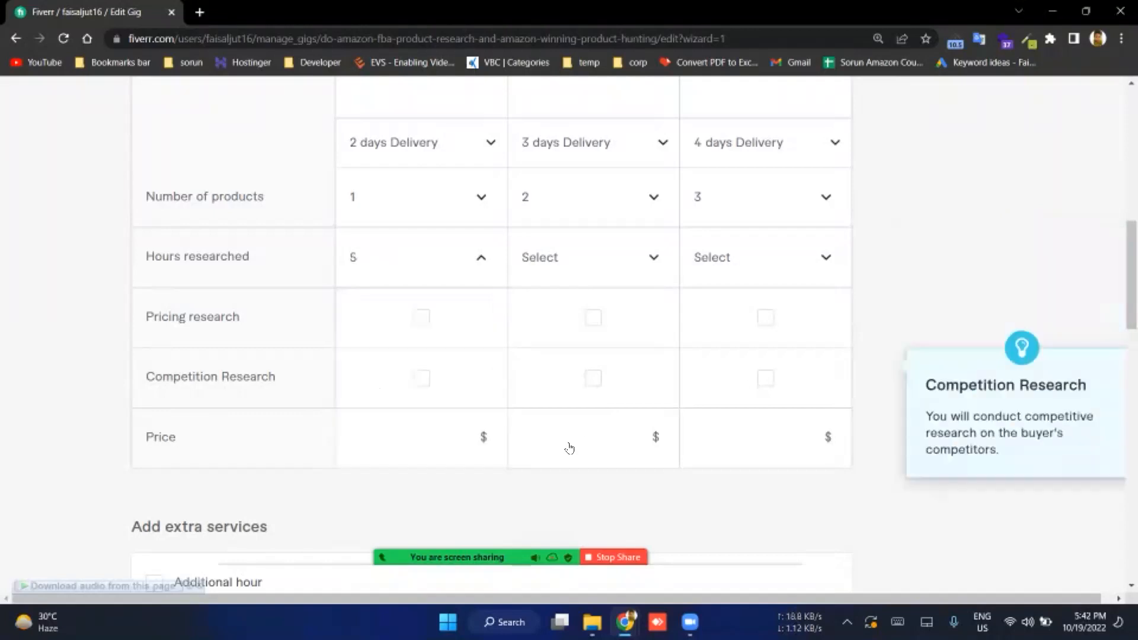
{"action": "left_click", "coordinate": [621, 257]}
{"action": "scroll", "coordinate": [588, 517], "scroll_direction": "down", "scroll_amount": 5}
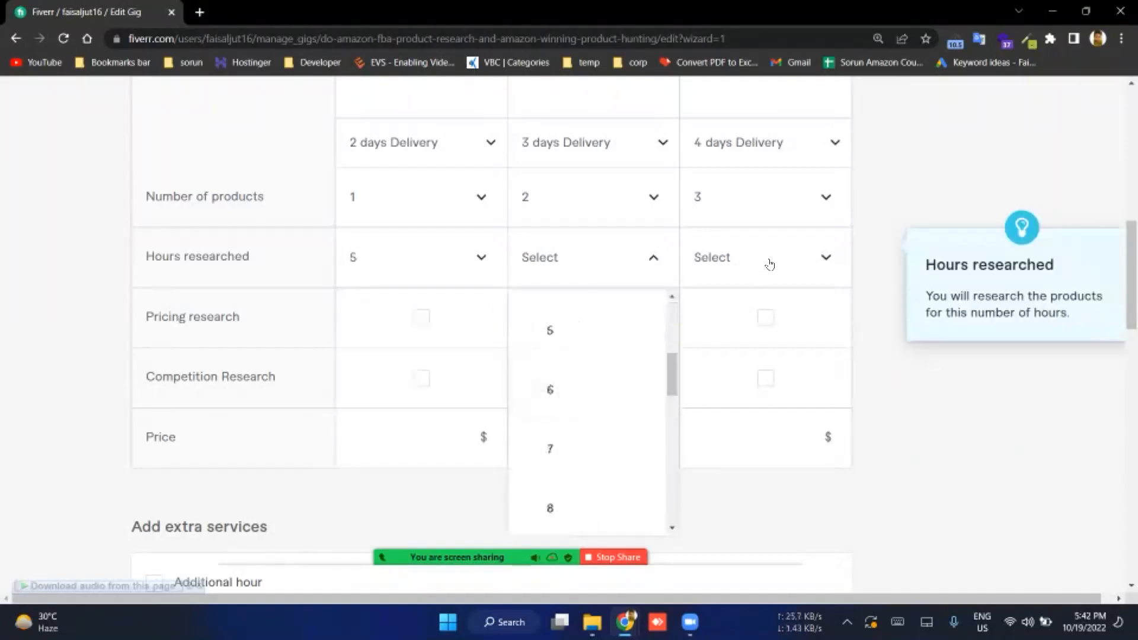
{"action": "left_click", "coordinate": [588, 510]}
{"action": "left_click", "coordinate": [729, 257]}
{"action": "scroll", "coordinate": [727, 516], "scroll_direction": "down", "scroll_amount": 5}
{"action": "scroll", "coordinate": [728, 521], "scroll_direction": "down", "scroll_amount": 4}
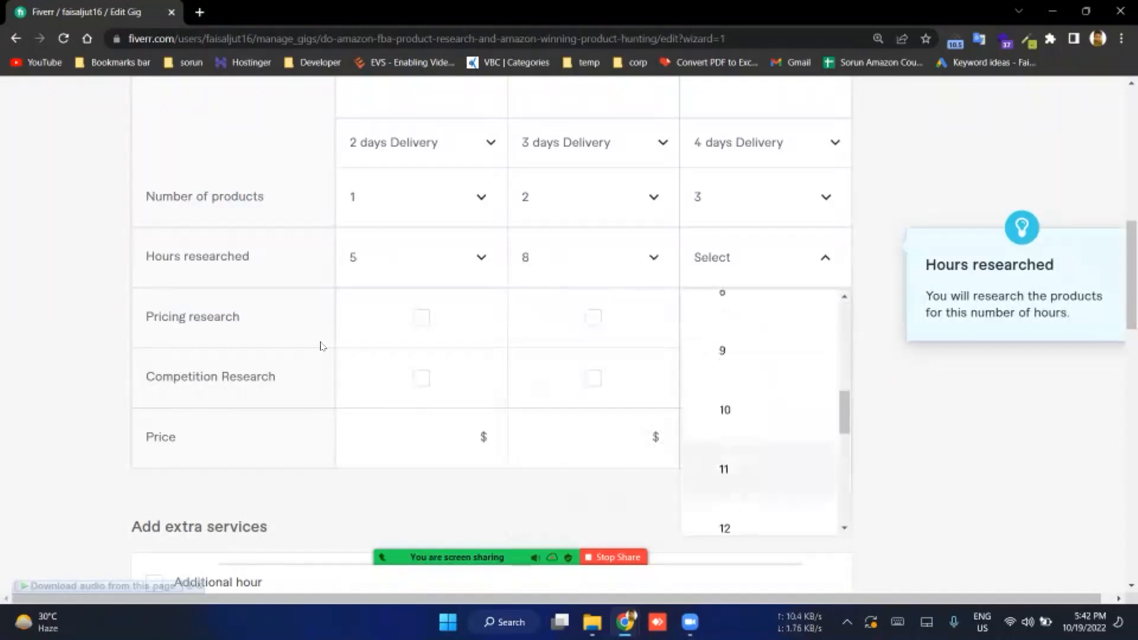
{"action": "left_click", "coordinate": [728, 522]}
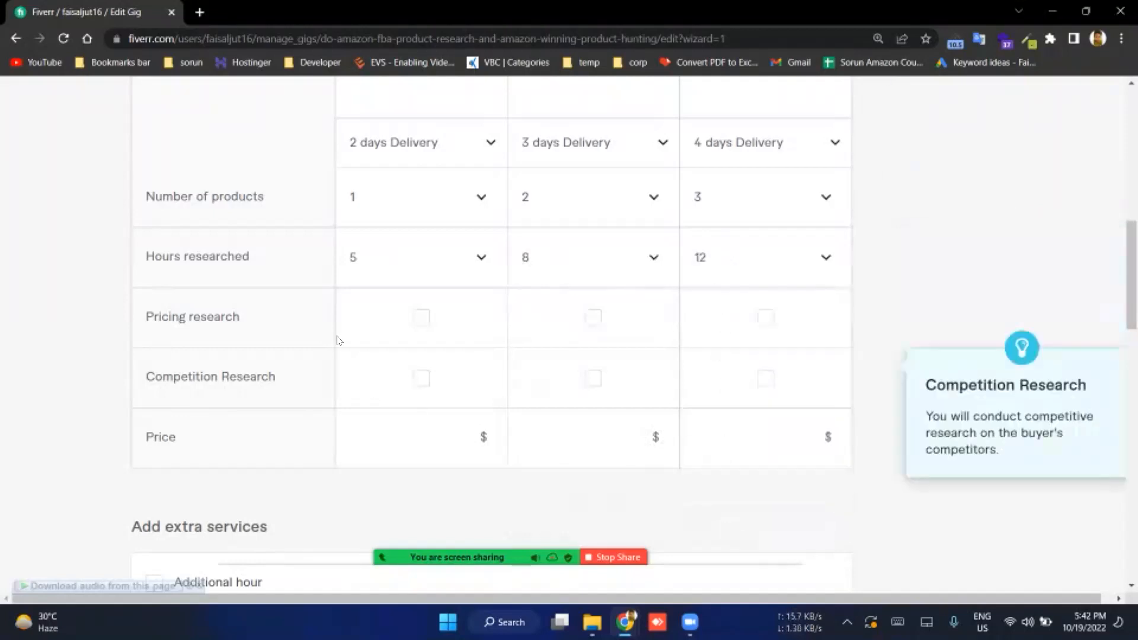
Step: Price the Basic package at $20, the Standard package at $50 and the Premium package at $80
{"action": "scroll", "coordinate": [338, 341], "scroll_direction": "down", "scroll_amount": 1}
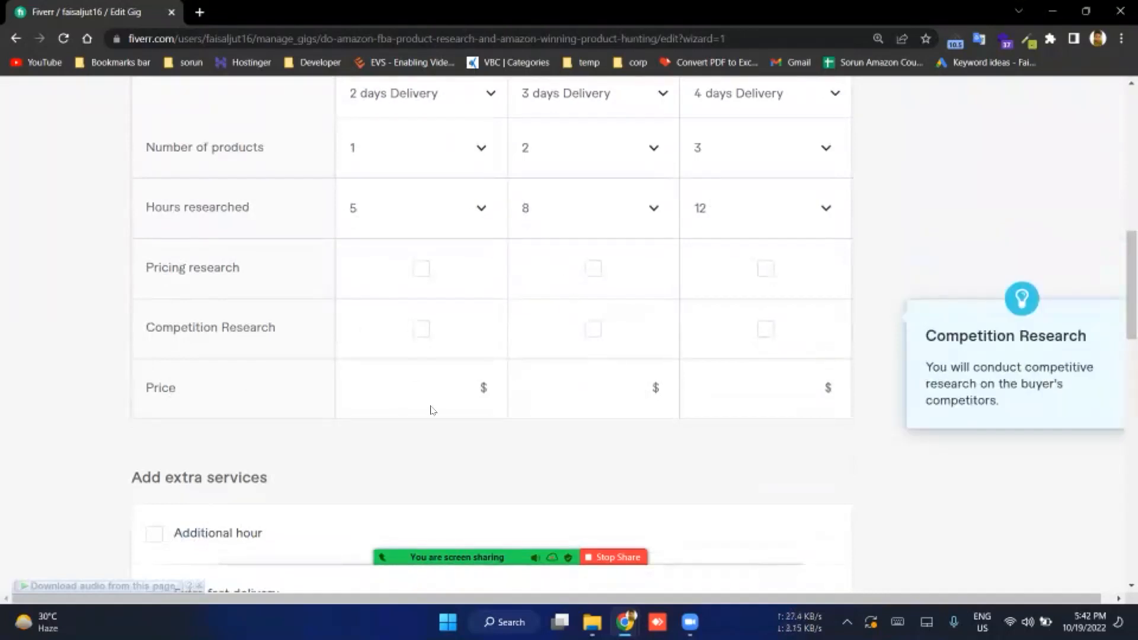
{"action": "left_click", "coordinate": [393, 386]}
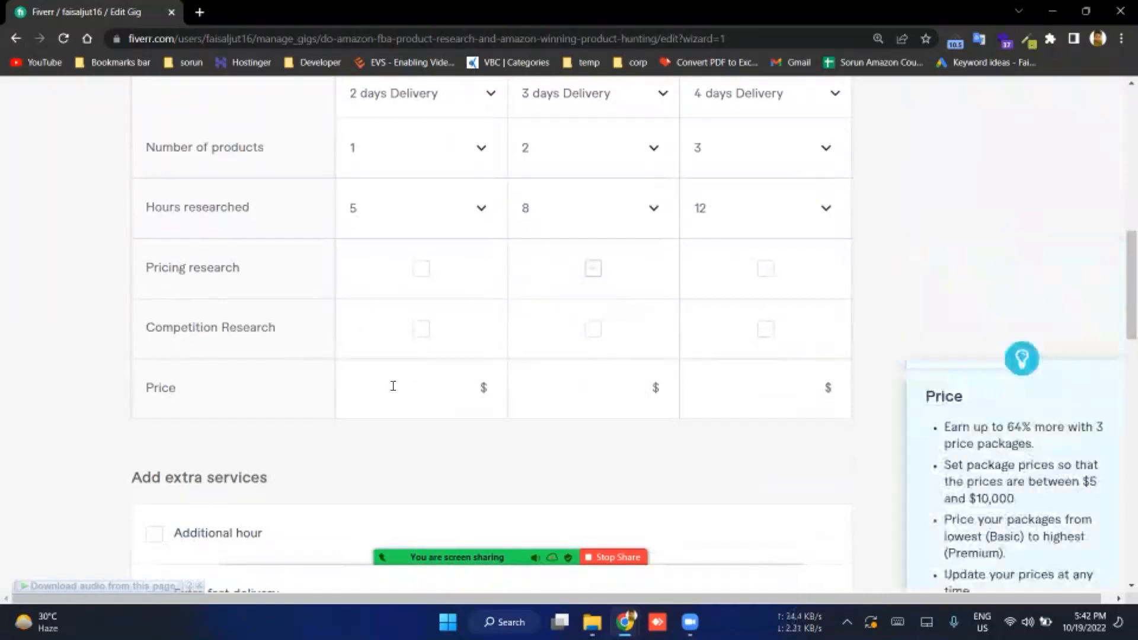
{"action": "type", "text": "20"}
{"action": "key", "text": "Tab"}
{"action": "type", "text": "50"}
{"action": "left_click", "coordinate": [716, 390]}
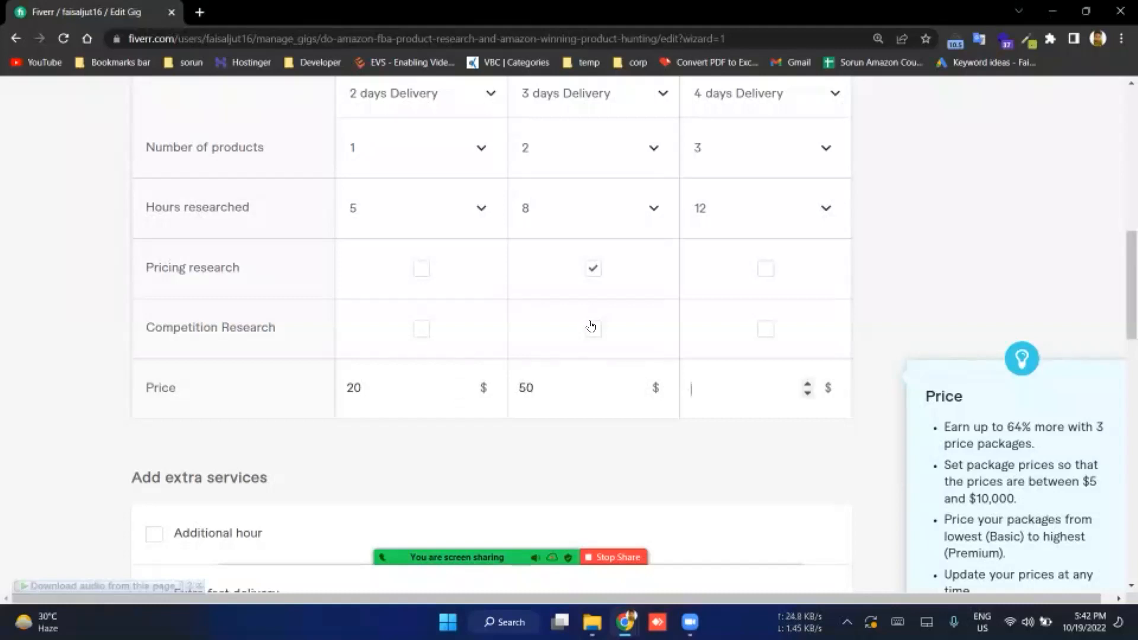
{"action": "type", "text": "80"}
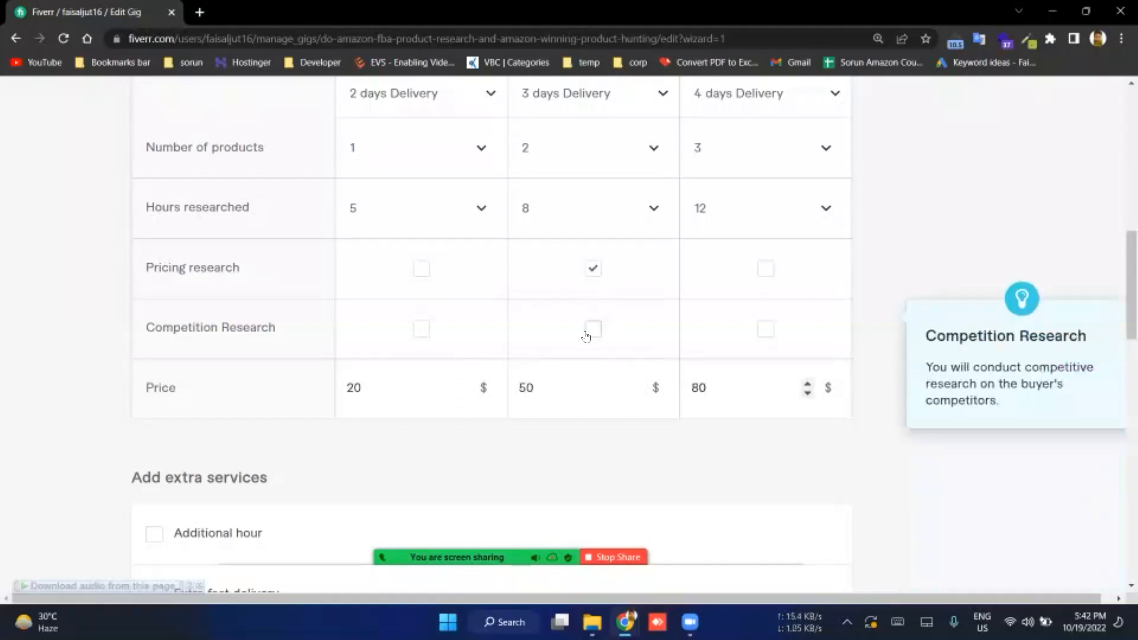
Step: Include Pricing research in all three packages and Competition Research in the Standard and Premium packages
{"action": "left_click", "coordinate": [593, 329]}
{"action": "left_click", "coordinate": [592, 269]}
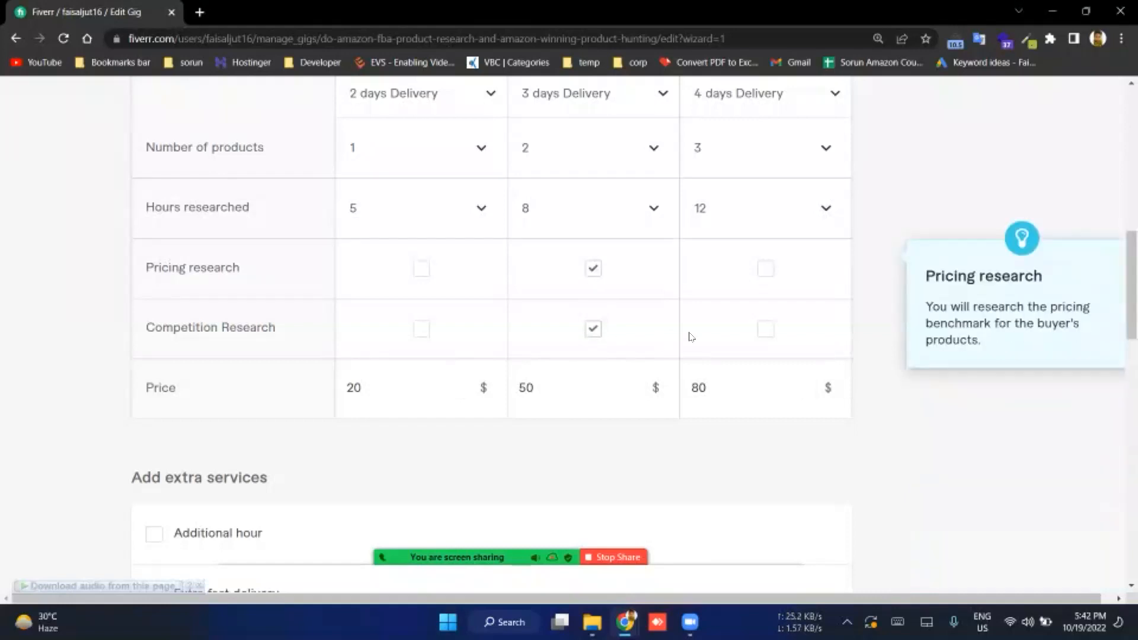
{"action": "left_click", "coordinate": [762, 333]}
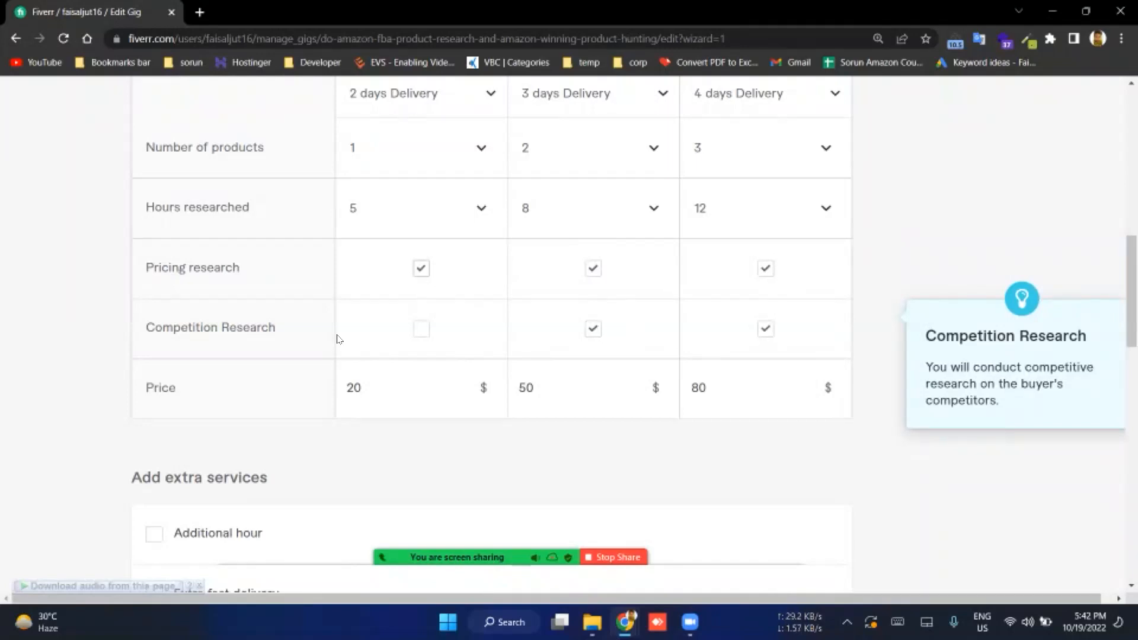
{"action": "left_click", "coordinate": [596, 390]}
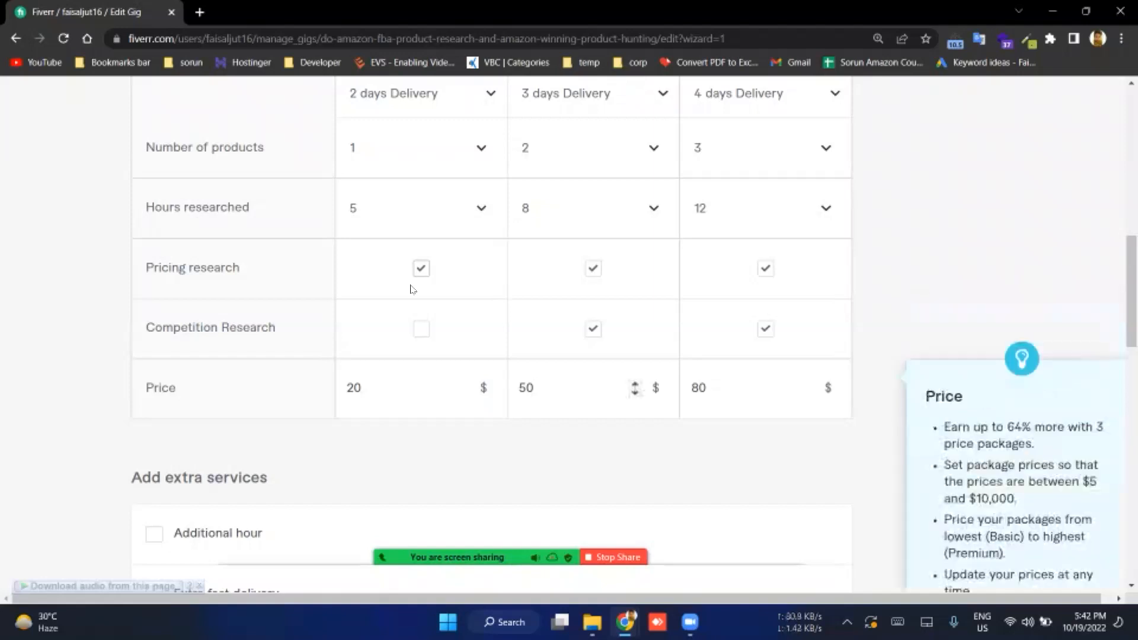
Step: Reprice the Basic package at $10 and remove Pricing research from it
{"action": "left_click", "coordinate": [435, 299]}
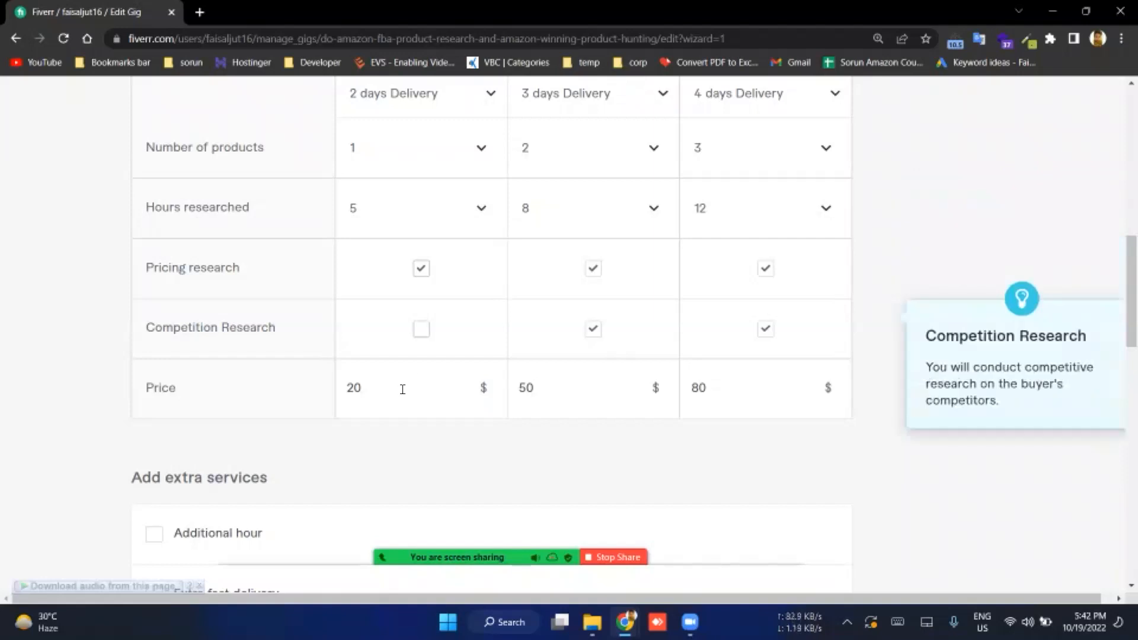
{"action": "left_click", "coordinate": [337, 400]}
{"action": "double_click", "coordinate": [337, 400]}
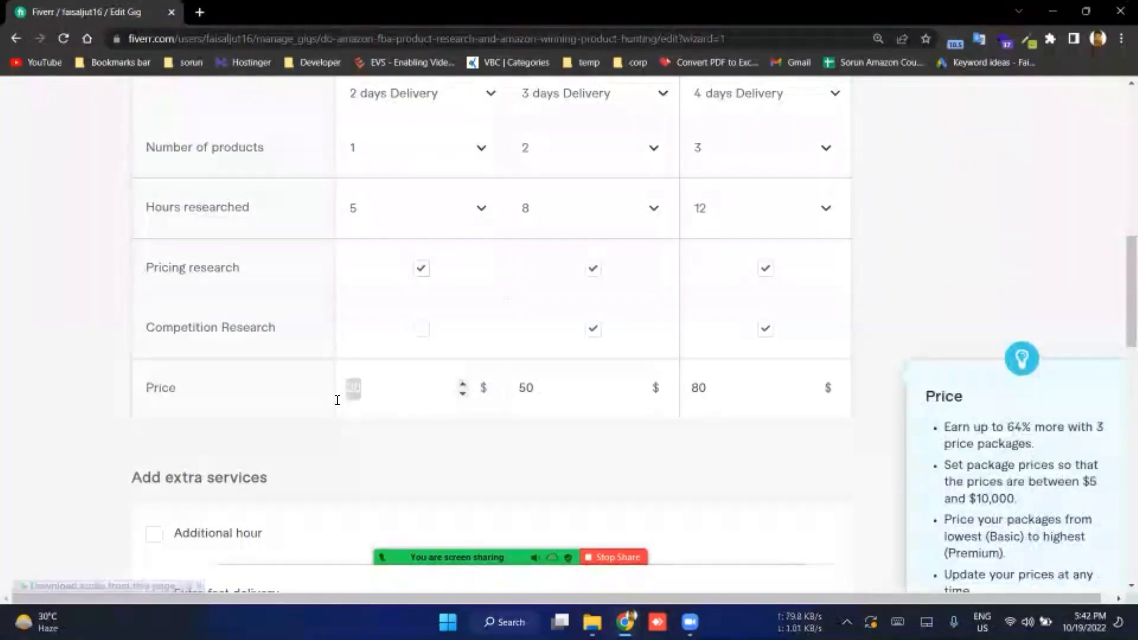
{"action": "key", "text": "BackSpace"}
{"action": "type", "text": "10"}
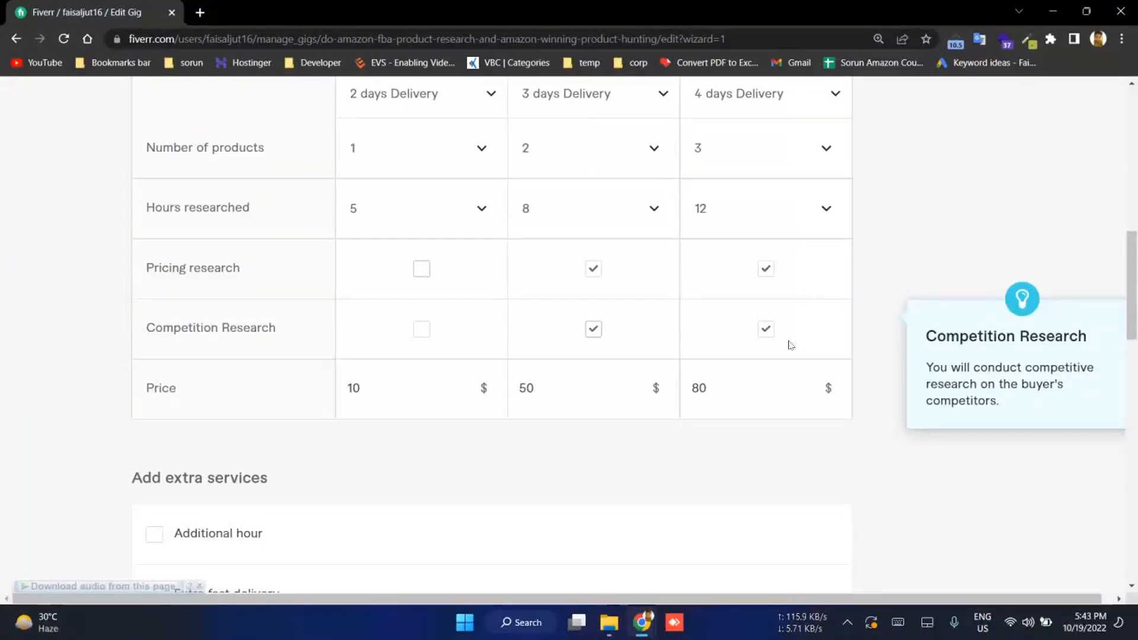
Step: Try offering the Additional hour extra service on the Basic package at $5 for 2 hours
{"action": "scroll", "coordinate": [790, 344], "scroll_direction": "down", "scroll_amount": 3}
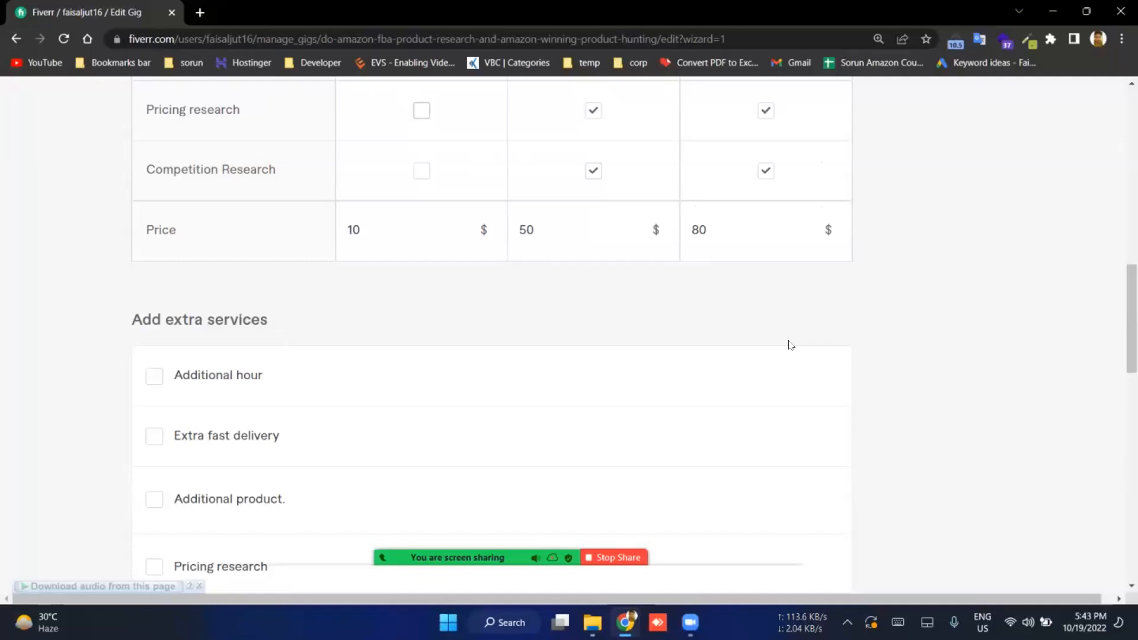
{"action": "scroll", "coordinate": [790, 345], "scroll_direction": "down", "scroll_amount": 3}
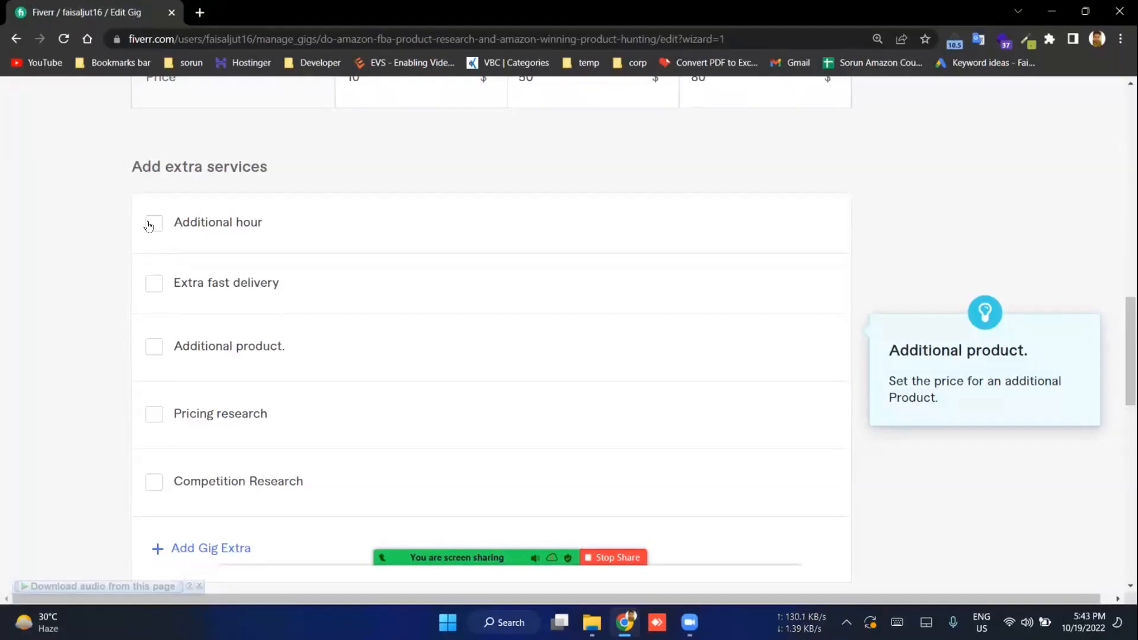
{"action": "mouse_move", "coordinate": [148, 224]}
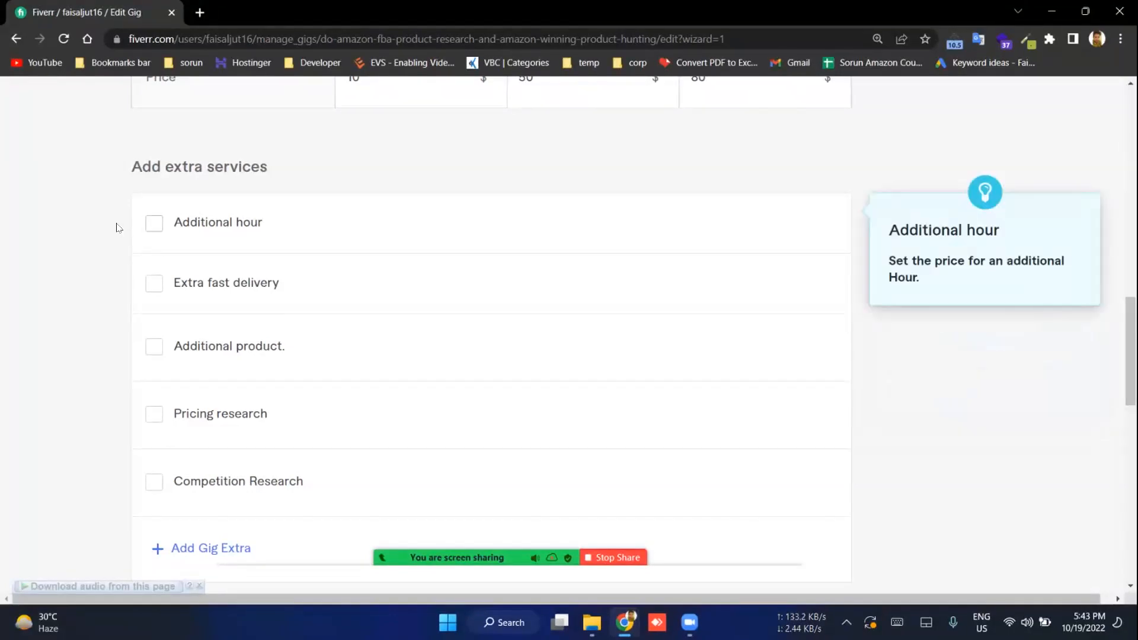
{"action": "left_click", "coordinate": [155, 224]}
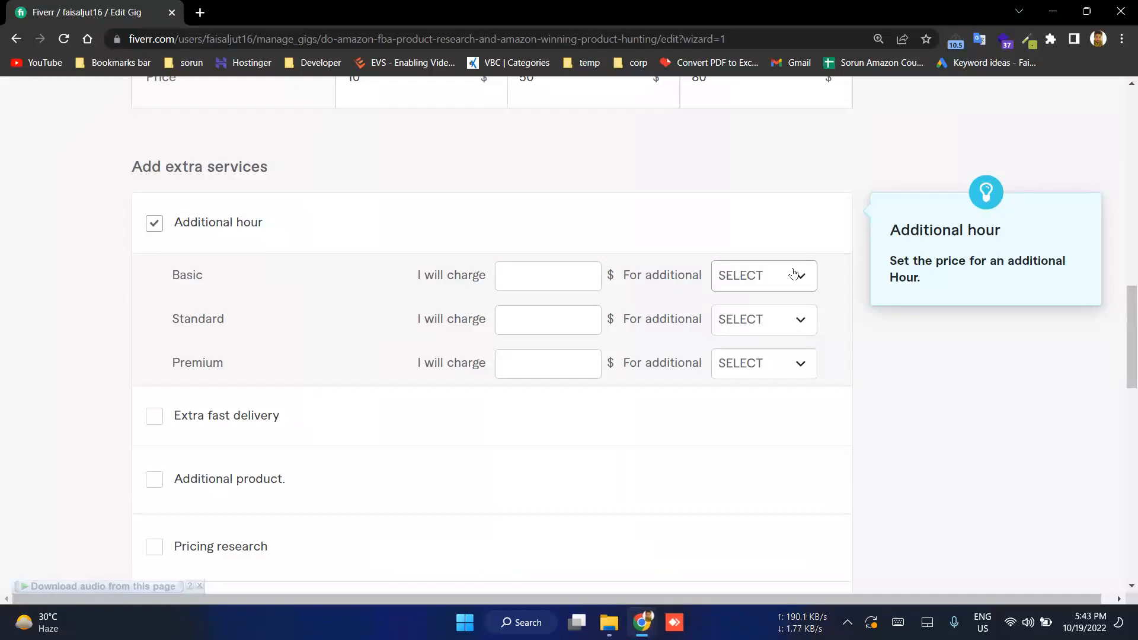
{"action": "left_click", "coordinate": [527, 281]}
{"action": "scroll", "coordinate": [424, 294], "scroll_direction": "up", "scroll_amount": 4}
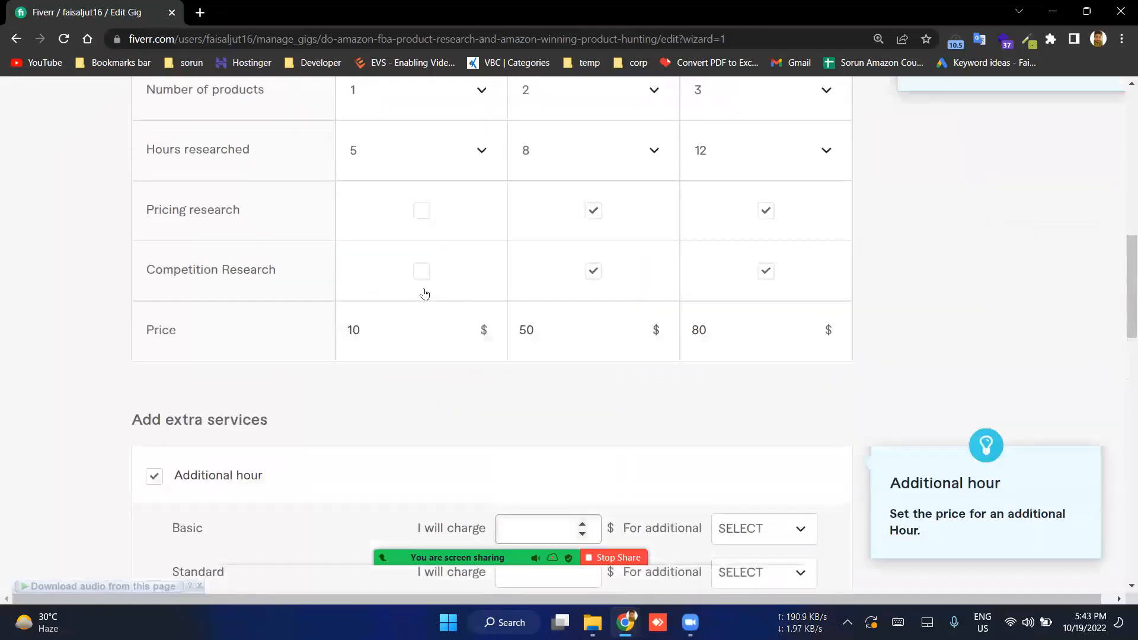
{"action": "scroll", "coordinate": [425, 294], "scroll_direction": "up", "scroll_amount": 2}
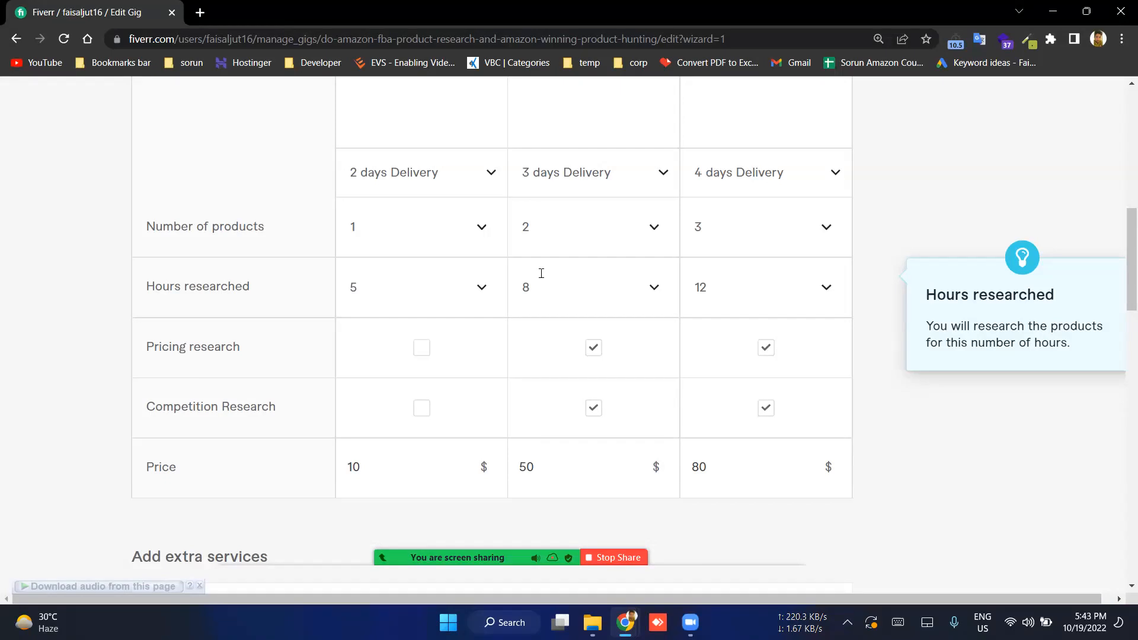
{"action": "scroll", "coordinate": [541, 273], "scroll_direction": "down", "scroll_amount": 7}
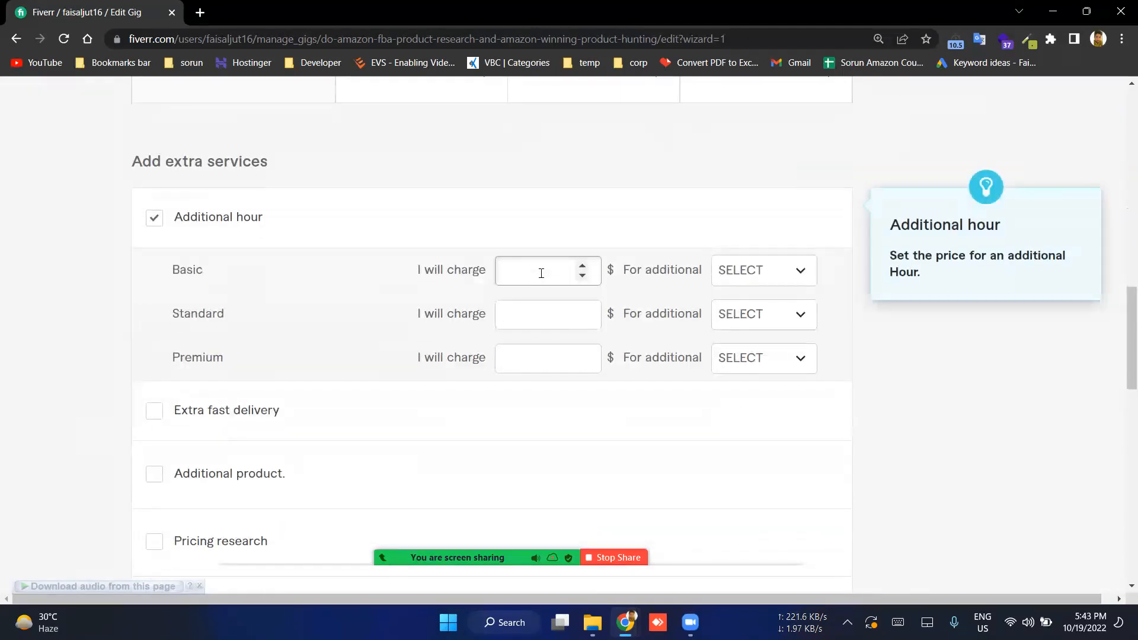
{"action": "type", "text": "5"}
{"action": "left_click", "coordinate": [764, 271]}
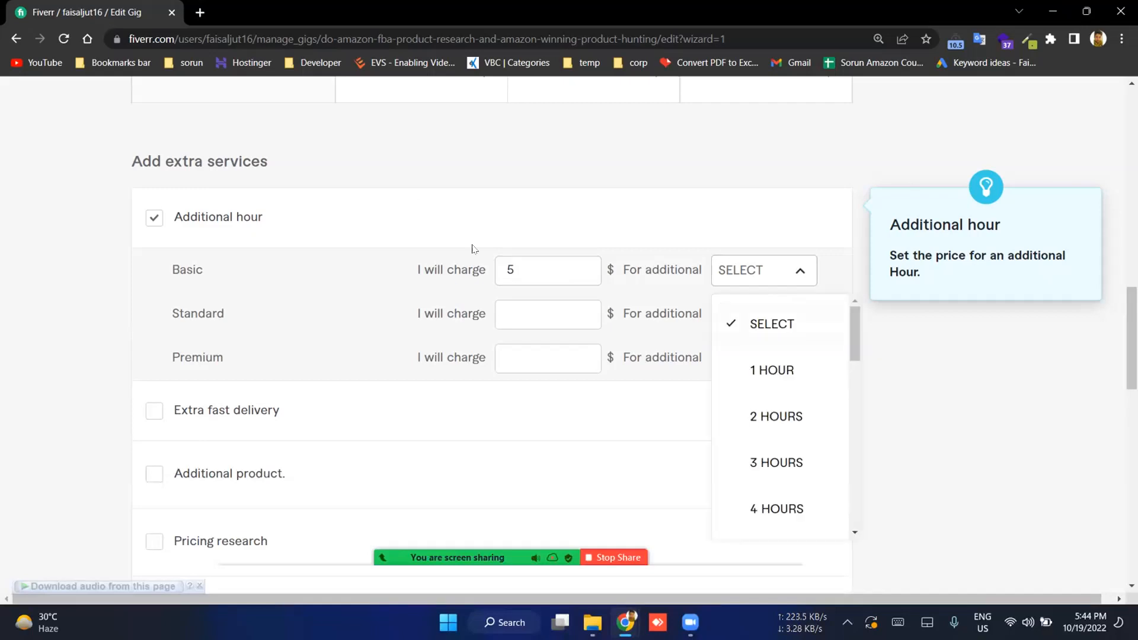
{"action": "left_click", "coordinate": [777, 416]}
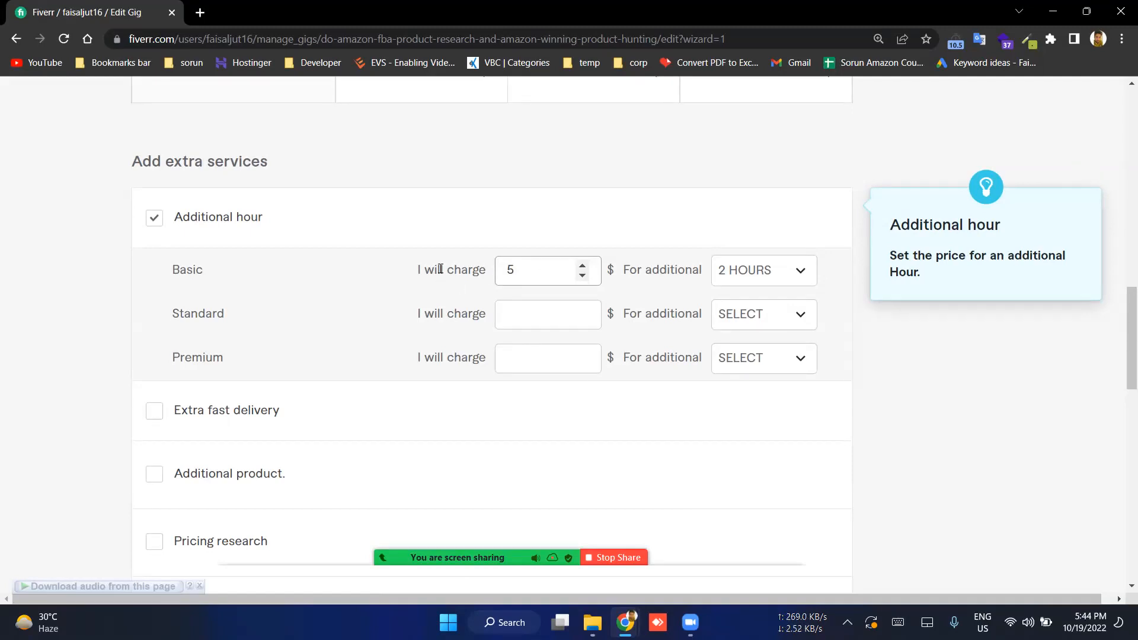
Step: Remove the Additional hour extra service from the gig
{"action": "left_click", "coordinate": [536, 270]}
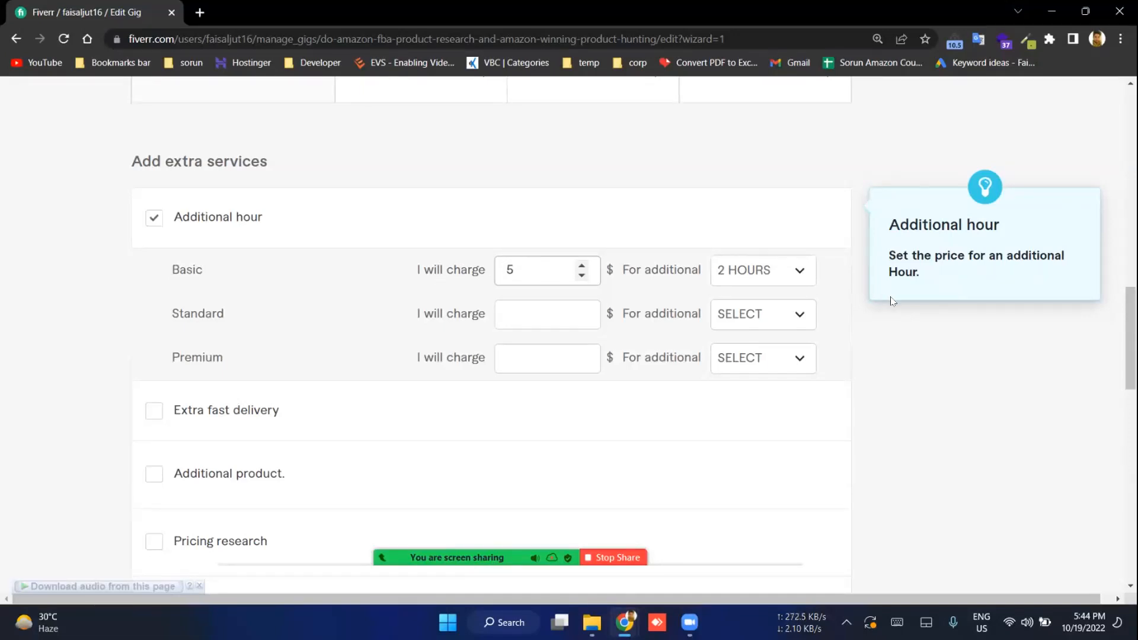
{"action": "left_click", "coordinate": [788, 274]}
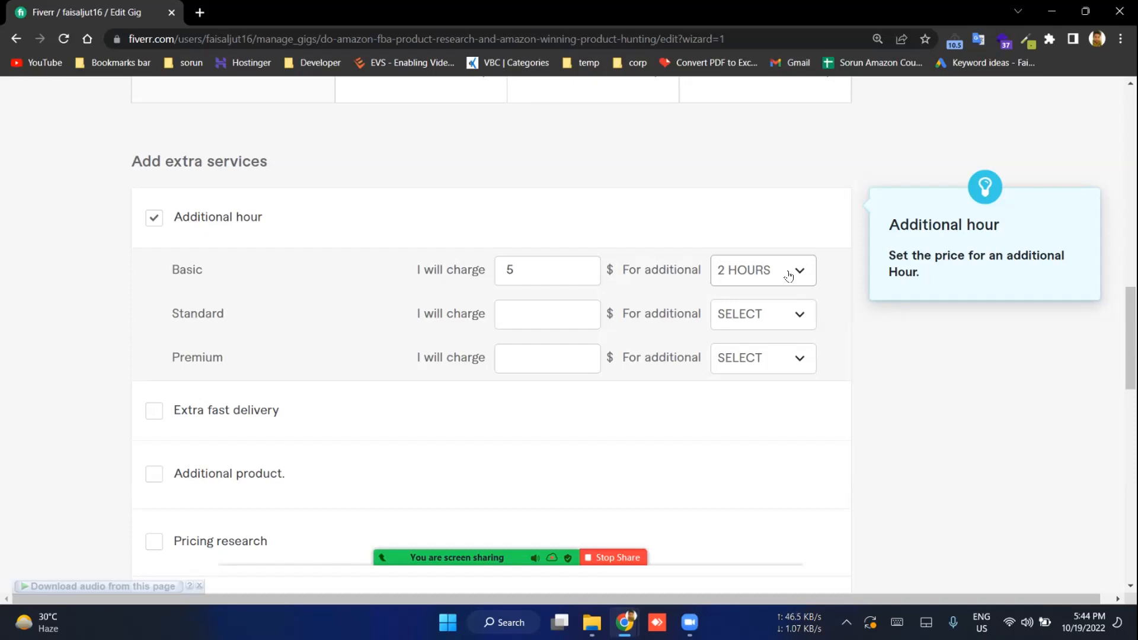
{"action": "left_click", "coordinate": [546, 270]}
{"action": "left_click", "coordinate": [513, 271]}
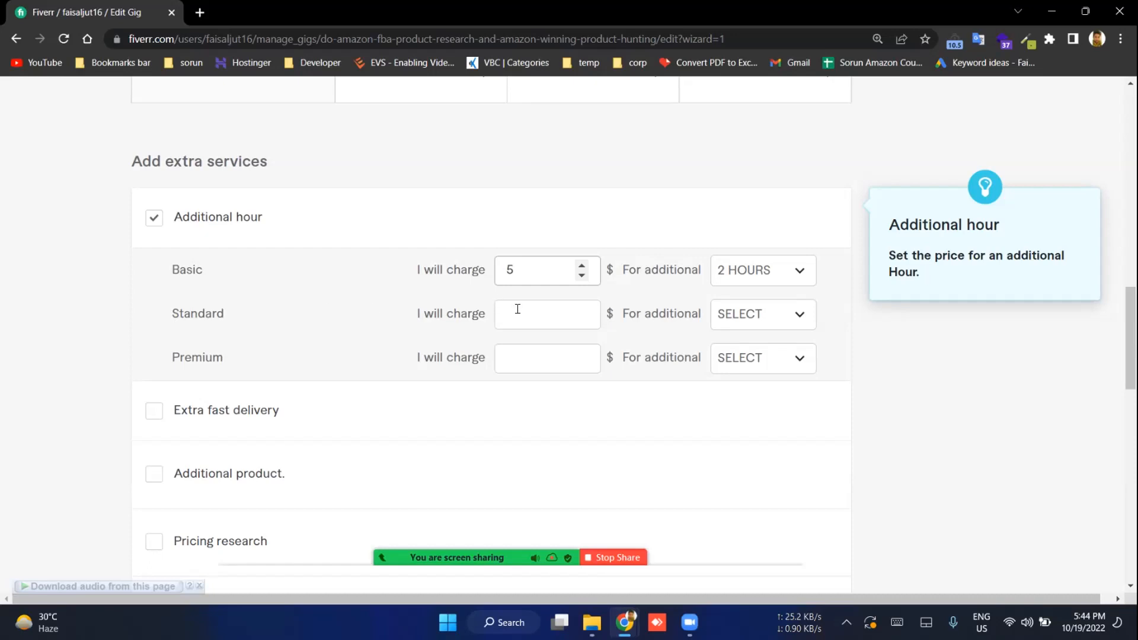
{"action": "left_click", "coordinate": [153, 218]}
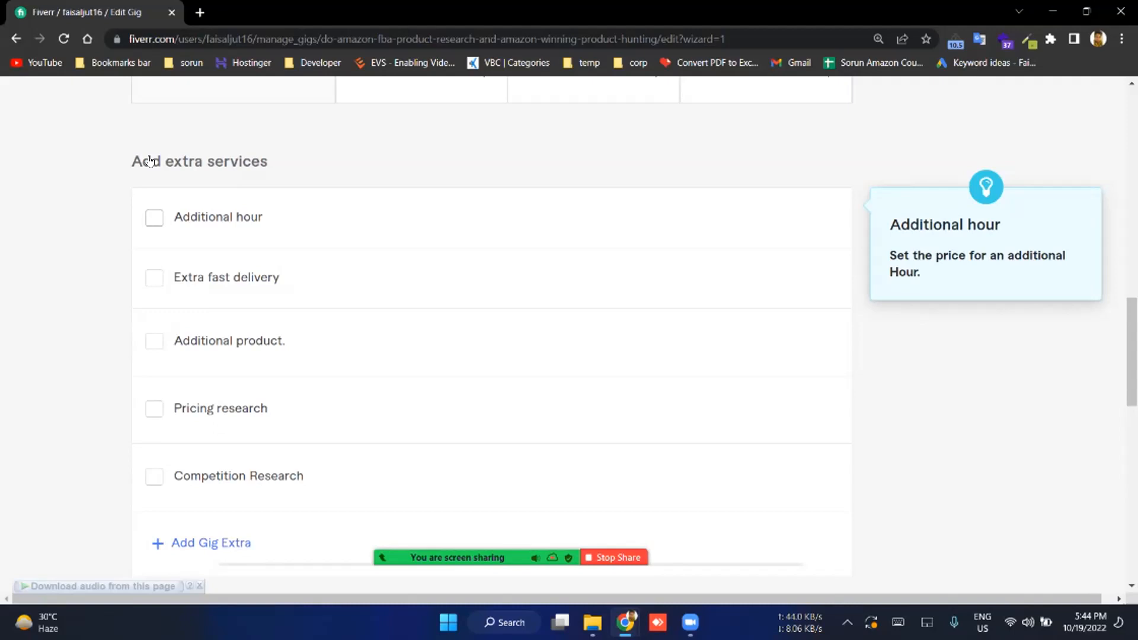
Step: Add the Extra fast delivery service, with the Basic package delivered in 2 days for an extra $10
{"action": "scroll", "coordinate": [560, 221], "scroll_direction": "down", "scroll_amount": 2}
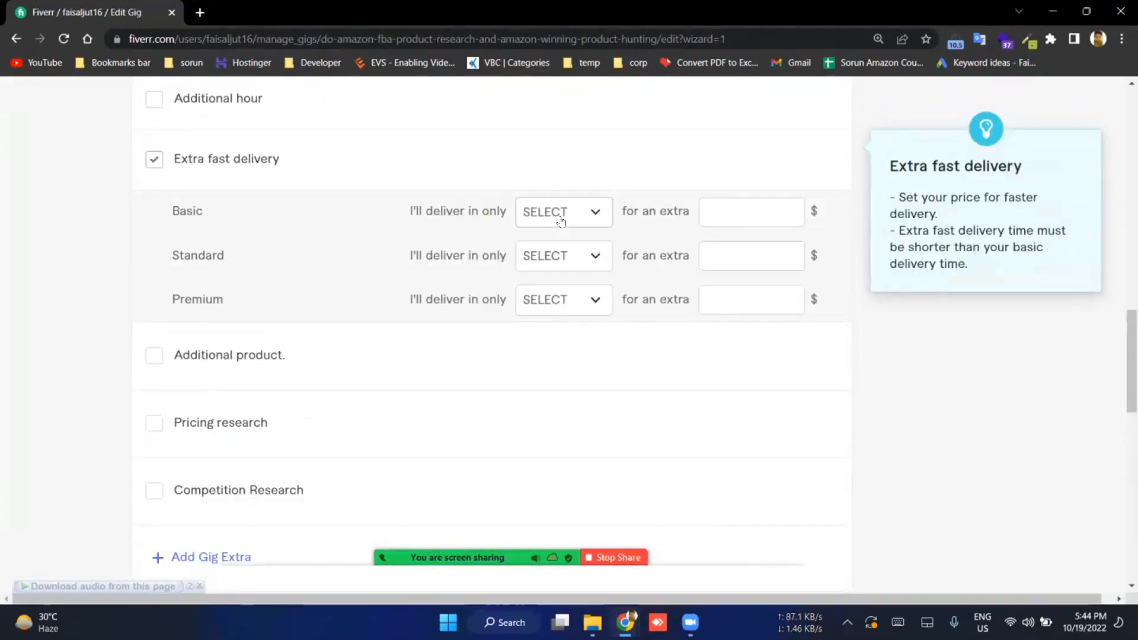
{"action": "left_click", "coordinate": [561, 221]}
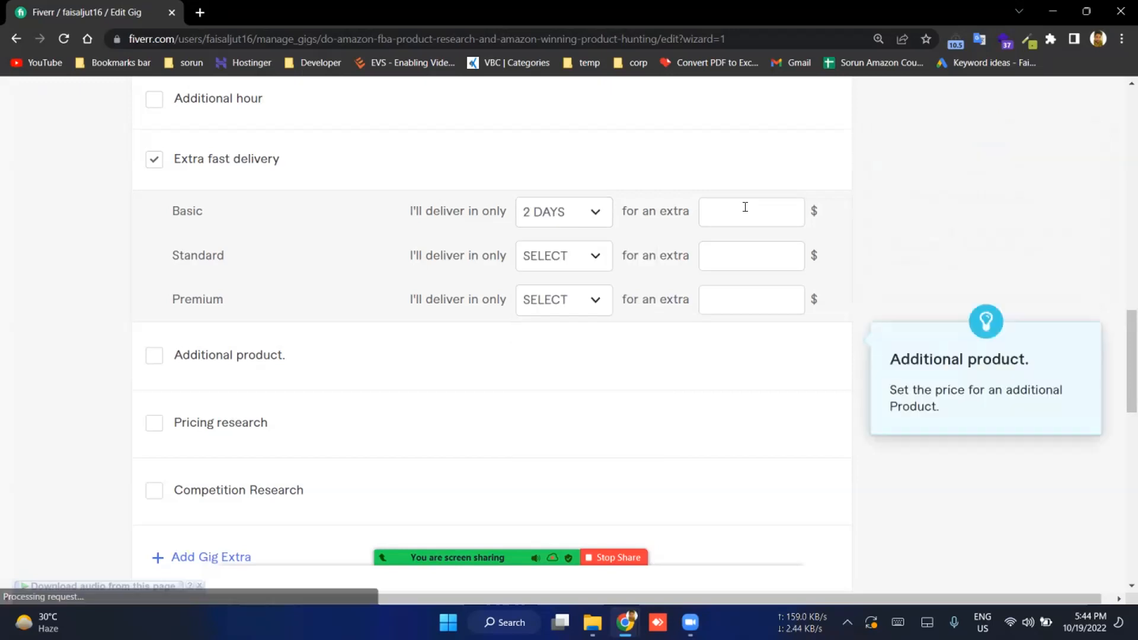
{"action": "left_click", "coordinate": [745, 207]}
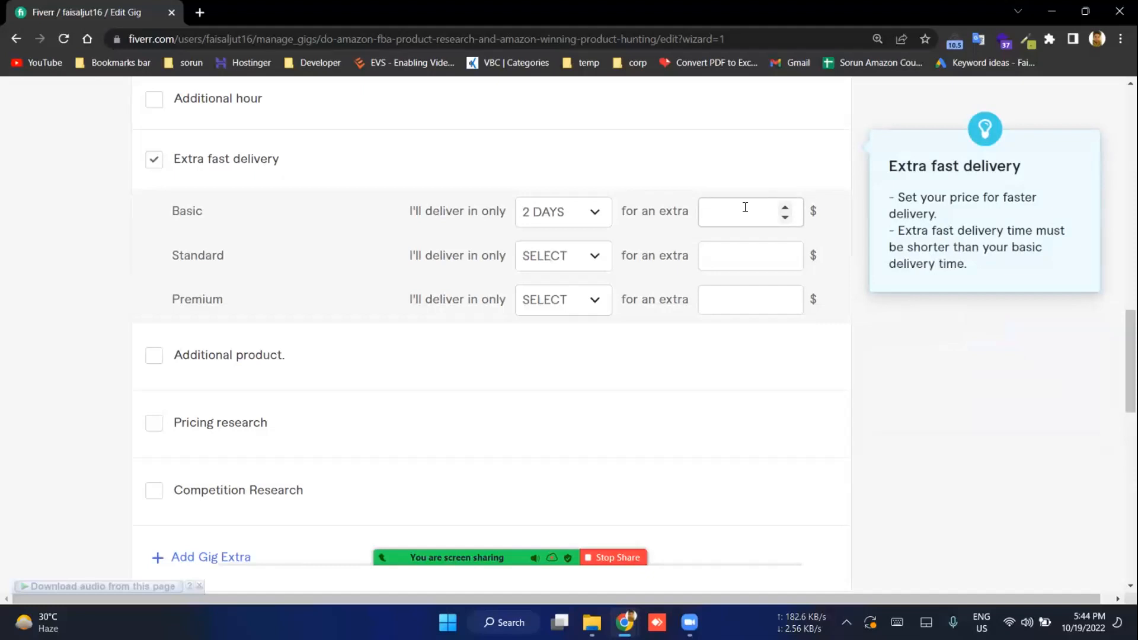
{"action": "type", "text": "10"}
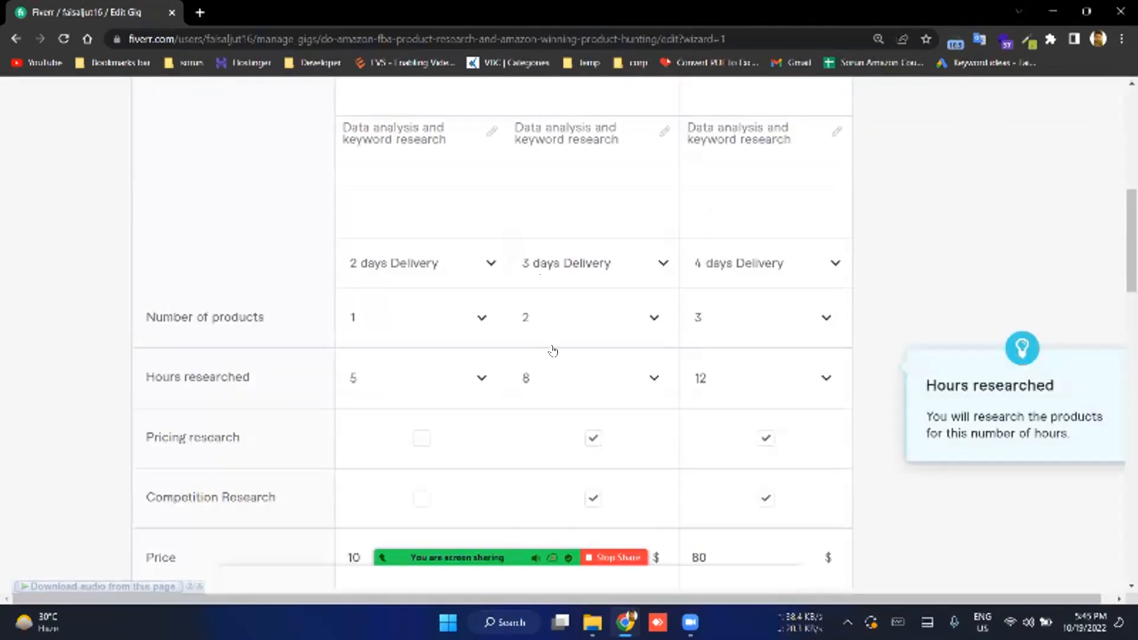
Step: Shorten the Basic package's extra fast delivery time to 1 day
{"action": "scroll", "coordinate": [555, 356], "scroll_direction": "up", "scroll_amount": 1}
{"action": "scroll", "coordinate": [549, 300], "scroll_direction": "down", "scroll_amount": 10}
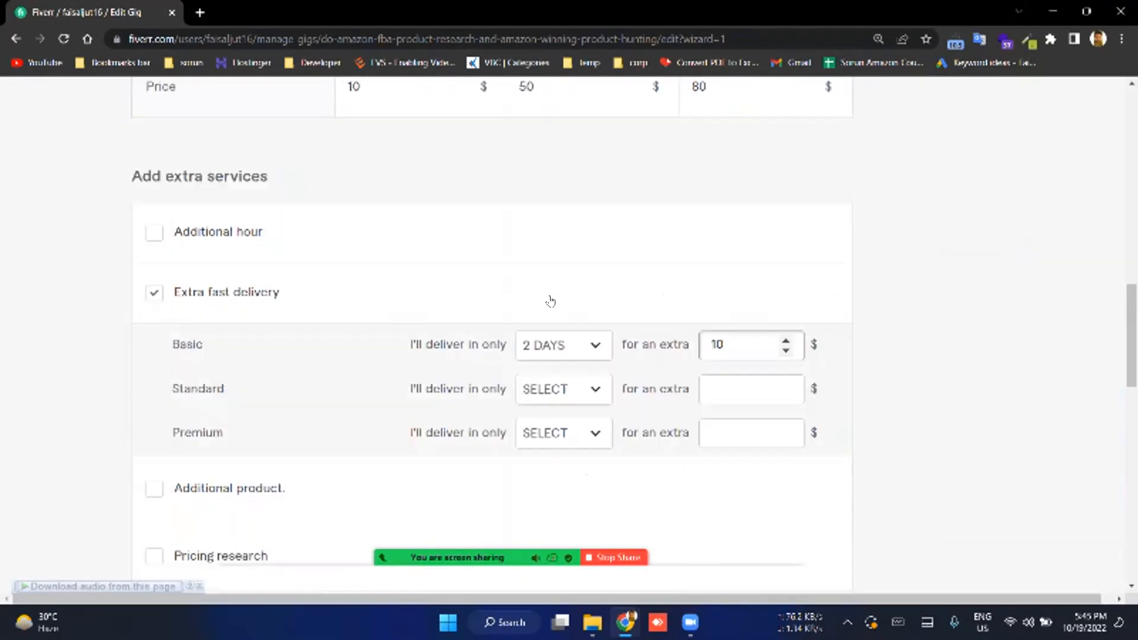
{"action": "scroll", "coordinate": [571, 447], "scroll_direction": "up", "scroll_amount": 3}
{"action": "key", "text": "shift+Tab"}
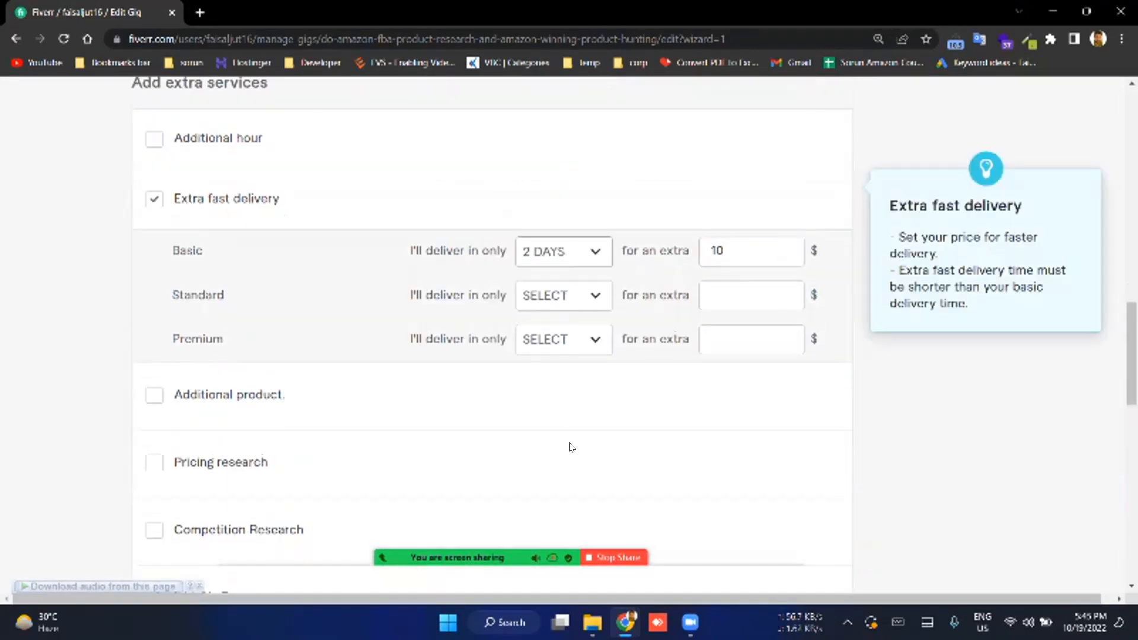
{"action": "key", "text": "Return"}
{"action": "key", "text": "Down"}
{"action": "key", "text": "Return"}
Step: Set the Standard package's extra fast delivery to 2 days for an extra $20
{"action": "key", "text": "Tab"}
{"action": "key", "text": "Tab"}
{"action": "key", "text": "Return"}
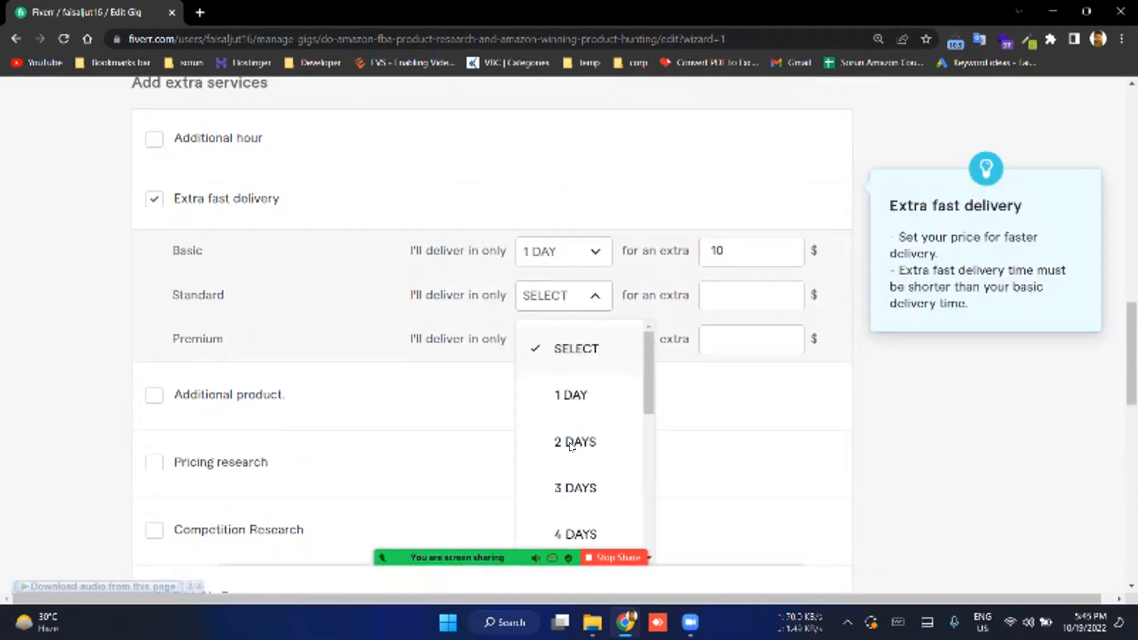
{"action": "left_click", "coordinate": [570, 442]}
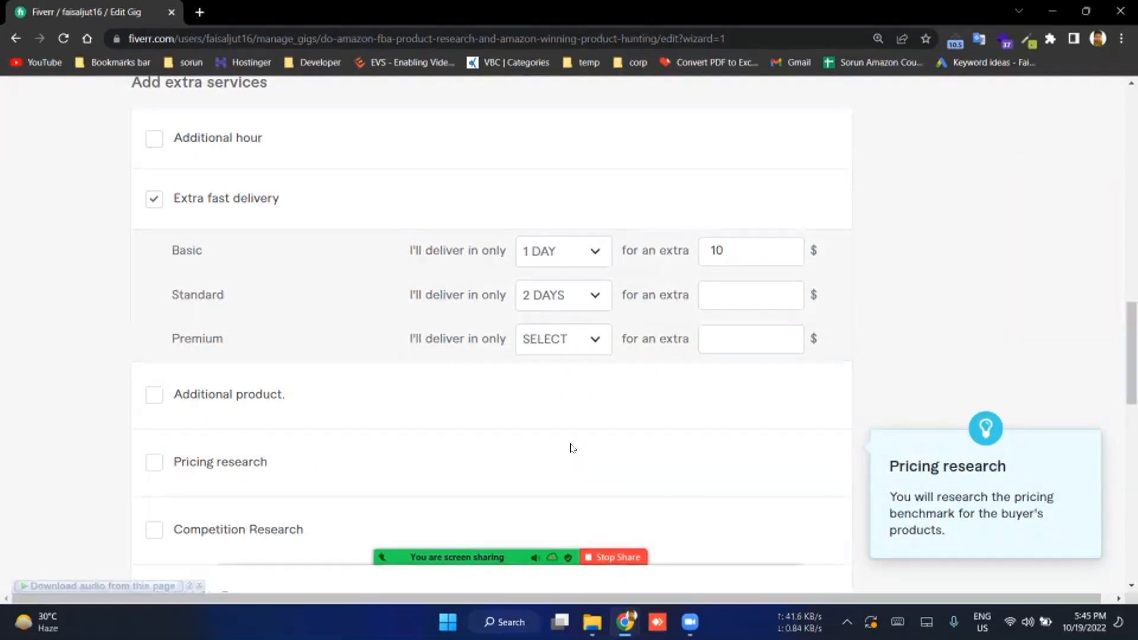
{"action": "left_click", "coordinate": [769, 290]}
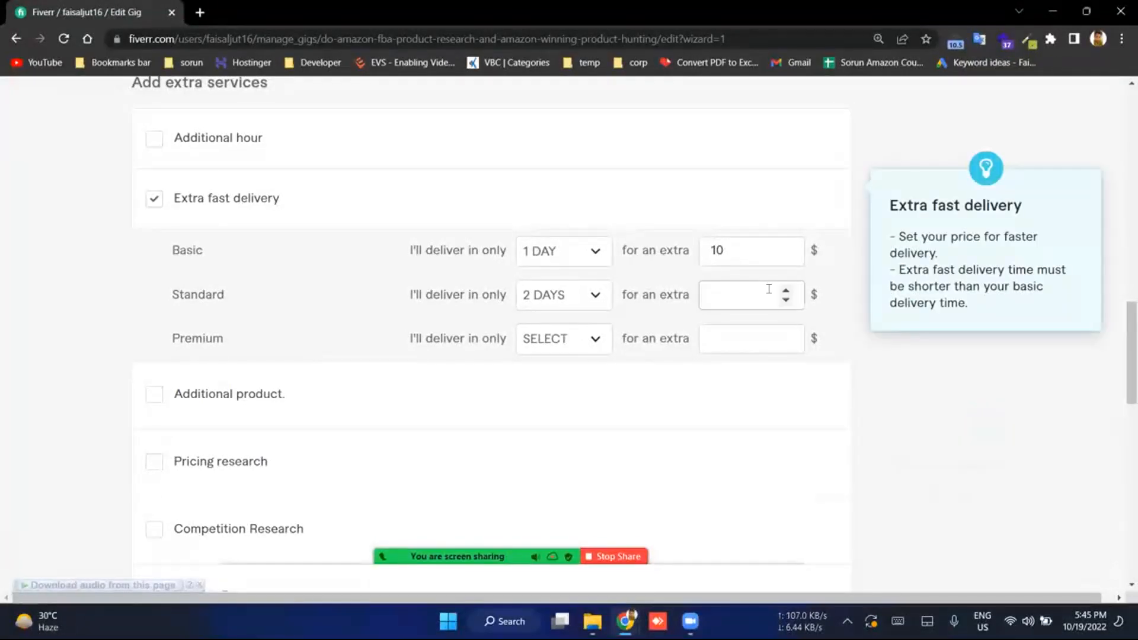
{"action": "type", "text": "20"}
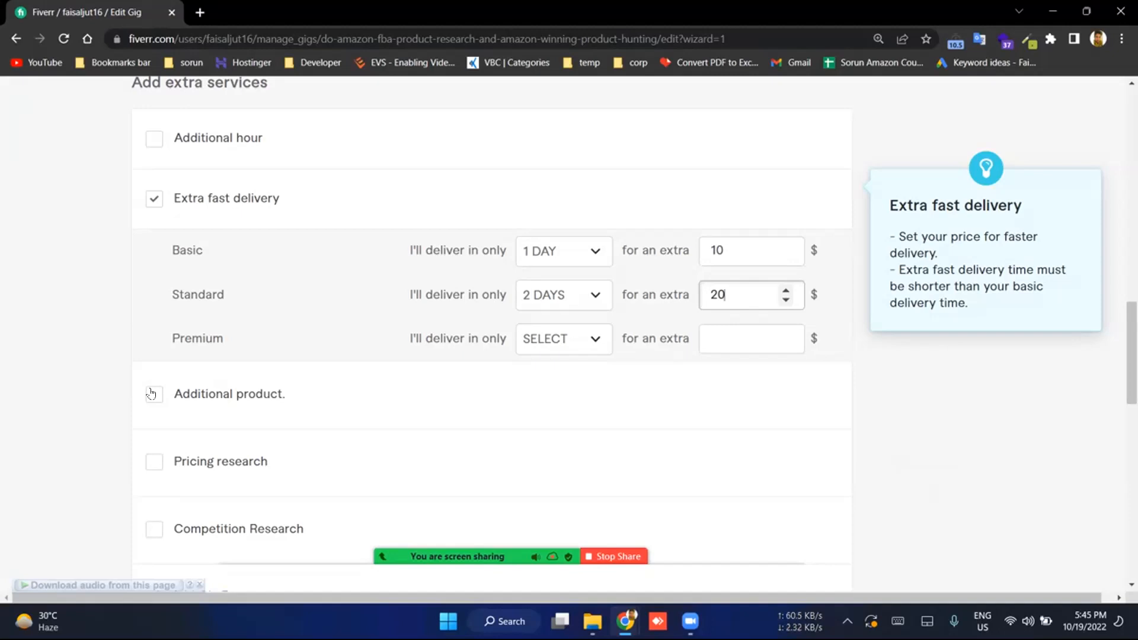
Step: Offer the Additional product extra service for an extra $20 and 1 additional day
{"action": "left_click", "coordinate": [154, 395]}
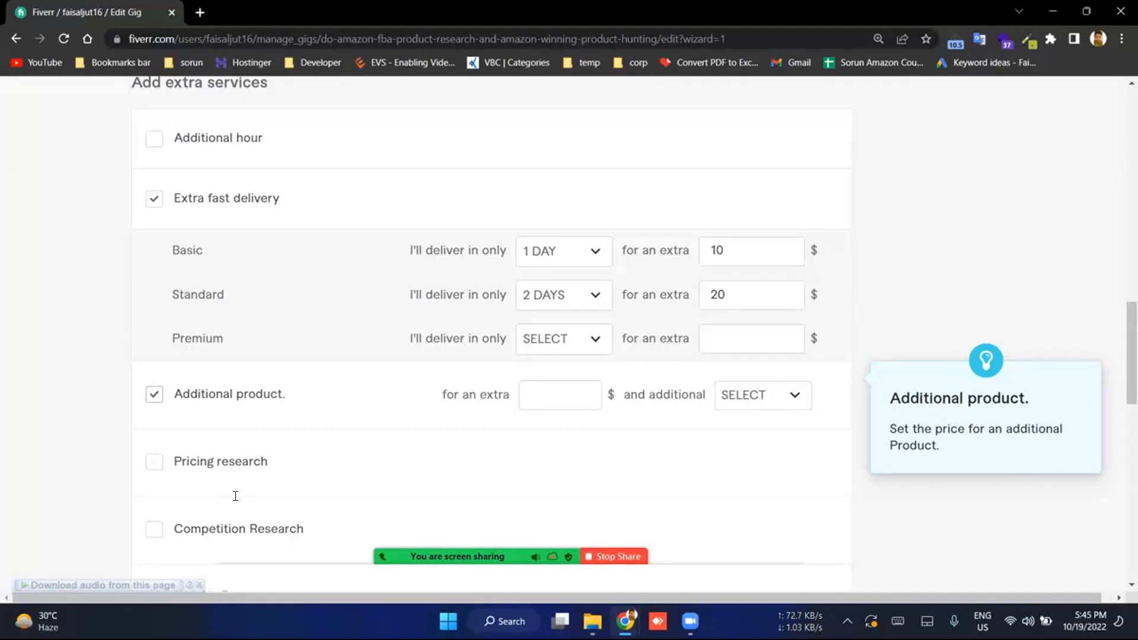
{"action": "scroll", "coordinate": [236, 497], "scroll_direction": "up", "scroll_amount": 8}
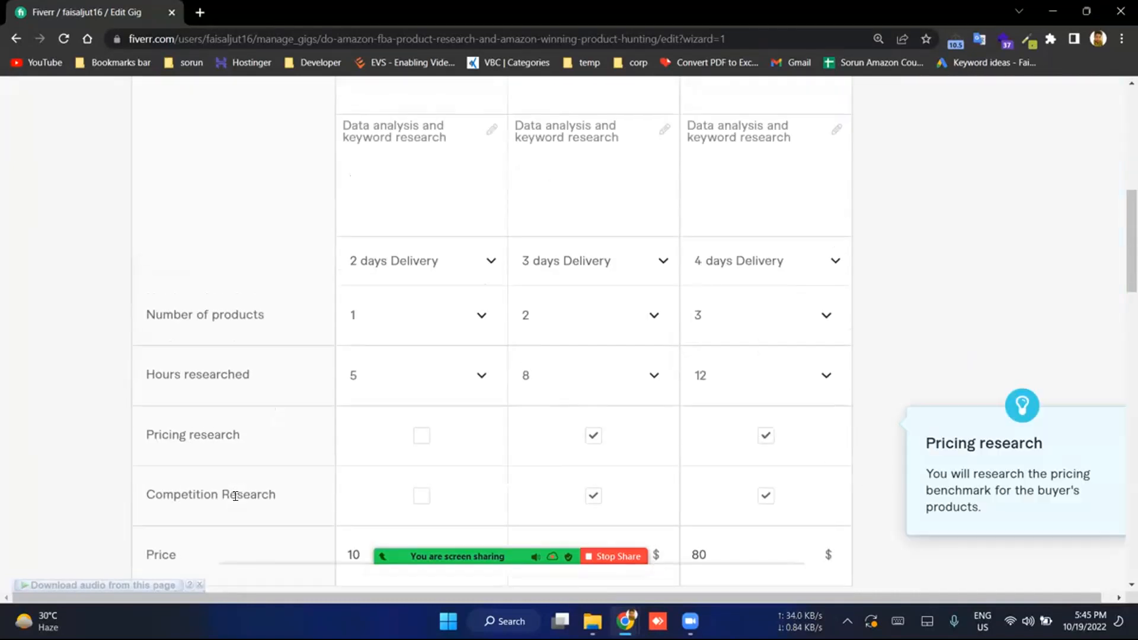
{"action": "mouse_move", "coordinate": [237, 499]}
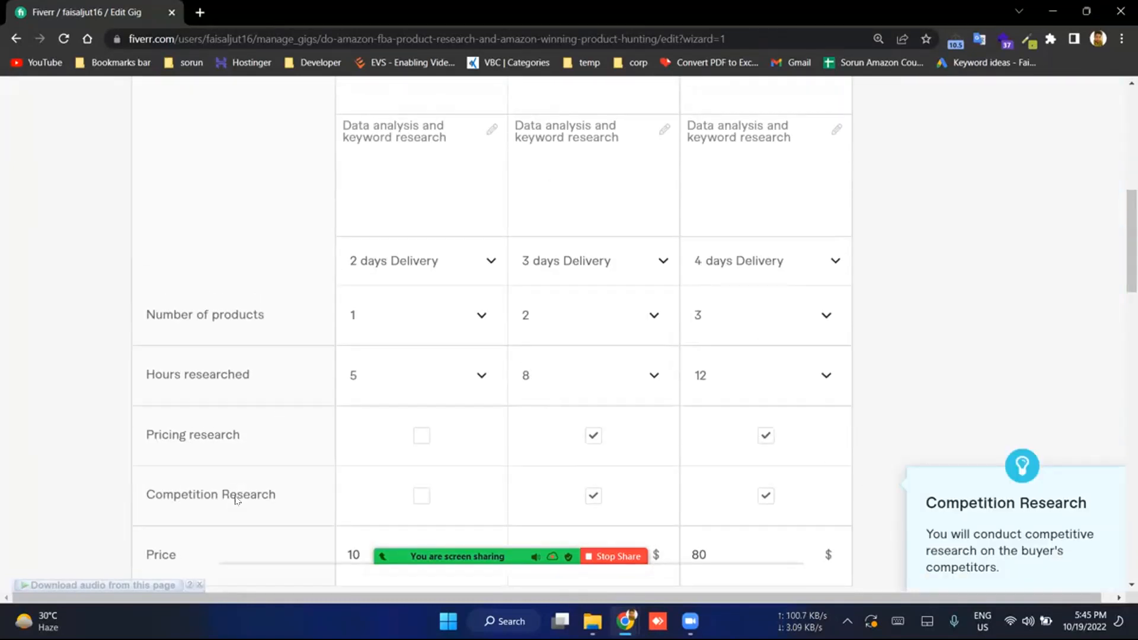
{"action": "scroll", "coordinate": [235, 499], "scroll_direction": "up", "scroll_amount": 2}
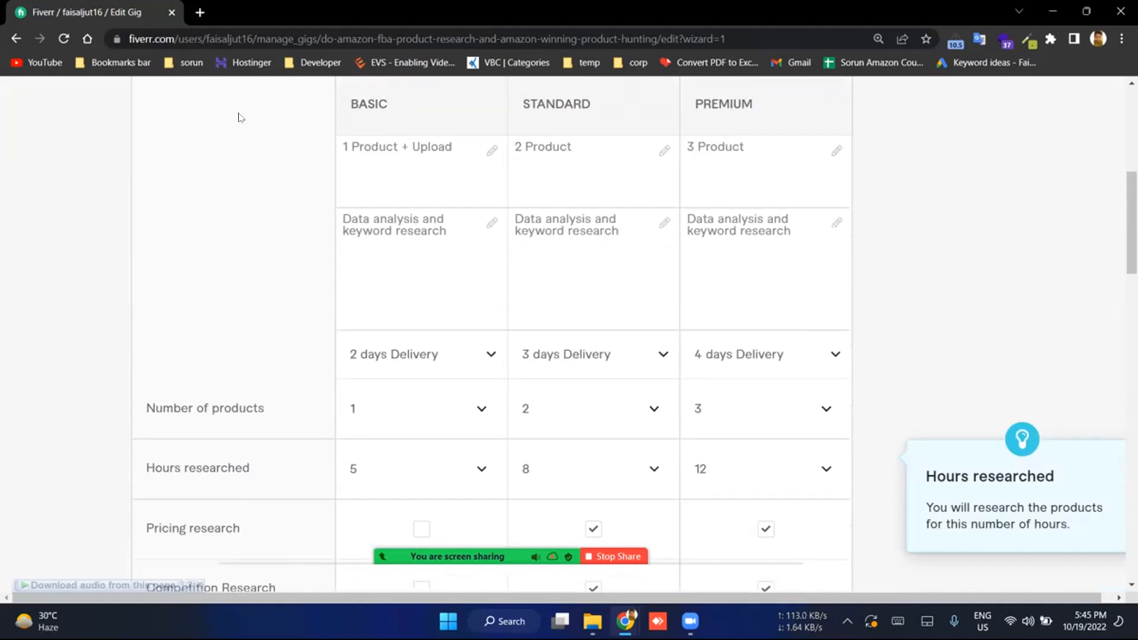
{"action": "scroll", "coordinate": [208, 314], "scroll_direction": "down", "scroll_amount": 7}
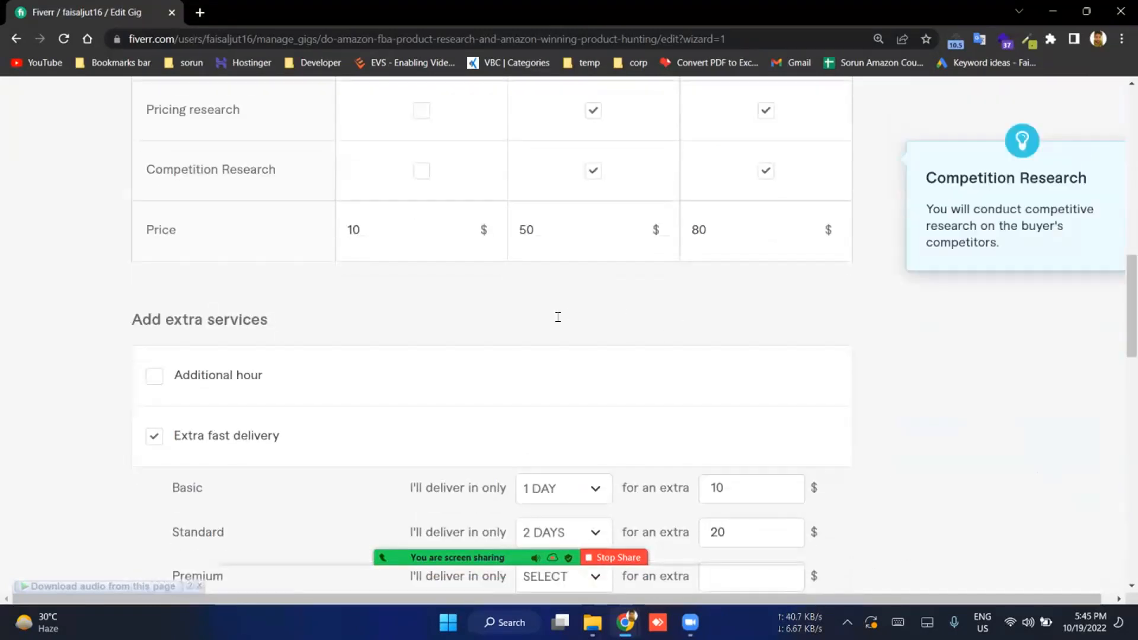
{"action": "scroll", "coordinate": [557, 317], "scroll_direction": "down", "scroll_amount": 8}
{"action": "scroll", "coordinate": [557, 317], "scroll_direction": "up", "scroll_amount": 3}
{"action": "left_click", "coordinate": [537, 314]}
{"action": "type", "text": "1"}
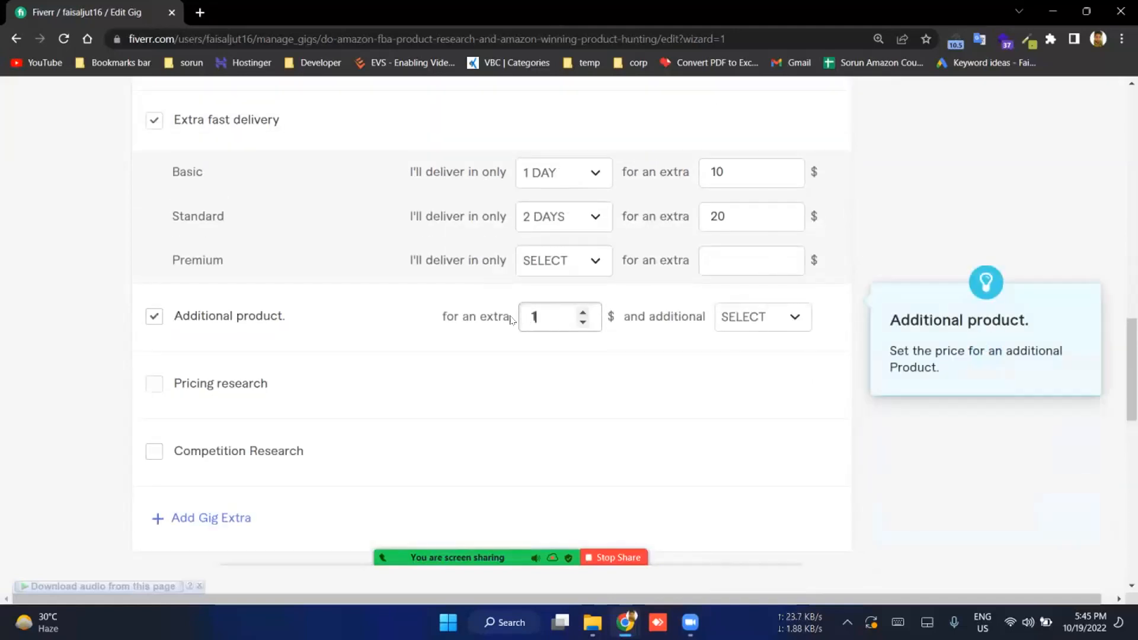
{"action": "key", "text": "ctrl+a"}
{"action": "type", "text": "20"}
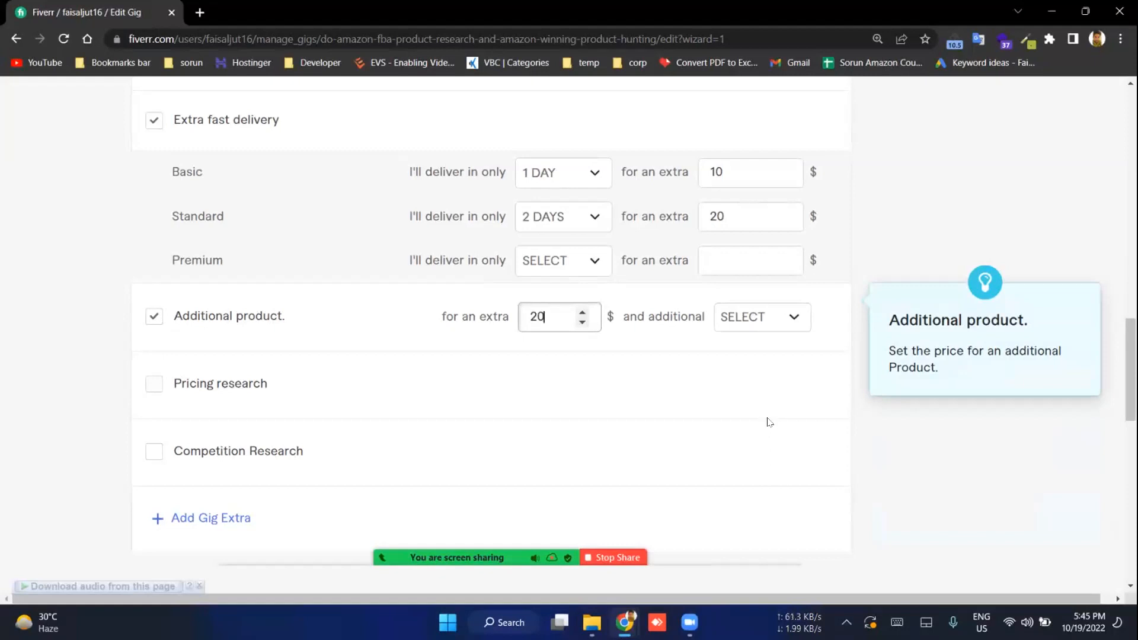
{"action": "left_click", "coordinate": [762, 317]}
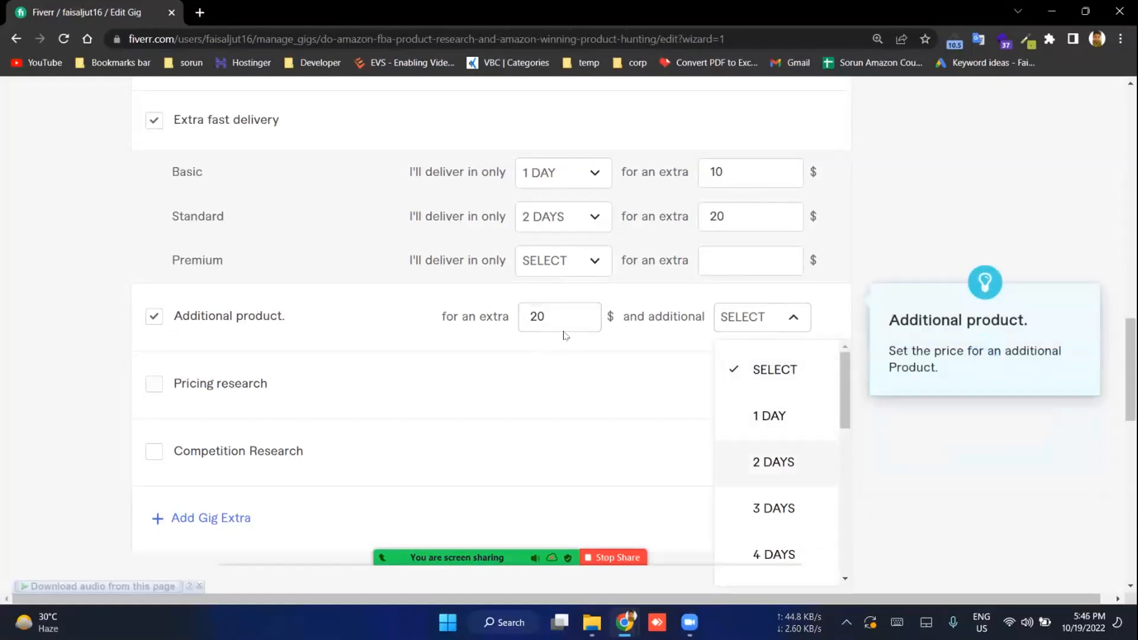
{"action": "left_click", "coordinate": [774, 415]}
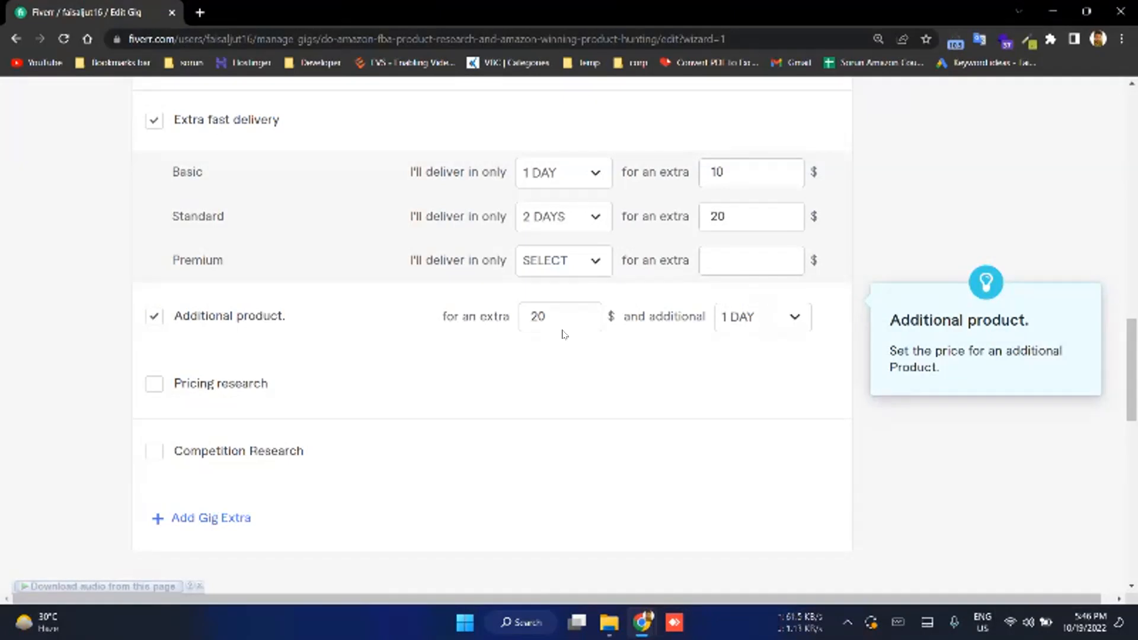
{"action": "scroll", "coordinate": [168, 246], "scroll_direction": "down", "scroll_amount": 3}
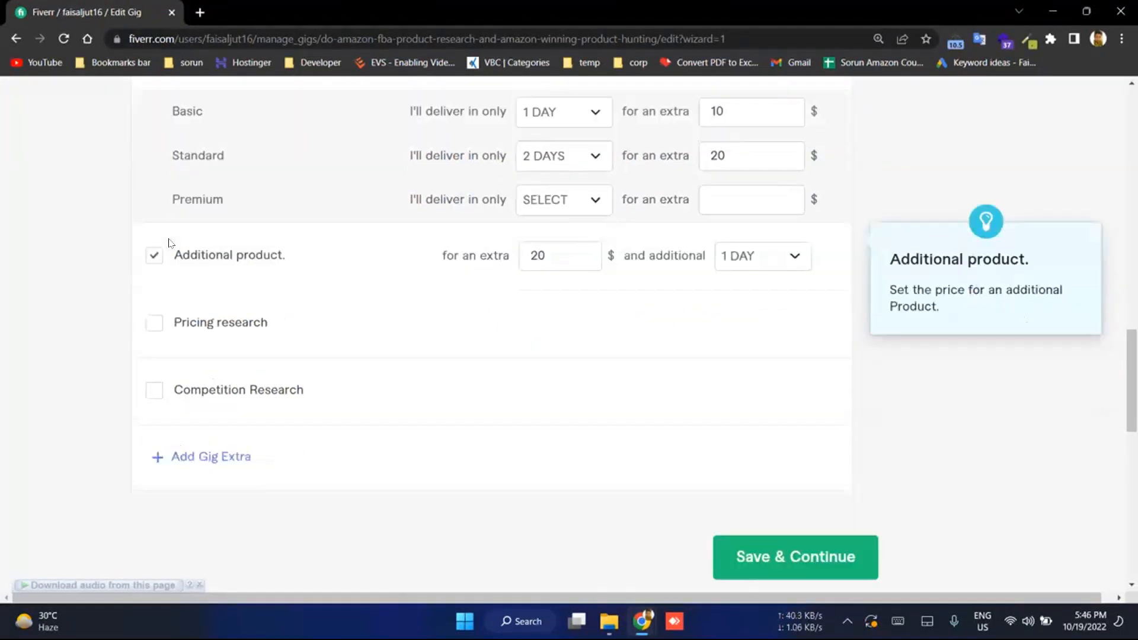
{"action": "left_click", "coordinate": [152, 237]}
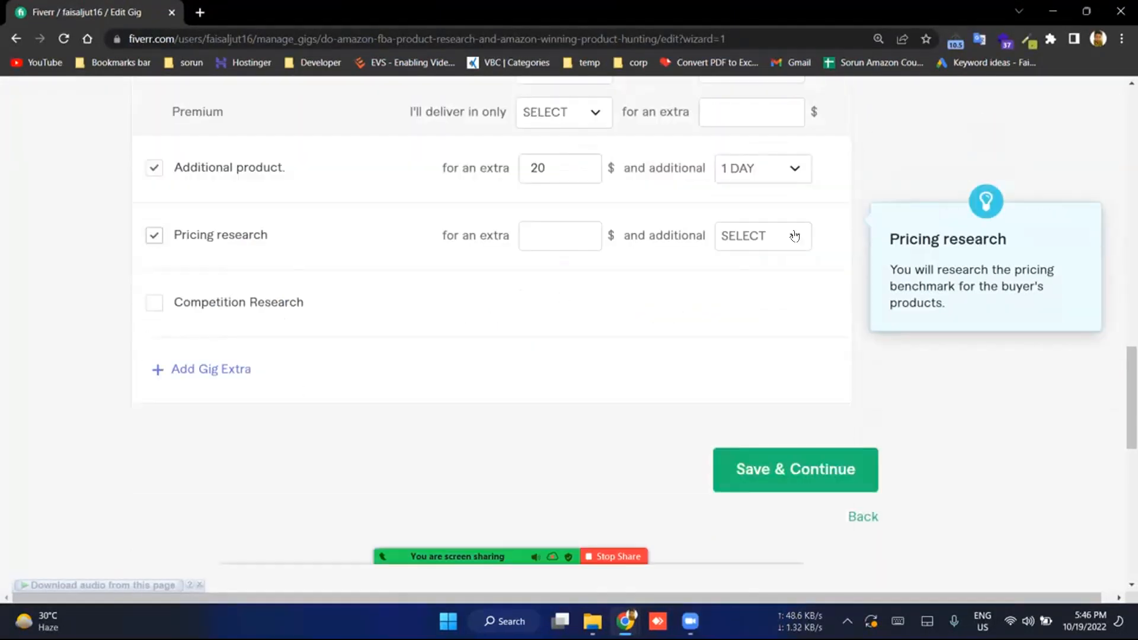
{"action": "left_click", "coordinate": [794, 237]}
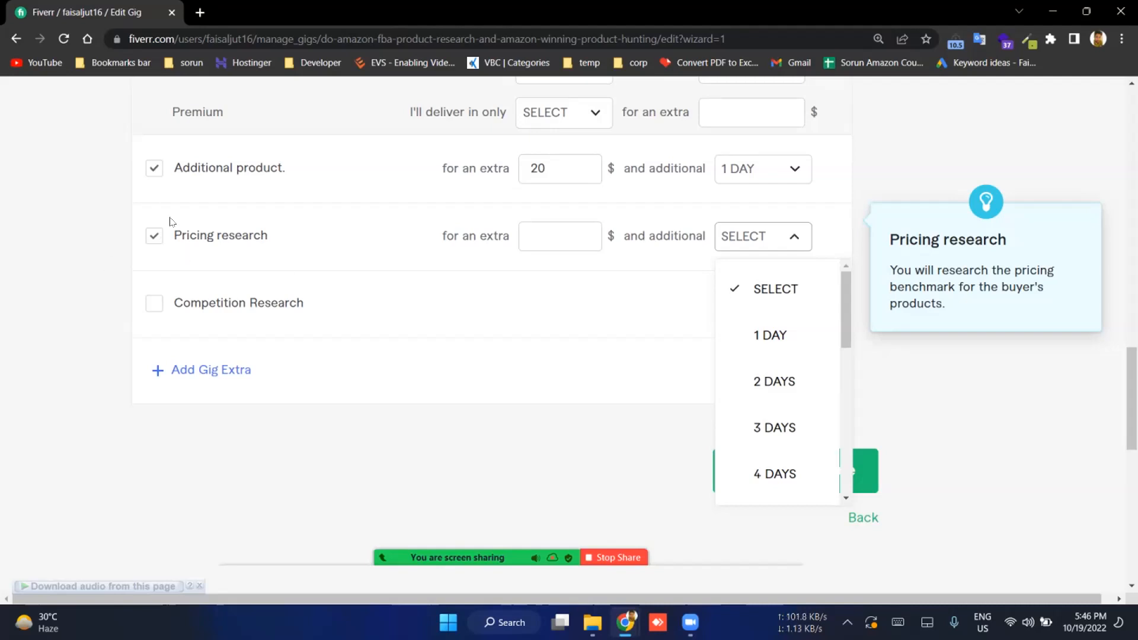
{"action": "mouse_move", "coordinate": [232, 328]}
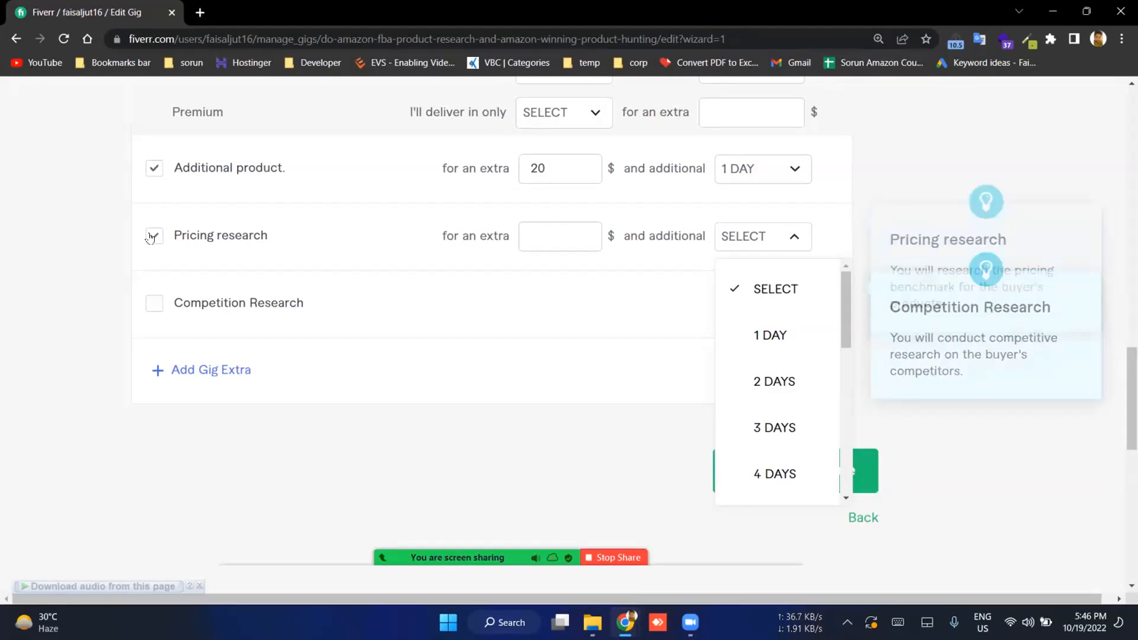
{"action": "left_click", "coordinate": [151, 238]}
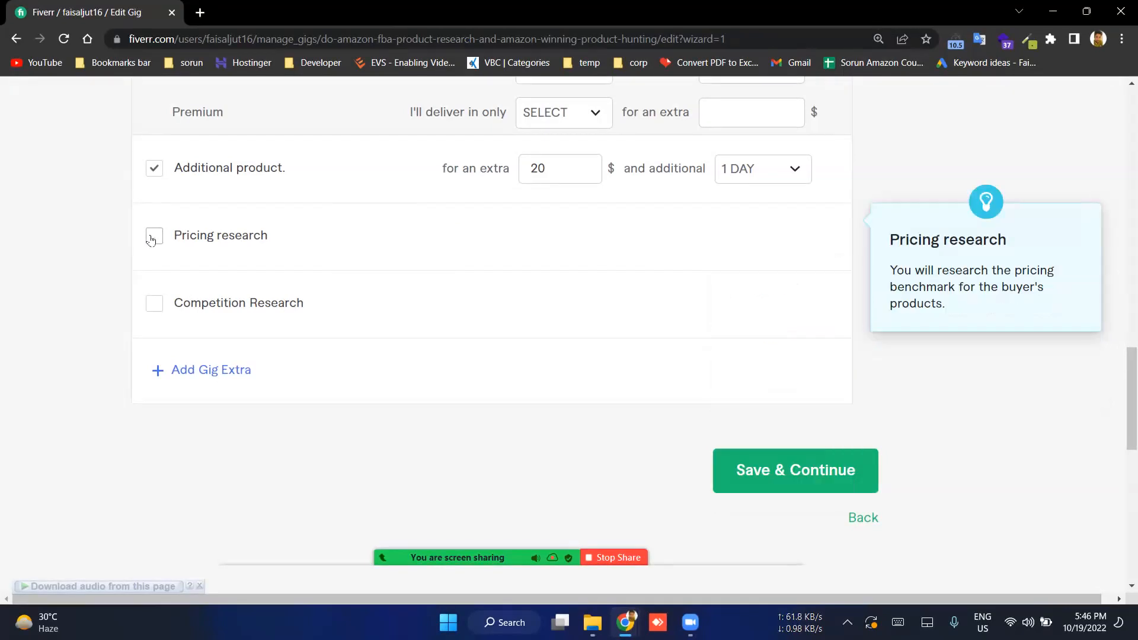
Step: Offer the Pricing research extra service for an extra $5
{"action": "left_click", "coordinate": [565, 238]}
{"action": "type", "text": "5"}
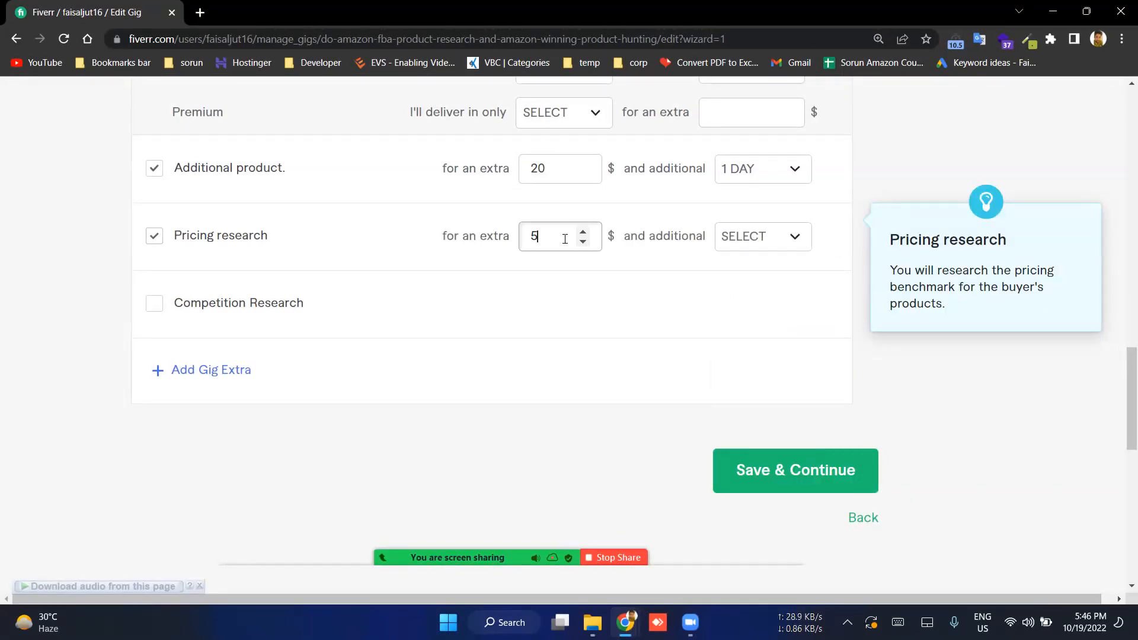
{"action": "left_click", "coordinate": [765, 243]}
{"action": "left_click", "coordinate": [514, 240]}
Step: Offer the Competition Research extra service for an extra $5
{"action": "left_click", "coordinate": [153, 307]}
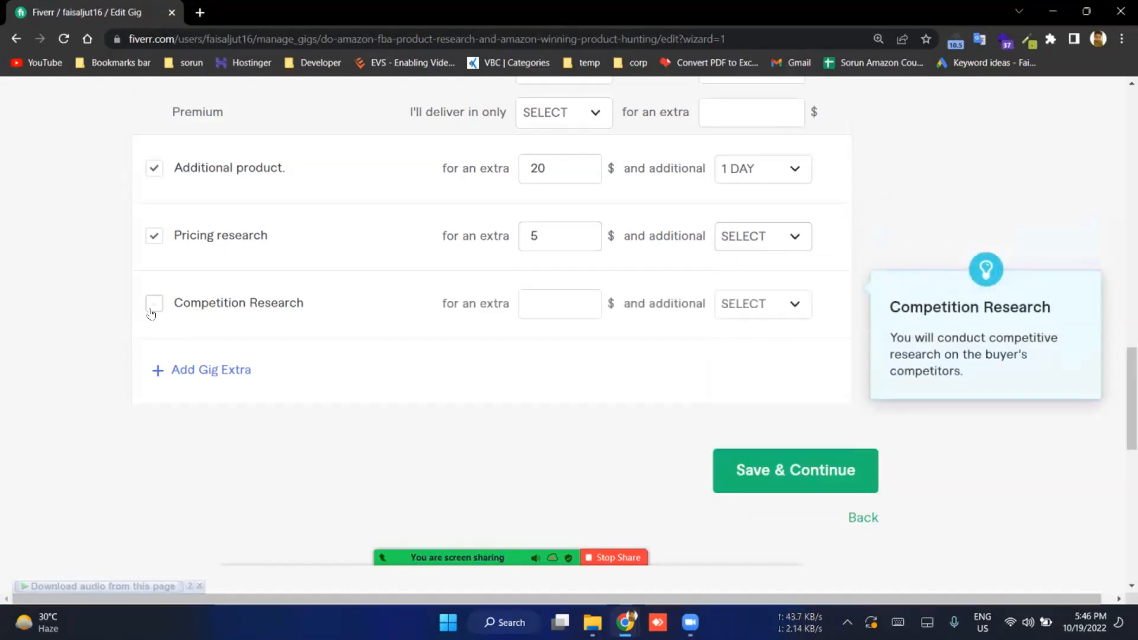
{"action": "left_click", "coordinate": [160, 301]}
{"action": "left_click", "coordinate": [155, 303]}
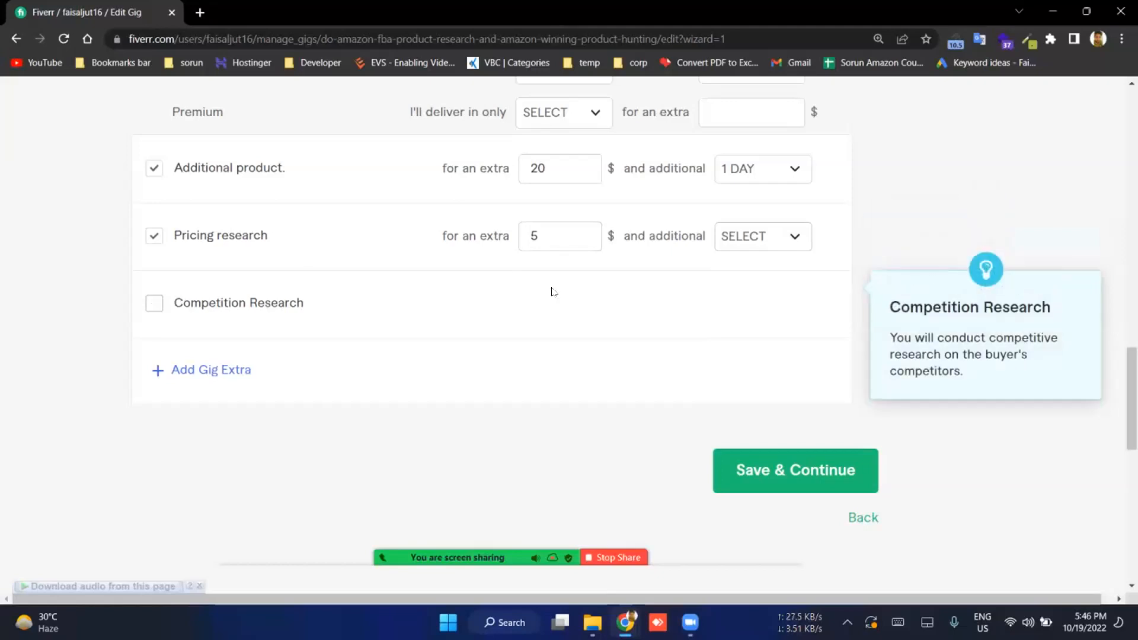
{"action": "left_click", "coordinate": [553, 296]}
{"action": "type", "text": "5"}
Step: Set the additional delivery time to 1 day for both the Pricing research and Competition Research extras
{"action": "left_click", "coordinate": [791, 236]}
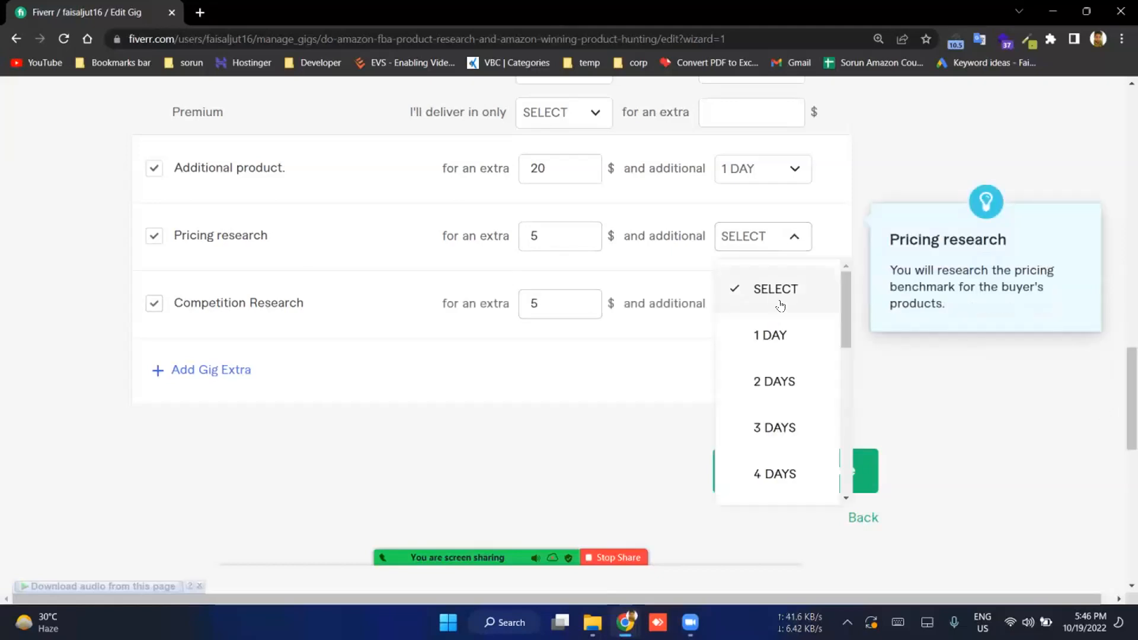
{"action": "left_click", "coordinate": [767, 335]}
{"action": "left_click", "coordinate": [756, 300]}
{"action": "left_click", "coordinate": [758, 400]}
Step: Try adding a blank custom gig extra below Competition Research and deselect it
{"action": "scroll", "coordinate": [557, 378], "scroll_direction": "up", "scroll_amount": 10}
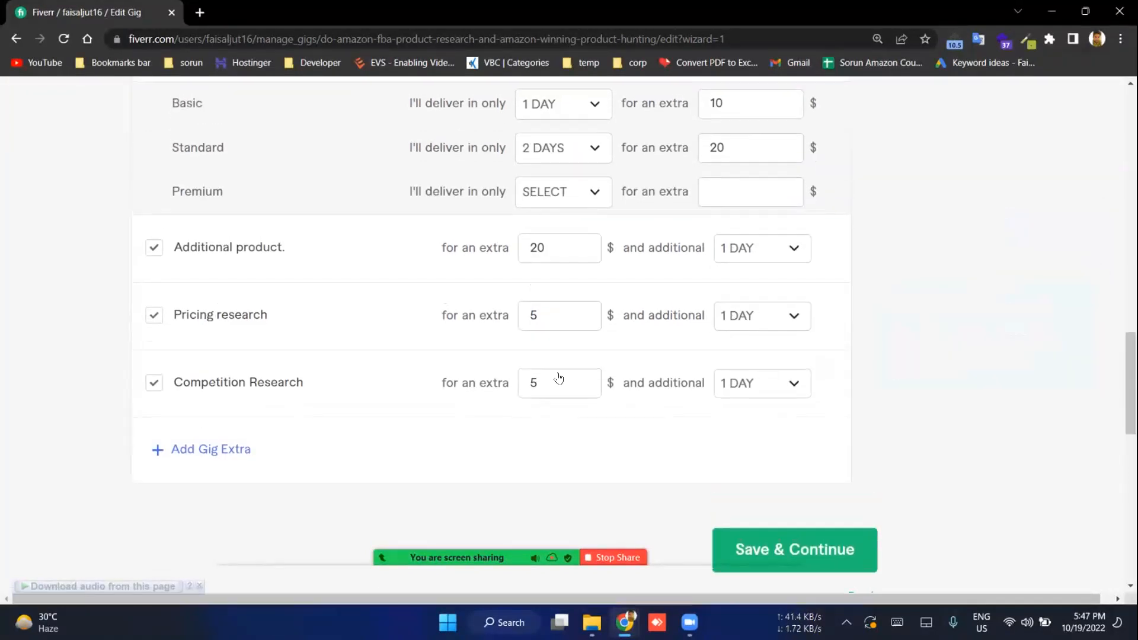
{"action": "scroll", "coordinate": [421, 452], "scroll_direction": "down", "scroll_amount": 6}
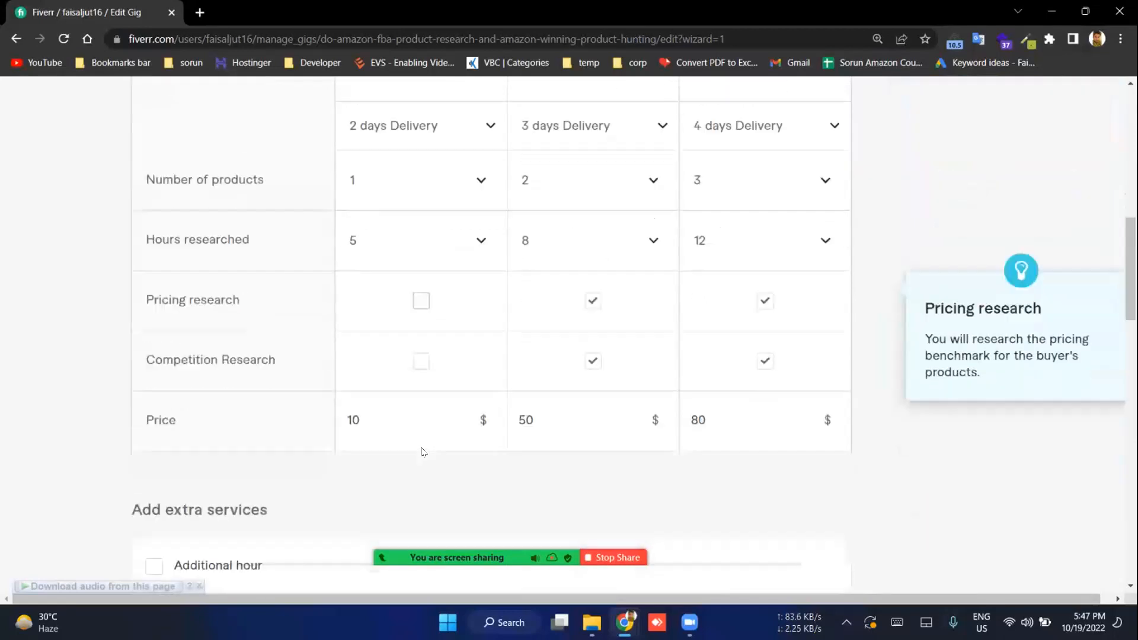
{"action": "scroll", "coordinate": [424, 451], "scroll_direction": "down", "scroll_amount": 5}
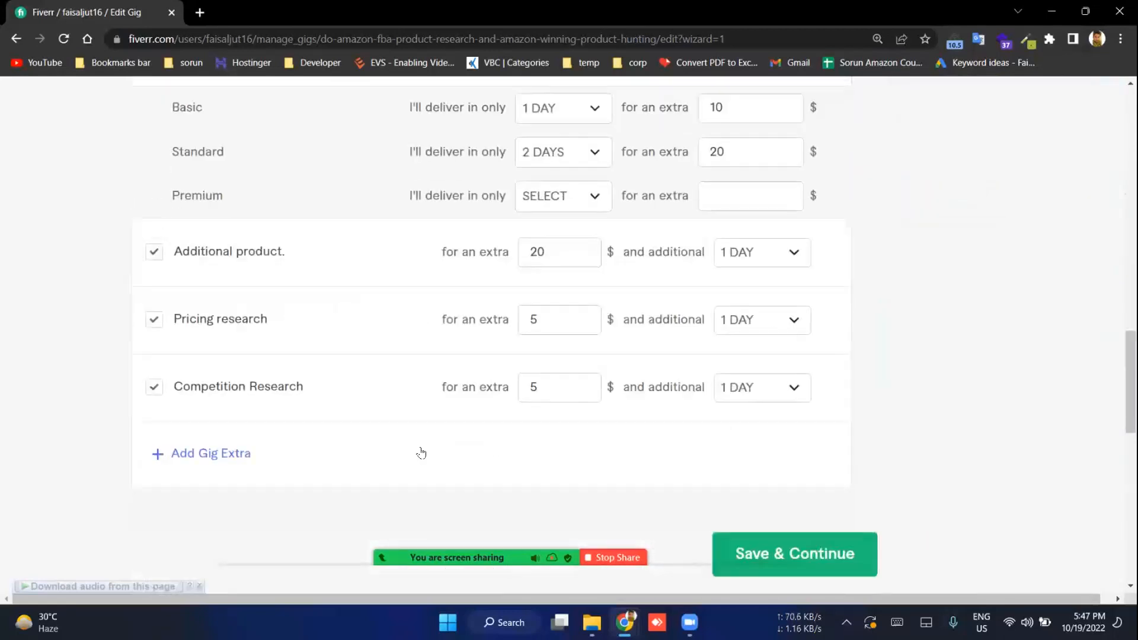
{"action": "left_click", "coordinate": [421, 453]}
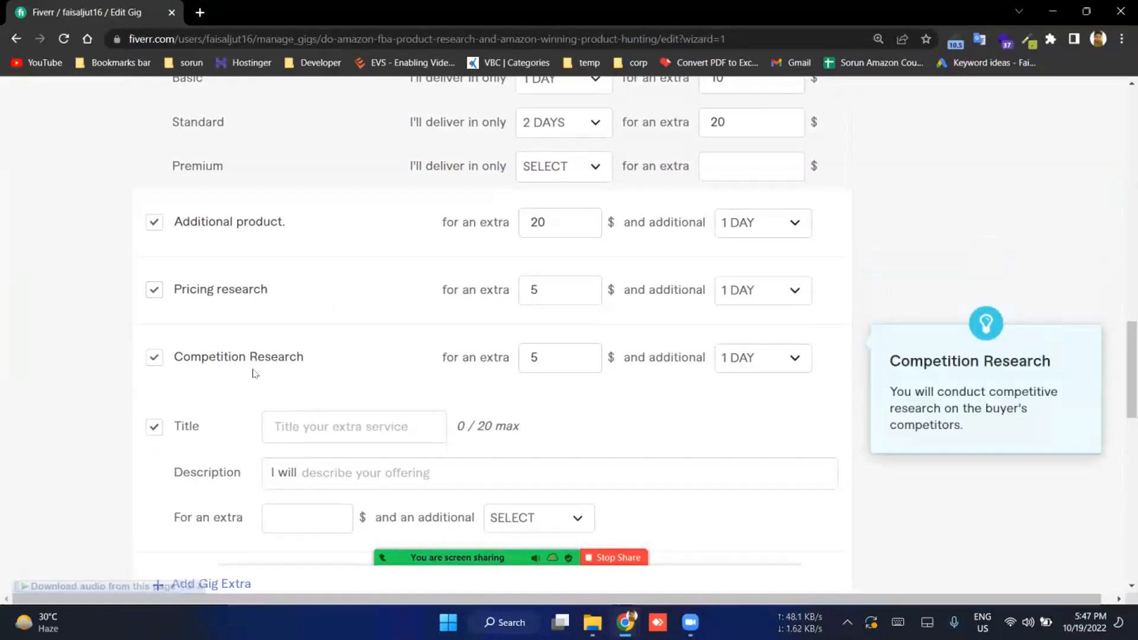
{"action": "left_click", "coordinate": [152, 433]}
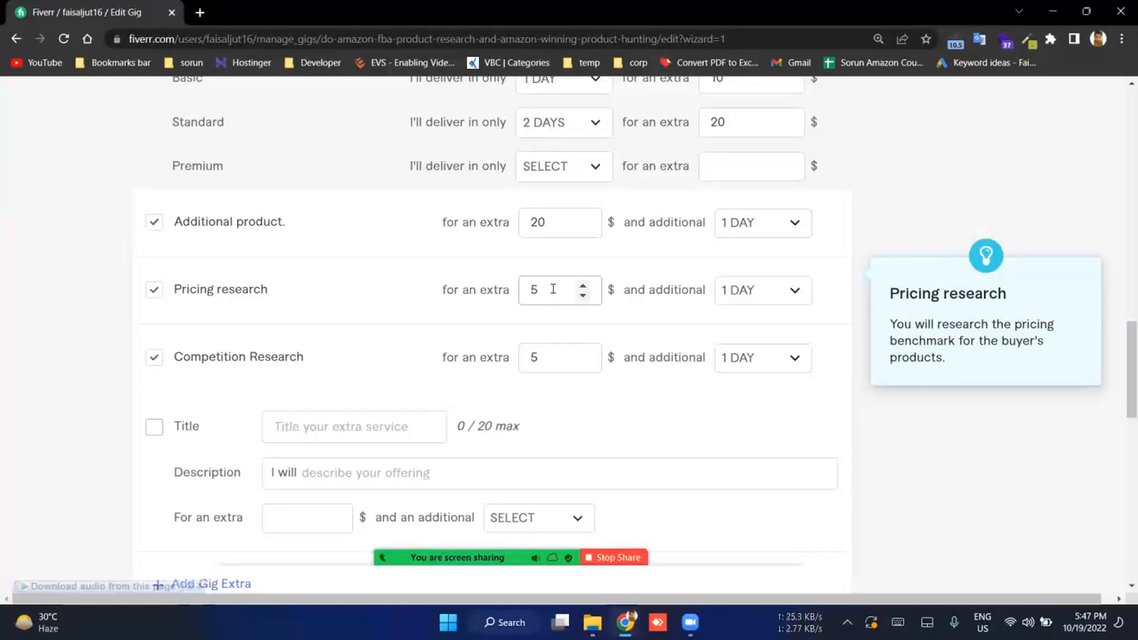
{"action": "scroll", "coordinate": [553, 289], "scroll_direction": "down", "scroll_amount": 3}
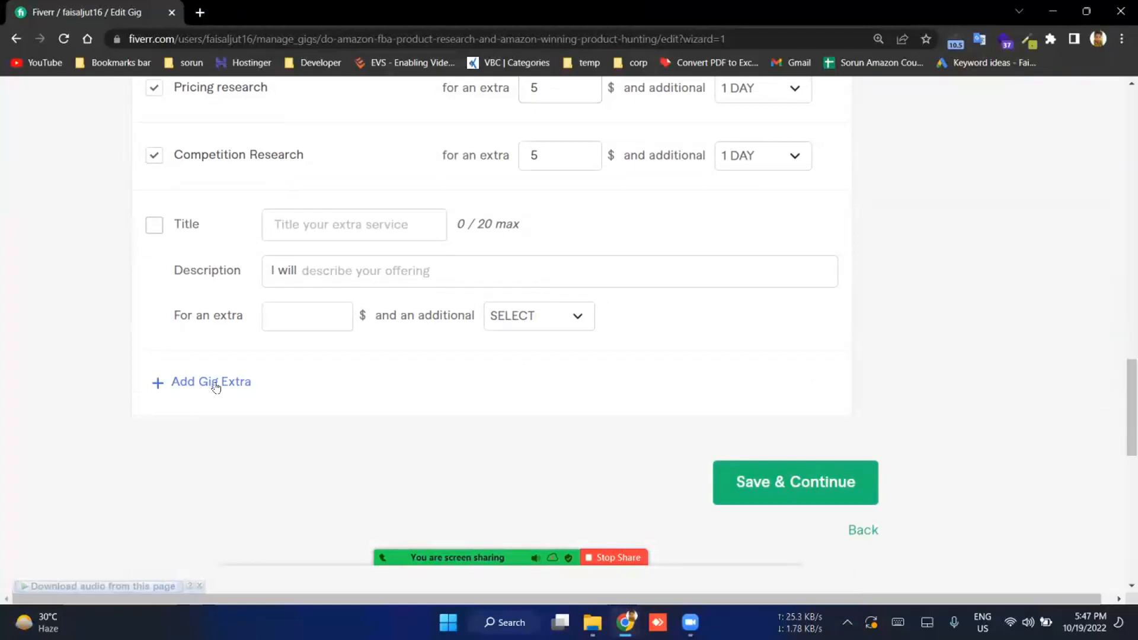
Step: Look over the blank gig extra's title, description, price and delivery-time fields, and continue to the Description & FAQ section
{"action": "left_click", "coordinate": [351, 226]}
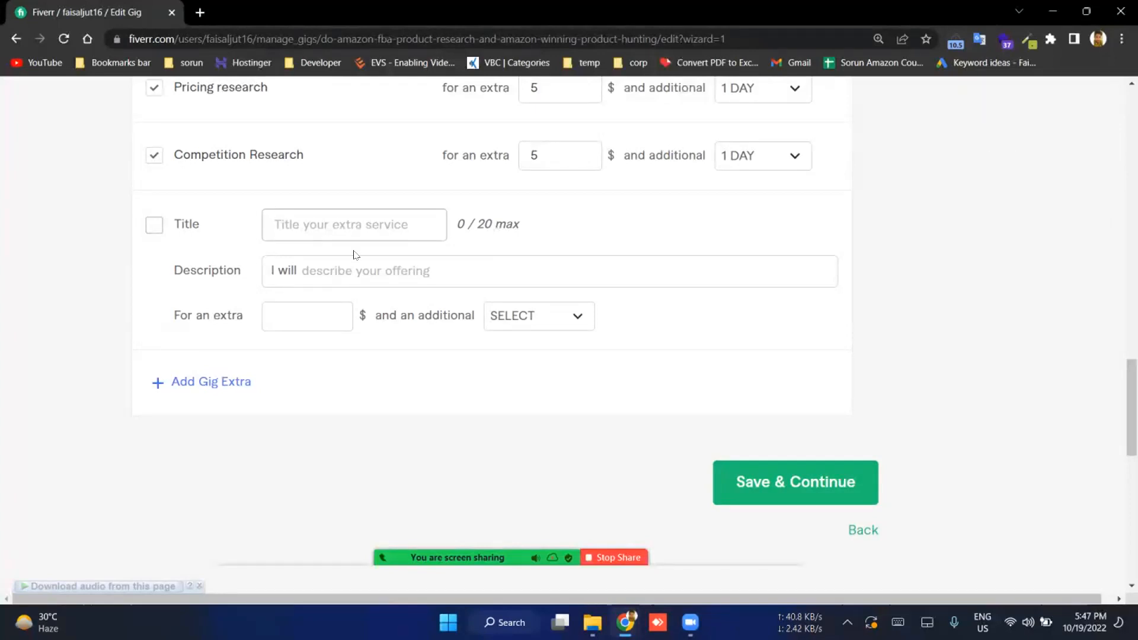
{"action": "left_click", "coordinate": [322, 305]}
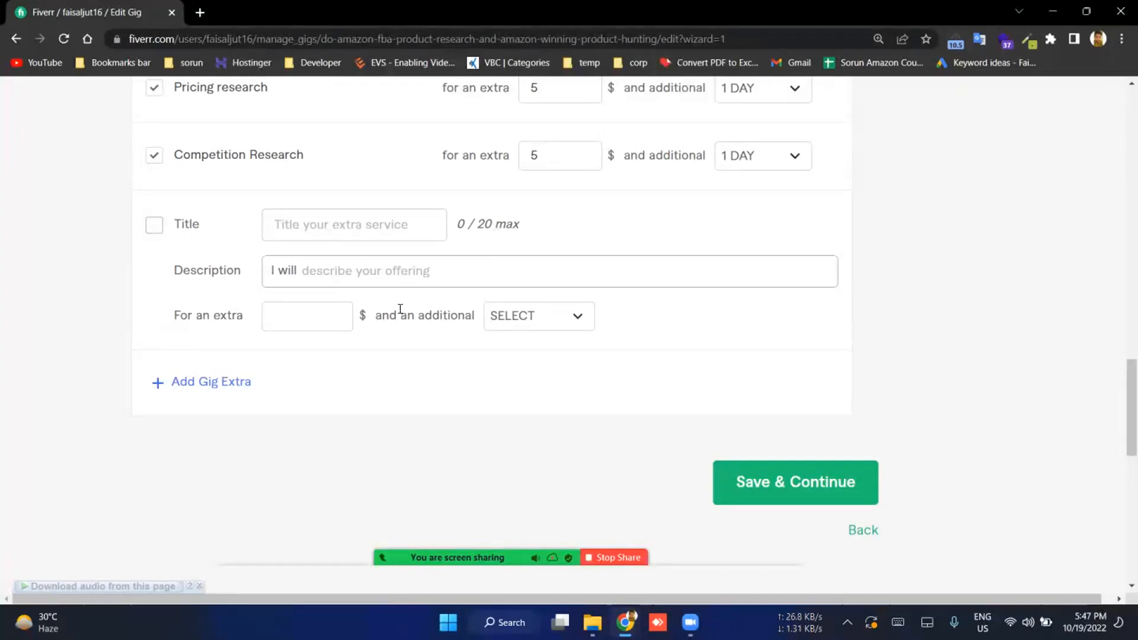
{"action": "left_click", "coordinate": [534, 316]}
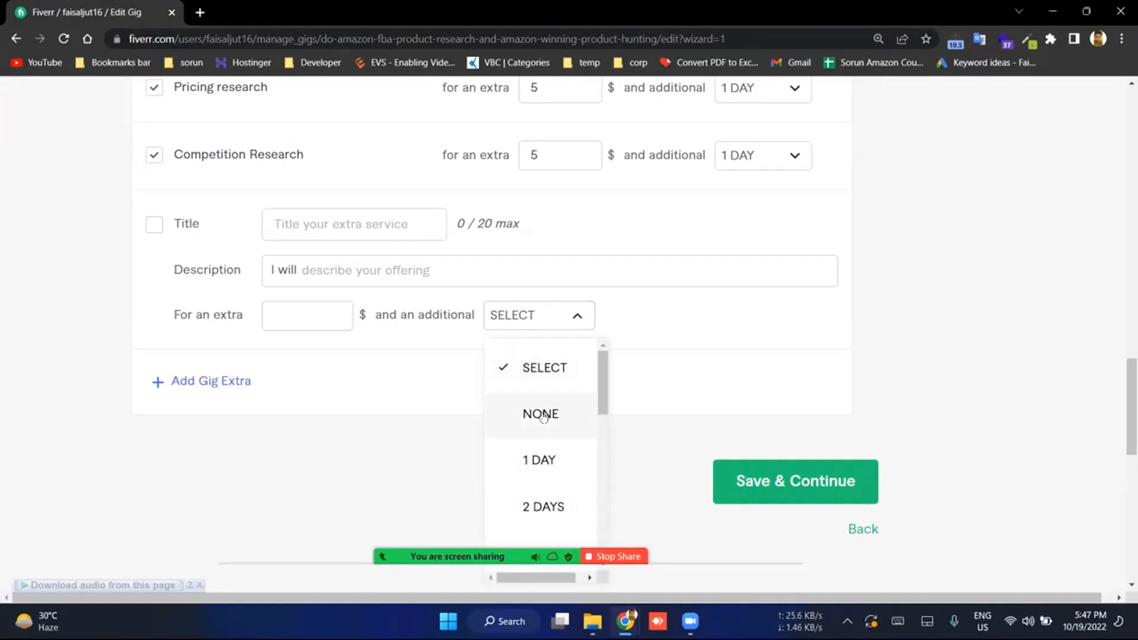
{"action": "left_click", "coordinate": [543, 415]}
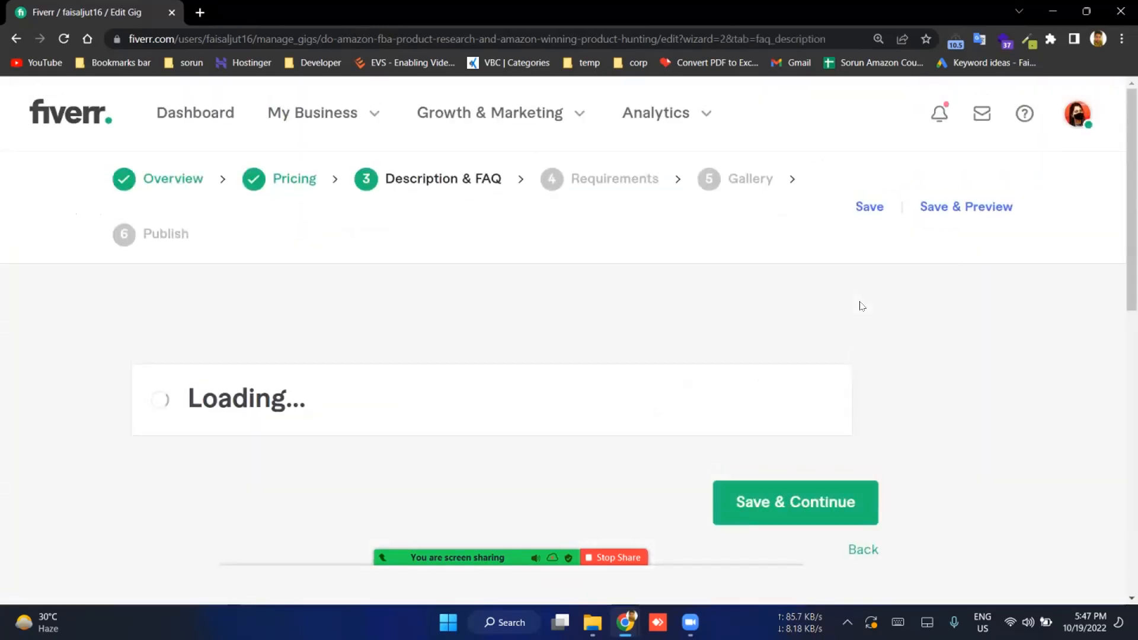
{"action": "scroll", "coordinate": [521, 183], "scroll_direction": "down", "scroll_amount": 3}
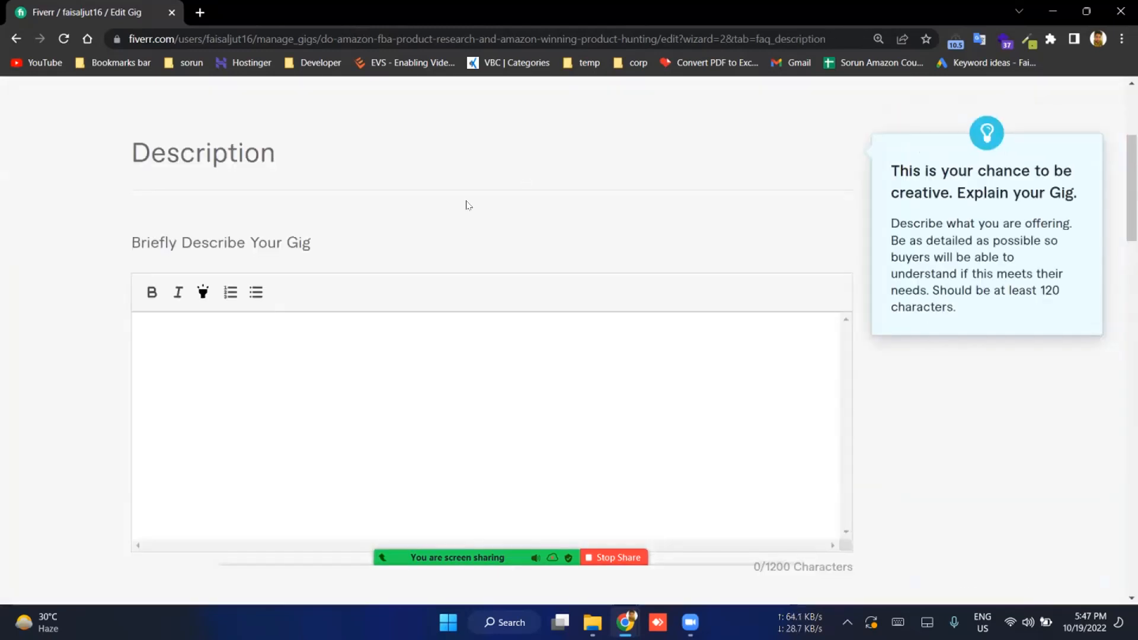
{"action": "scroll", "coordinate": [338, 252], "scroll_direction": "down", "scroll_amount": 1}
Step: Switch to the reference gig in the incognito window and read its About This Gig text plus the industry, platform and language details
{"action": "key", "text": "alt+Tab"}
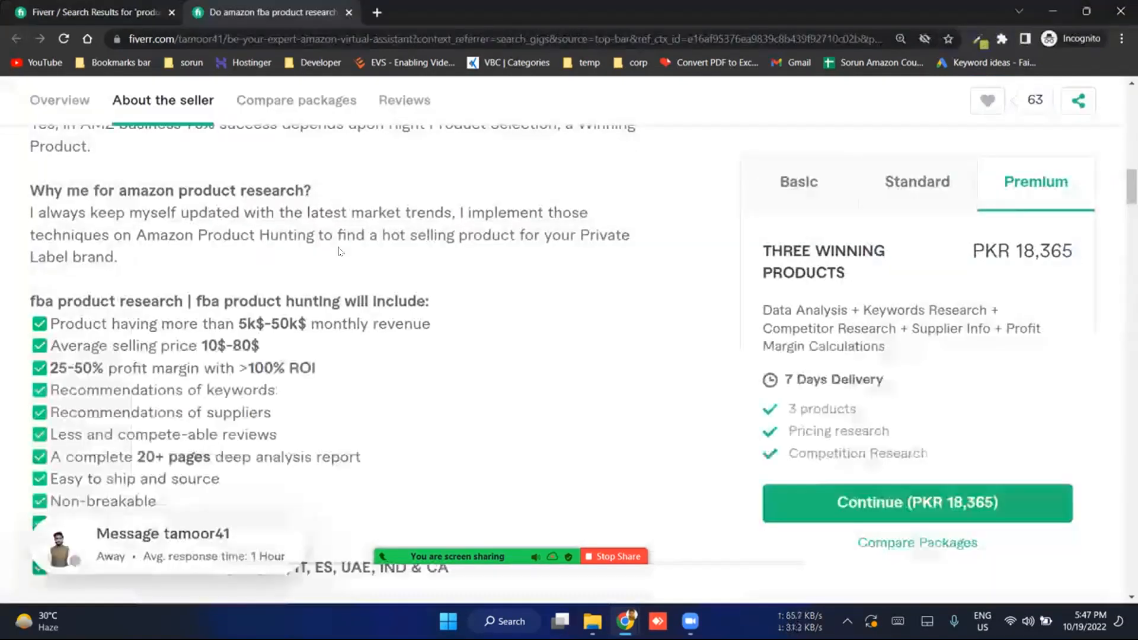
{"action": "scroll", "coordinate": [338, 251], "scroll_direction": "up", "scroll_amount": 3}
{"action": "scroll", "coordinate": [339, 247], "scroll_direction": "up", "scroll_amount": 3}
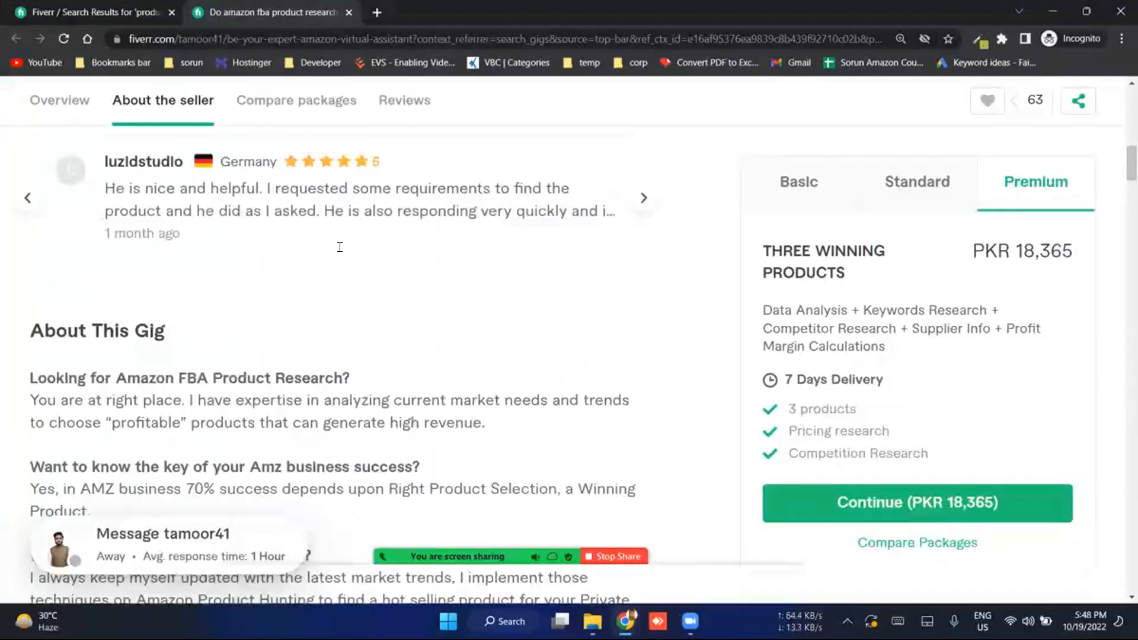
{"action": "scroll", "coordinate": [338, 249], "scroll_direction": "down", "scroll_amount": 6}
{"action": "scroll", "coordinate": [338, 252], "scroll_direction": "down", "scroll_amount": 5}
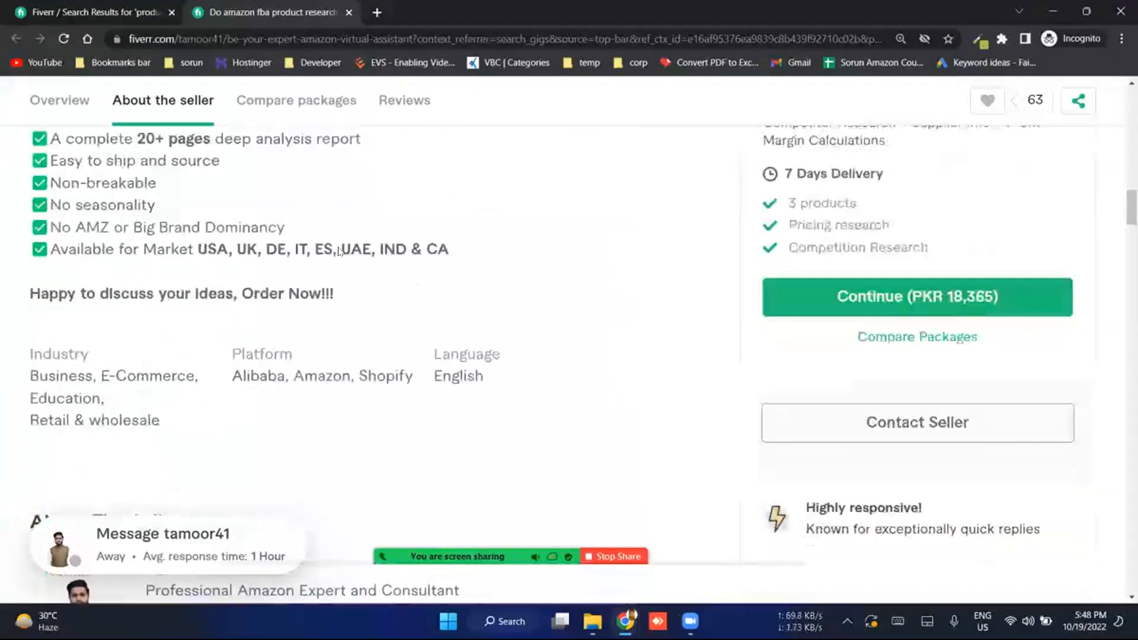
{"action": "scroll", "coordinate": [339, 252], "scroll_direction": "up", "scroll_amount": 2}
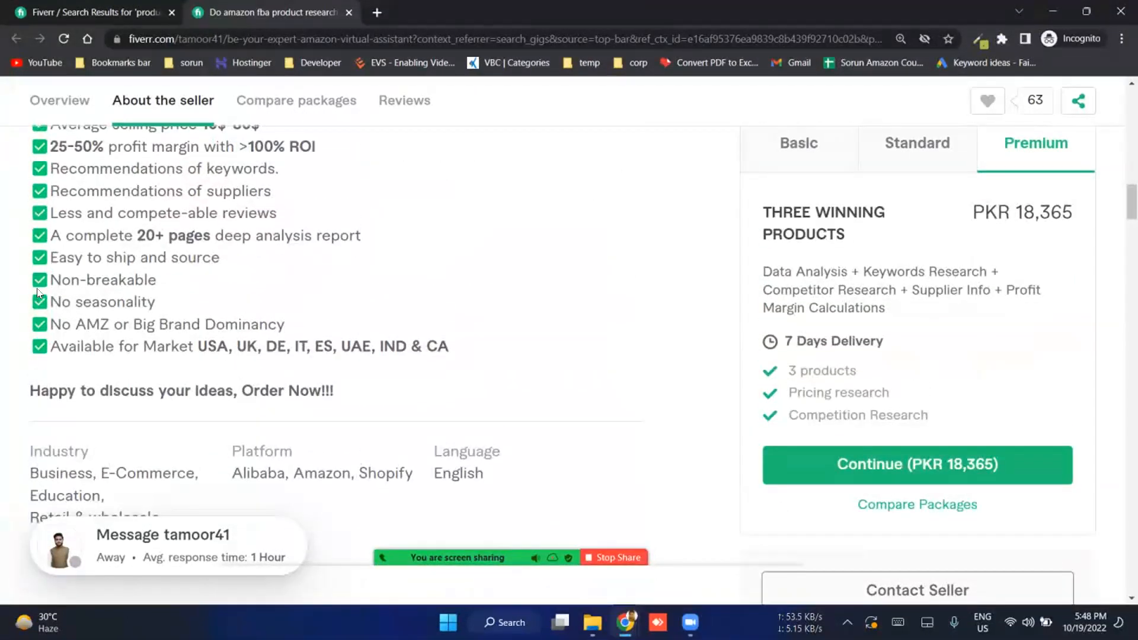
{"action": "scroll", "coordinate": [348, 364], "scroll_direction": "down", "scroll_amount": 3}
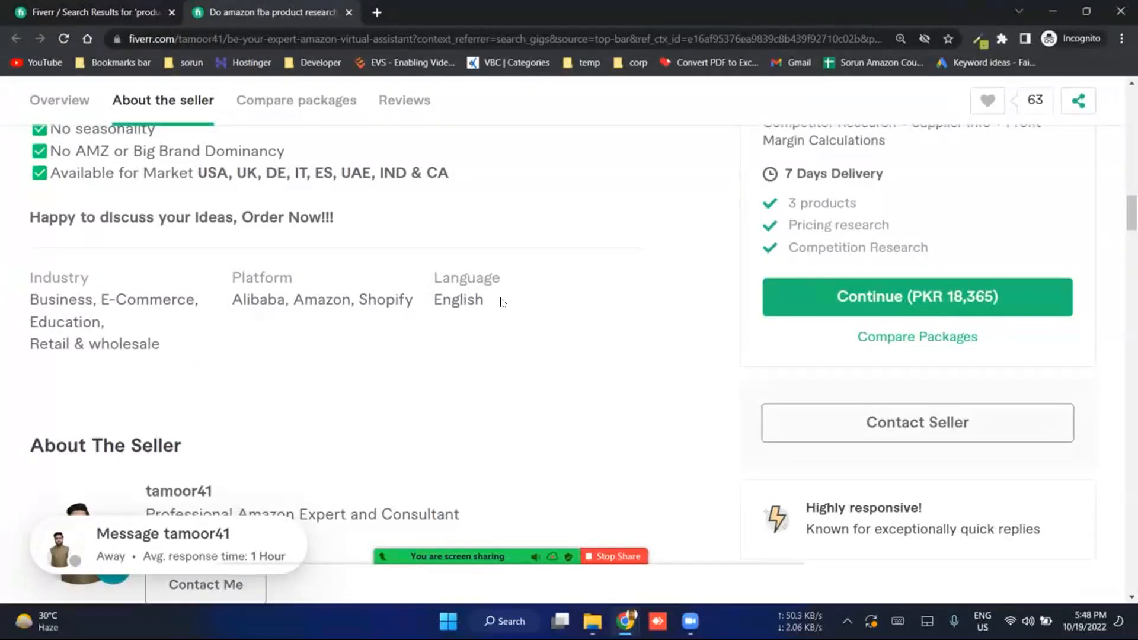
{"action": "triple_click", "coordinate": [76, 310]}
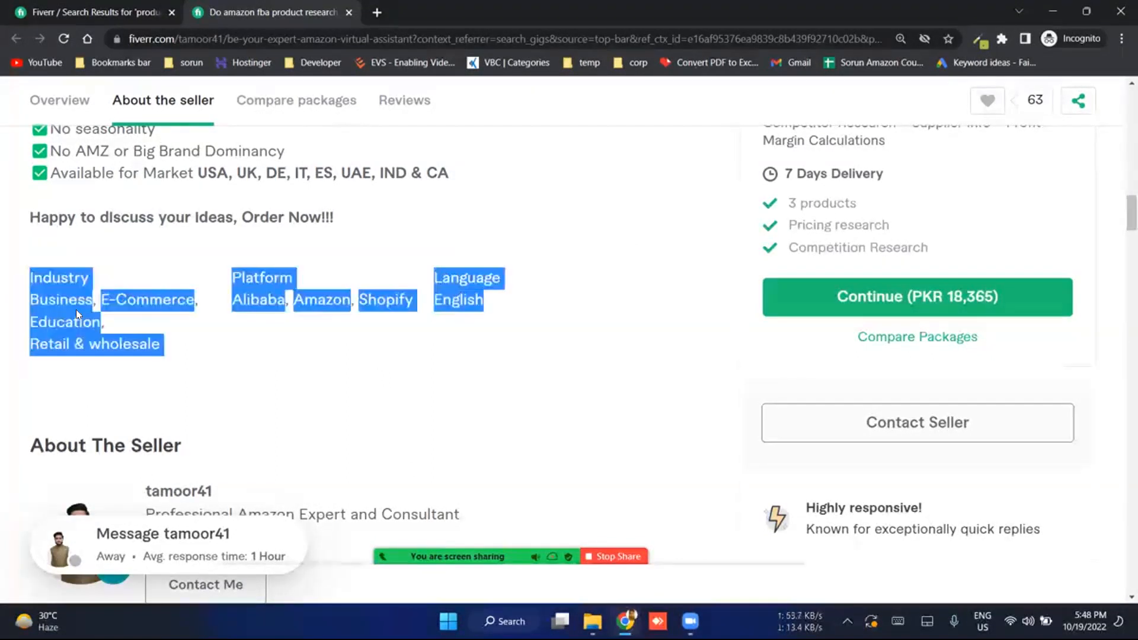
{"action": "left_click", "coordinate": [76, 310]}
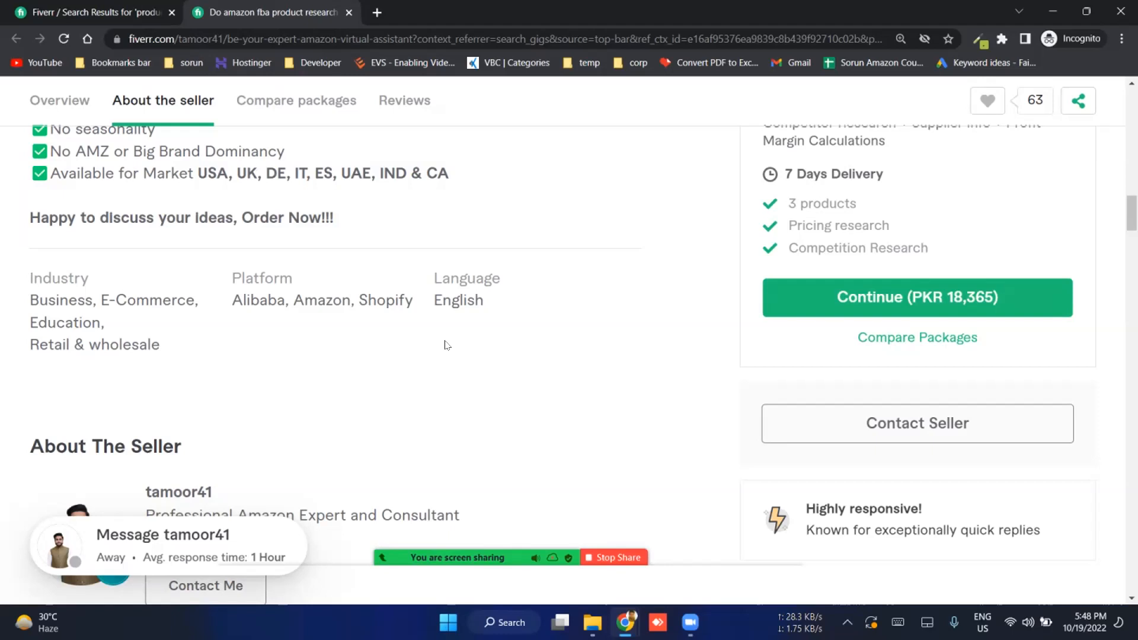
{"action": "scroll", "coordinate": [447, 344], "scroll_direction": "up", "scroll_amount": 3}
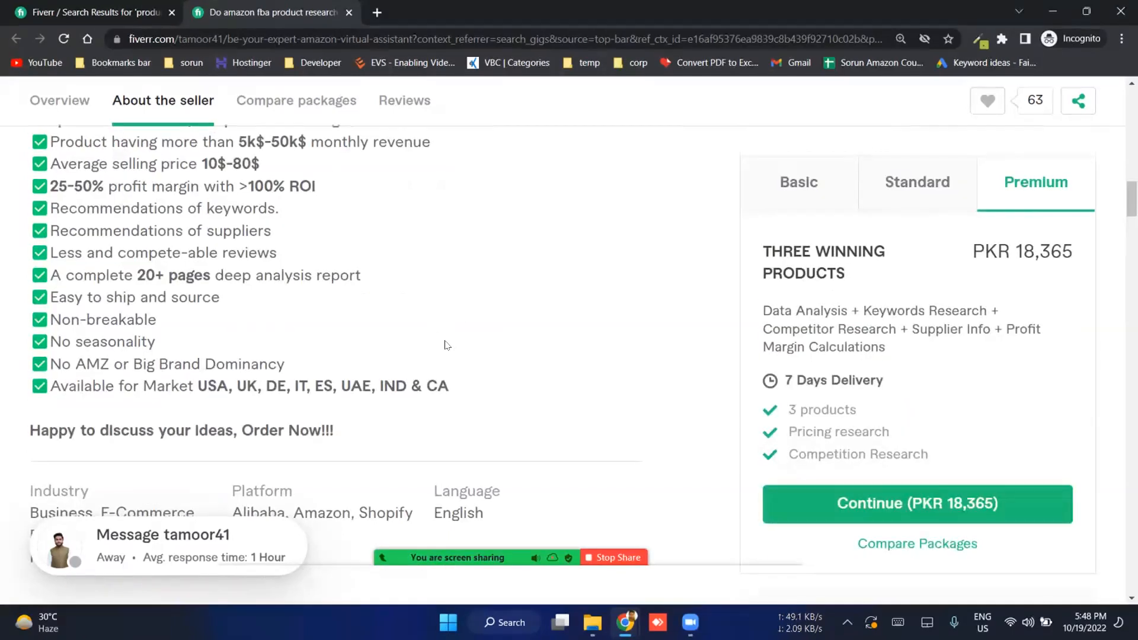
Step: Open Word and create a blank document
{"action": "key", "text": "super"}
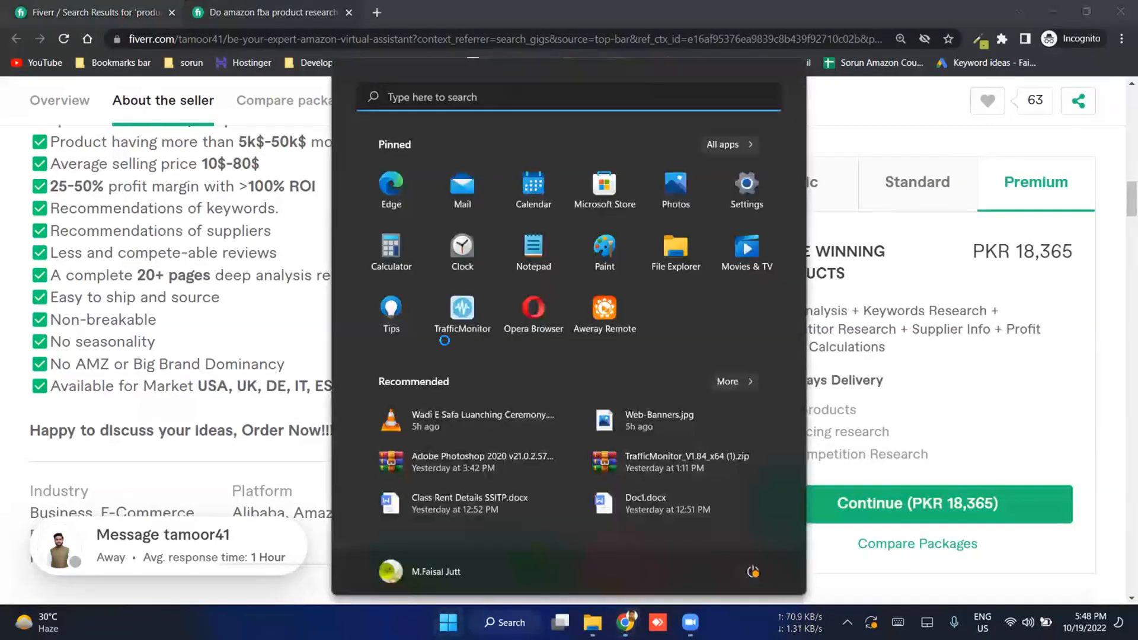
{"action": "type", "text": "word"}
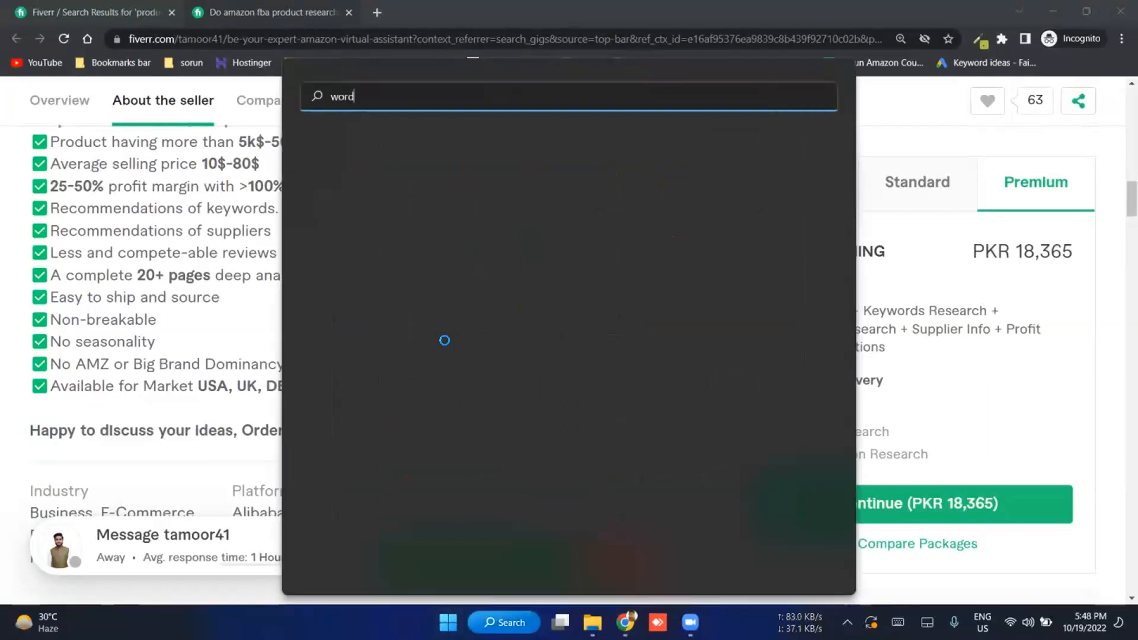
{"action": "key", "text": "Return"}
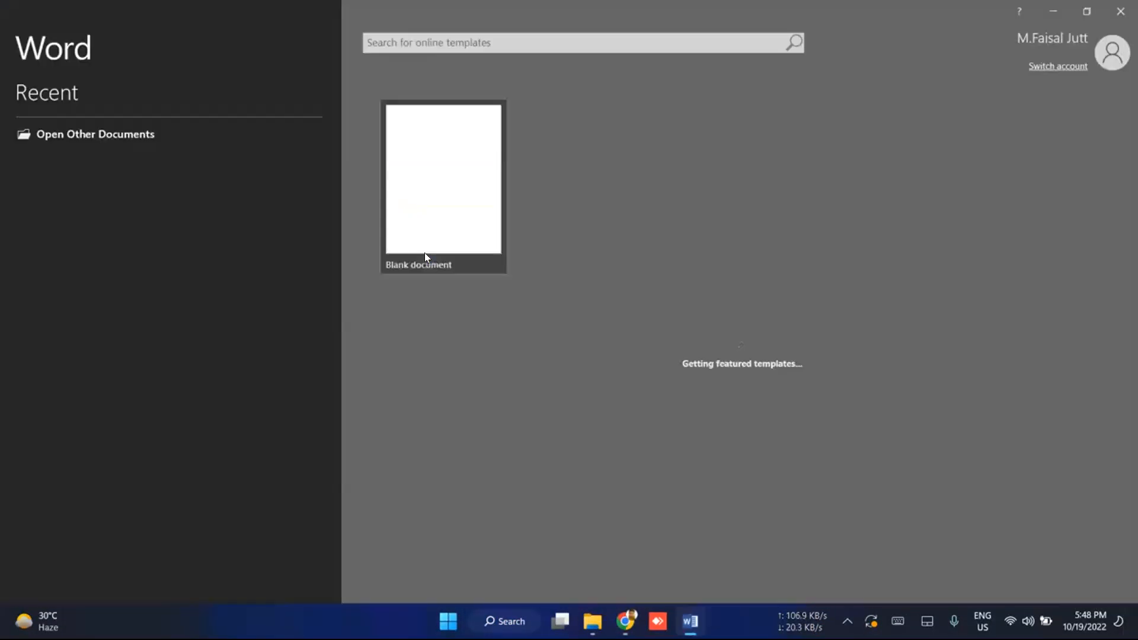
{"action": "left_click", "coordinate": [424, 252]}
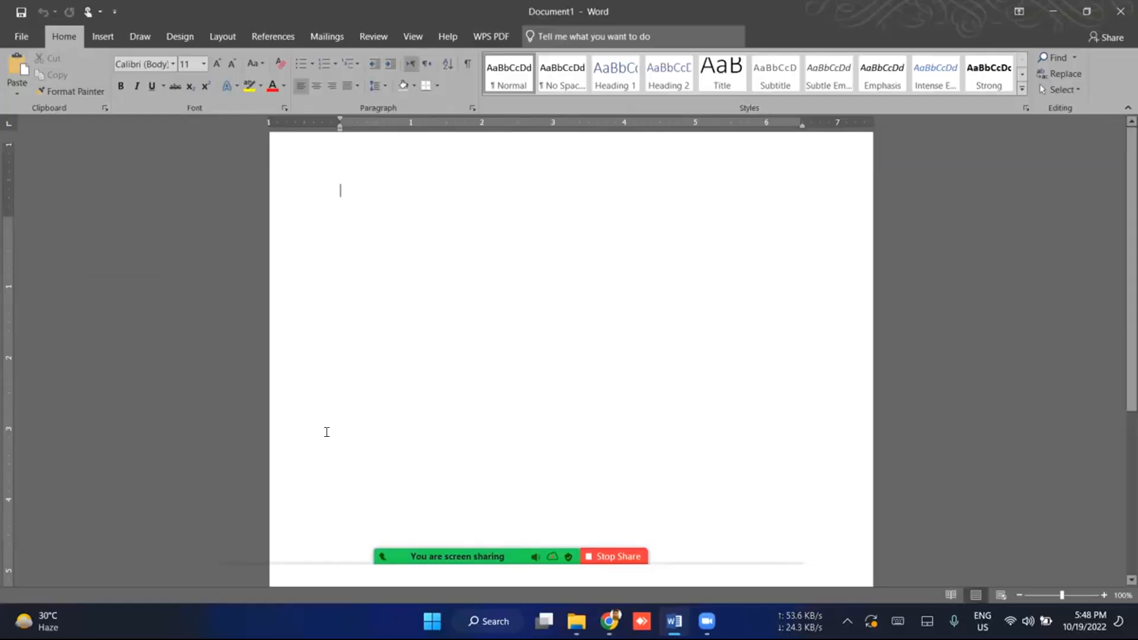
Step: Copy the reference gig's full description from its About This Gig section and paste it into the blank Word document
{"action": "key", "text": "alt+Tab"}
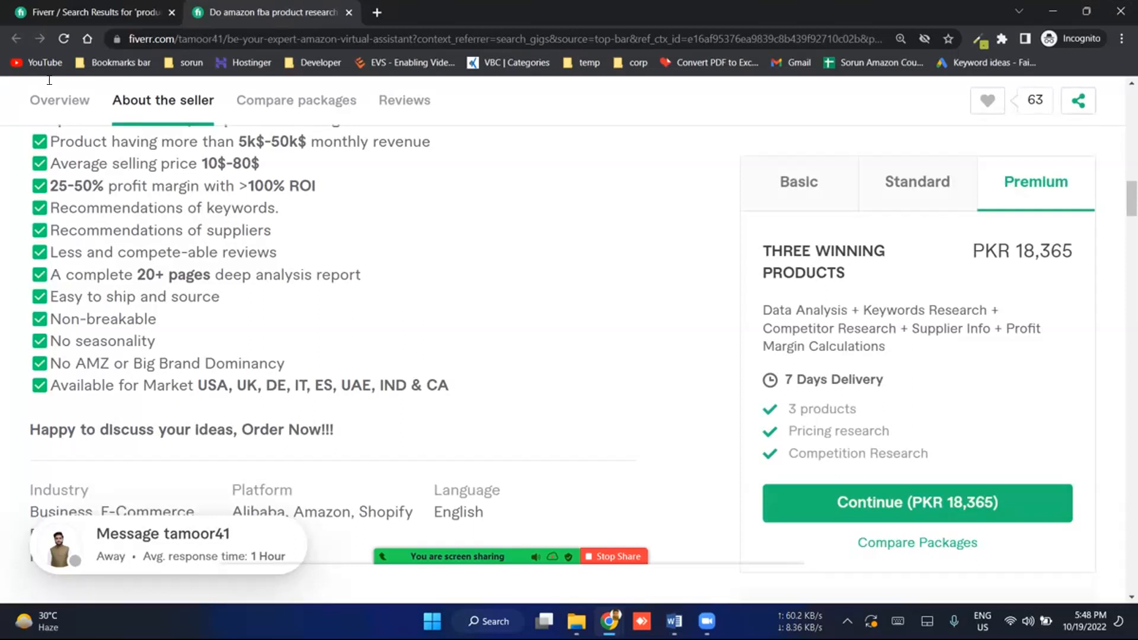
{"action": "left_click_drag", "start_coordinate": [50, 81], "coordinate": [24, 224]}
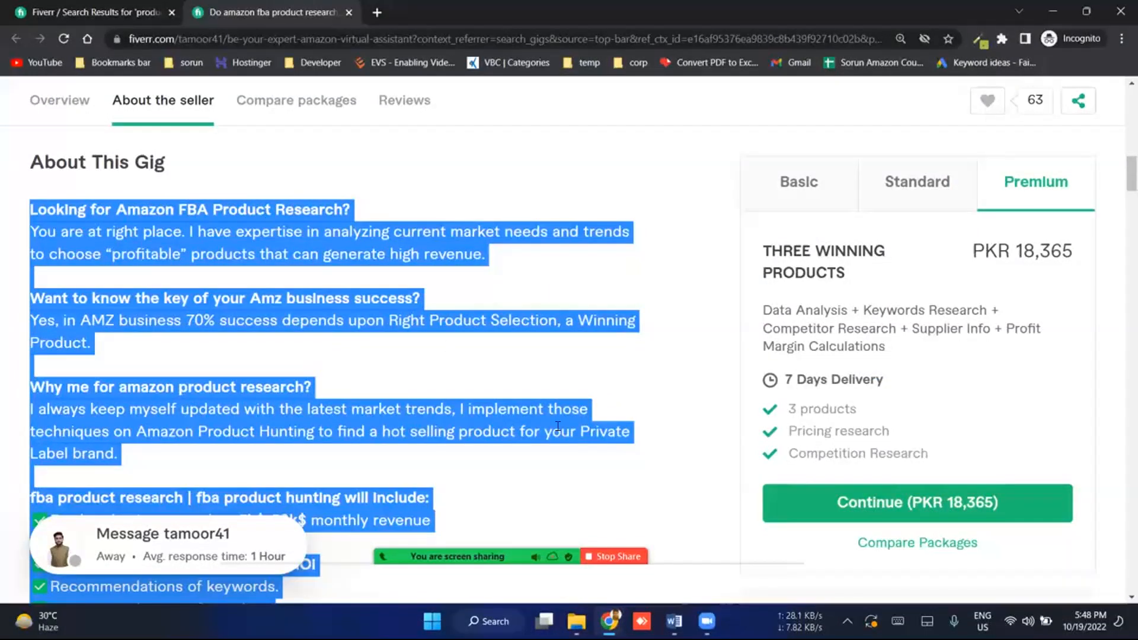
{"action": "key", "text": "ctrl+c"}
{"action": "key", "text": "alt+Tab"}
{"action": "key", "text": "ctrl+v"}
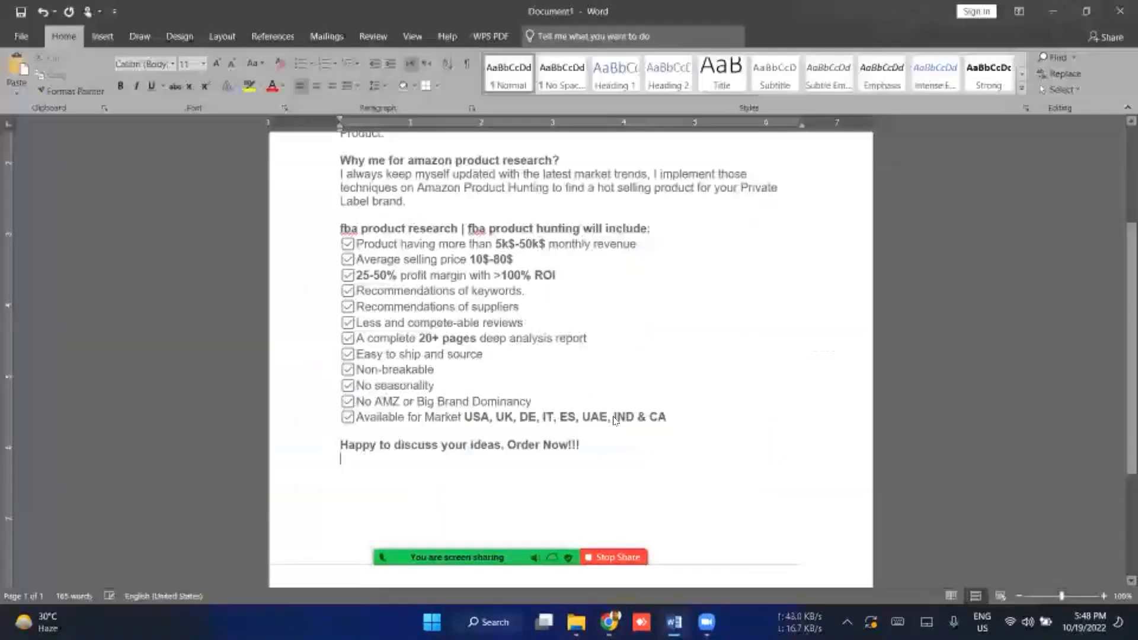
Step: Try the text-only paste option on the pasted description, undo it, and paste the description again with its original formatting
{"action": "key", "text": "ctrl"}
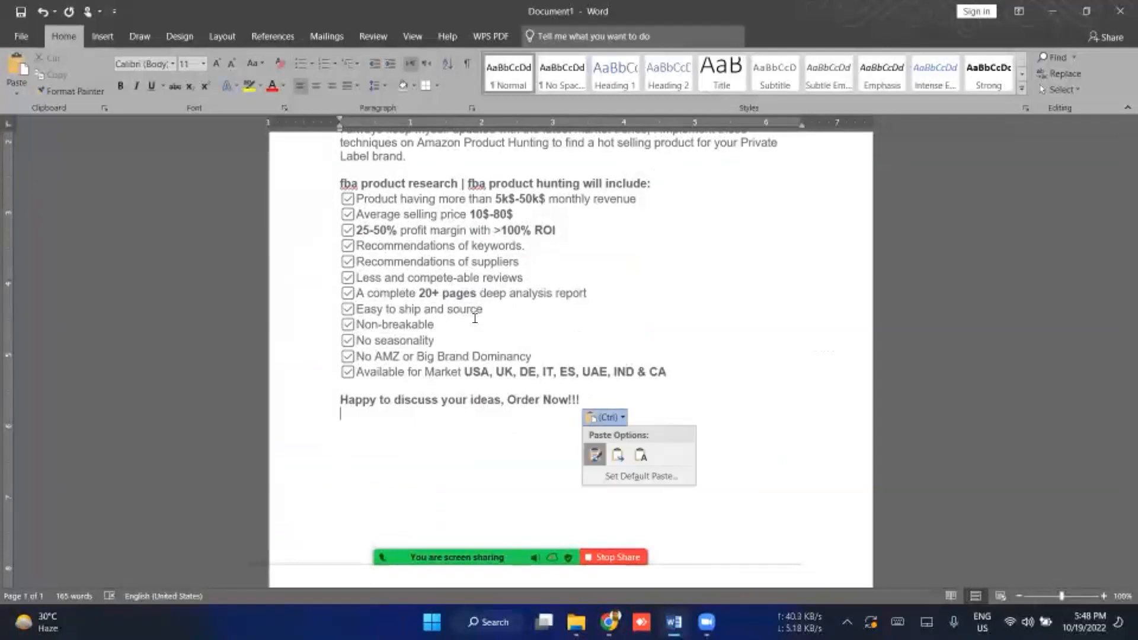
{"action": "key", "text": "Escape"}
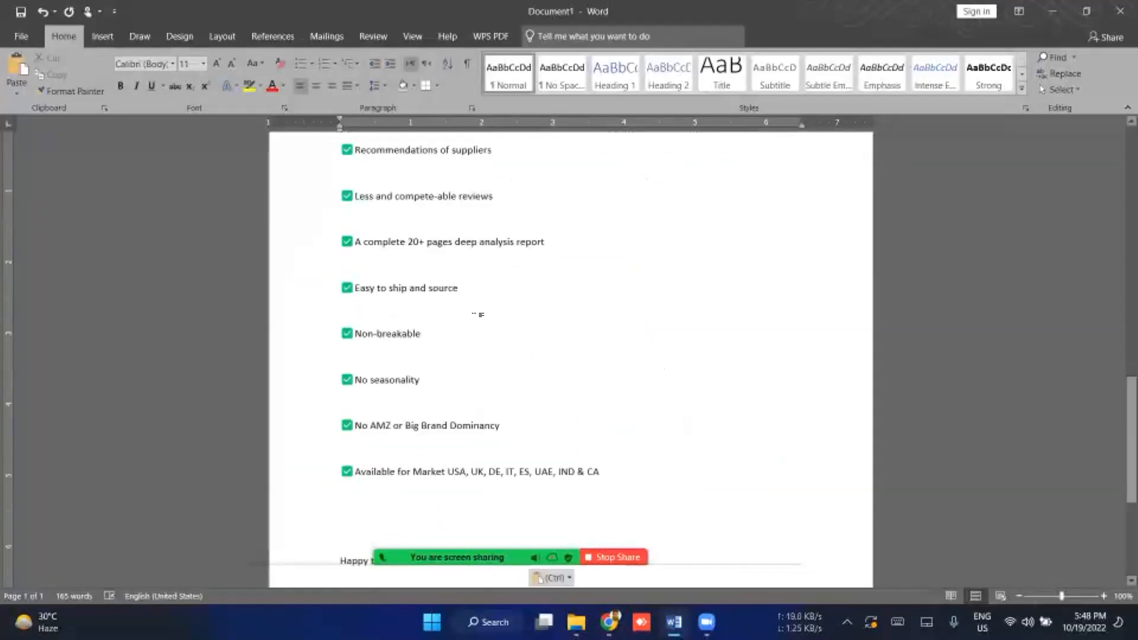
{"action": "scroll", "coordinate": [475, 318], "scroll_direction": "up", "scroll_amount": 15}
{"action": "scroll", "coordinate": [475, 318], "scroll_direction": "up", "scroll_amount": 1}
{"action": "key", "text": "ctrl+z"}
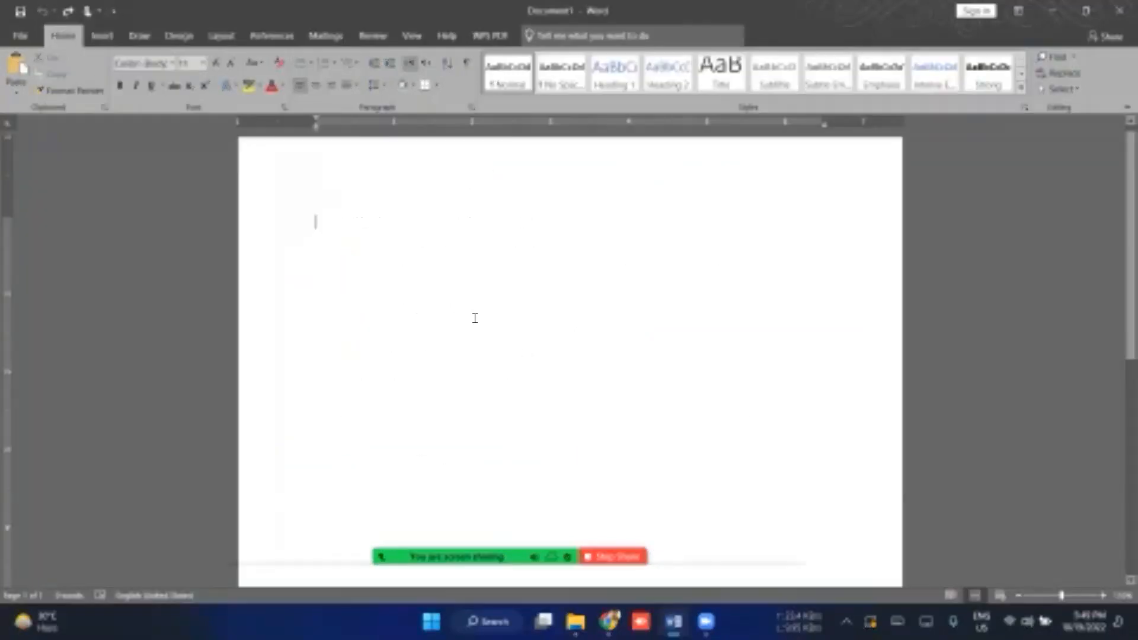
{"action": "key", "text": "ctrl+v"}
{"action": "scroll", "coordinate": [468, 233], "scroll_direction": "up", "scroll_amount": 3}
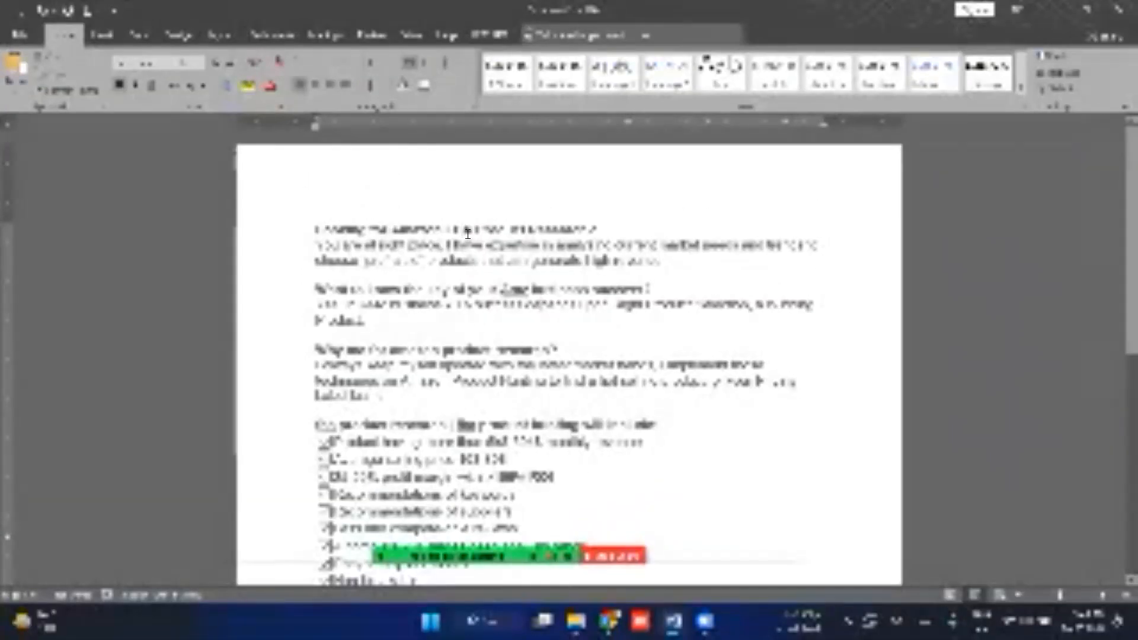
Step: Insert the word "Winning" before "Product Research?" in the description's first heading
{"action": "left_click", "coordinate": [467, 233]}
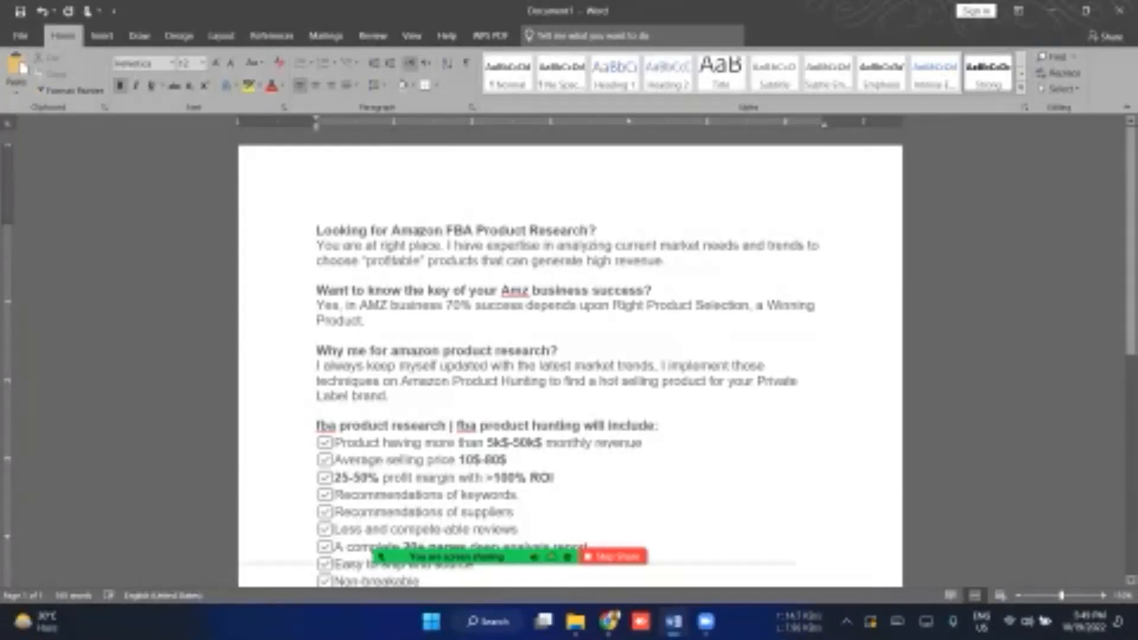
{"action": "left_click", "coordinate": [478, 231]}
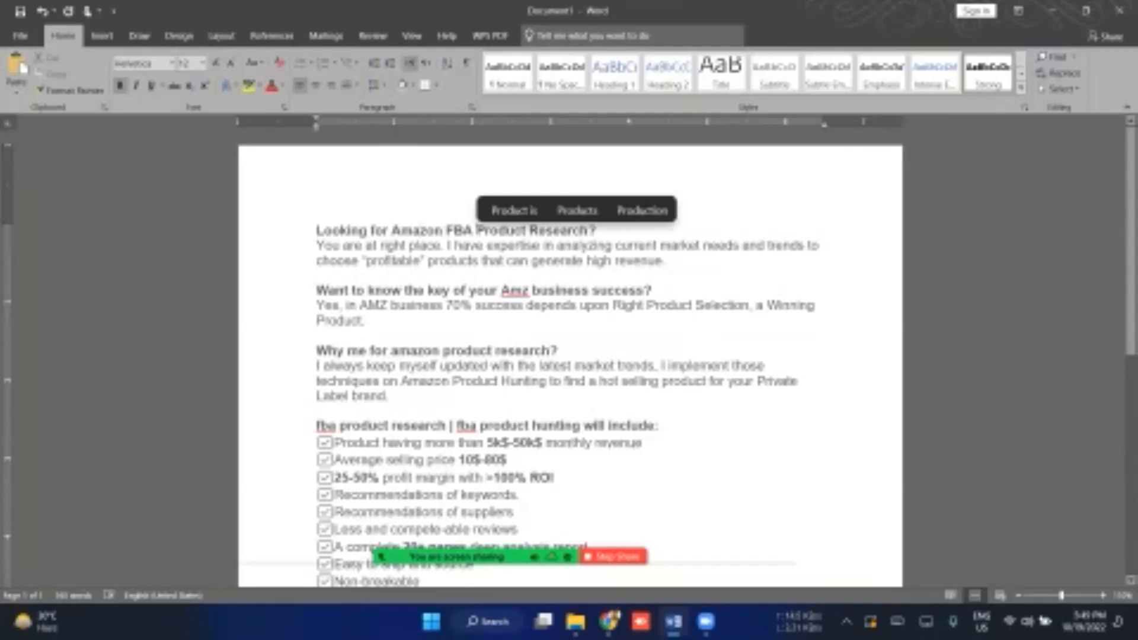
{"action": "type", "text": "Winning"}
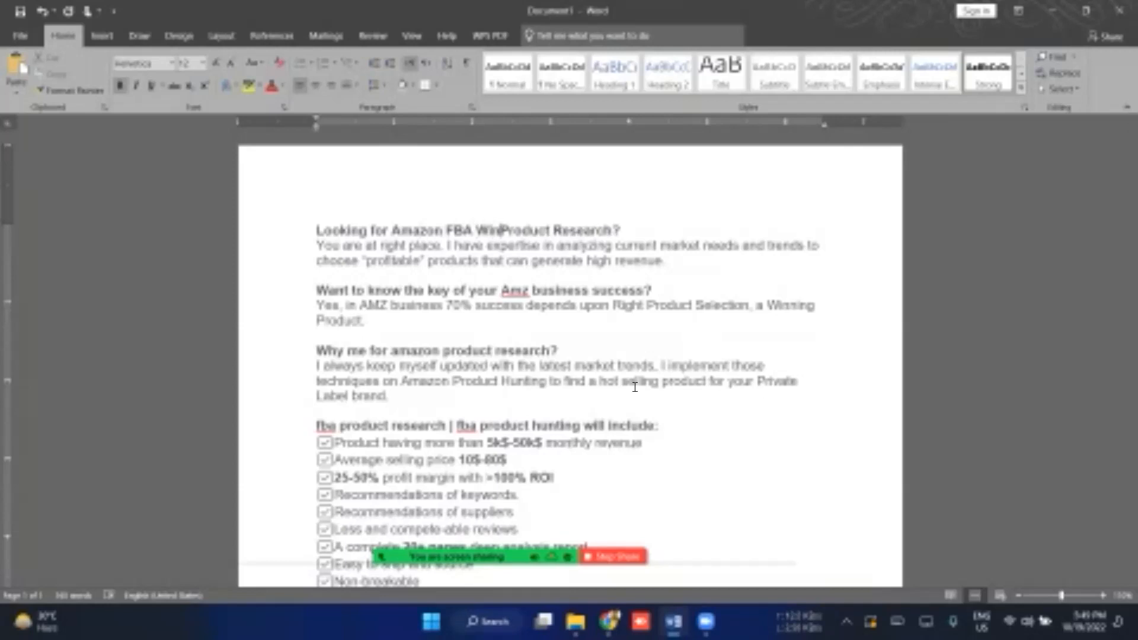
{"action": "key", "text": "Right"}
{"action": "key", "text": "Right"}
{"action": "key", "text": "Right"}
{"action": "key", "text": "Right"}
{"action": "key", "text": "Right"}
{"action": "key", "text": "Right"}
{"action": "key", "text": "Right"}
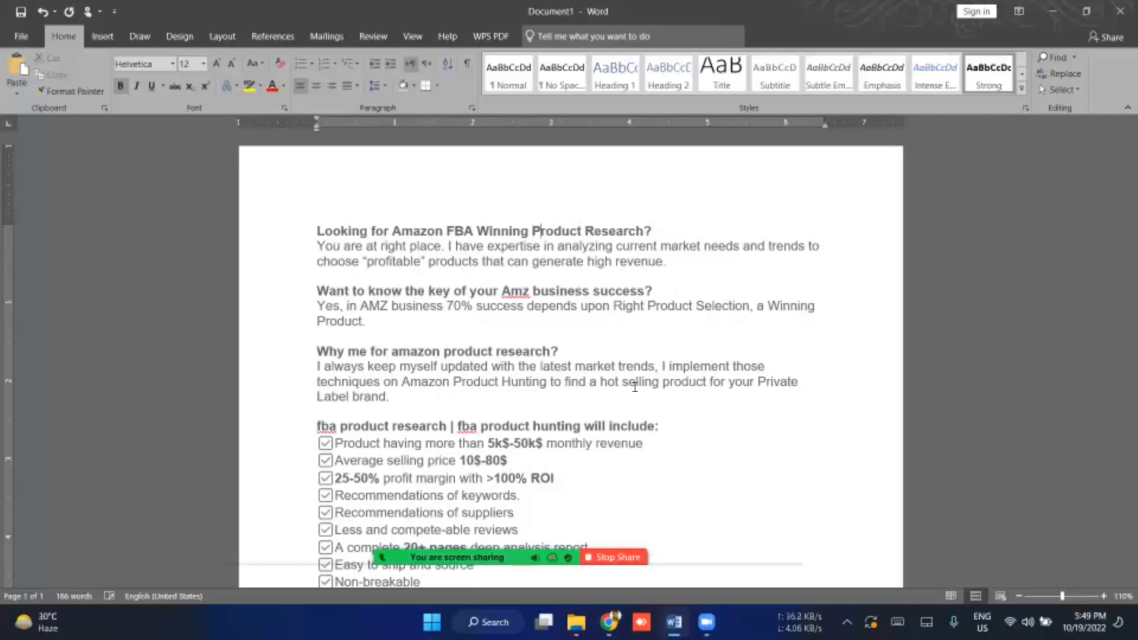
{"action": "key", "text": "Right"}
{"action": "key", "text": "Right"}
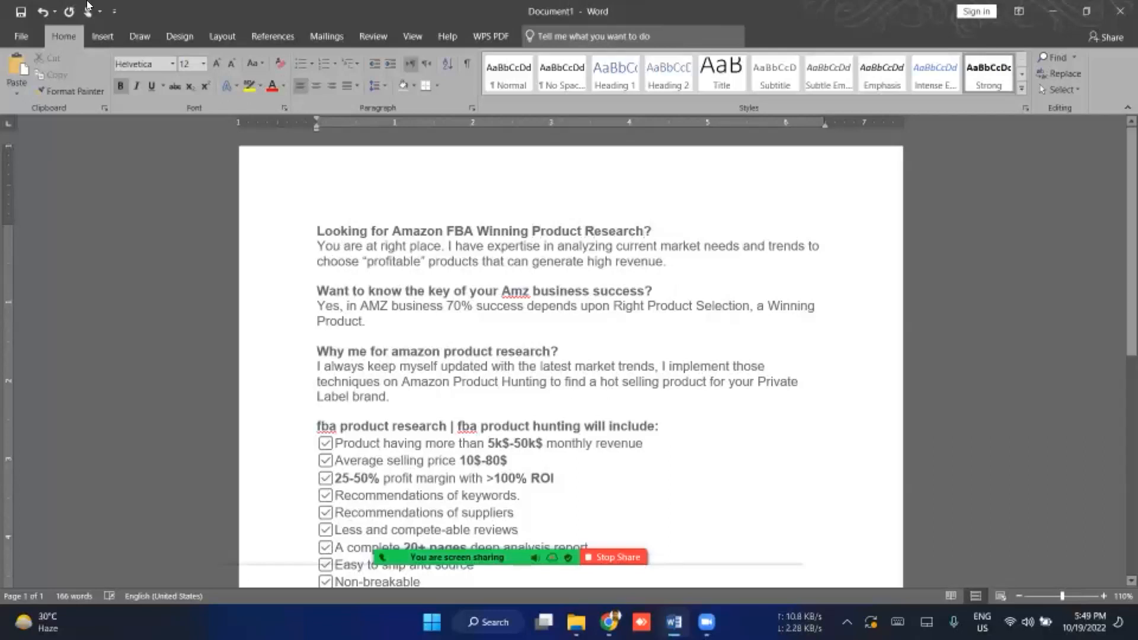
Step: From the Fiverr search results, open the gig "I will do amazon product research for amazon fba private label" in a new tab and switch to it
{"action": "key", "text": "alt+Tab"}
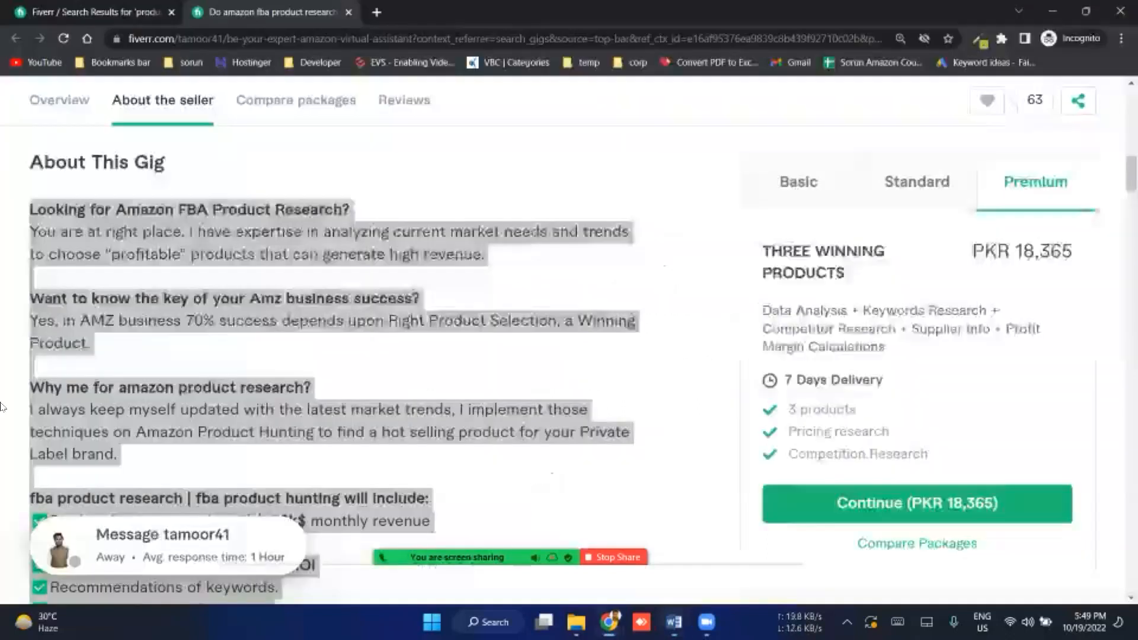
{"action": "key", "text": "ctrl+Tab"}
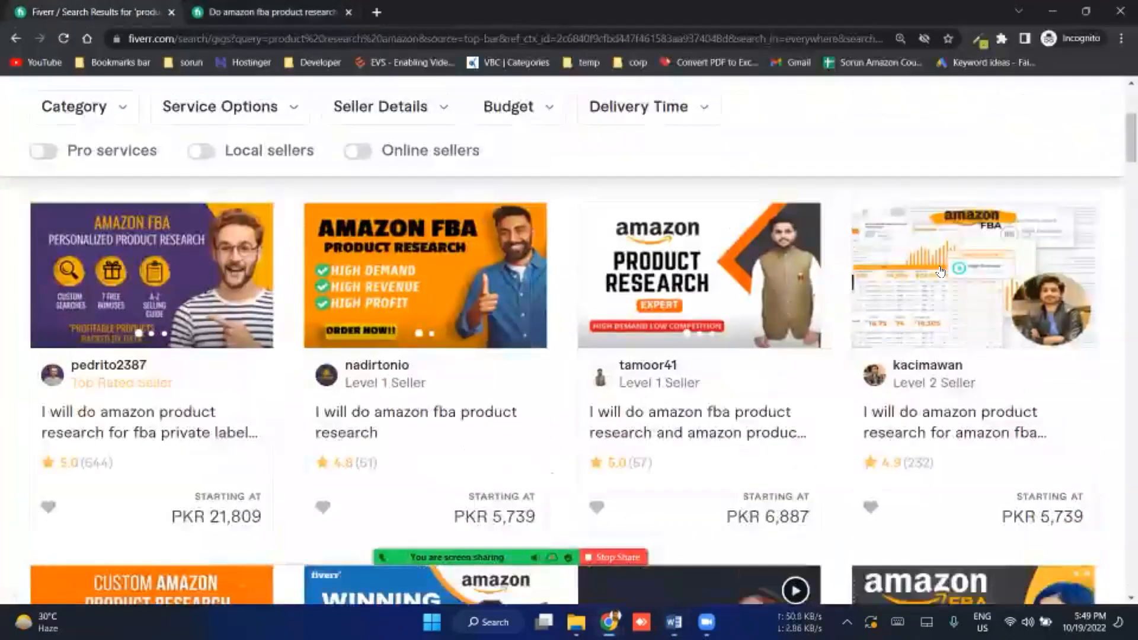
{"action": "scroll", "coordinate": [513, 442], "scroll_direction": "down", "scroll_amount": 2}
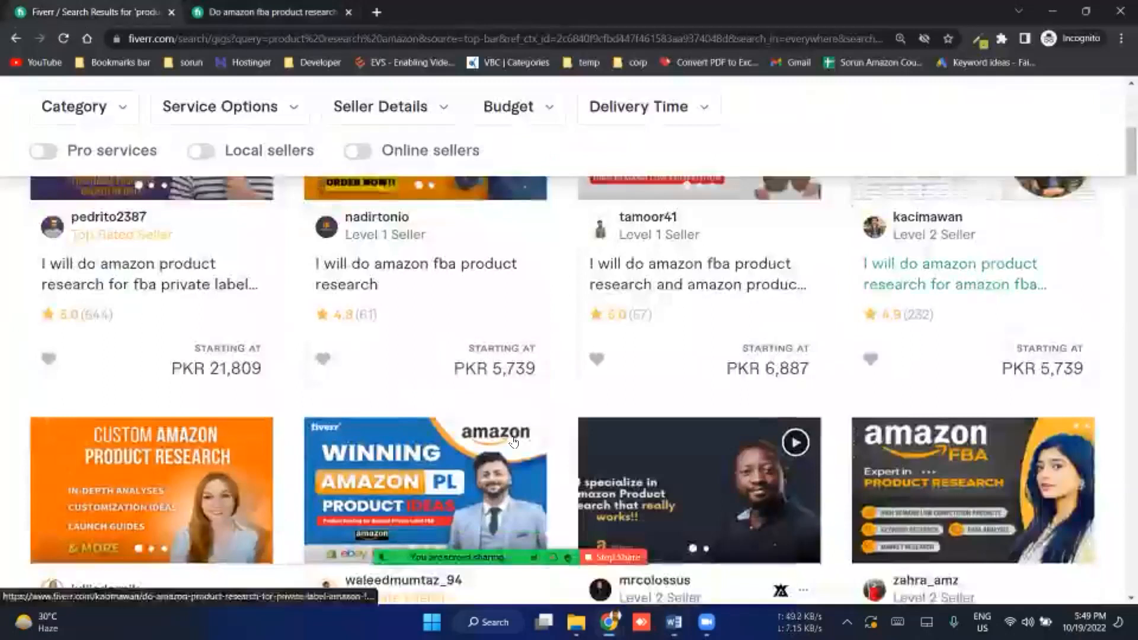
{"action": "middle_click", "coordinate": [950, 275]}
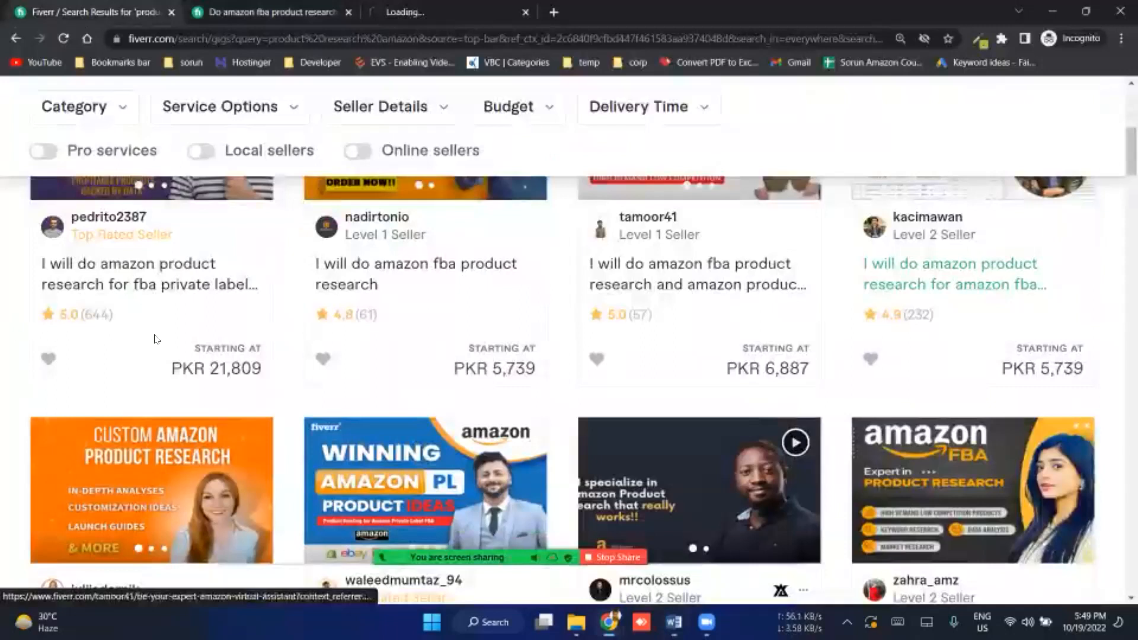
{"action": "scroll", "coordinate": [158, 339], "scroll_direction": "down", "scroll_amount": 4}
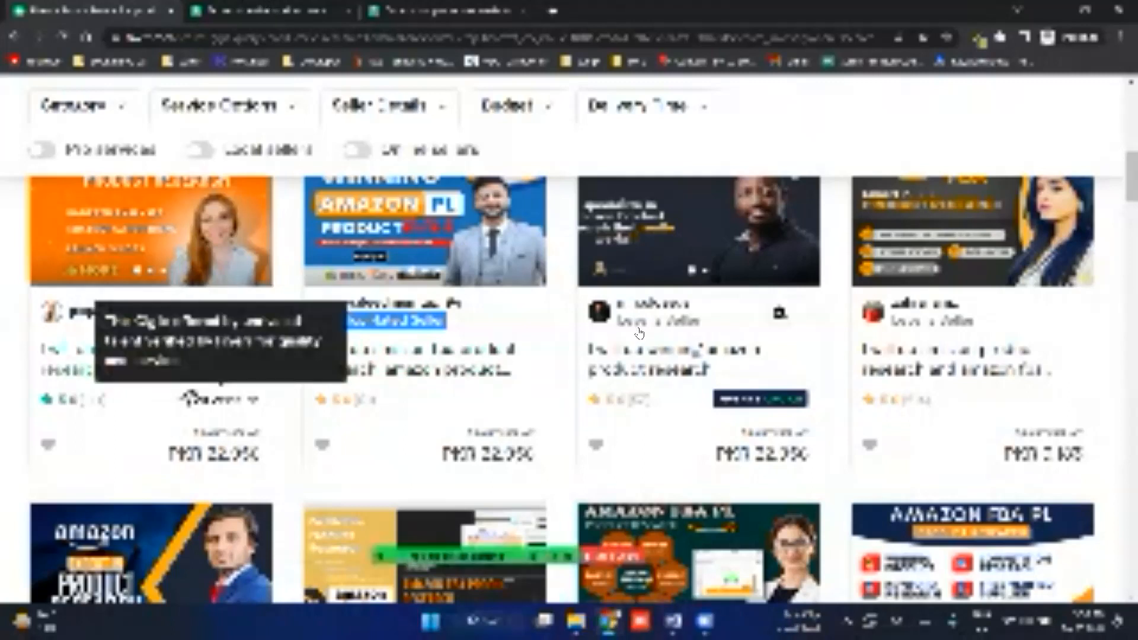
{"action": "left_click", "coordinate": [448, 10]}
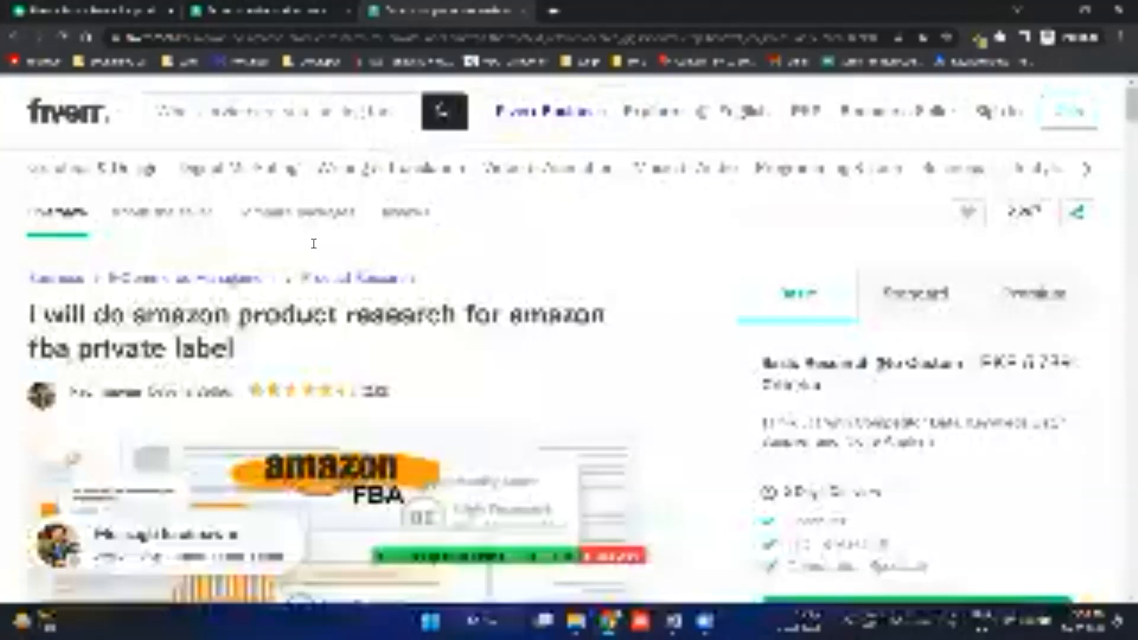
Step: In Word, replace the paragraph under the first heading with "In-depth Amazon FBA Product Research to find top selling products with which a new seller can compete."
{"action": "key", "text": "alt+Tab"}
{"action": "left_click", "coordinate": [661, 264], "text": "shift"}
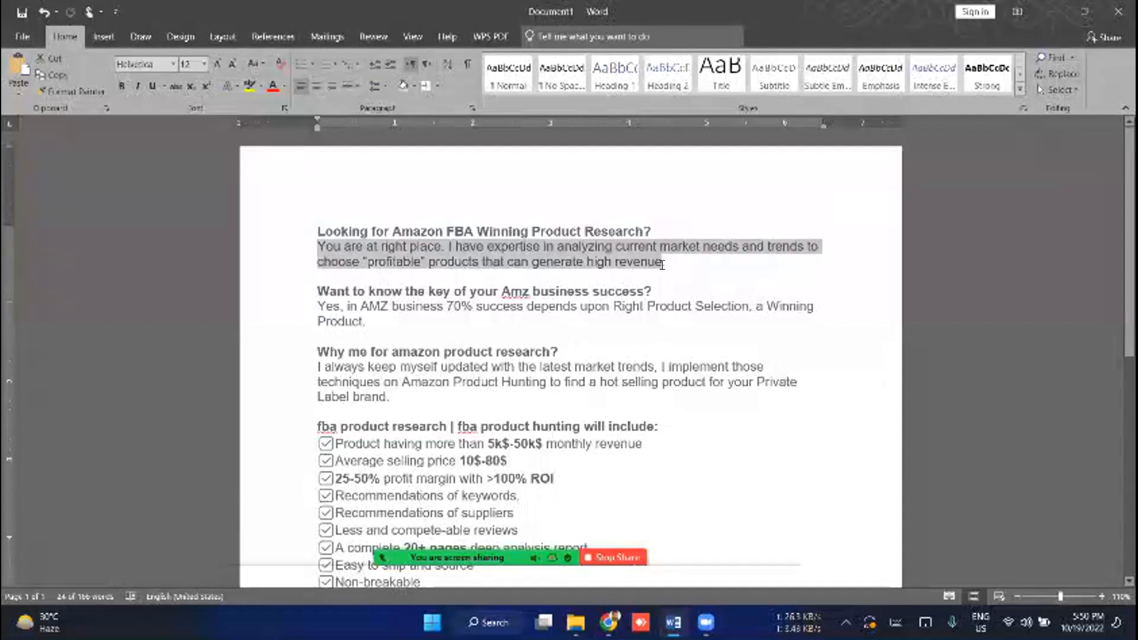
{"action": "type", "text": "In-depth Amazon FBA Product Research to find top selling products with which a new seller can compete."}
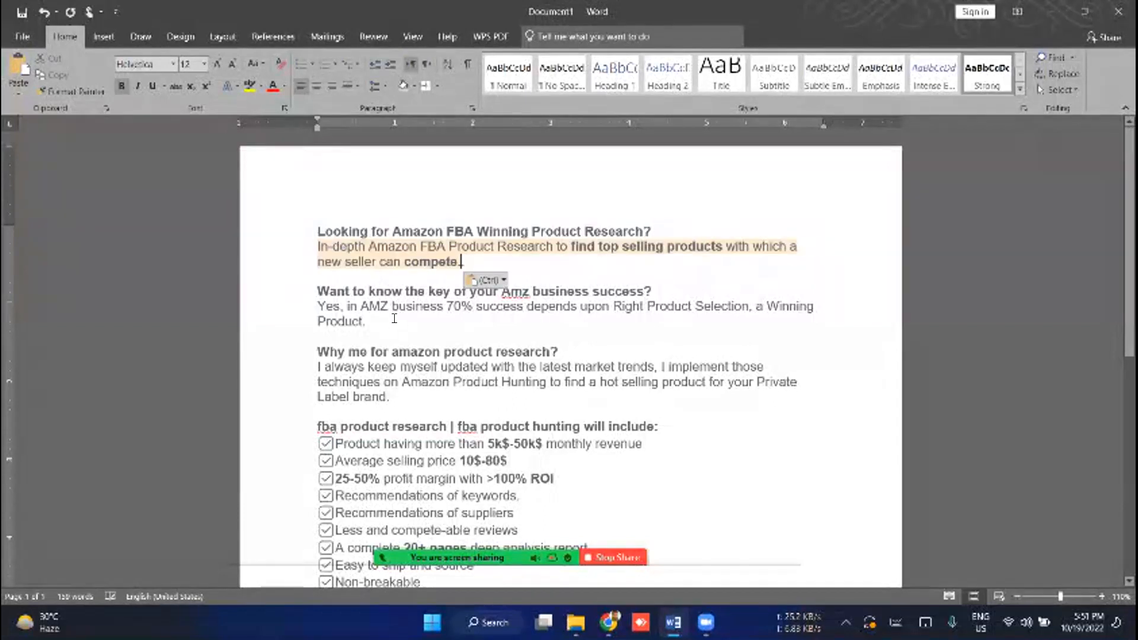
Step: Delete the heading "Want to know the key of your Amz business success?" together with the paragraph below it
{"action": "key", "text": "alt+Tab"}
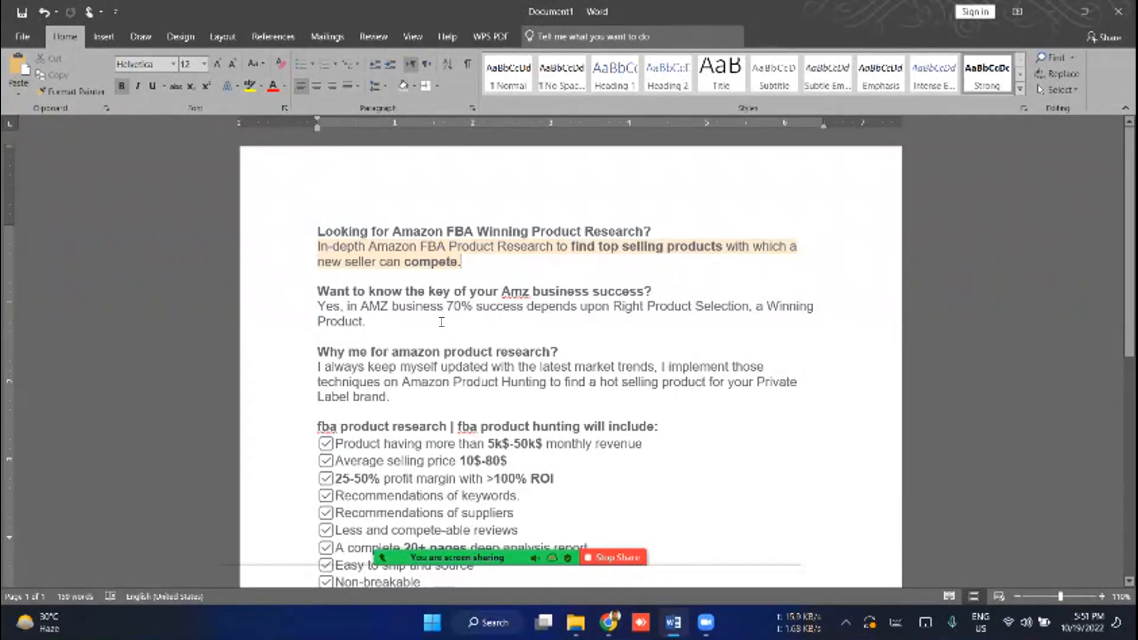
{"action": "triple_click", "coordinate": [412, 298]}
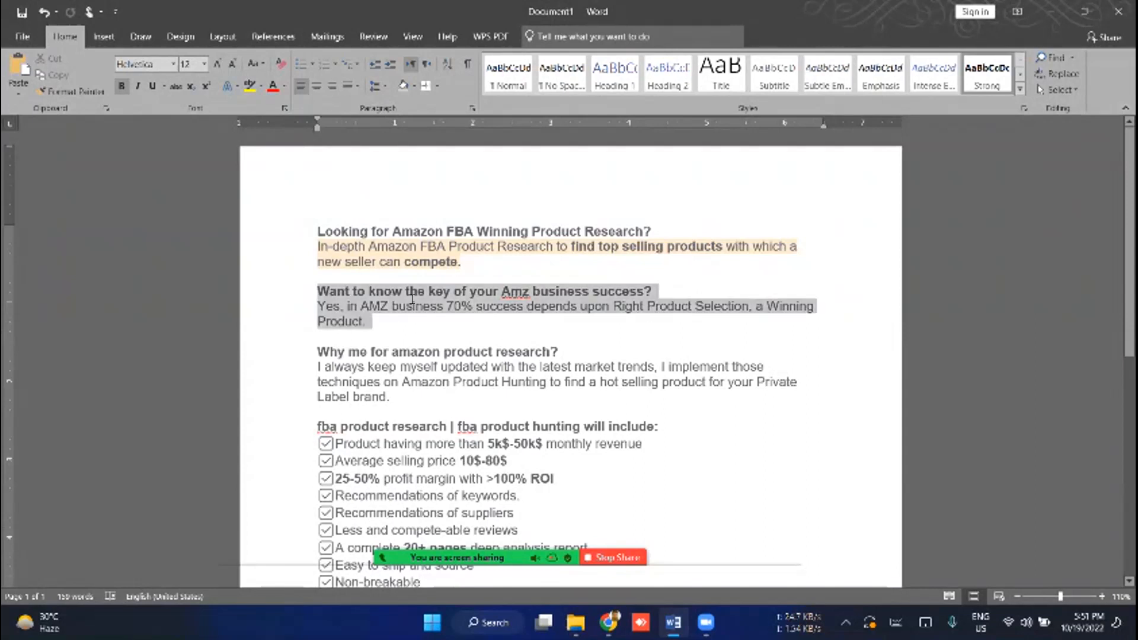
{"action": "key", "text": "Delete"}
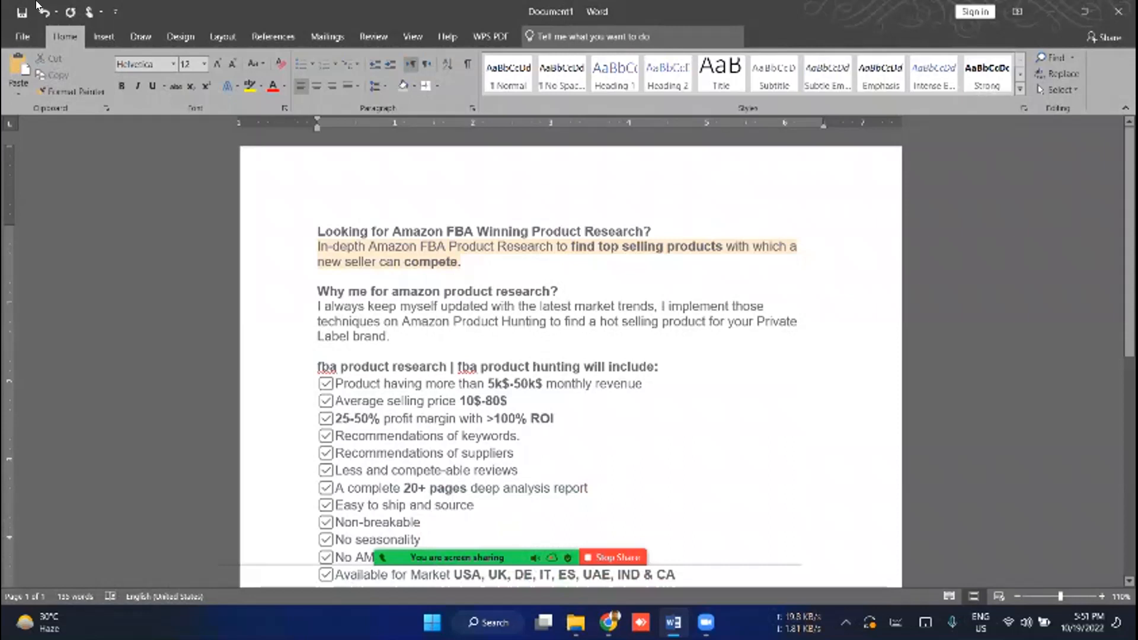
Step: Read the private label gig's About This Gig section on Fiverr for reusable text and check the search results for other gigs
{"action": "key", "text": "alt+Tab"}
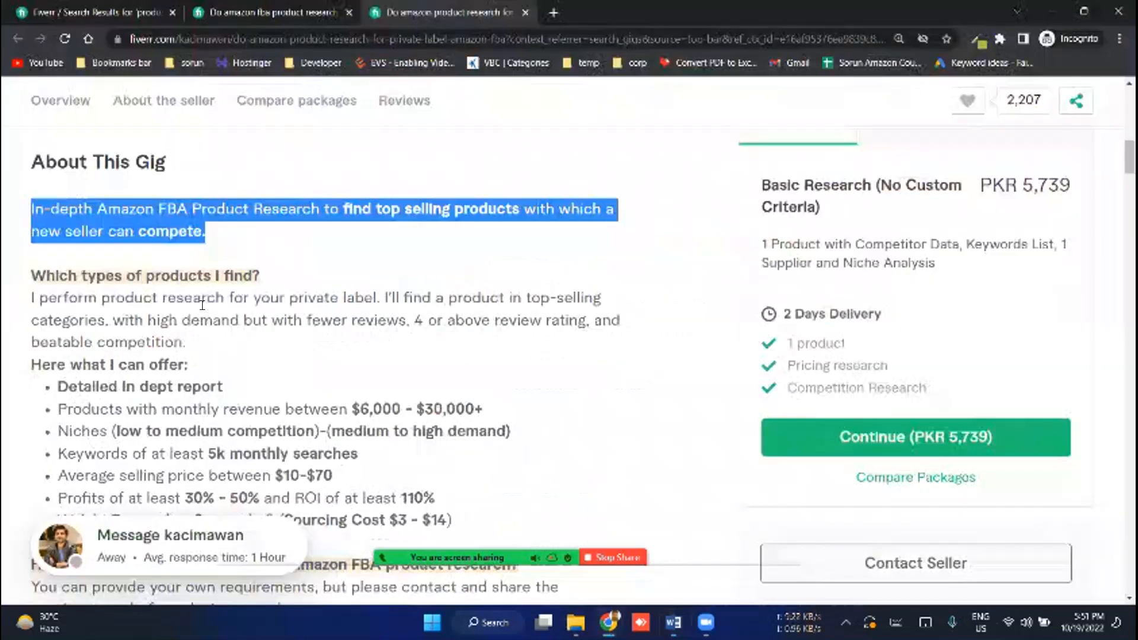
{"action": "scroll", "coordinate": [202, 305], "scroll_direction": "down", "scroll_amount": 3}
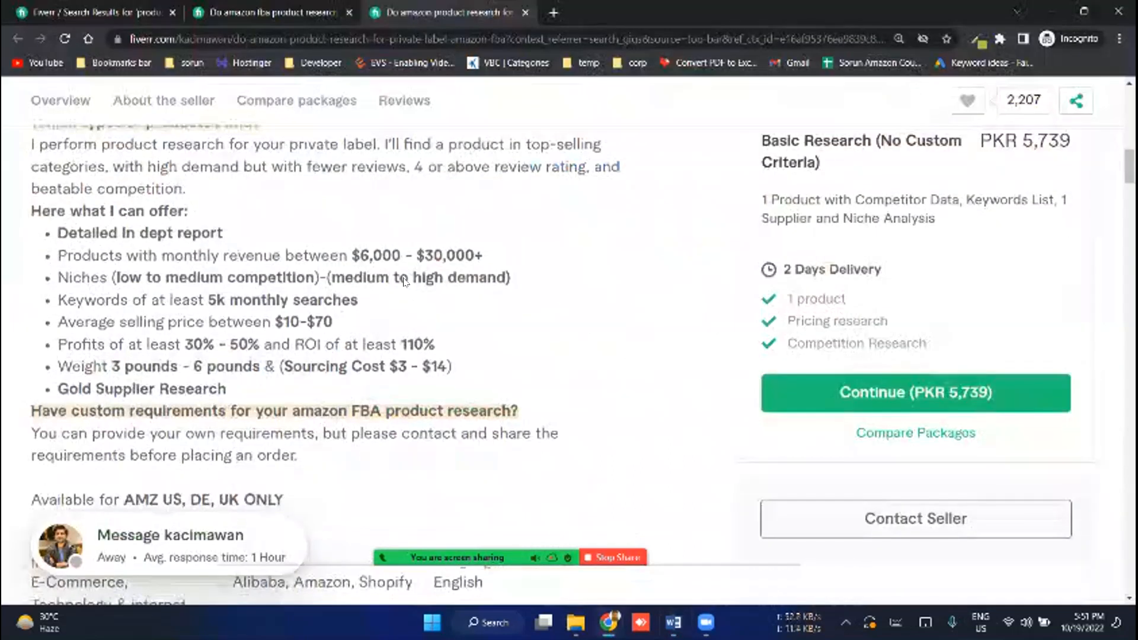
{"action": "scroll", "coordinate": [185, 287], "scroll_direction": "up", "scroll_amount": 2}
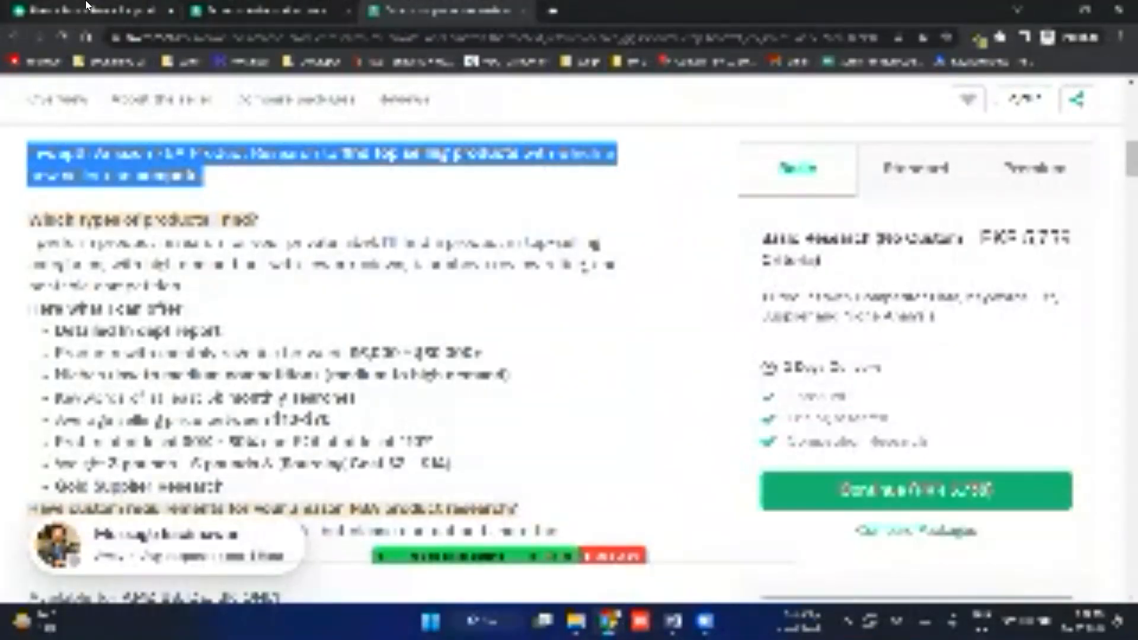
{"action": "left_click", "coordinate": [86, 5]}
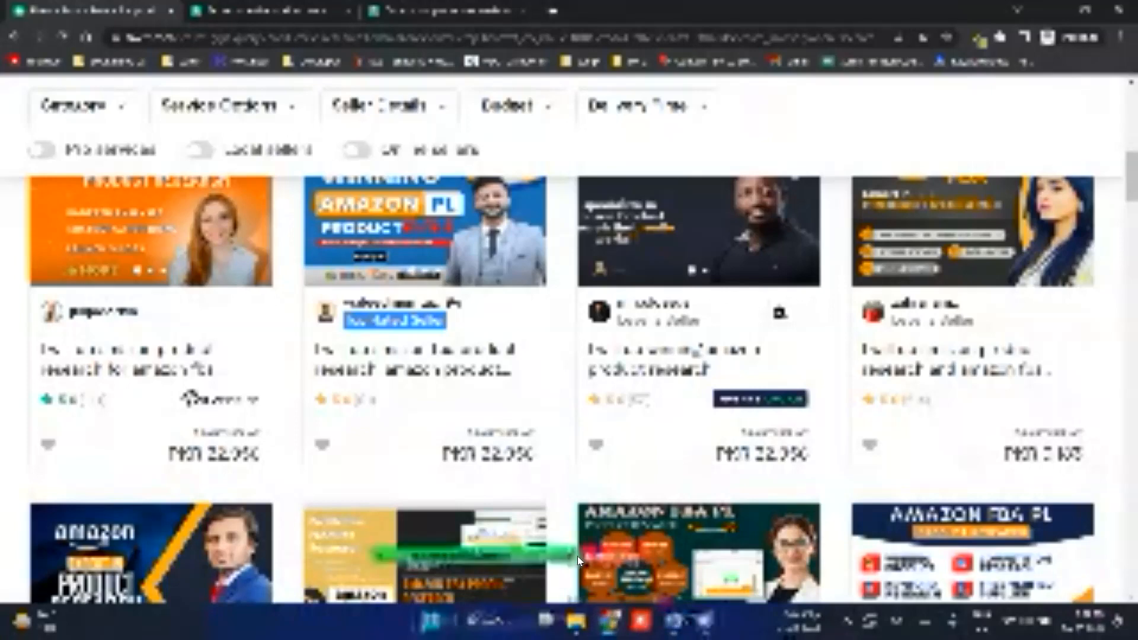
{"action": "key", "text": "alt+Tab"}
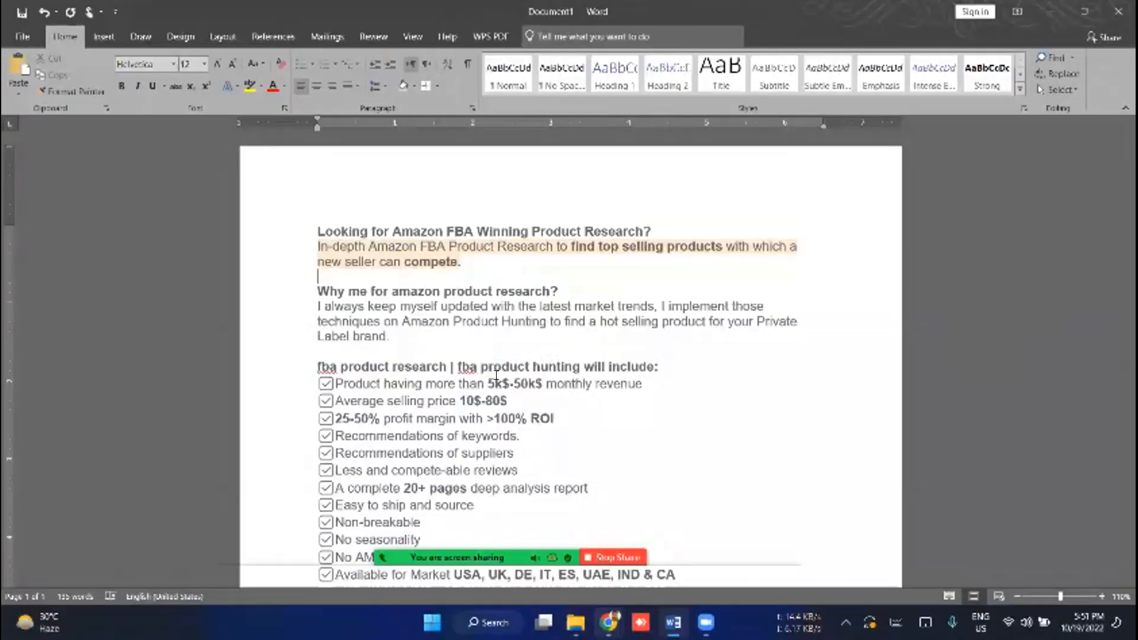
Step: Try Grammarly's spelling correction on the test sentence "I am working today." in the Fiverr gig description field, and clear the field
{"action": "left_click", "coordinate": [1050, 11]}
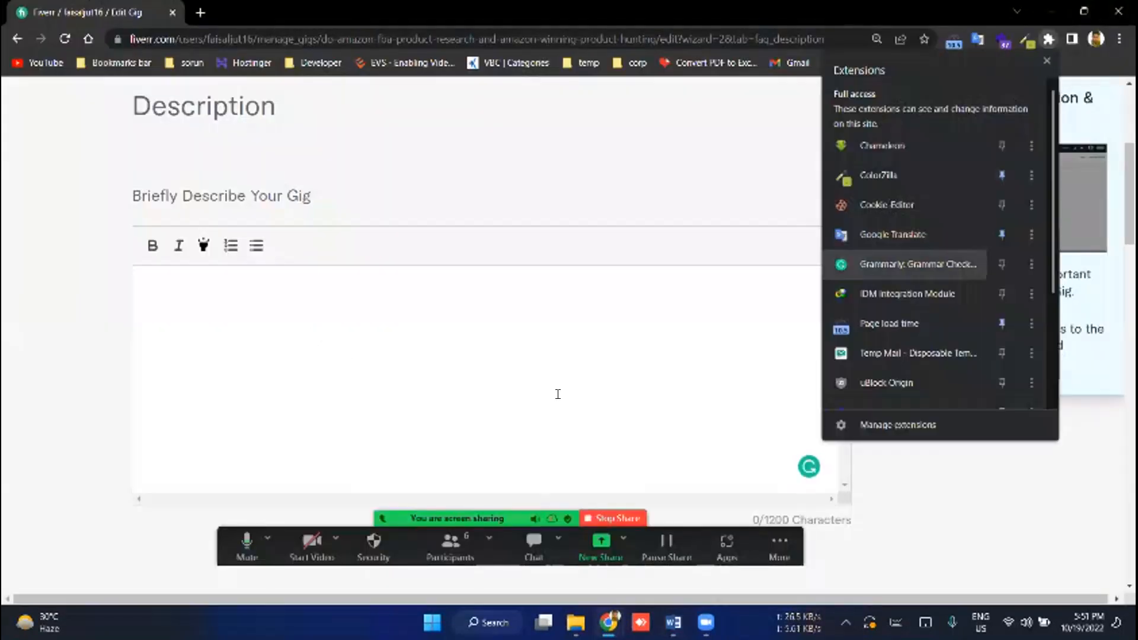
{"action": "left_click", "coordinate": [393, 317]}
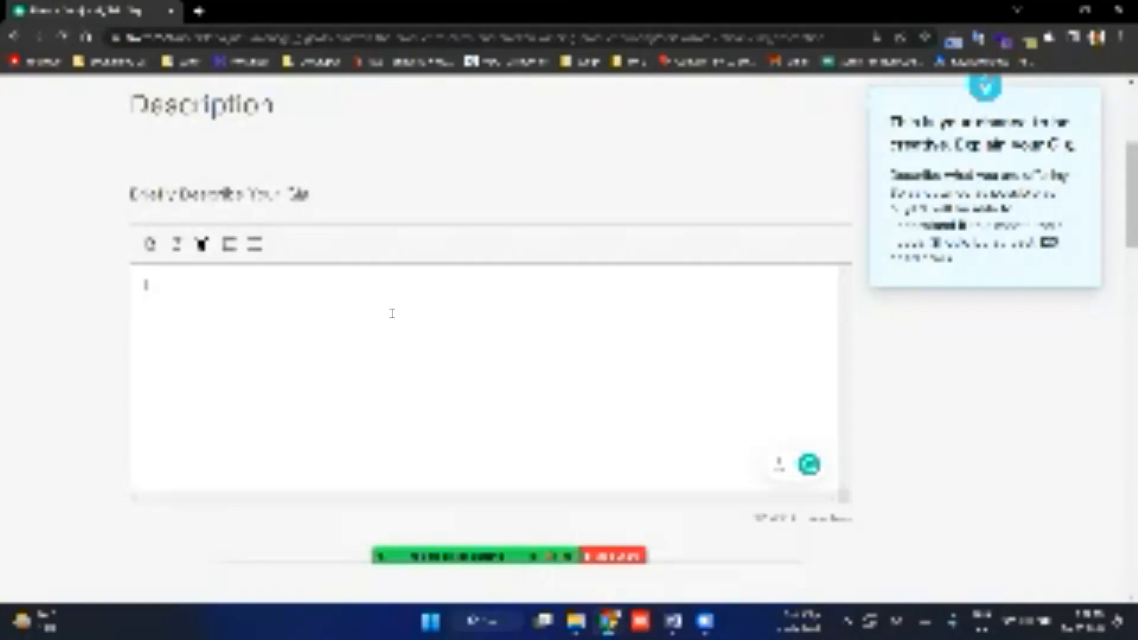
{"action": "type", "text": "I am working"}
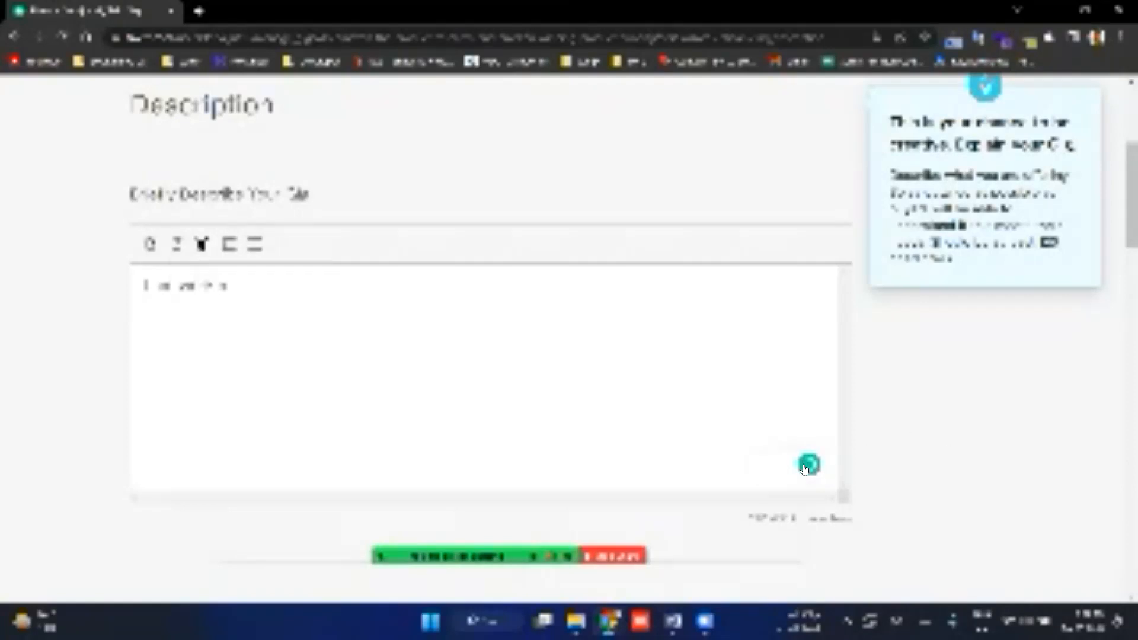
{"action": "type", "text": " daily"}
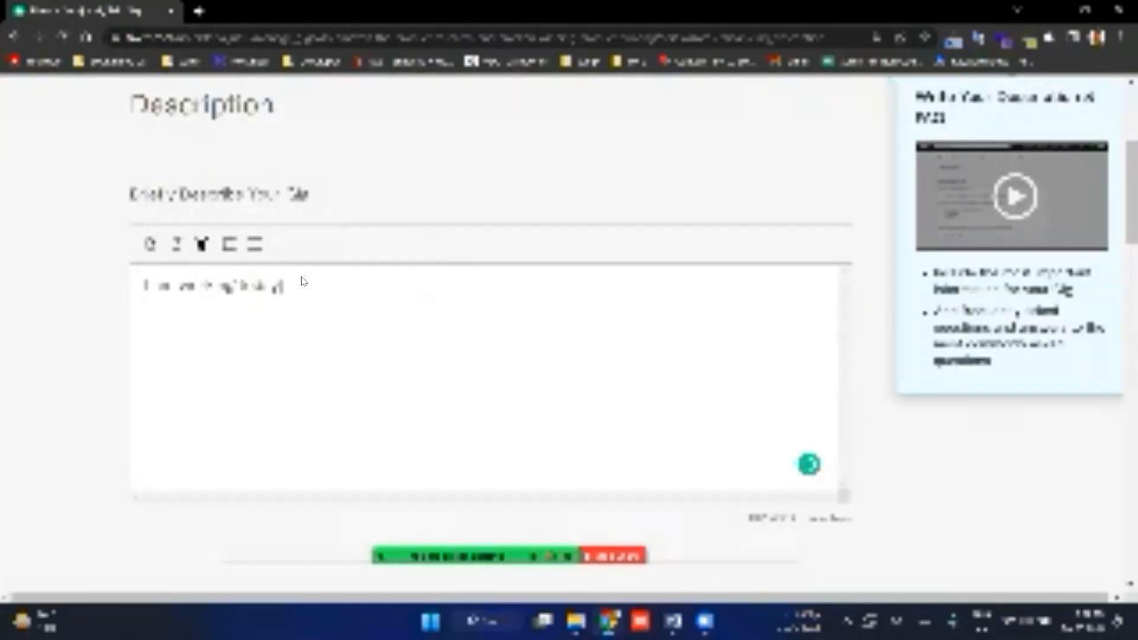
{"action": "left_click", "coordinate": [255, 298]}
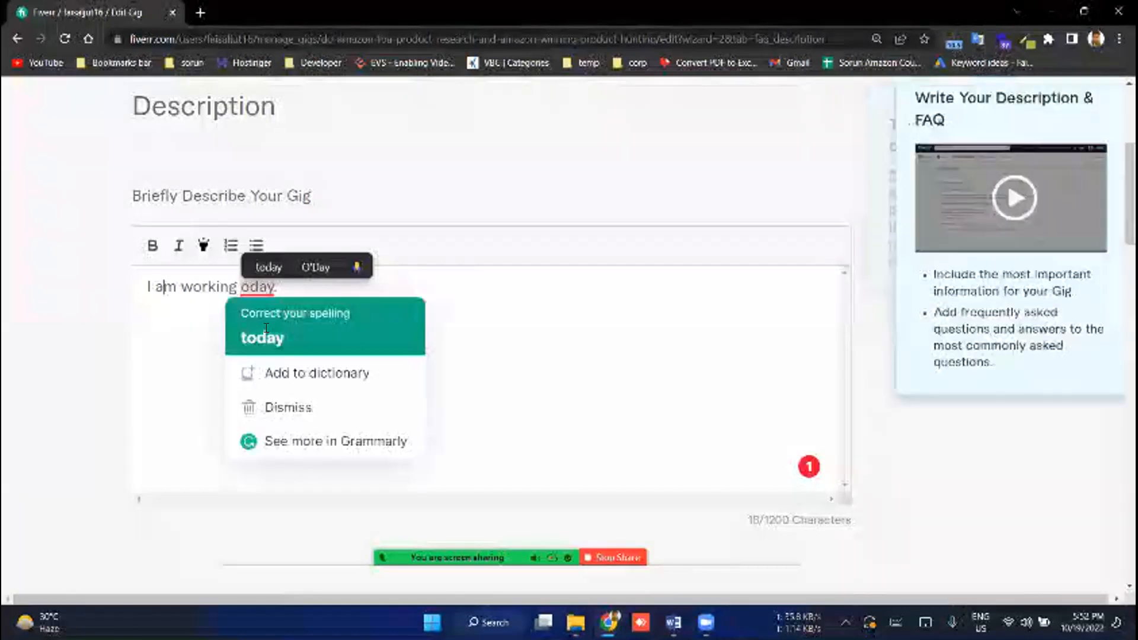
{"action": "left_click", "coordinate": [266, 329]}
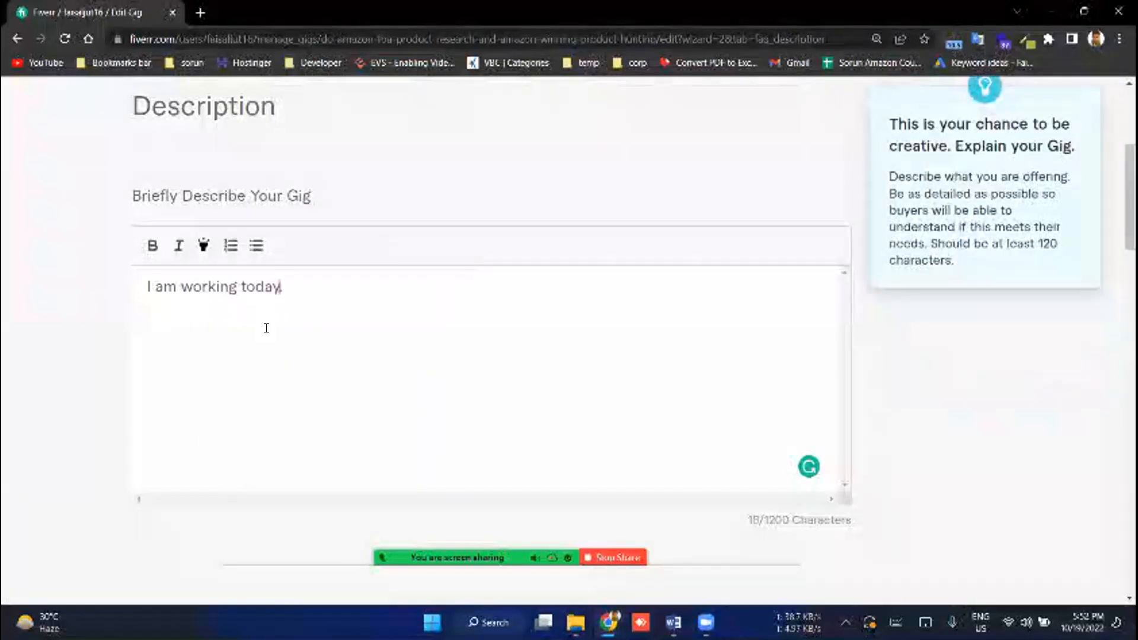
{"action": "type", "text": "."}
{"action": "key", "text": "ctrl+a"}
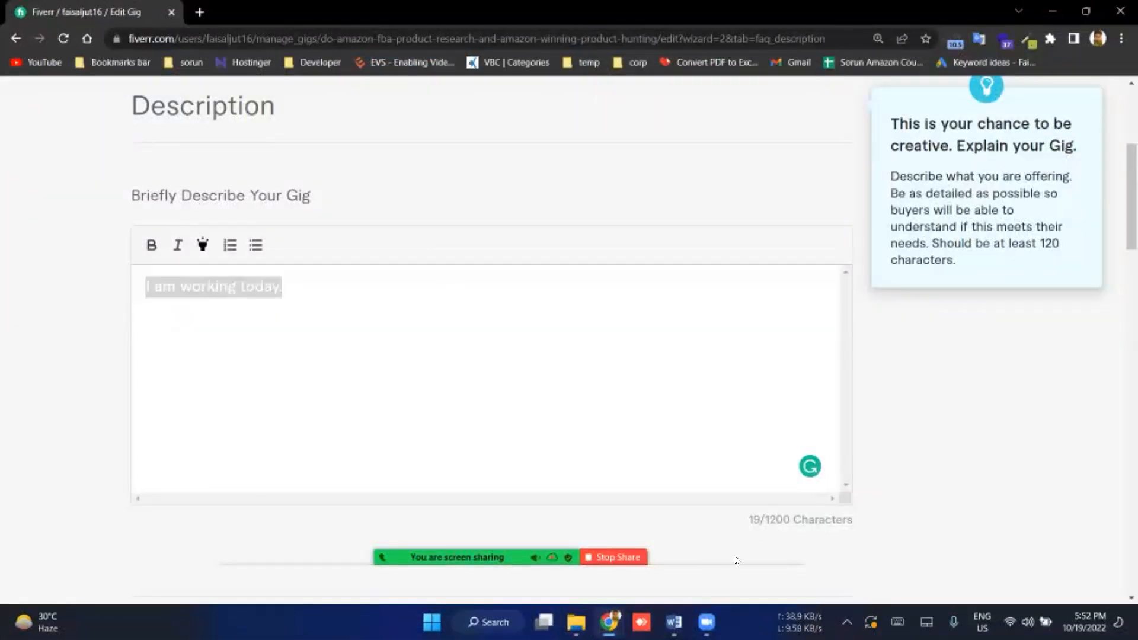
{"action": "key", "text": "BackSpace"}
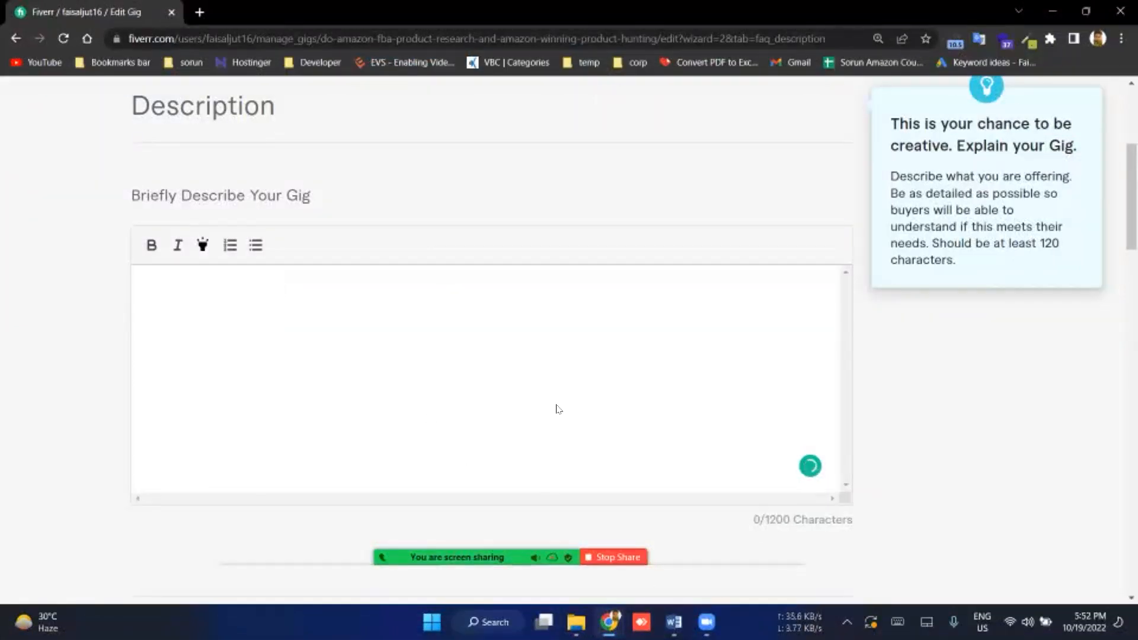
Step: Switch to the browser window with the gig "I will do winning amazon product research" and review its About This Gig section
{"action": "left_click", "coordinate": [610, 622]}
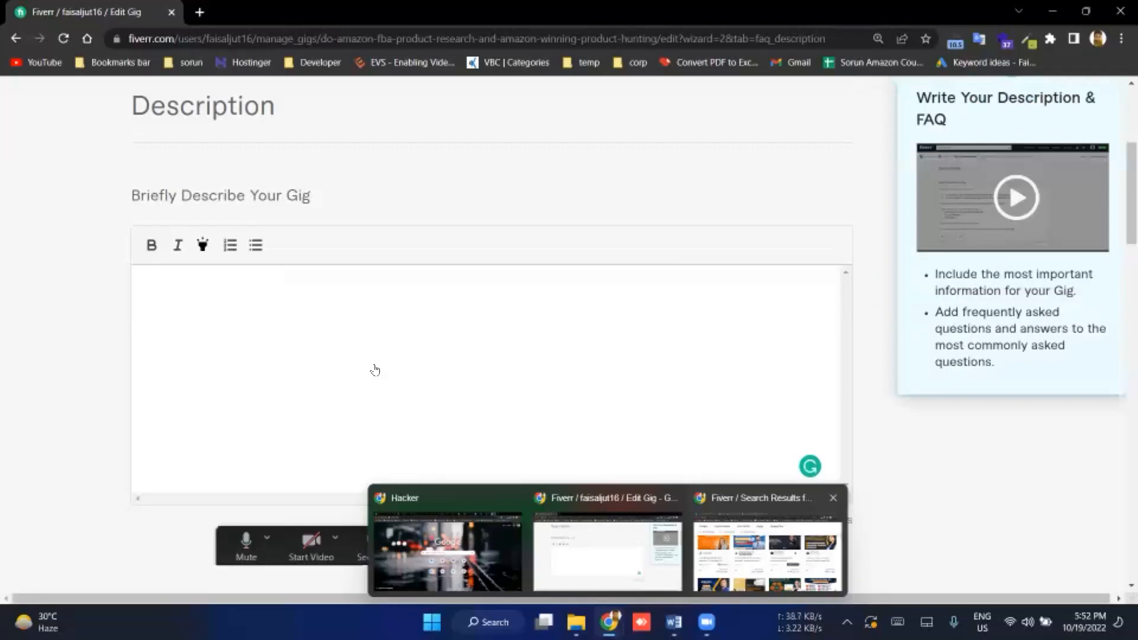
{"action": "left_click", "coordinate": [768, 551]}
{"action": "left_click", "coordinate": [627, 12]}
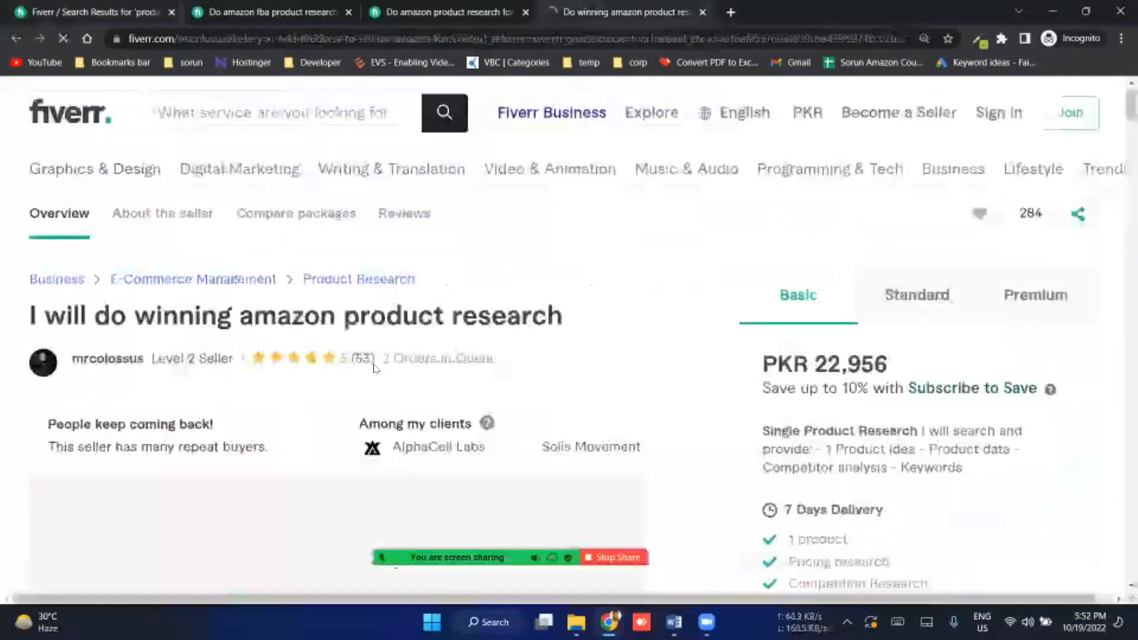
{"action": "scroll", "coordinate": [374, 369], "scroll_direction": "down", "scroll_amount": 6}
{"action": "scroll", "coordinate": [373, 369], "scroll_direction": "down", "scroll_amount": 5}
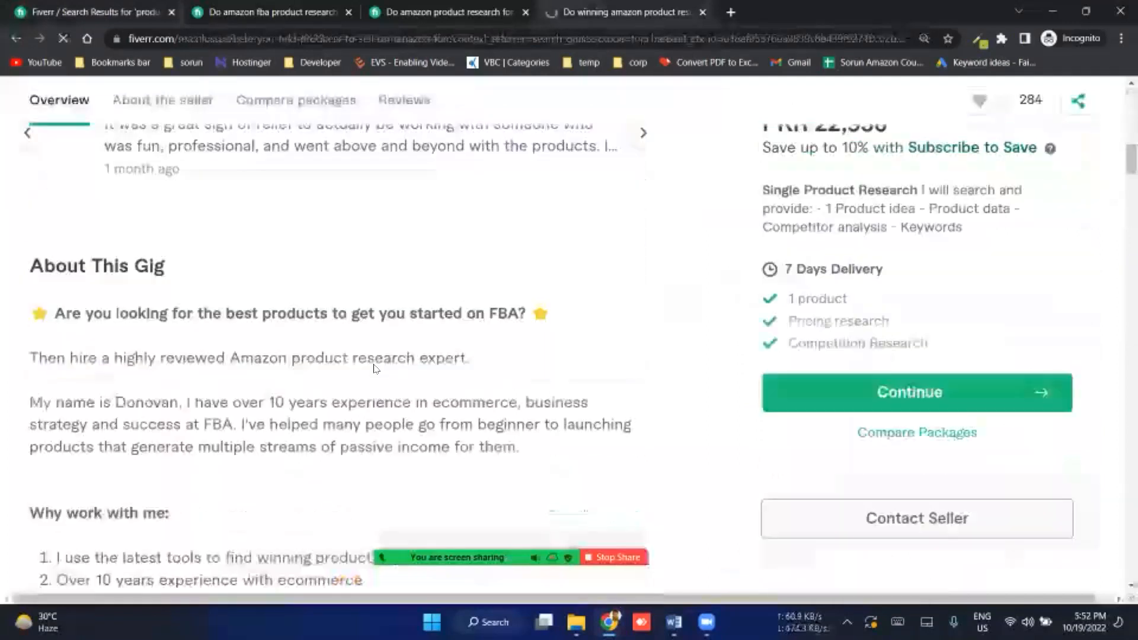
{"action": "scroll", "coordinate": [398, 412], "scroll_direction": "down", "scroll_amount": 2}
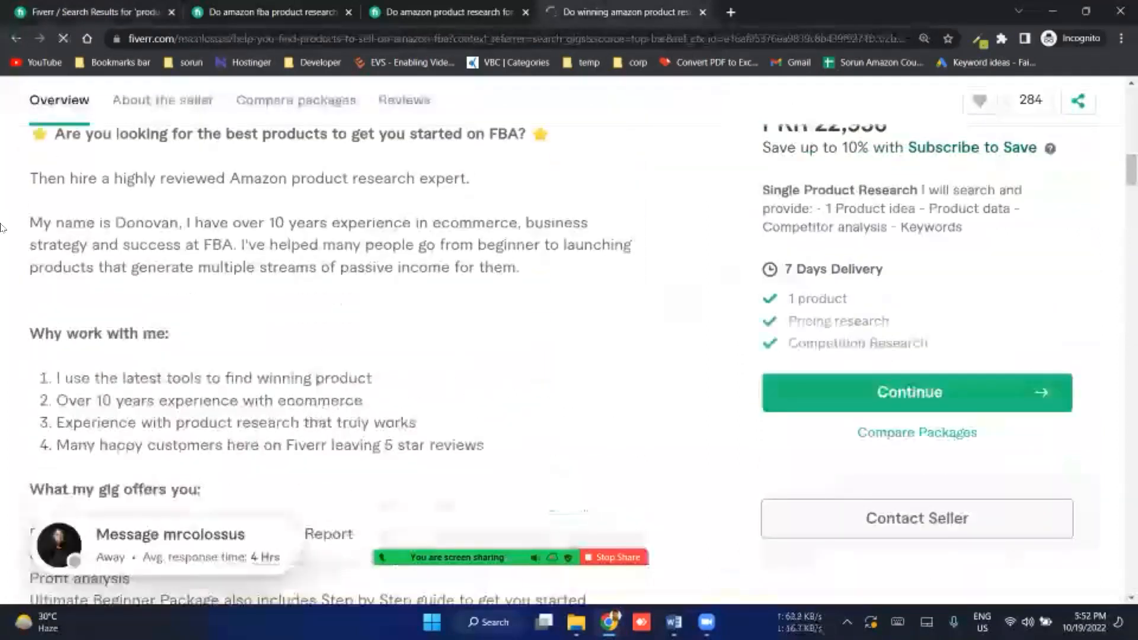
{"action": "scroll", "coordinate": [44, 214], "scroll_direction": "down", "scroll_amount": 1}
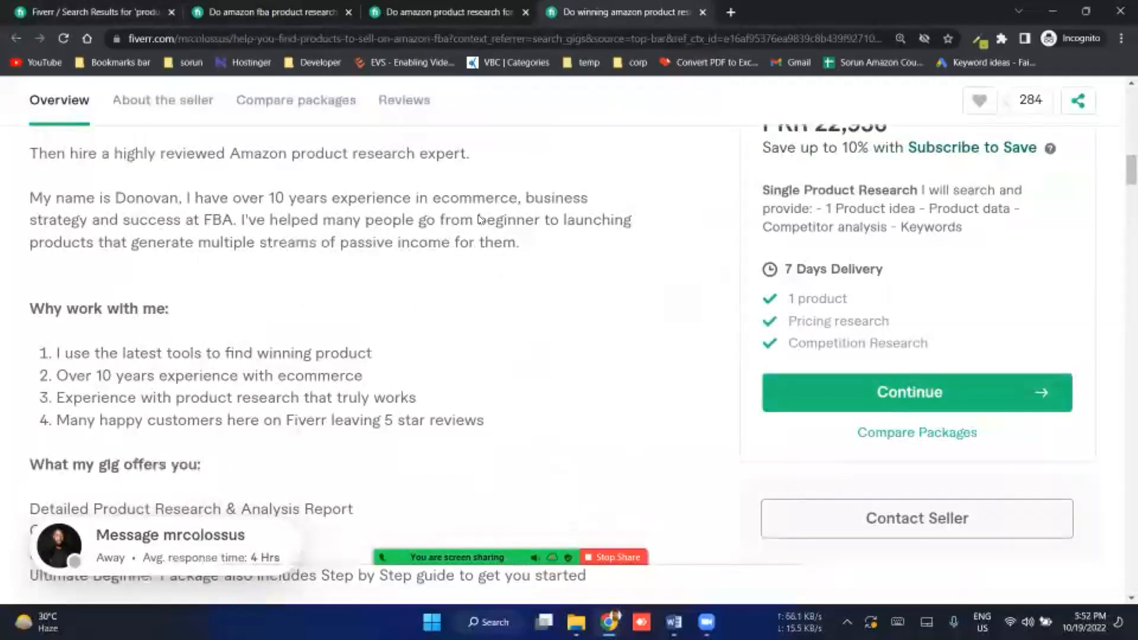
{"action": "scroll", "coordinate": [480, 219], "scroll_direction": "up", "scroll_amount": 1}
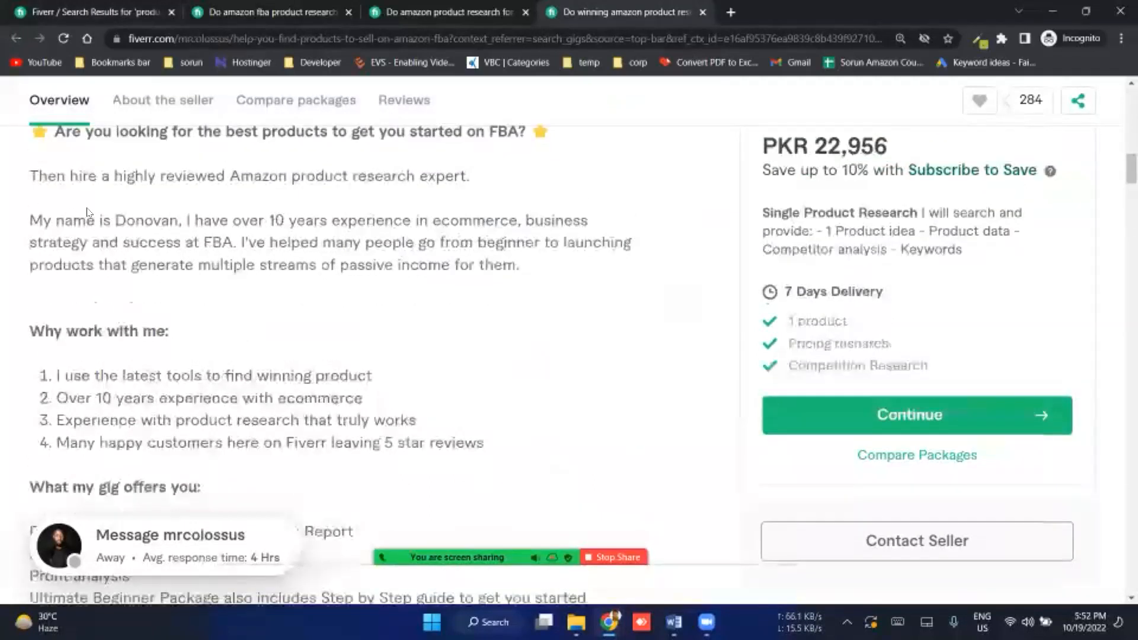
{"action": "scroll", "coordinate": [87, 213], "scroll_direction": "up", "scroll_amount": 2}
Step: Copy the seller's introduction paragraph about over 10 years of ecommerce experience from the gig's description
{"action": "triple_click", "coordinate": [243, 210]}
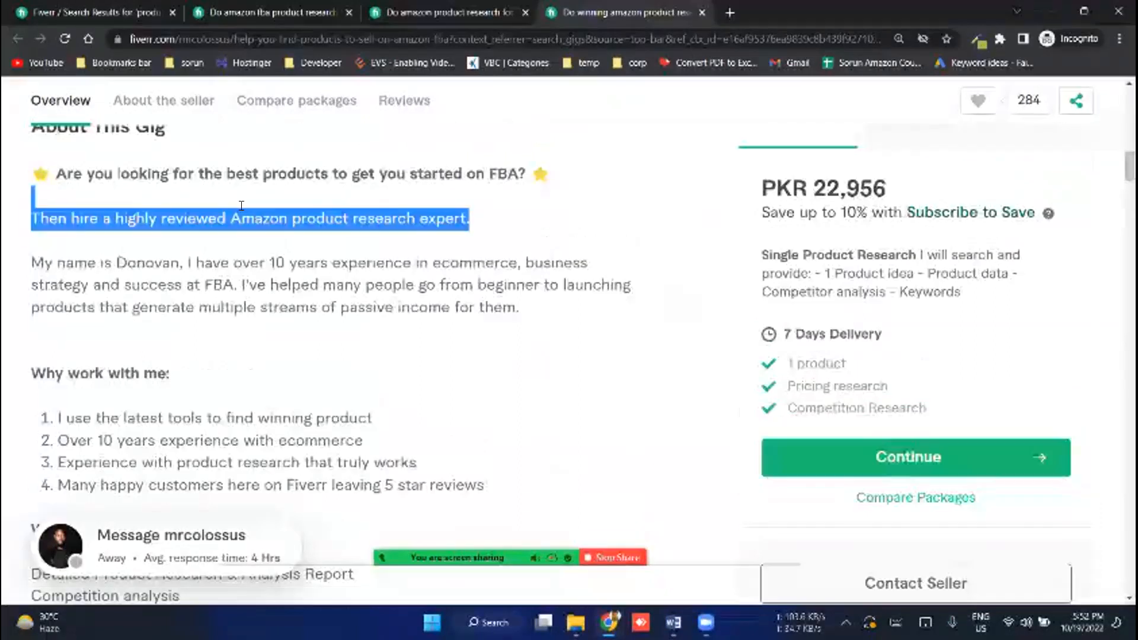
{"action": "left_click", "coordinate": [33, 188]}
{"action": "scroll", "coordinate": [32, 188], "scroll_direction": "down", "scroll_amount": 3}
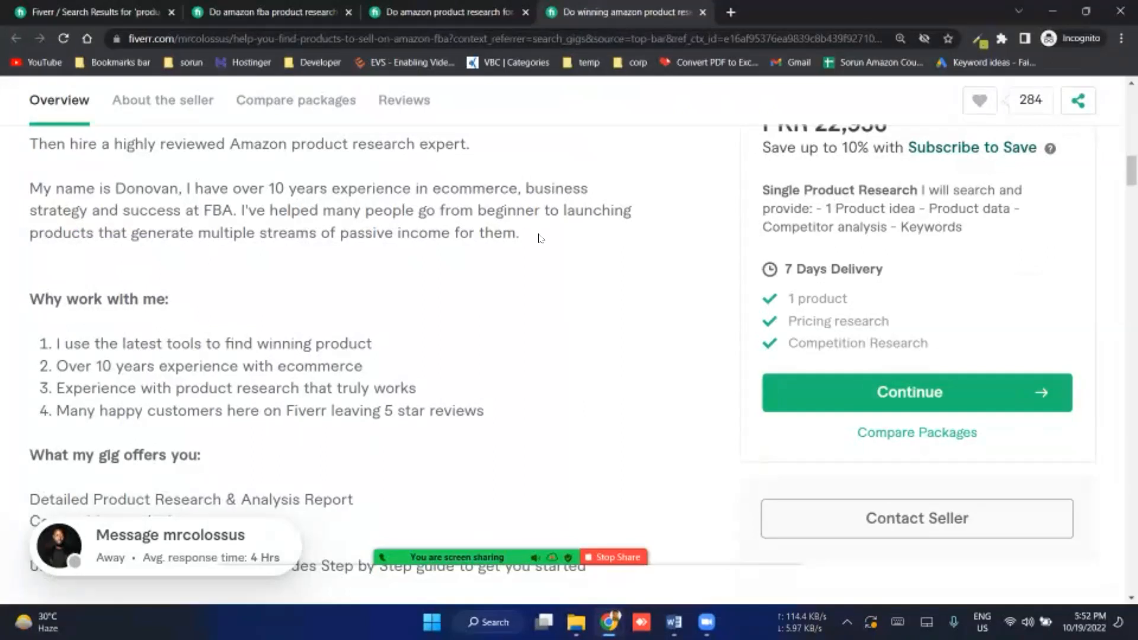
{"action": "triple_click", "coordinate": [540, 239]}
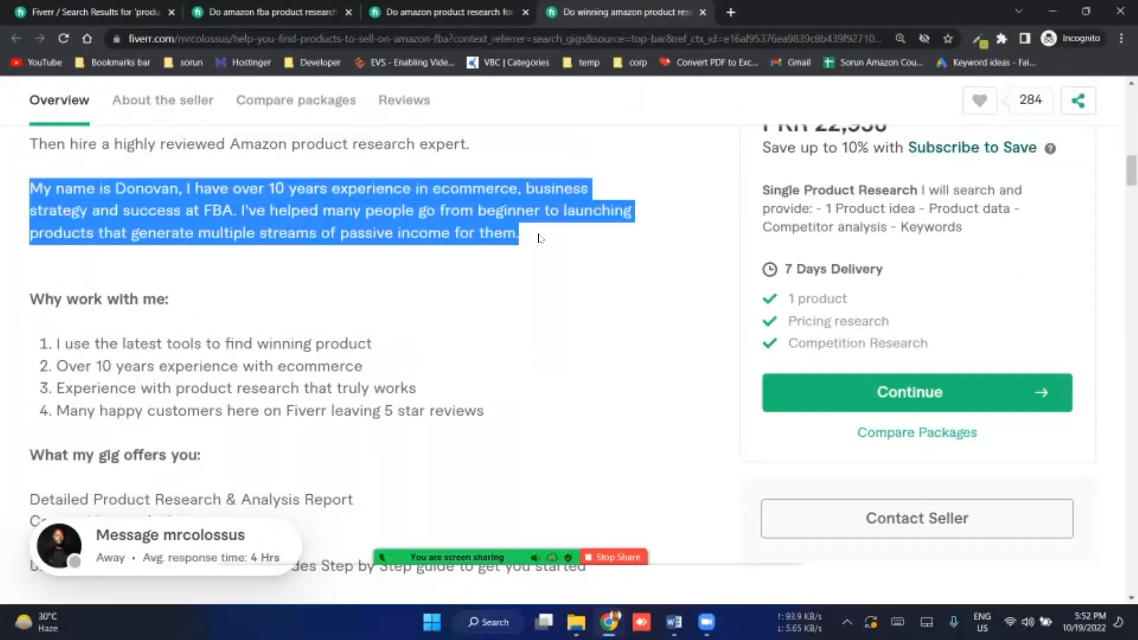
Step: In Word, replace the paragraph under "Why me for amazon product research?" with the copied introduction and add two line breaks after it
{"action": "key", "text": "alt+Tab"}
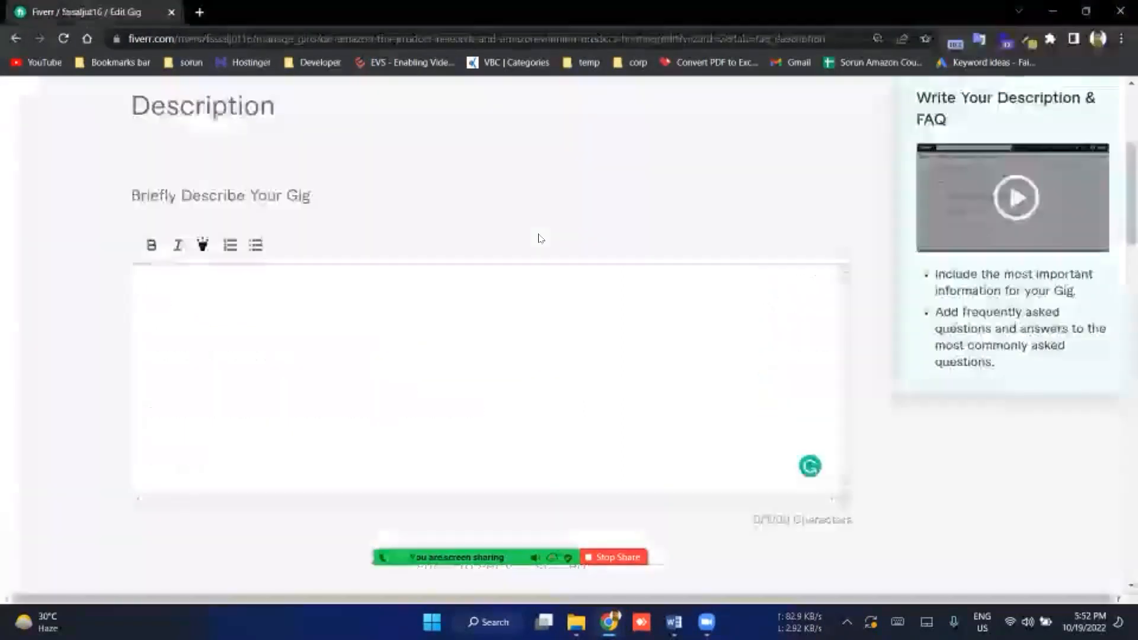
{"action": "key", "text": "alt+Tab"}
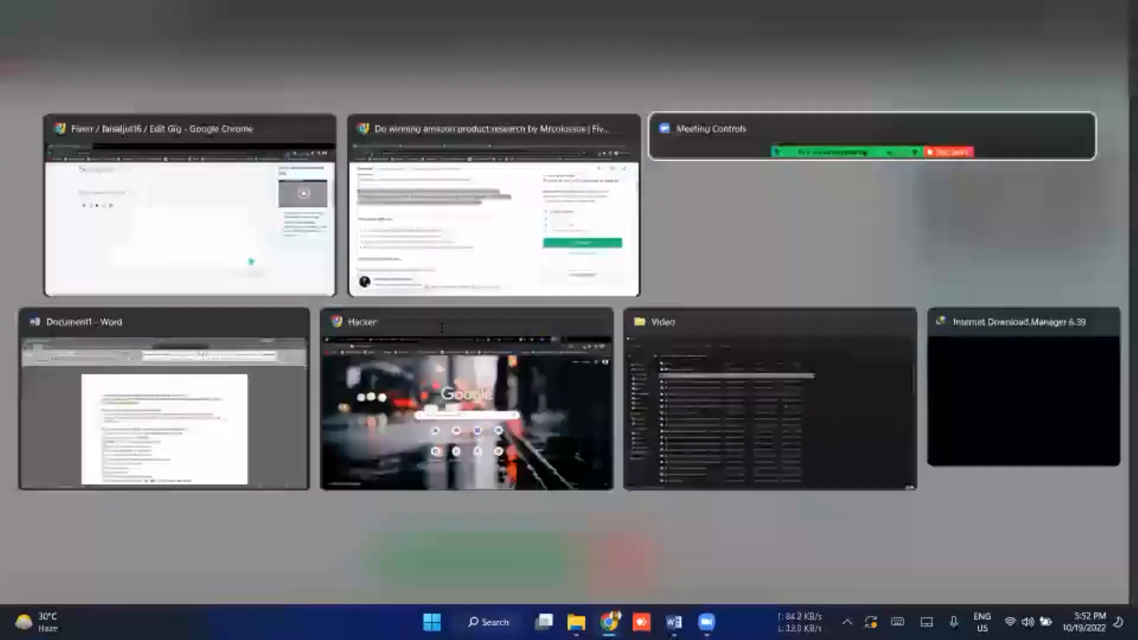
{"action": "key", "text": "alt+Tab"}
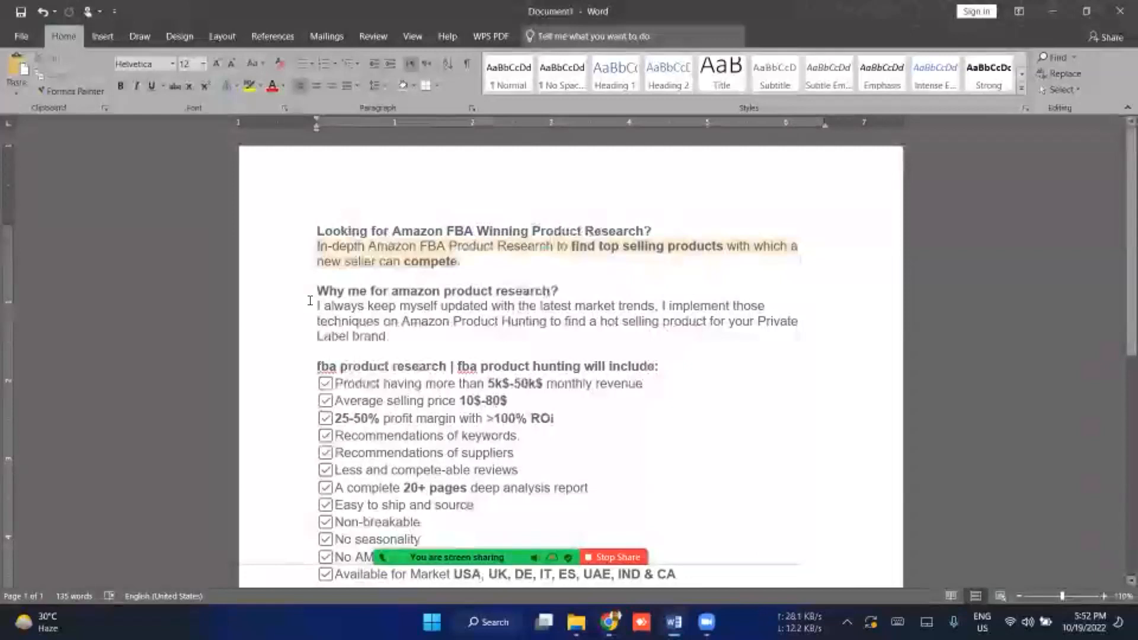
{"action": "double_click", "coordinate": [310, 301]}
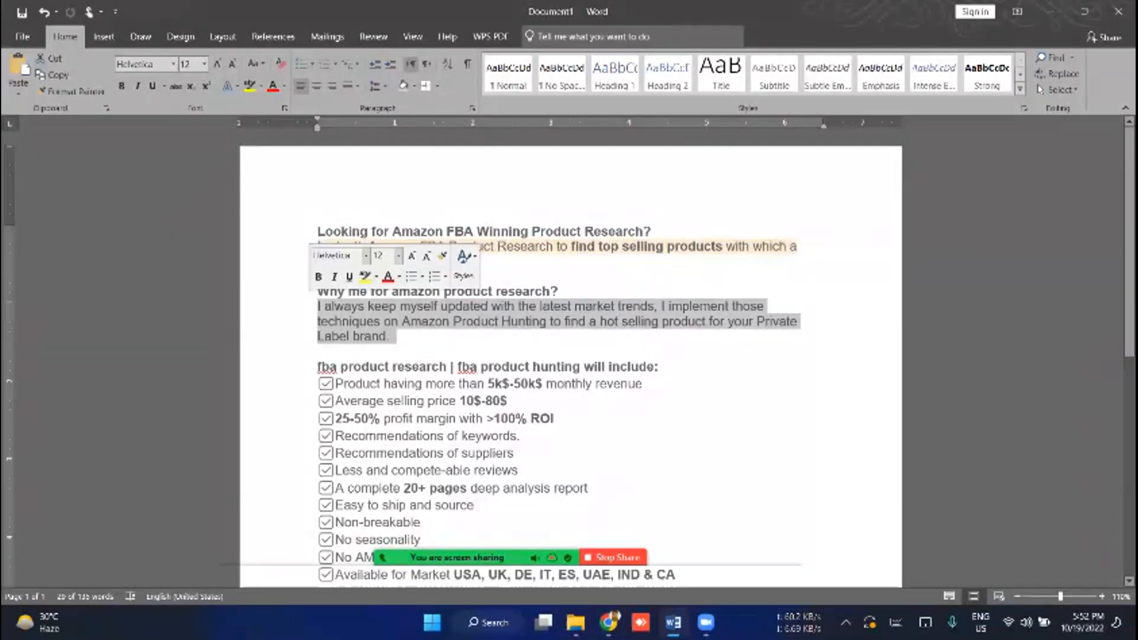
{"action": "type", "text": "My name is Donovan. I have over 10 years experience in ecommerce, business strategy and success at FBA. I've helped many people go from beginner to launching products that generate multiple streams of passive income for them."}
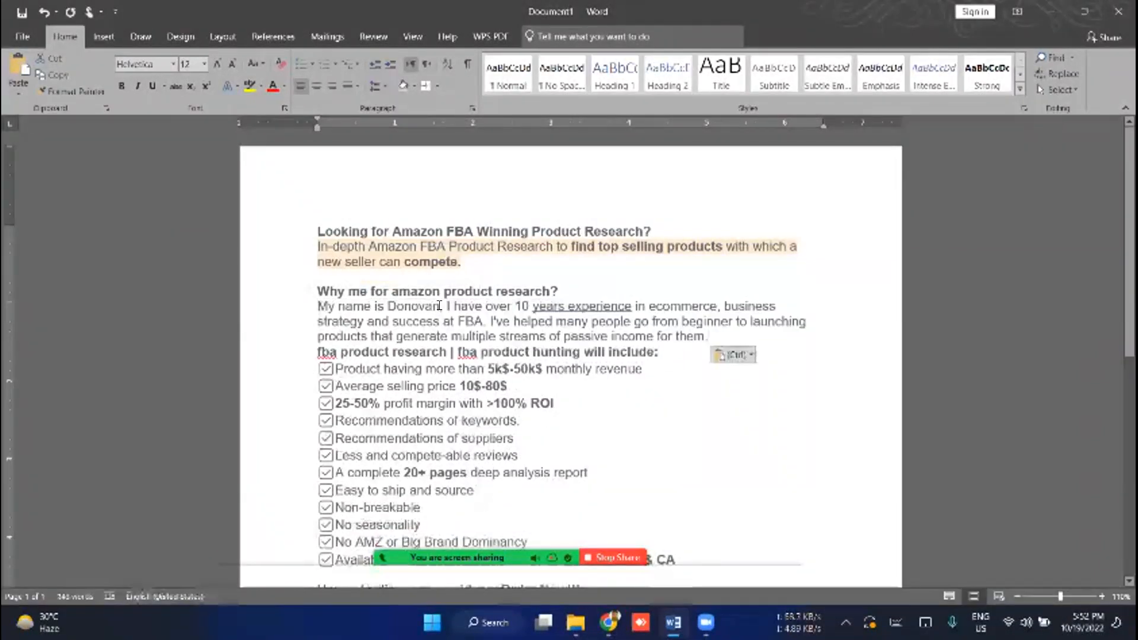
{"action": "key", "text": "Return"}
{"action": "key", "text": "Return"}
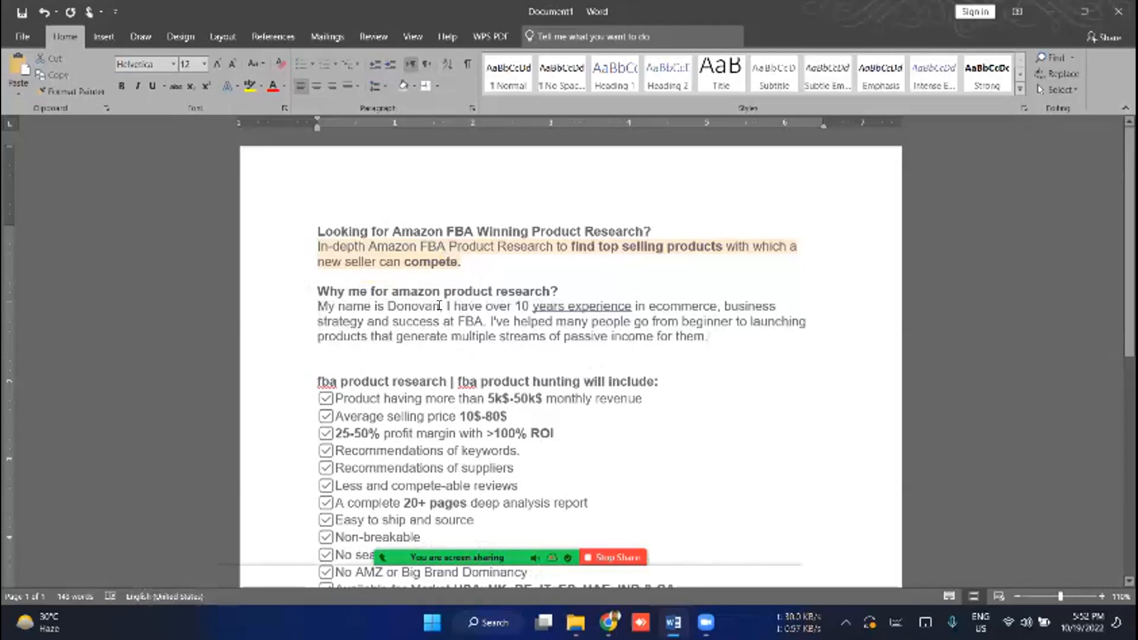
Step: Replace the original seller's name in the pasted introduction with the gig owner's own first name
{"action": "key", "text": "BackSpace"}
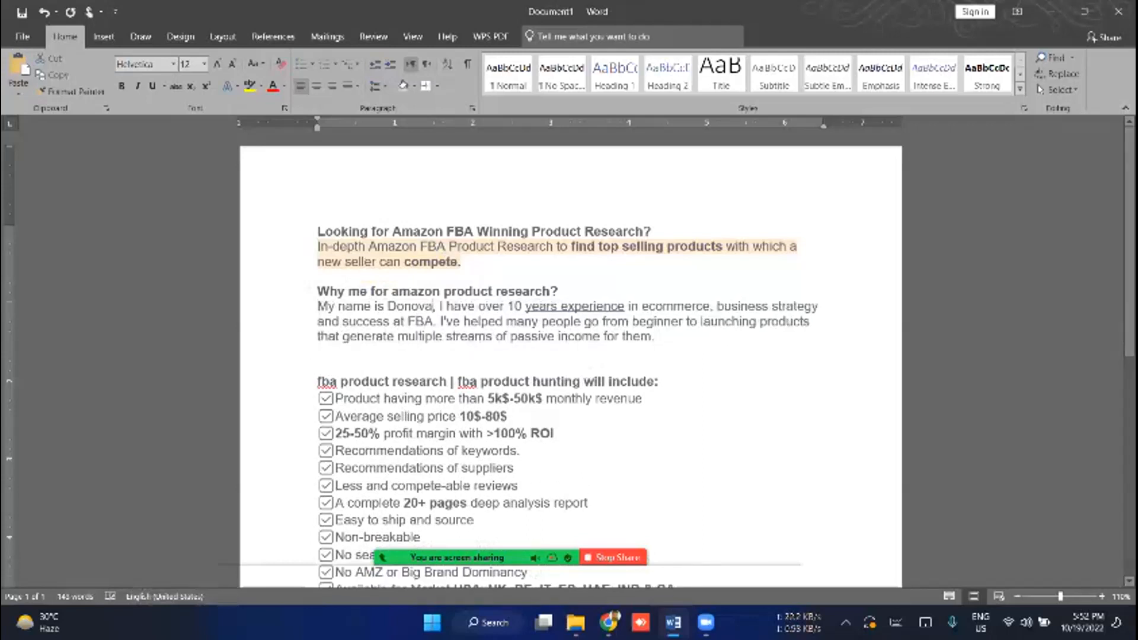
{"action": "key", "text": "BackSpace"}
{"action": "key", "text": "BackSpace"}
{"action": "key", "text": "BackSpace"}
{"action": "key", "text": "BackSpace"}
{"action": "key", "text": "BackSpace"}
{"action": "key", "text": "BackSpace"}
{"action": "type", "text": "Fa"}
{"action": "type", "text": "isal"}
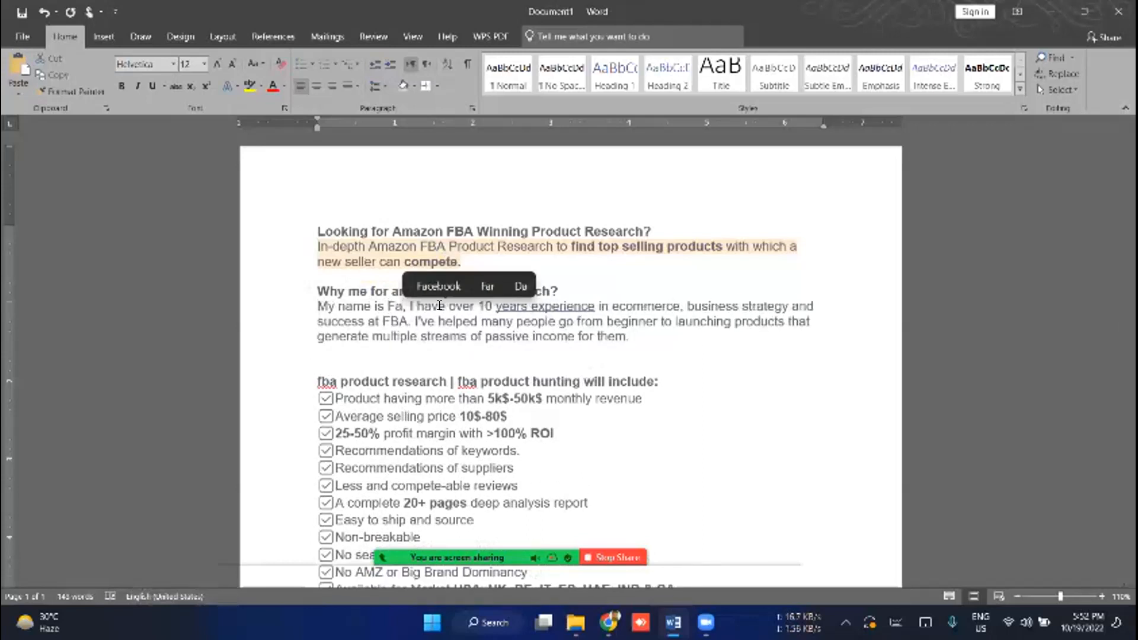
Step: Change the stated ecommerce experience in the introduction paragraph to 2 years
{"action": "key", "text": "Right"}
{"action": "key", "text": "ctrl+shift+Right"}
{"action": "type", "text": "2"}
Step: Read through the introduction paragraph and the list of included services down to the closing line
{"action": "key", "text": "Right"}
{"action": "key", "text": "Right"}
{"action": "key", "text": "Right"}
{"action": "key", "text": "Right"}
{"action": "key", "text": "Right"}
{"action": "key", "text": "Right"}
{"action": "key", "text": "Right"}
{"action": "key", "text": "Right"}
{"action": "key", "text": "Right"}
{"action": "key", "text": "Right"}
{"action": "key", "text": "Right"}
{"action": "key", "text": "Right"}
{"action": "key", "text": "Right"}
{"action": "key", "text": "Right"}
{"action": "key", "text": "Right"}
{"action": "key", "text": "Right"}
{"action": "key", "text": "Right"}
{"action": "key", "text": "Right"}
{"action": "key", "text": "Right"}
{"action": "key", "text": "Right"}
{"action": "key", "text": "Right"}
{"action": "key", "text": "Right"}
{"action": "key", "text": "Right"}
{"action": "key", "text": "Right"}
{"action": "key", "text": "Right"}
{"action": "key", "text": "Right"}
{"action": "key", "text": "Right"}
{"action": "key", "text": "Right"}
{"action": "key", "text": "Right"}
{"action": "key", "text": "Right"}
{"action": "key", "text": "Right"}
{"action": "key", "text": "Right"}
{"action": "key", "text": "Right"}
{"action": "key", "text": "Right"}
{"action": "key", "text": "Right"}
{"action": "key", "text": "Right"}
{"action": "key", "text": "Right"}
{"action": "key", "text": "Right"}
{"action": "key", "text": "Right"}
{"action": "key", "text": "Right"}
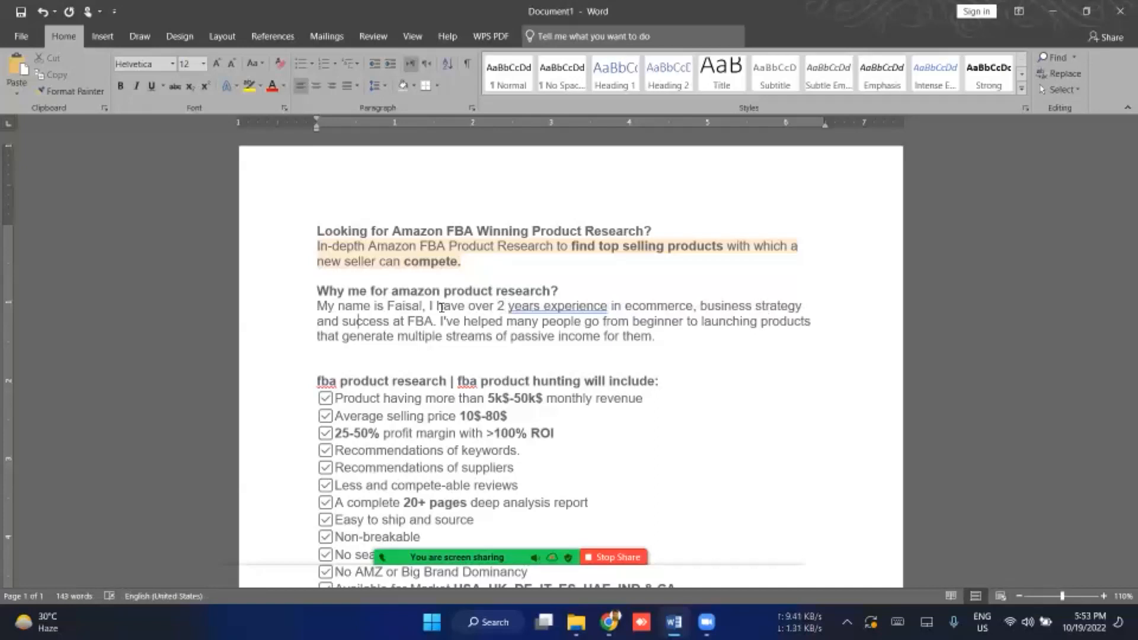
{"action": "key", "text": "Right"}
{"action": "key", "text": "Right"}
{"action": "key", "text": "Right"}
{"action": "key", "text": "Right"}
{"action": "key", "text": "Right"}
{"action": "key", "text": "Right"}
{"action": "key", "text": "Right"}
{"action": "key", "text": "Right"}
{"action": "key", "text": "Right"}
{"action": "key", "text": "Right"}
{"action": "key", "text": "Right"}
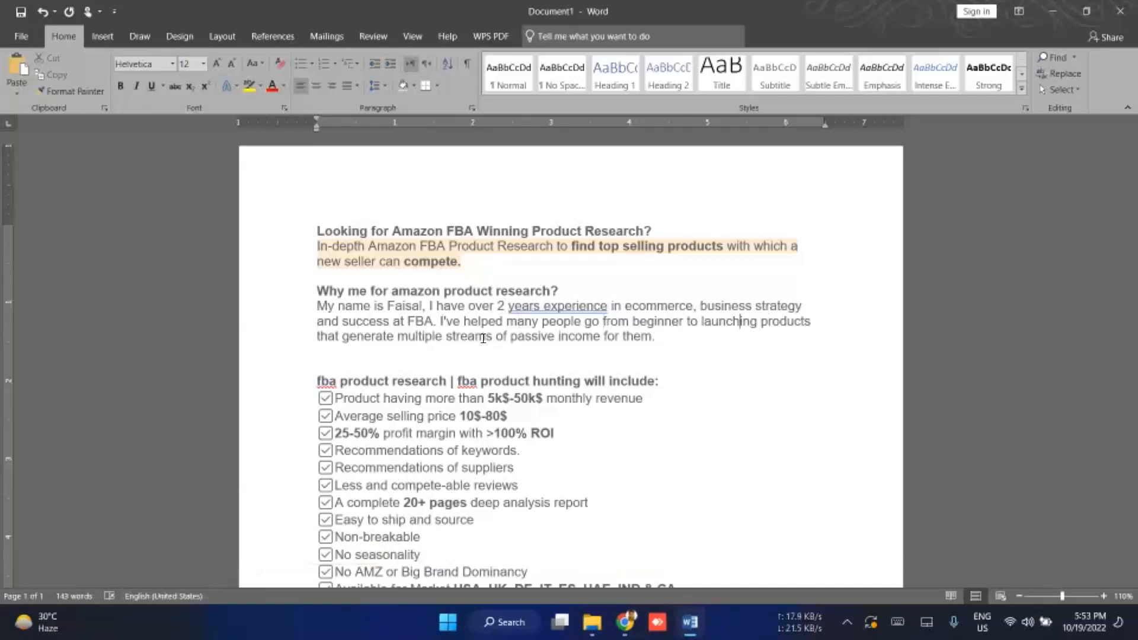
{"action": "scroll", "coordinate": [480, 341], "scroll_direction": "down", "scroll_amount": 2}
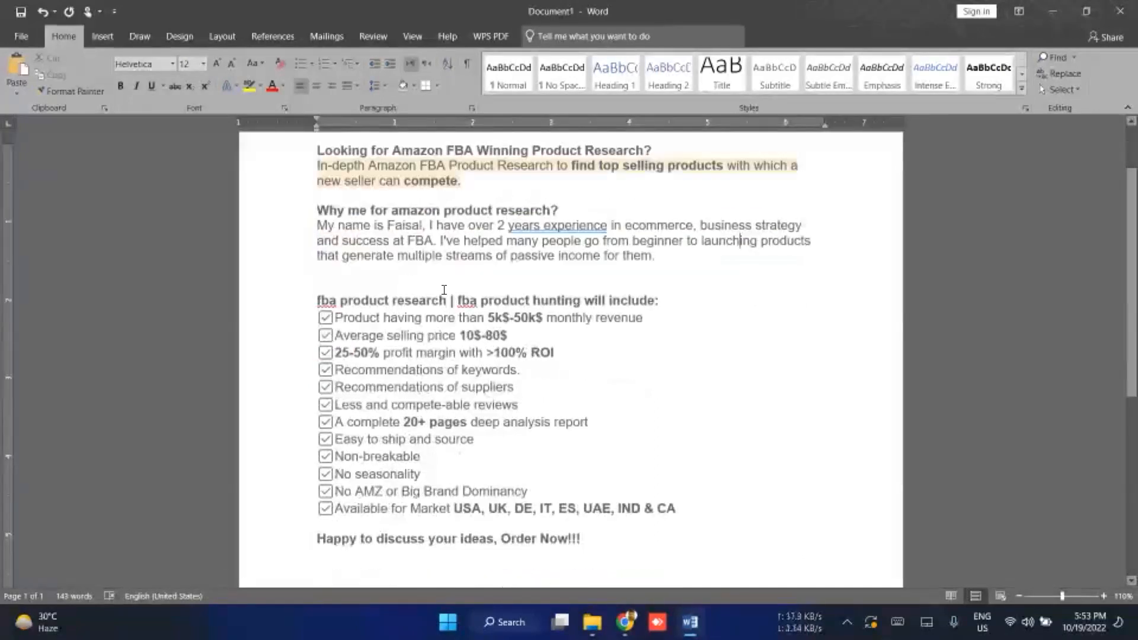
{"action": "scroll", "coordinate": [444, 290], "scroll_direction": "down", "scroll_amount": 2}
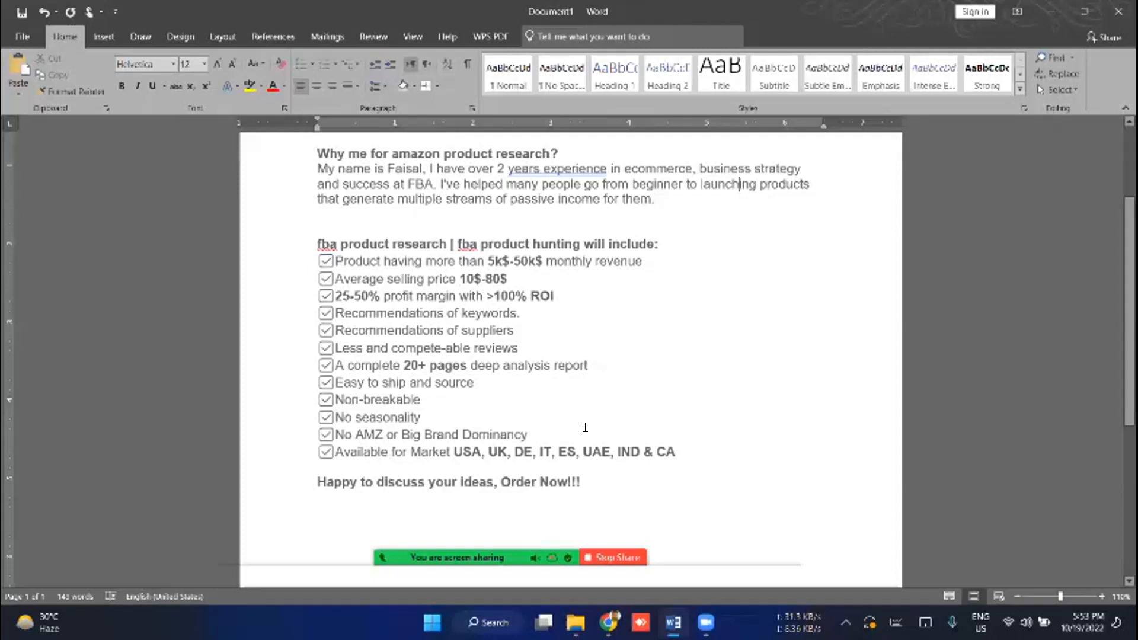
{"action": "scroll", "coordinate": [611, 431], "scroll_direction": "down", "scroll_amount": 1}
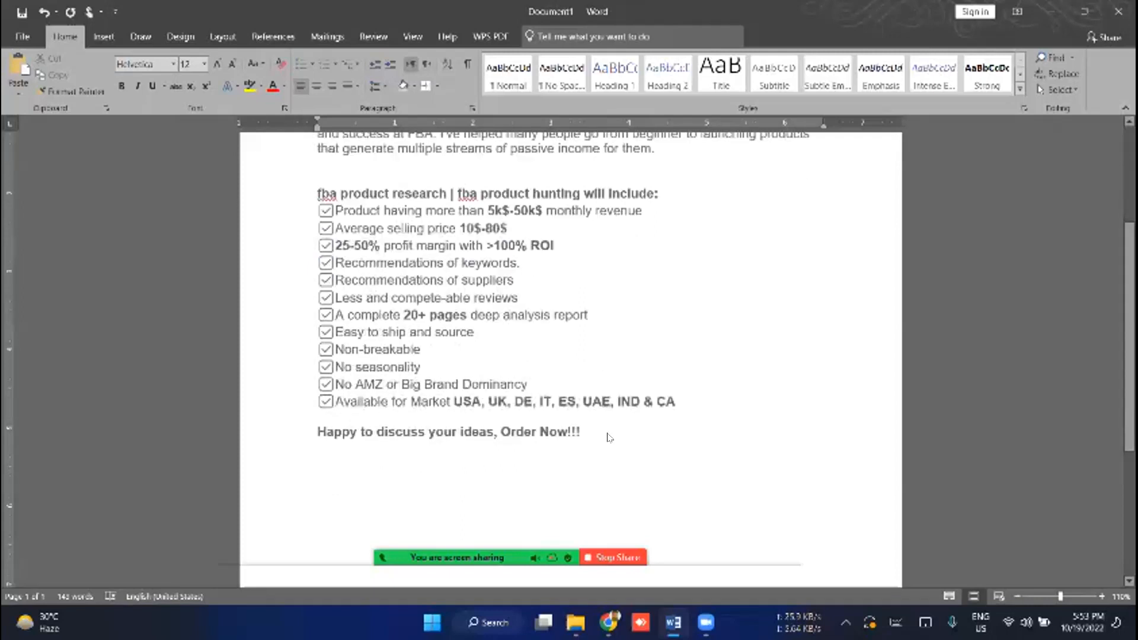
Step: Copy the entire gig description from the Word document and switch to the Fiverr gig editor in the browser
{"action": "left_click", "coordinate": [606, 433]}
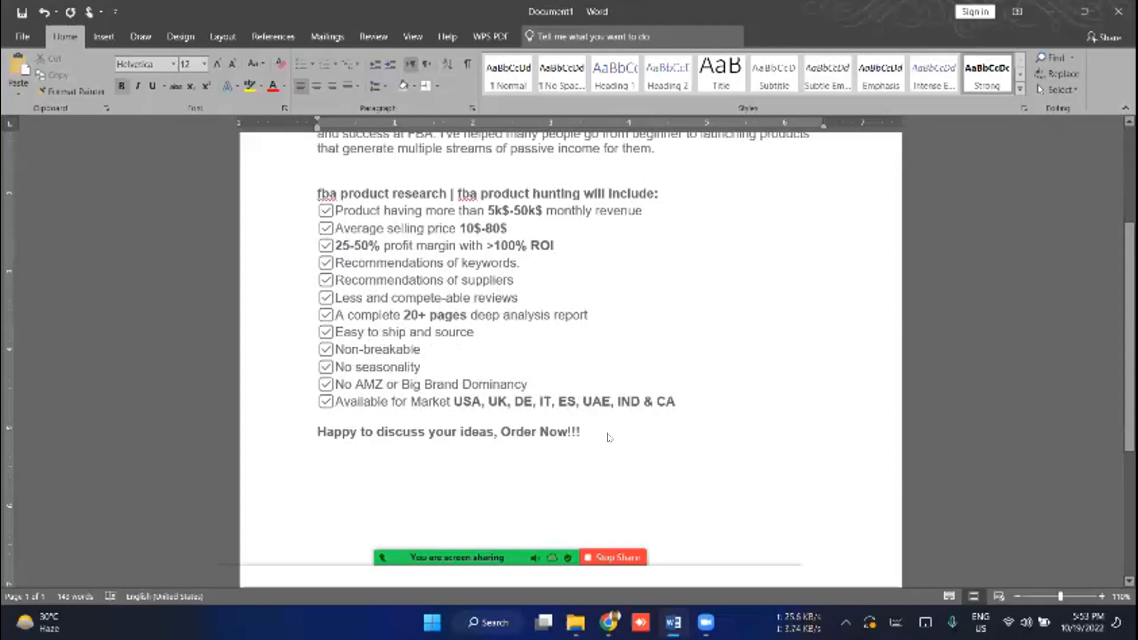
{"action": "key", "text": "ctrl+a"}
{"action": "key", "text": "alt+Tab"}
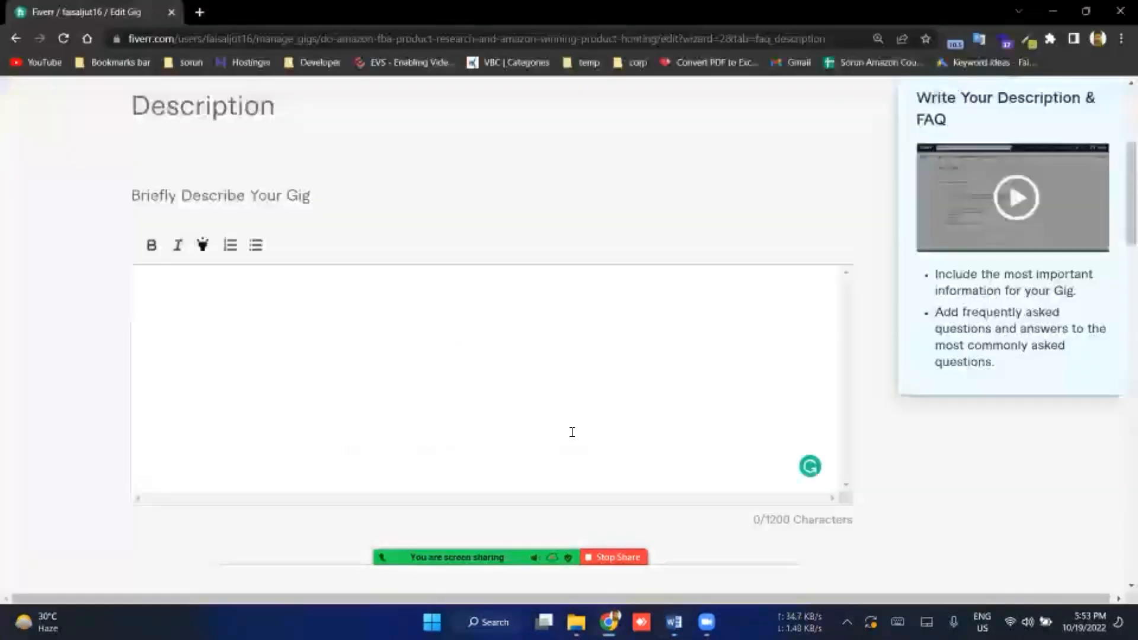
{"action": "key", "text": "alt+Tab"}
{"action": "key", "text": "alt+Tab"}
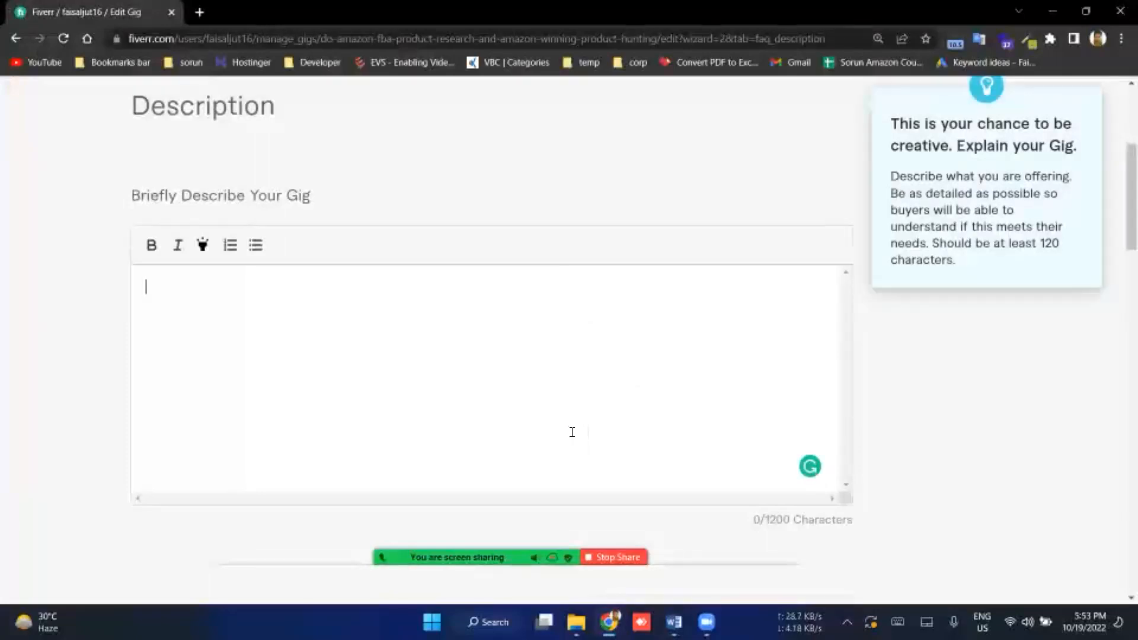
Step: Open Notepad and paste the copied Word description into a blank file as plain text
{"action": "key", "text": "super"}
{"action": "type", "text": "note"}
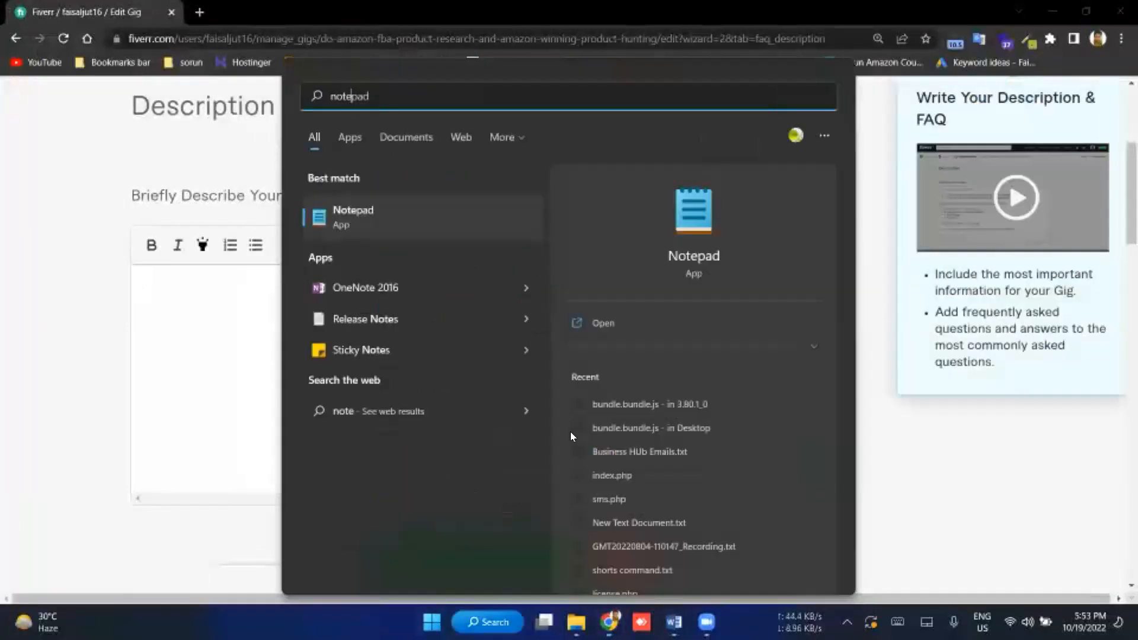
{"action": "key", "text": "Escape"}
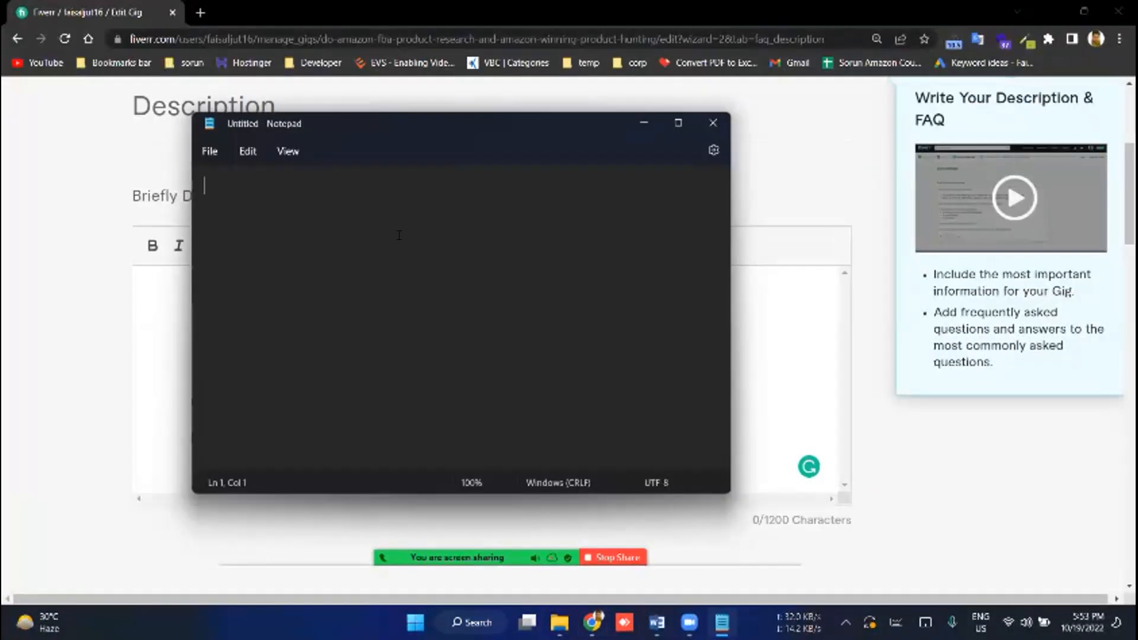
{"action": "key", "text": "alt+Tab"}
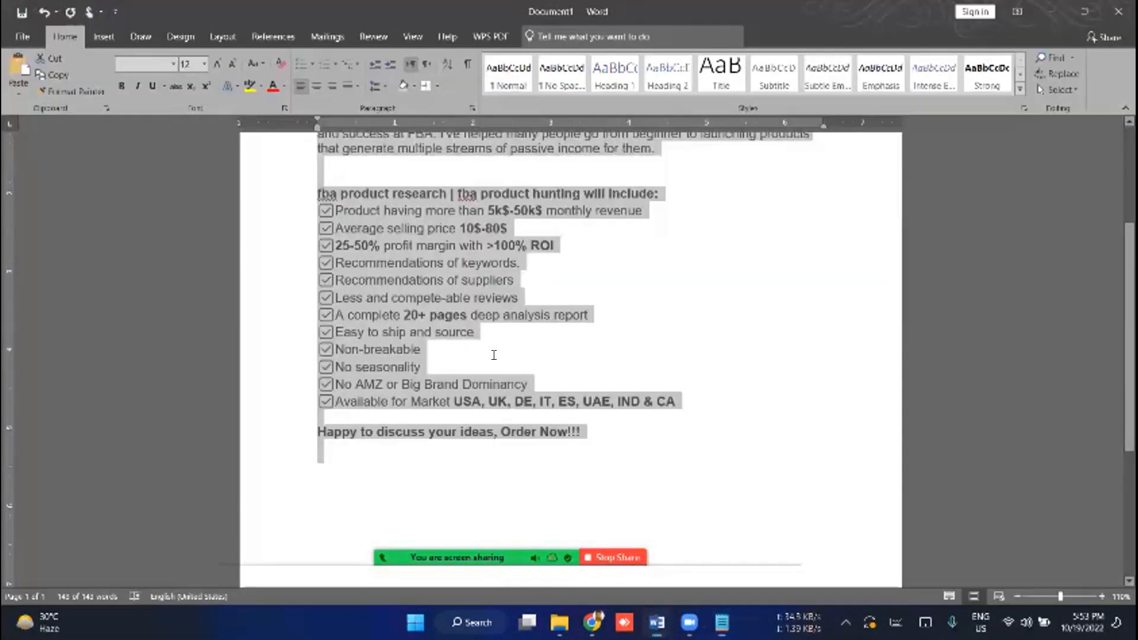
{"action": "left_click", "coordinate": [324, 352]}
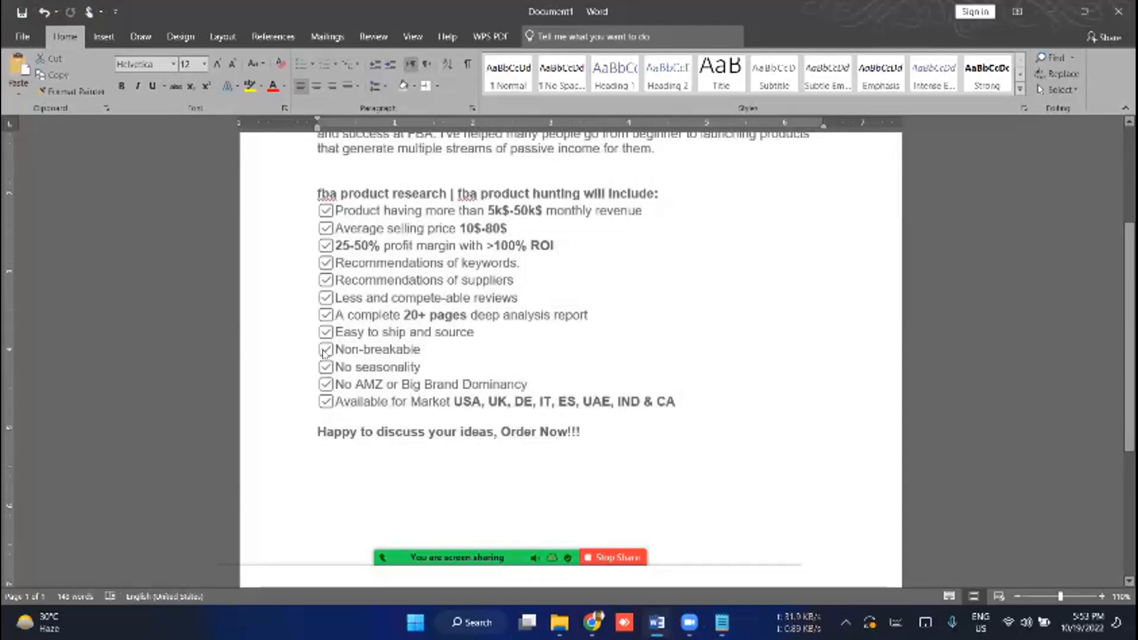
{"action": "scroll", "coordinate": [324, 354], "scroll_direction": "down", "scroll_amount": 1}
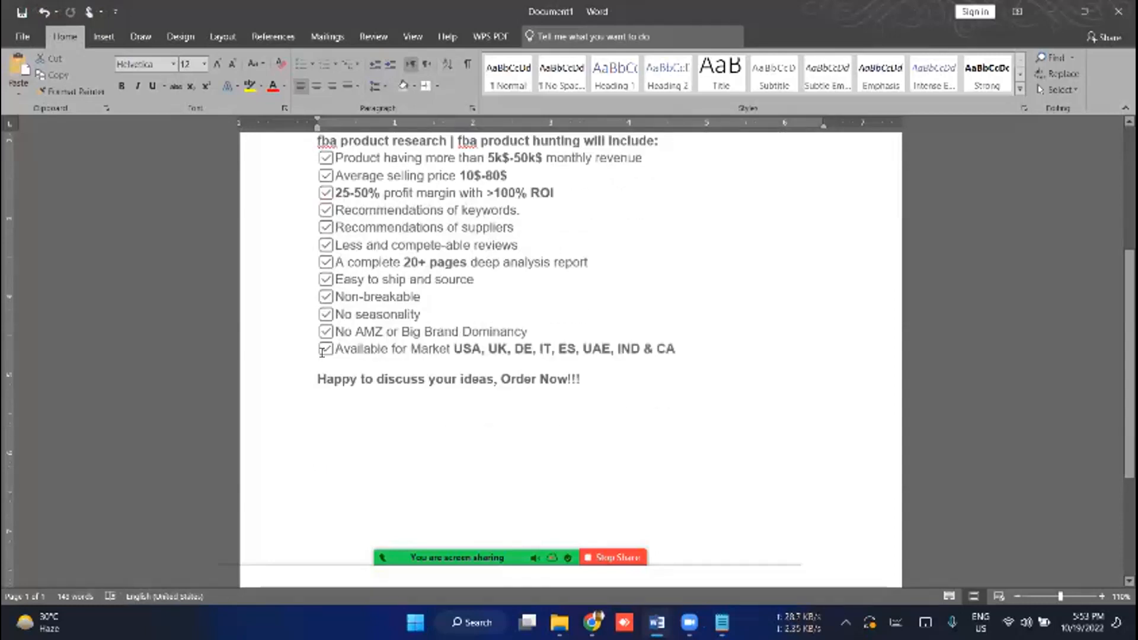
{"action": "double_click", "coordinate": [321, 352]}
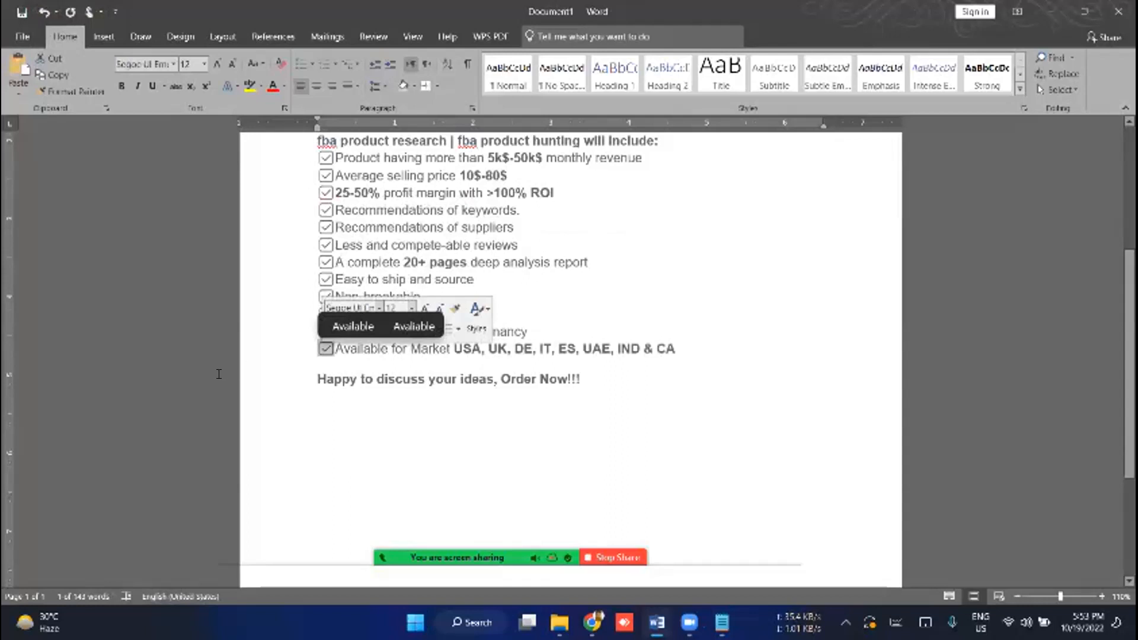
{"action": "key", "text": "alt+Tab"}
{"action": "key", "text": "ctrl+v"}
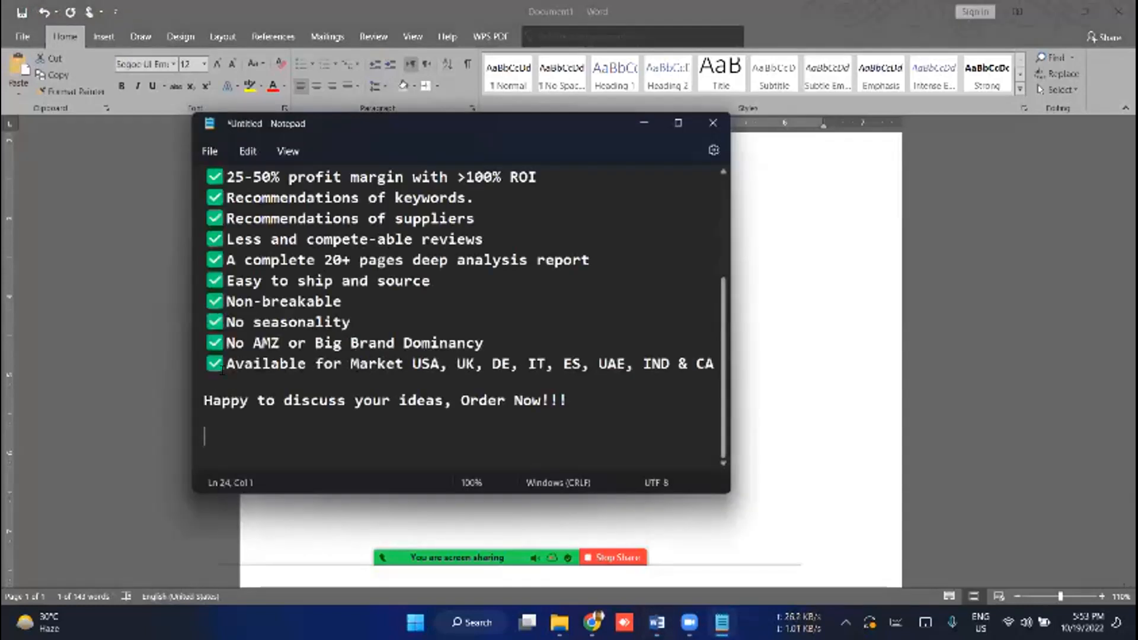
Step: Copy the whole plain-text description from Notepad and paste it into the gig's description field on Fiverr in the browser
{"action": "key", "text": "ctrl+a"}
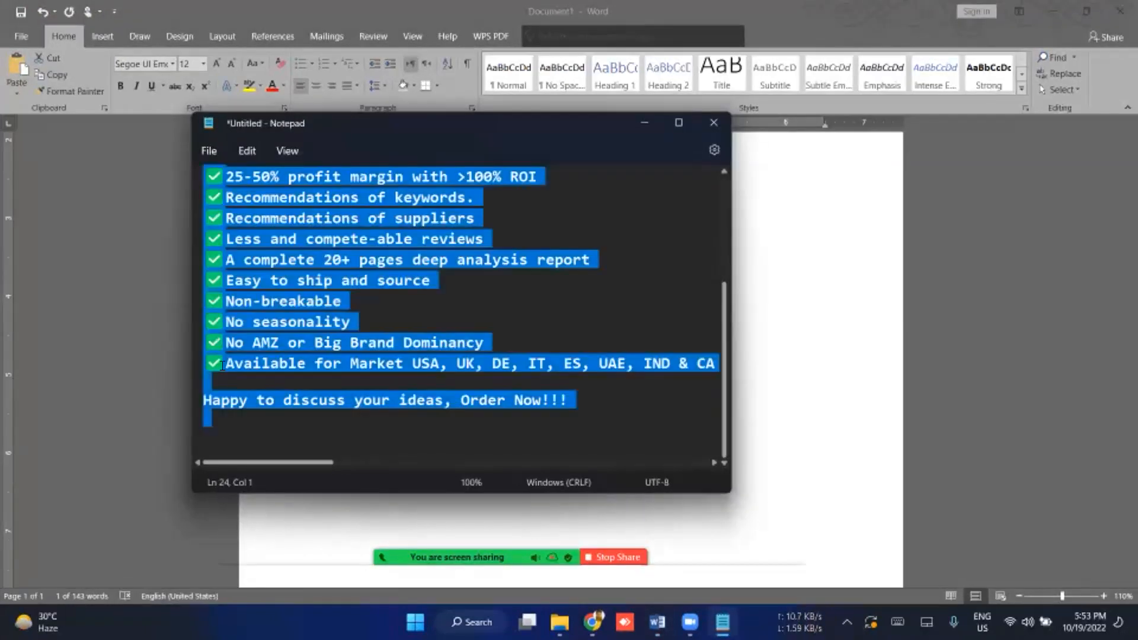
{"action": "left_click", "coordinate": [221, 365]}
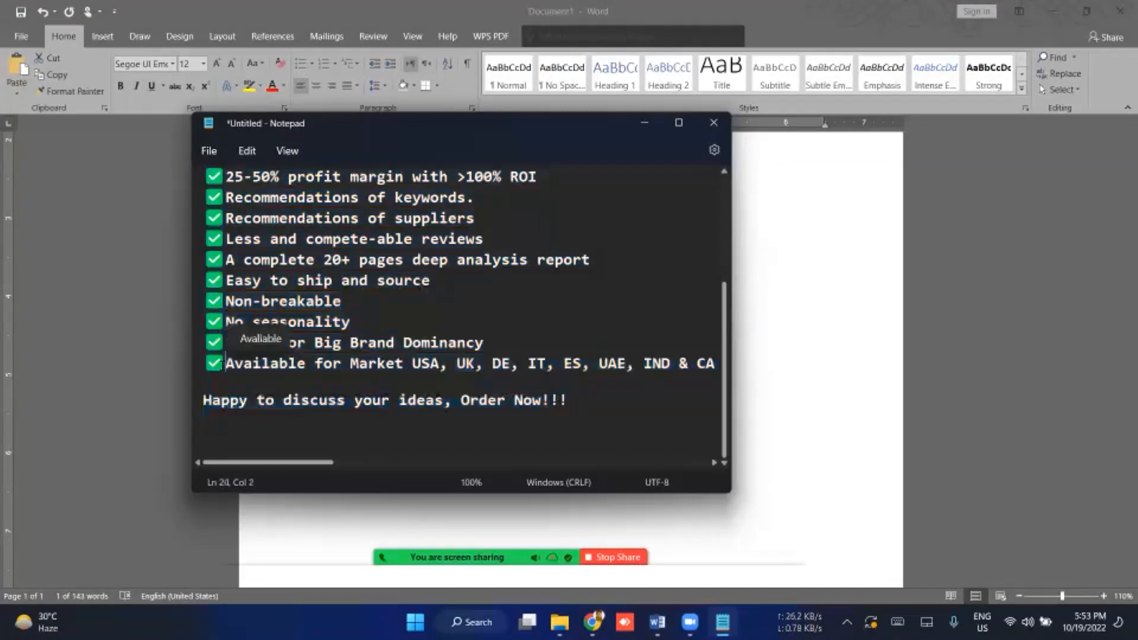
{"action": "scroll", "coordinate": [462, 314], "scroll_direction": "up", "scroll_amount": 4}
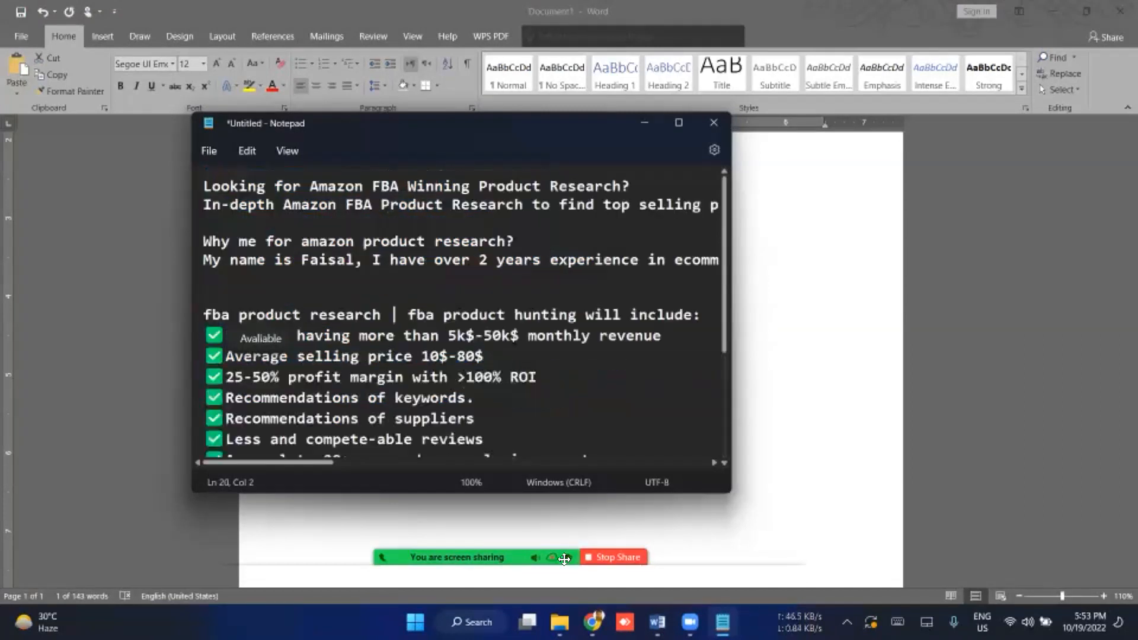
{"action": "key", "text": "ctrl+a"}
{"action": "key", "text": "alt+Tab"}
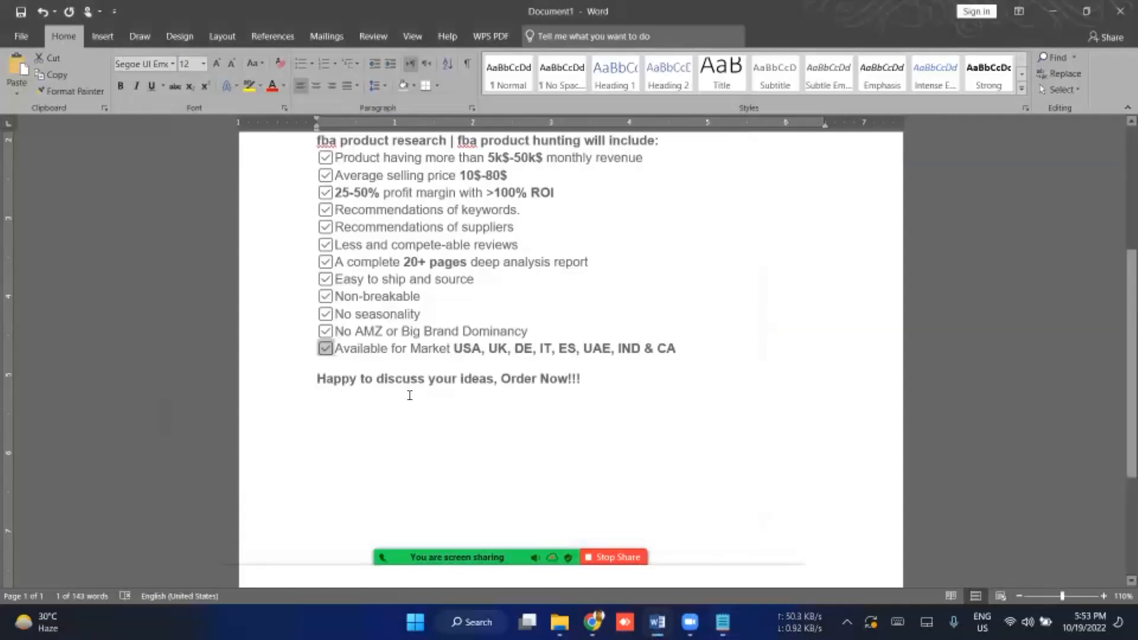
{"action": "mouse_move", "coordinate": [593, 622]}
{"action": "left_click", "coordinate": [591, 551]}
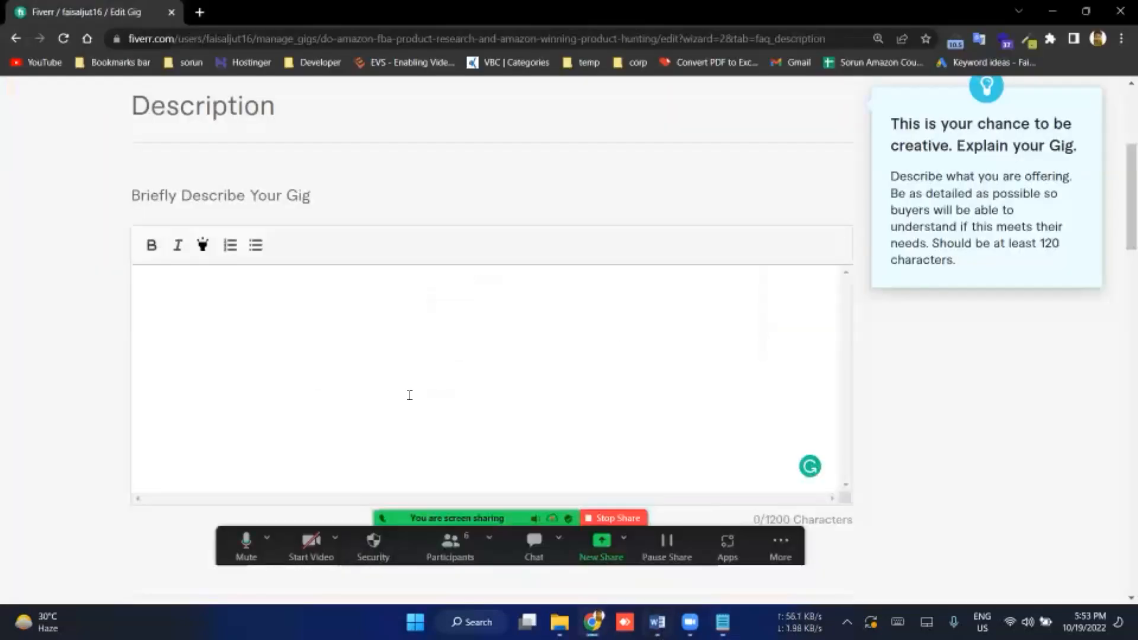
{"action": "key", "text": "ctrl+v"}
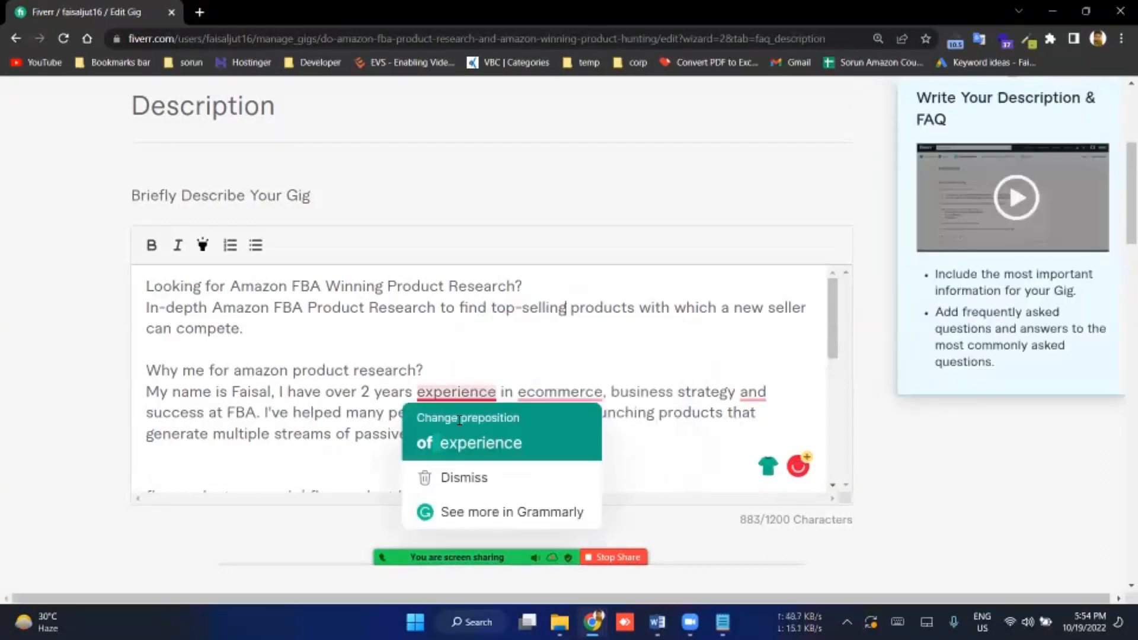
Step: Apply the Grammarly corrections in the introduction: "of experience", "eCommerce" and a comma after "business strategy"
{"action": "left_click", "coordinate": [460, 421]}
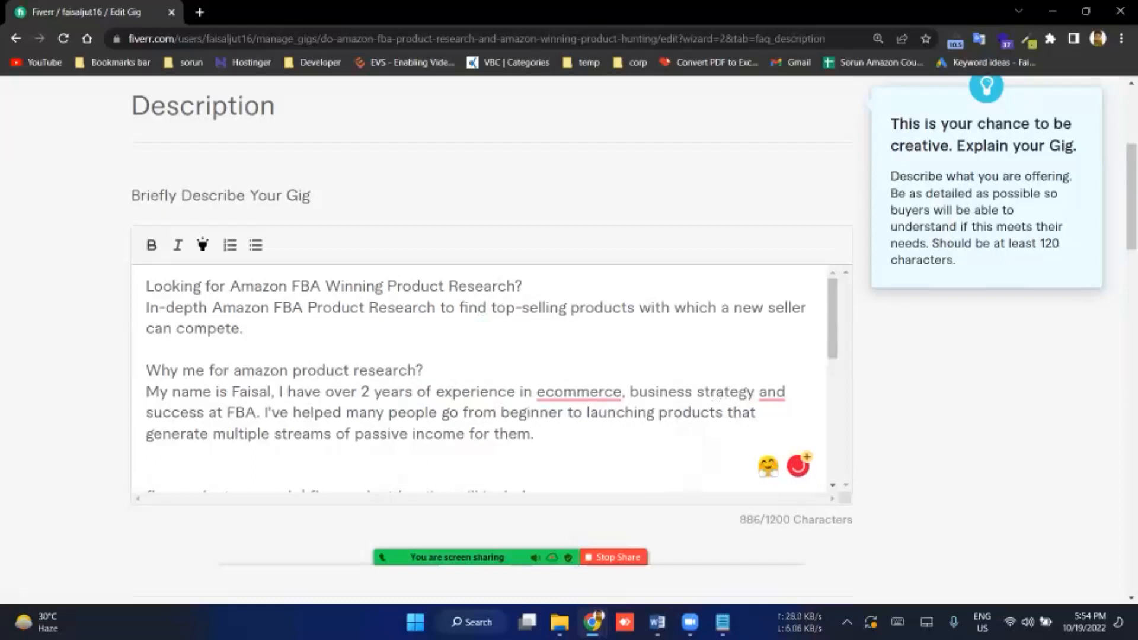
{"action": "left_click", "coordinate": [559, 403]}
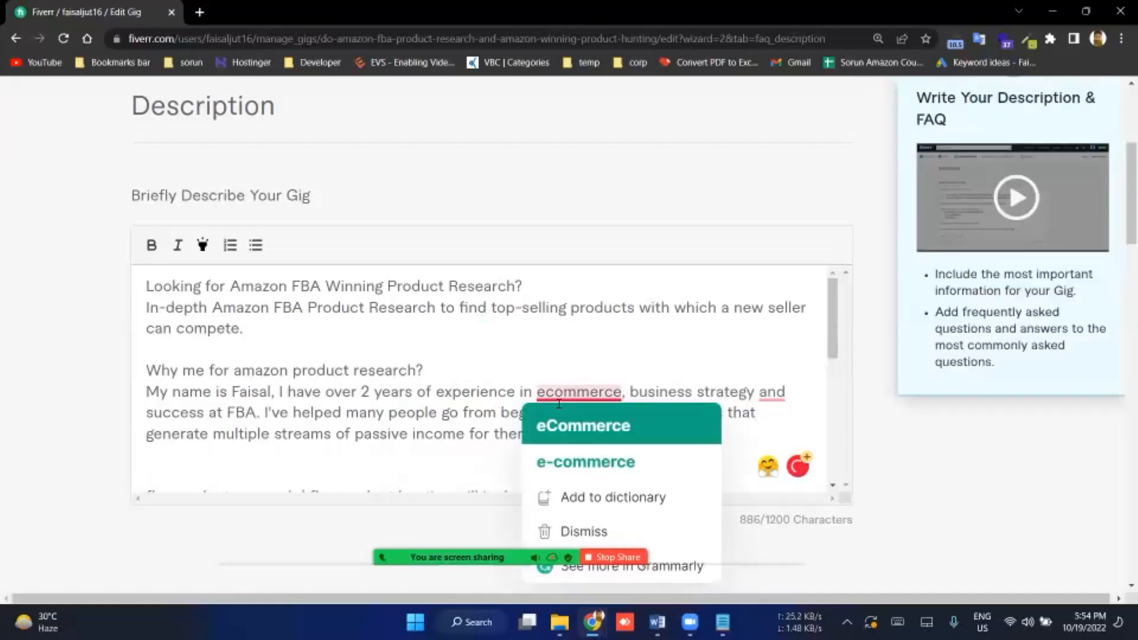
{"action": "left_click", "coordinate": [561, 409]}
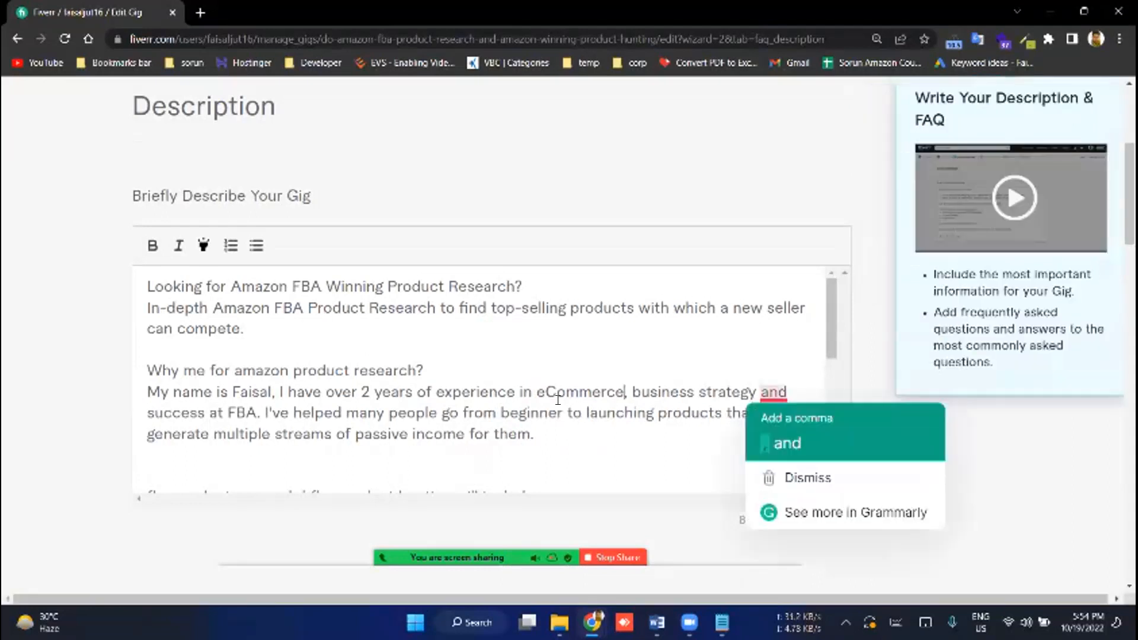
{"action": "left_click", "coordinate": [164, 317]}
Step: Accept Grammarly's correction for the start of the first list item and change "Dominancy" to "Dominance"
{"action": "scroll", "coordinate": [337, 317], "scroll_direction": "down", "scroll_amount": 5}
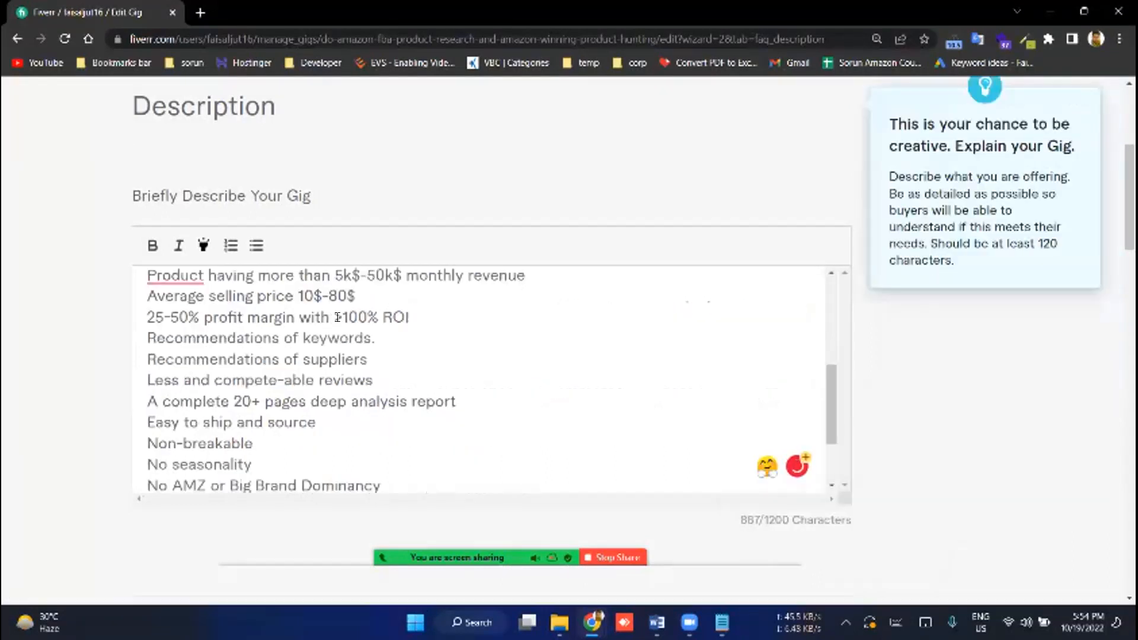
{"action": "scroll", "coordinate": [324, 329], "scroll_direction": "up", "scroll_amount": 1}
{"action": "mouse_move", "coordinate": [160, 327]}
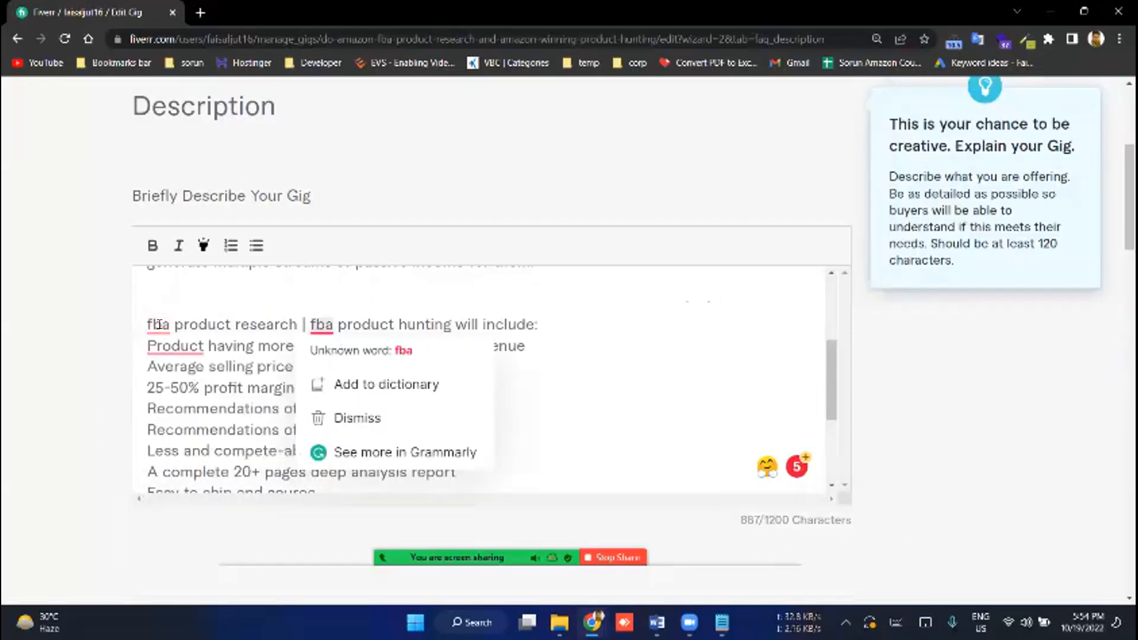
{"action": "mouse_move", "coordinate": [178, 347]}
{"action": "left_click", "coordinate": [211, 398]}
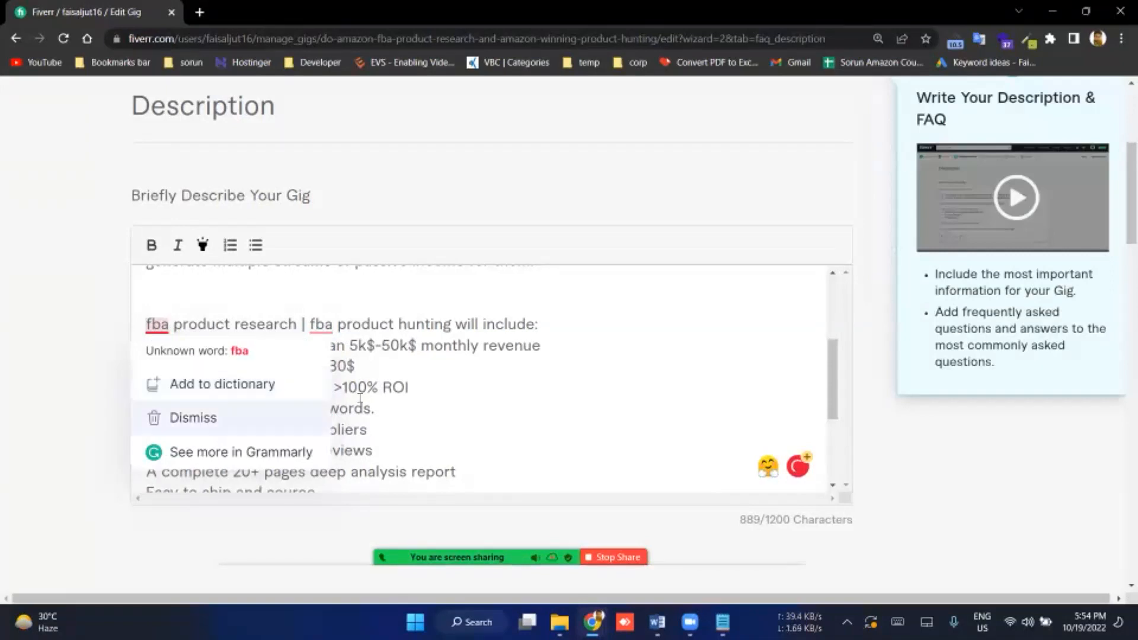
{"action": "scroll", "coordinate": [356, 427], "scroll_direction": "down", "scroll_amount": 3}
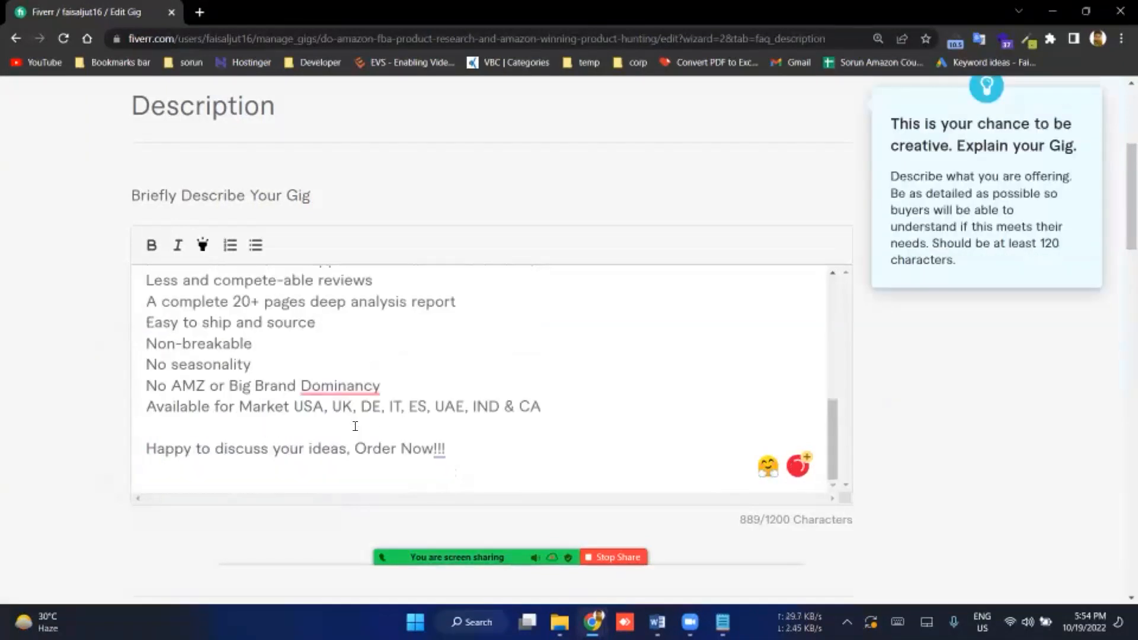
{"action": "mouse_move", "coordinate": [341, 386]}
{"action": "left_click", "coordinate": [348, 419]}
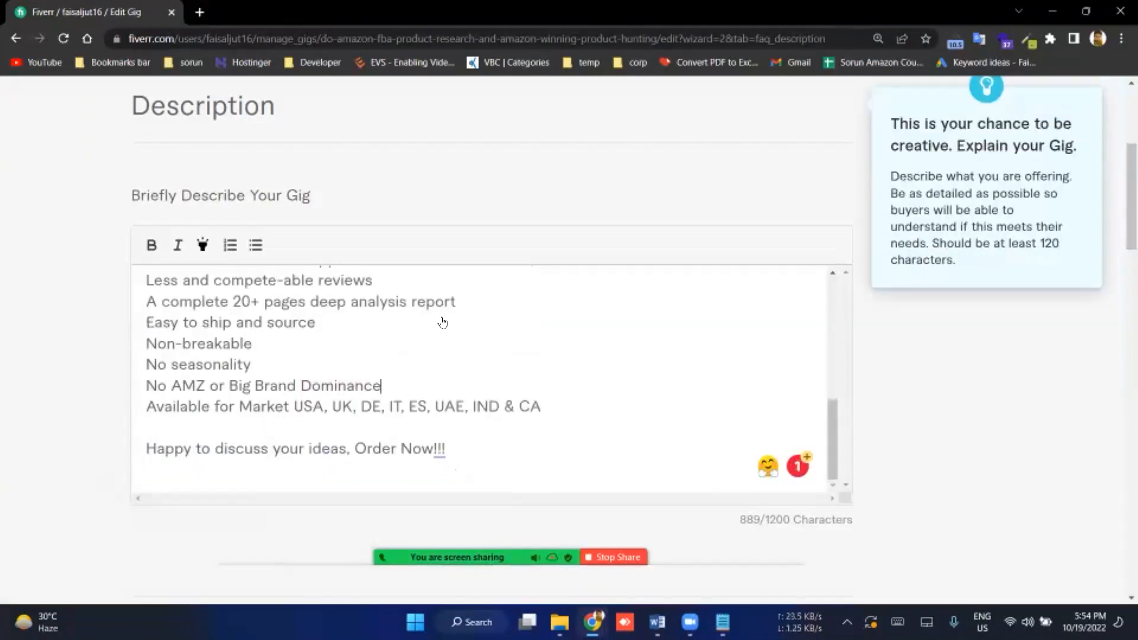
Step: Dismiss Grammarly's punctuation suggestion for the exclamation marks in the closing line "Order Now!!!"
{"action": "scroll", "coordinate": [481, 428], "scroll_direction": "down", "scroll_amount": 2}
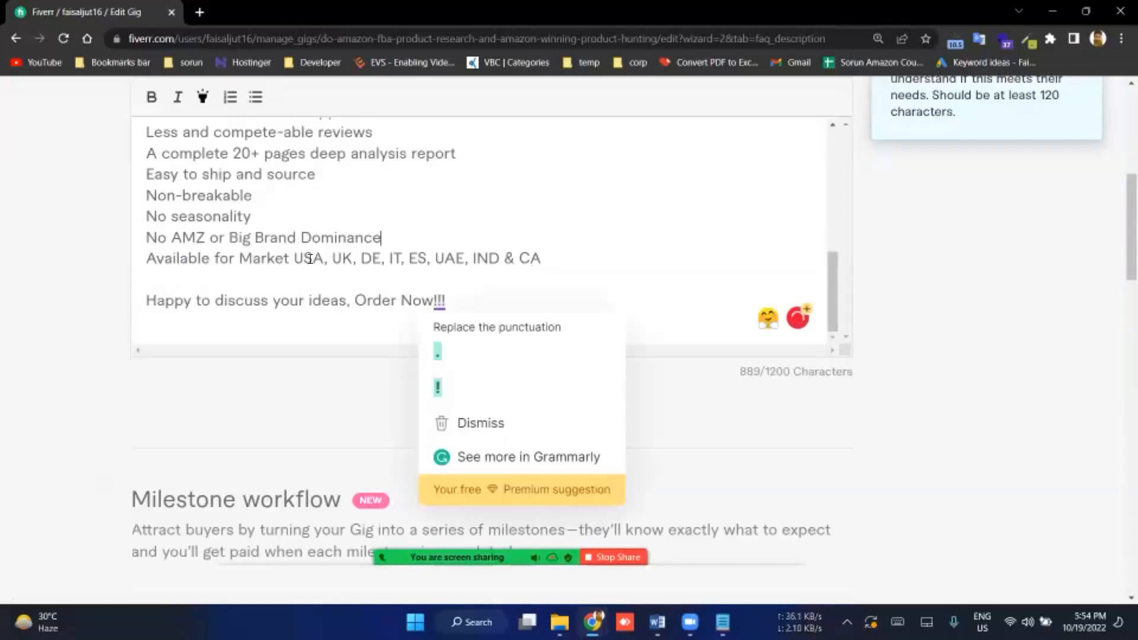
{"action": "key", "text": "Up"}
{"action": "key", "text": "Up"}
{"action": "key", "text": "Up"}
{"action": "key", "text": "Up"}
{"action": "key", "text": "Up"}
{"action": "key", "text": "Up"}
{"action": "key", "text": "Up"}
{"action": "key", "text": "Up"}
{"action": "key", "text": "Up"}
{"action": "key", "text": "Up"}
{"action": "key", "text": "Up"}
{"action": "key", "text": "Up"}
{"action": "key", "text": "Up"}
{"action": "key", "text": "Up"}
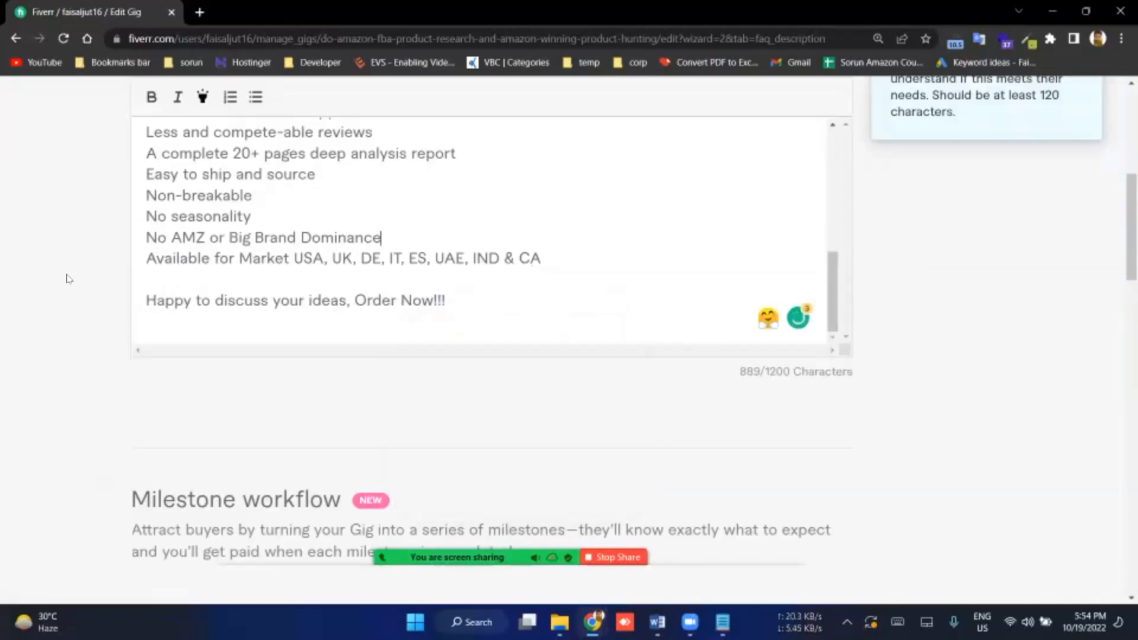
Step: Make the opening line "Looking for Amazon FBA Winning Product Research?" bold in the gig description
{"action": "scroll", "coordinate": [229, 216], "scroll_direction": "up", "scroll_amount": 4}
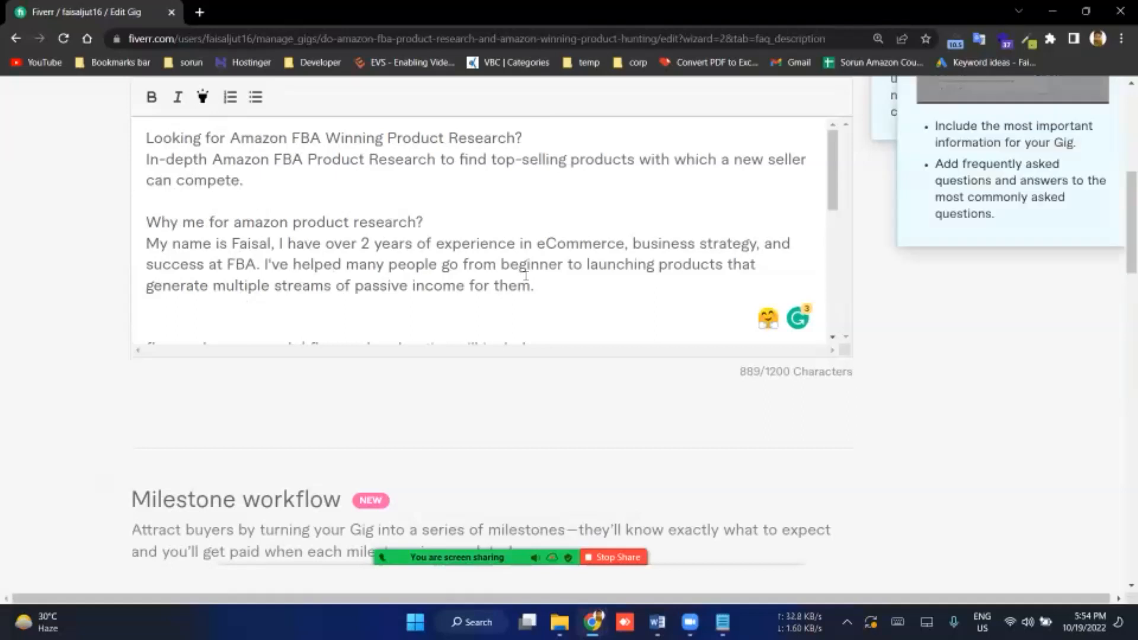
{"action": "scroll", "coordinate": [525, 277], "scroll_direction": "up", "scroll_amount": 2}
{"action": "left_click", "coordinate": [161, 298]}
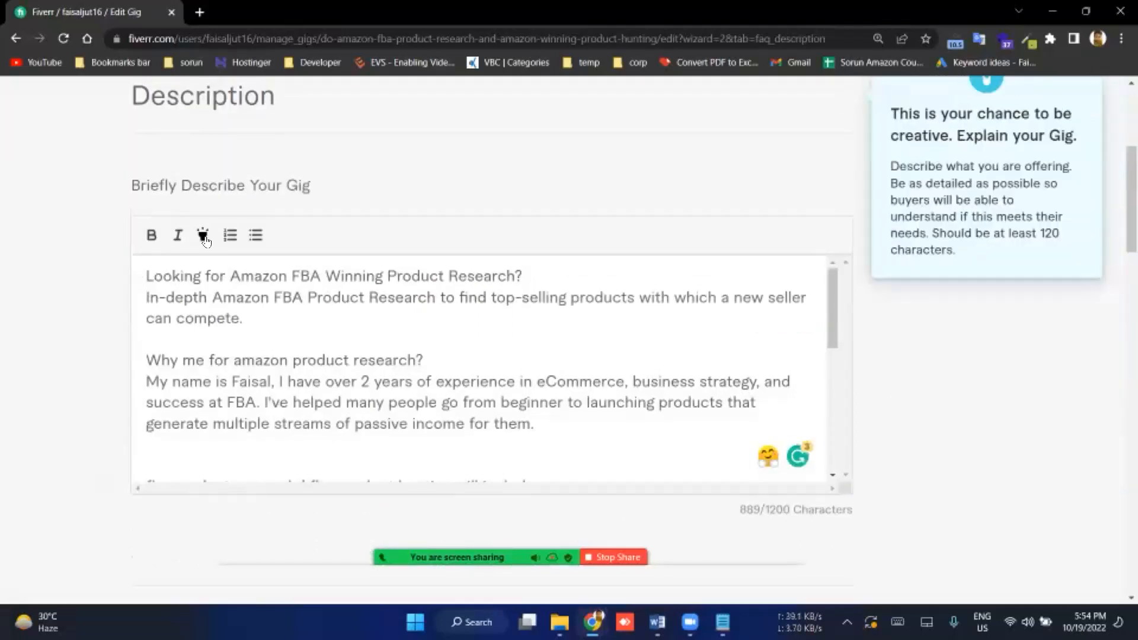
{"action": "triple_click", "coordinate": [205, 274]}
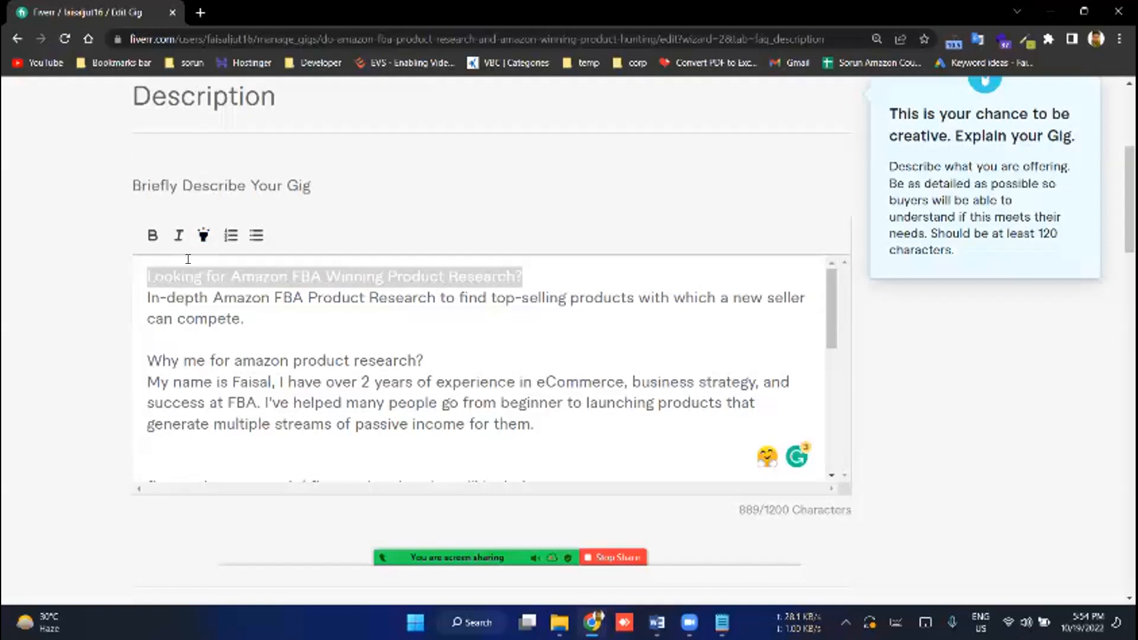
{"action": "left_click", "coordinate": [203, 235]}
{"action": "left_click_drag", "start_coordinate": [522, 277], "coordinate": [147, 277]}
{"action": "key", "text": "ctrl+b"}
{"action": "left_click", "coordinate": [153, 237]}
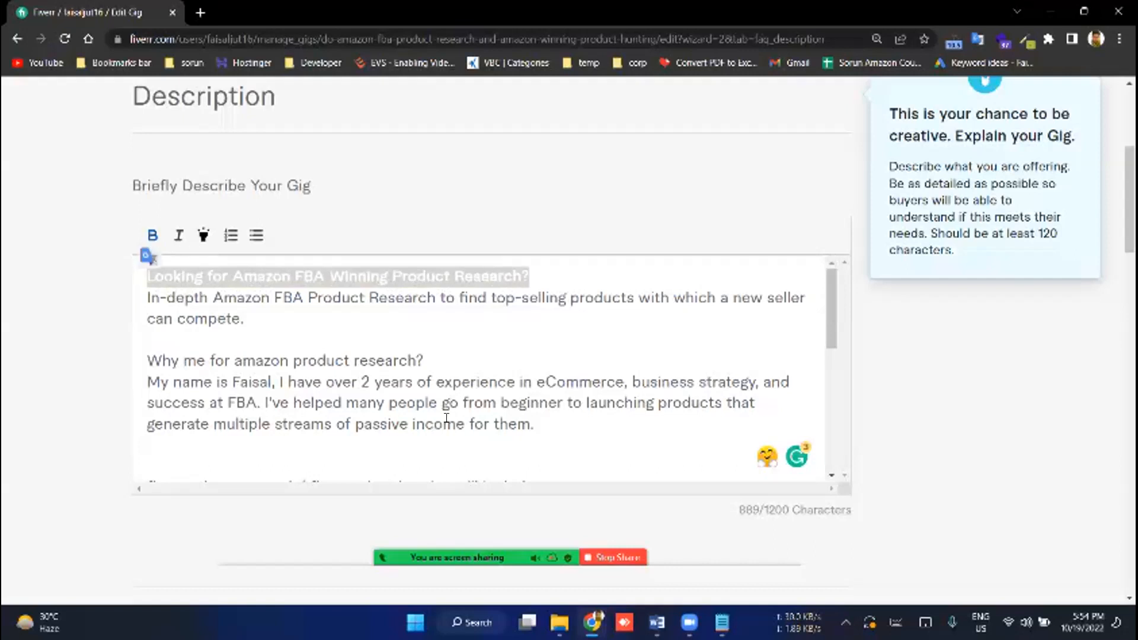
Step: Make the heading "Why me for amazon product research?" bold in the gig description
{"action": "left_click_drag", "start_coordinate": [424, 361], "coordinate": [147, 361]}
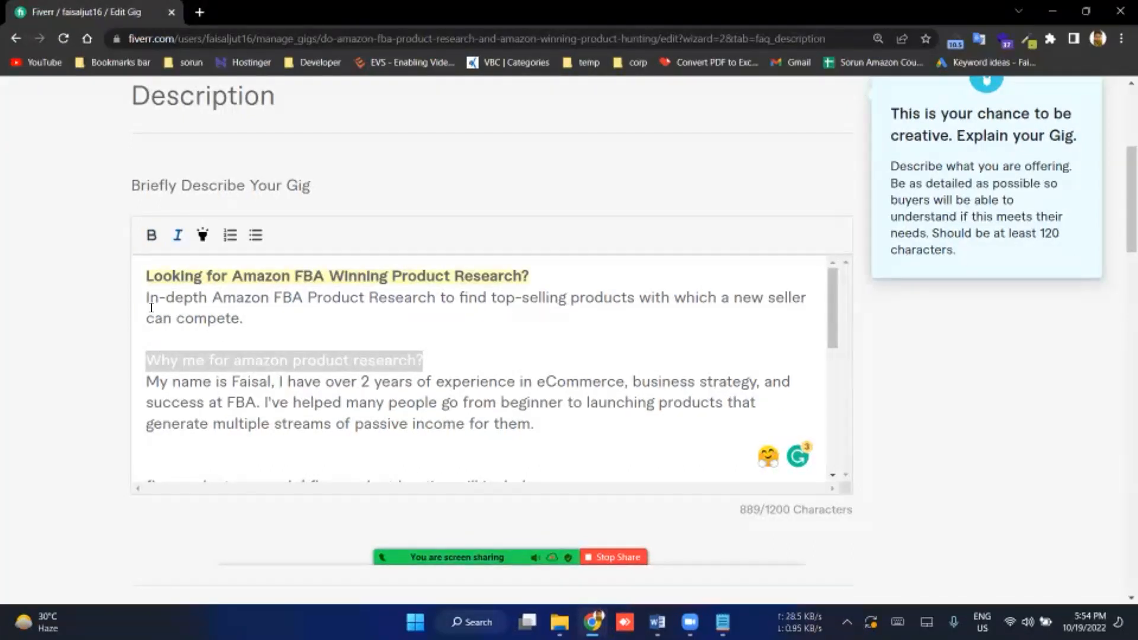
{"action": "key", "text": "ctrl+b"}
Step: Turn the lines "A product having more than 5k$-50k$ monthly revenue" and "Average selling price 10$-80$" into bullet points
{"action": "scroll", "coordinate": [204, 263], "scroll_direction": "down", "scroll_amount": 3}
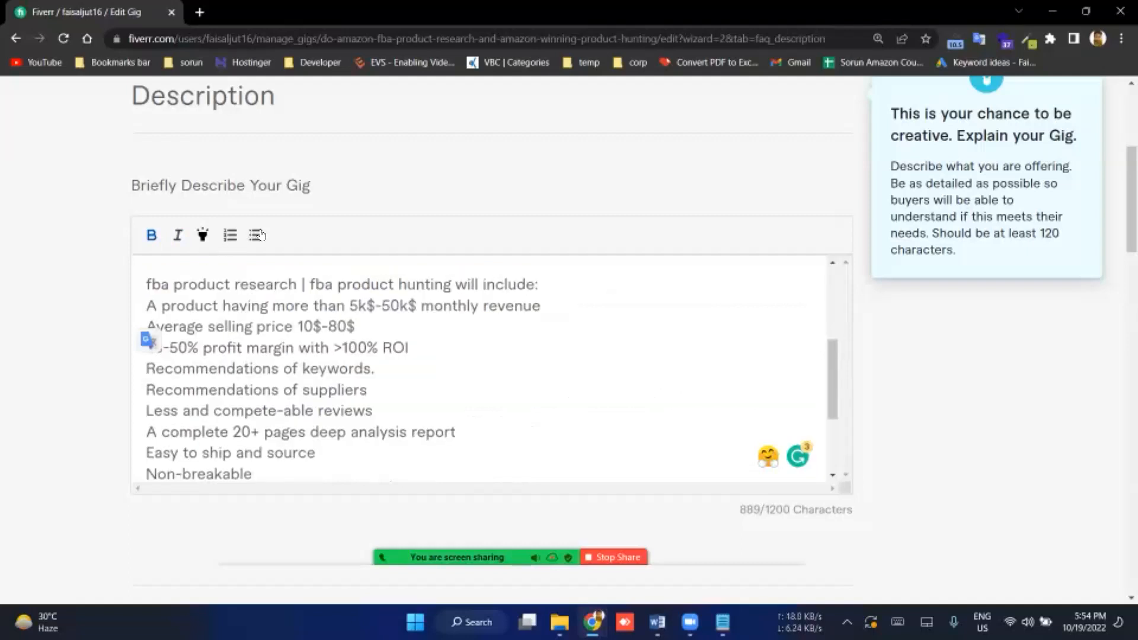
{"action": "left_click", "coordinate": [260, 235]}
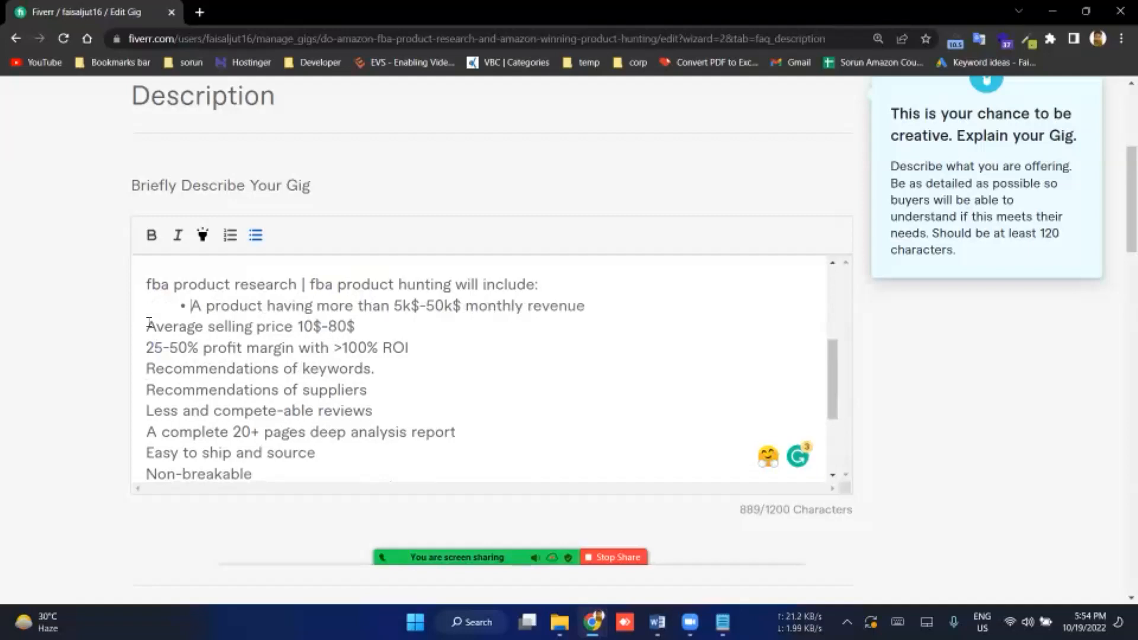
{"action": "left_click", "coordinate": [148, 323]}
{"action": "key", "text": "BackSpace"}
{"action": "key", "text": "Return"}
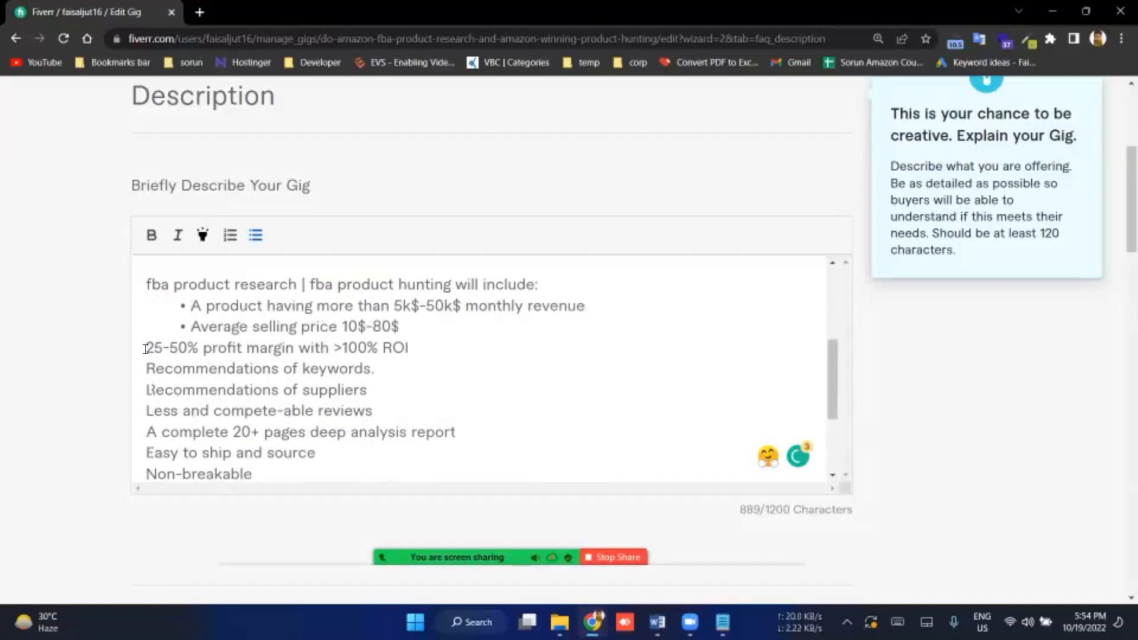
Step: Add the profit margin, "Recommendations of keywords." and "Recommendations of suppliers" lines to the bulleted list
{"action": "left_click", "coordinate": [145, 348]}
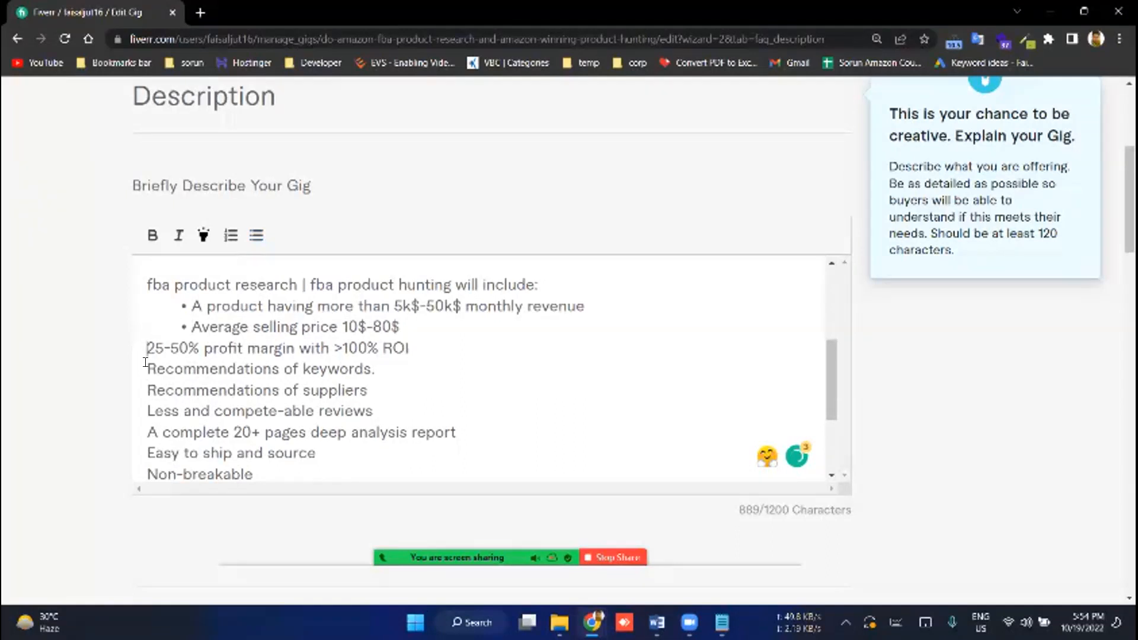
{"action": "key", "text": "BackSpace"}
{"action": "key", "text": "Return"}
{"action": "key", "text": "Down"}
{"action": "key", "text": "BackSpace"}
{"action": "key", "text": "Return"}
{"action": "key", "text": "Down"}
{"action": "key", "text": "BackSpace"}
{"action": "key", "text": "Return"}
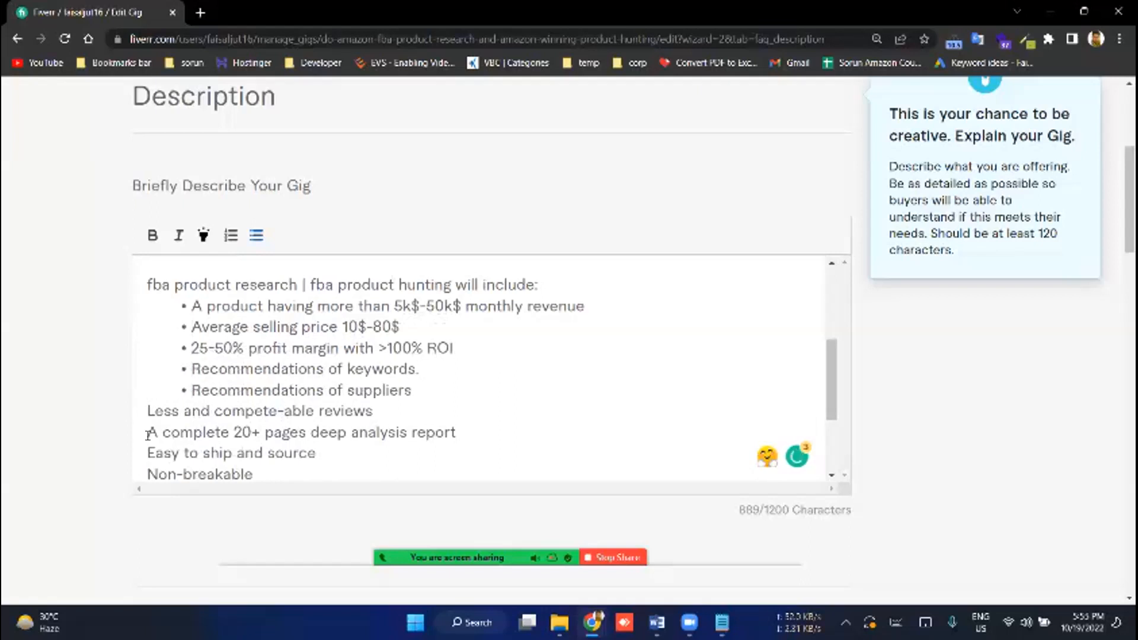
Step: Extend the bulleted list with the lines on compete-able reviews, the 20+ pages deep analysis report, and easy shipping and sourcing
{"action": "key", "text": "Down"}
{"action": "key", "text": "BackSpace"}
{"action": "key", "text": "Return"}
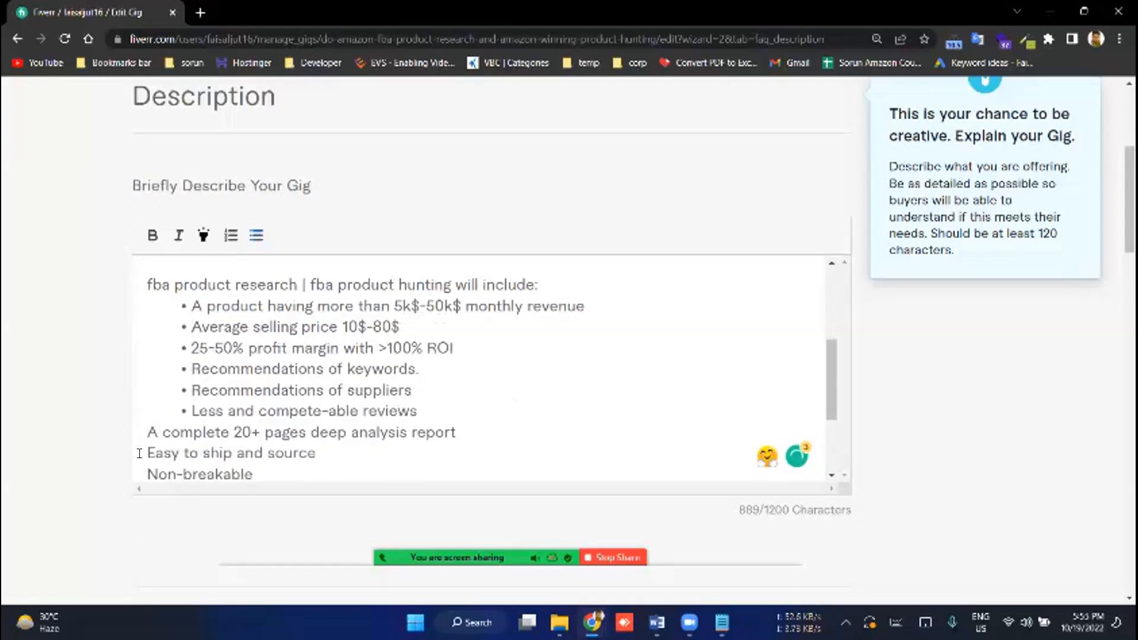
{"action": "key", "text": "BackSpace"}
{"action": "key", "text": "Return"}
{"action": "key", "text": "Down"}
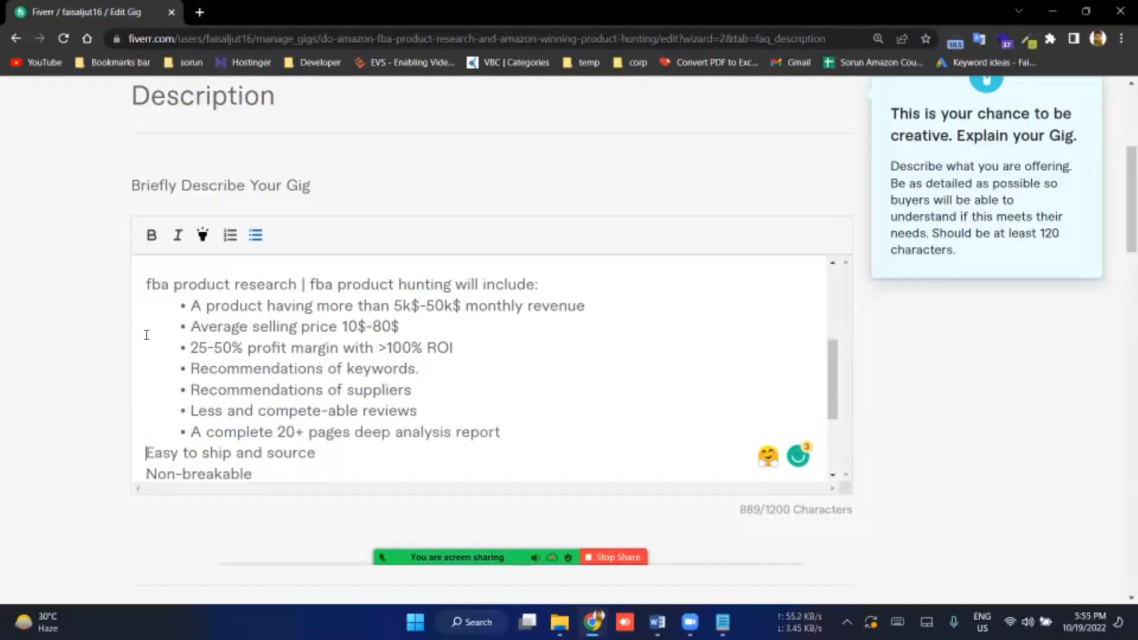
{"action": "key", "text": "BackSpace"}
{"action": "key", "text": "Return"}
Step: Bullet the remaining list lines from "Non-breakable" through "Available for Market USA, UK, DE, IT, ES, UAE, IND & CA"
{"action": "scroll", "coordinate": [147, 341], "scroll_direction": "down", "scroll_amount": 3}
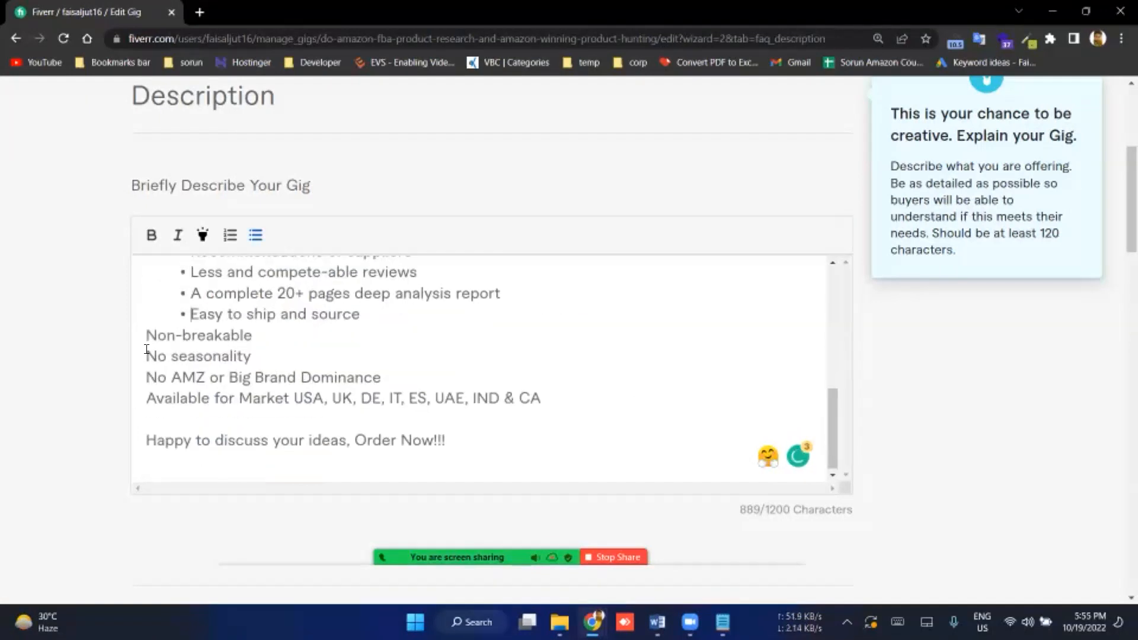
{"action": "key", "text": "Down"}
{"action": "key", "text": "BackSpace"}
{"action": "key", "text": "Return"}
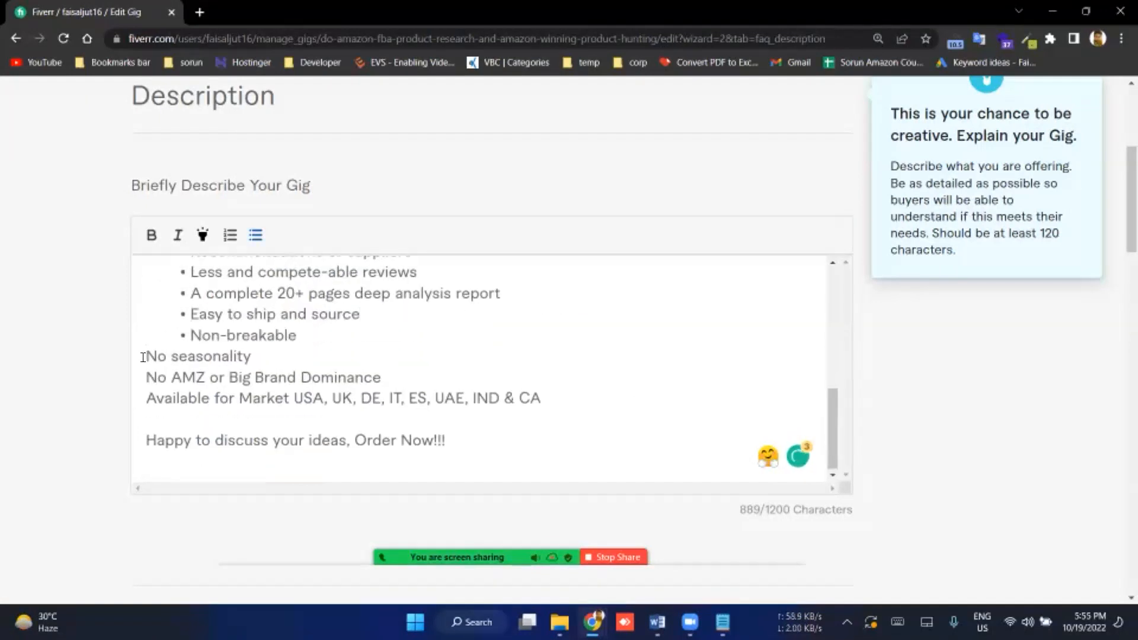
{"action": "key", "text": "Down"}
{"action": "key", "text": "BackSpace"}
{"action": "key", "text": "Return"}
{"action": "key", "text": "Down"}
{"action": "key", "text": "BackSpace"}
{"action": "key", "text": "Return"}
{"action": "key", "text": "Down"}
{"action": "key", "text": "BackSpace"}
{"action": "key", "text": "Return"}
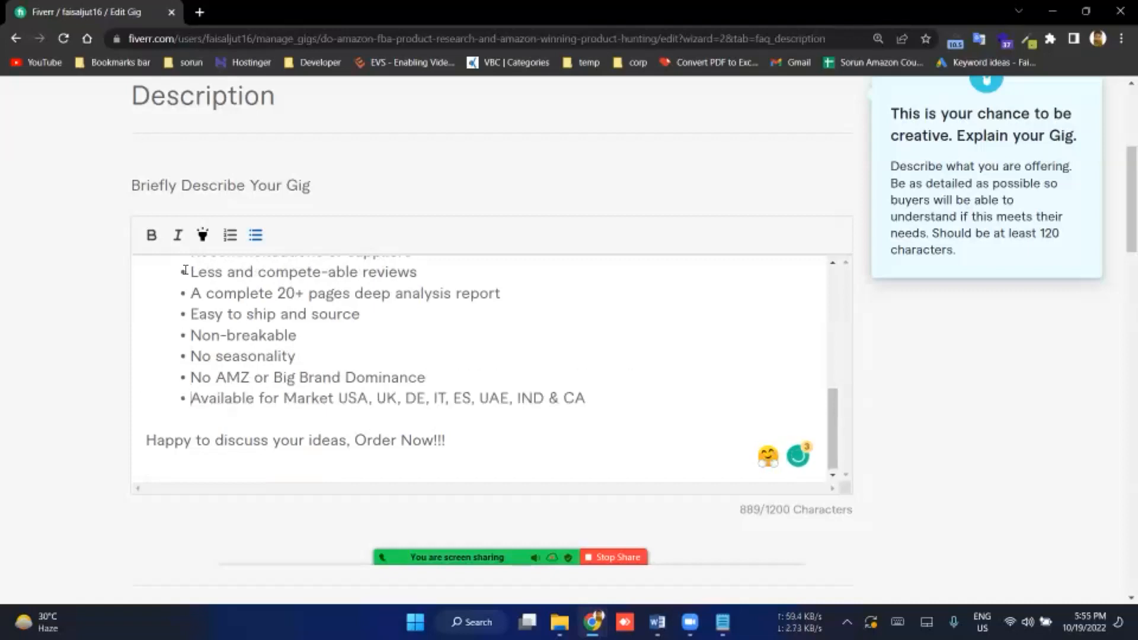
Step: Make the closing line "Happy to discuss your ideas, Order Now!!!" bold
{"action": "triple_click", "coordinate": [420, 440]}
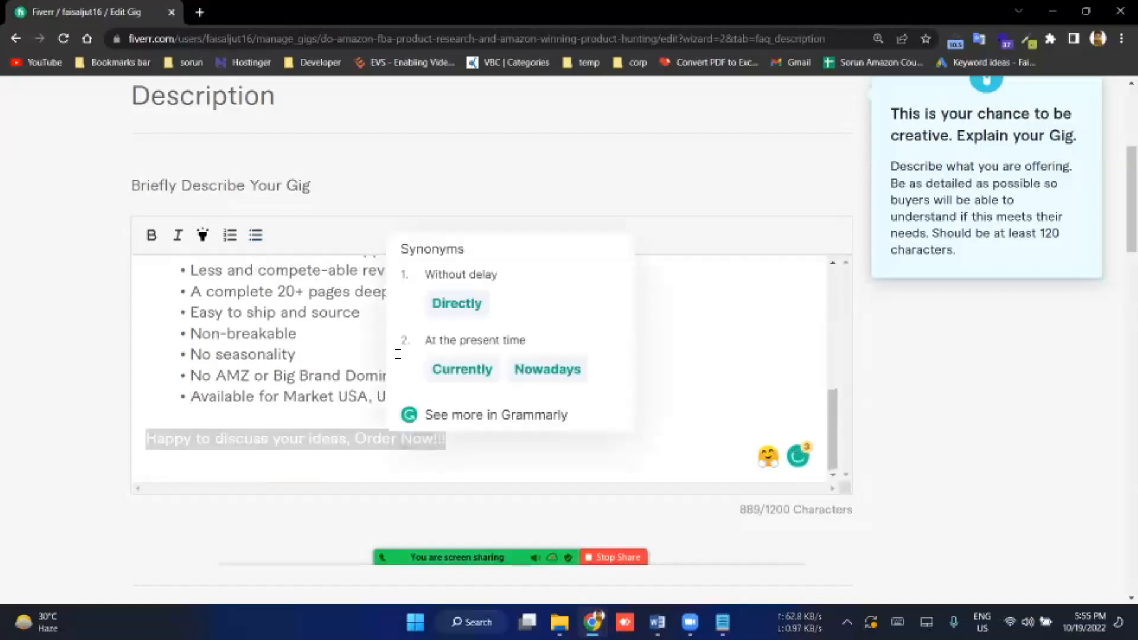
{"action": "key", "text": "ctrl+b"}
{"action": "left_click", "coordinate": [398, 354]}
Step: Examine another seller's gig FAQ, including the answers on getting started and how many products are provided
{"action": "scroll", "coordinate": [398, 354], "scroll_direction": "down", "scroll_amount": 3}
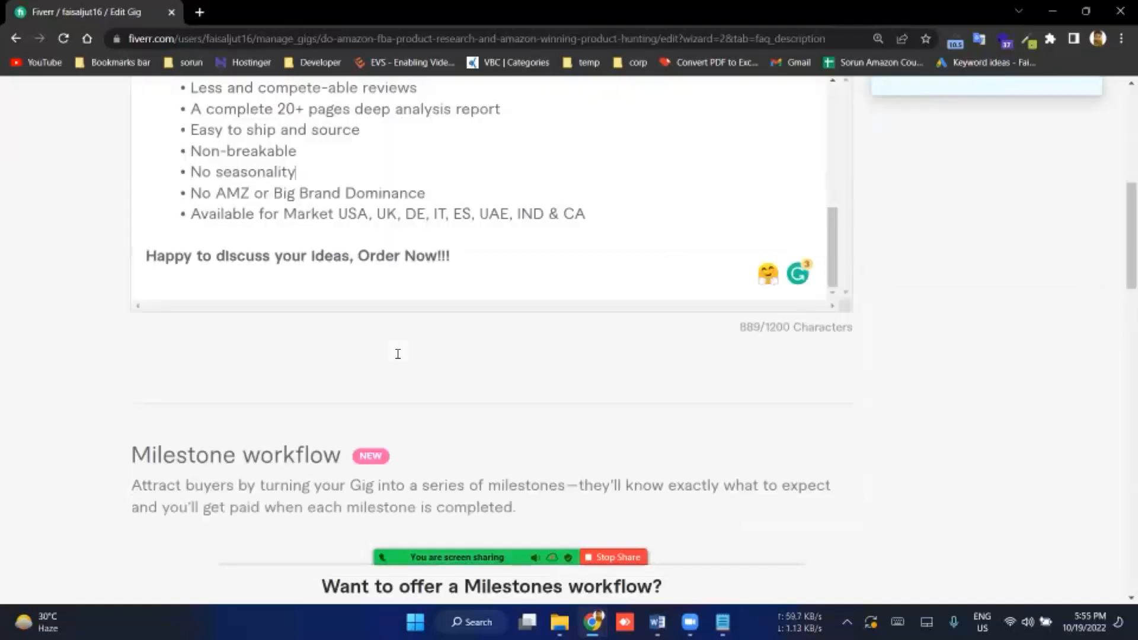
{"action": "scroll", "coordinate": [398, 354], "scroll_direction": "down", "scroll_amount": 6}
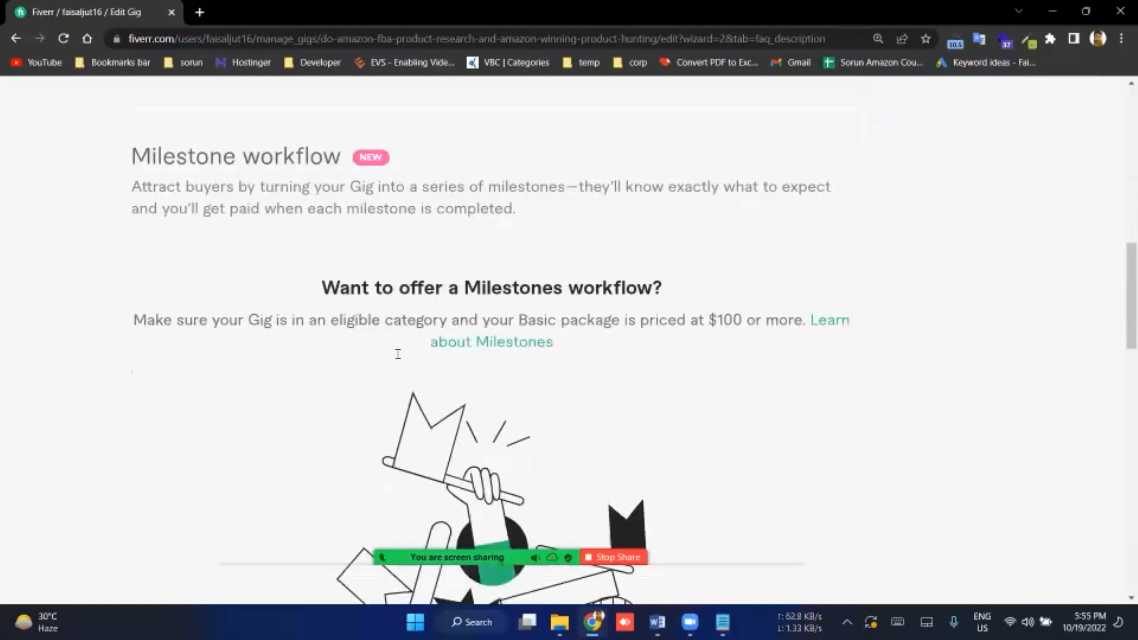
{"action": "scroll", "coordinate": [398, 353], "scroll_direction": "down", "scroll_amount": 10}
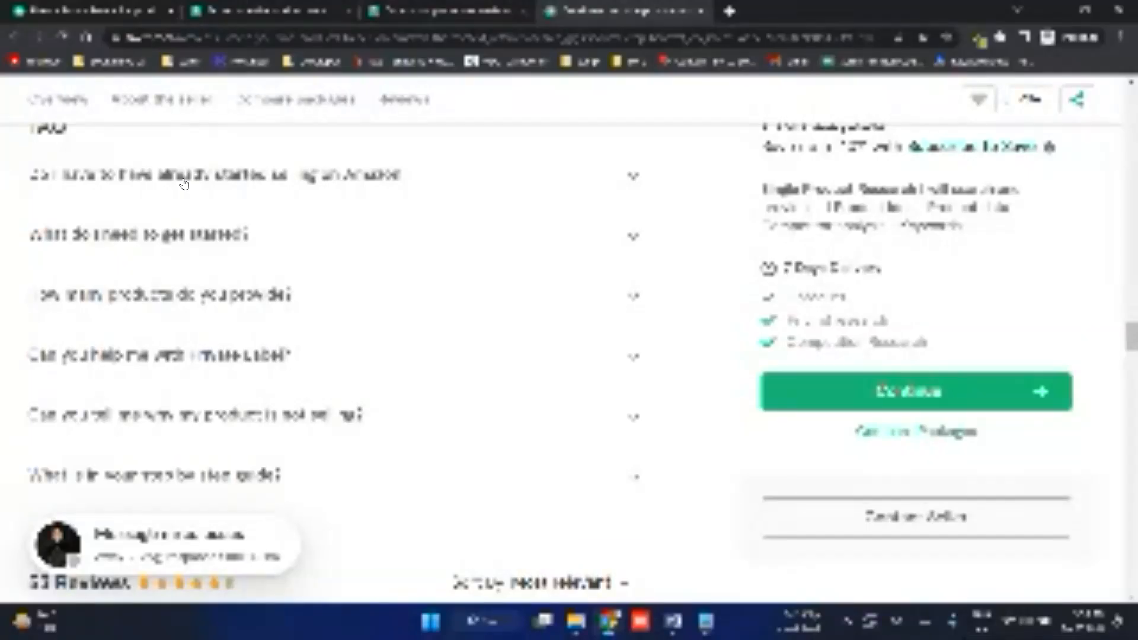
{"action": "left_click", "coordinate": [184, 183]}
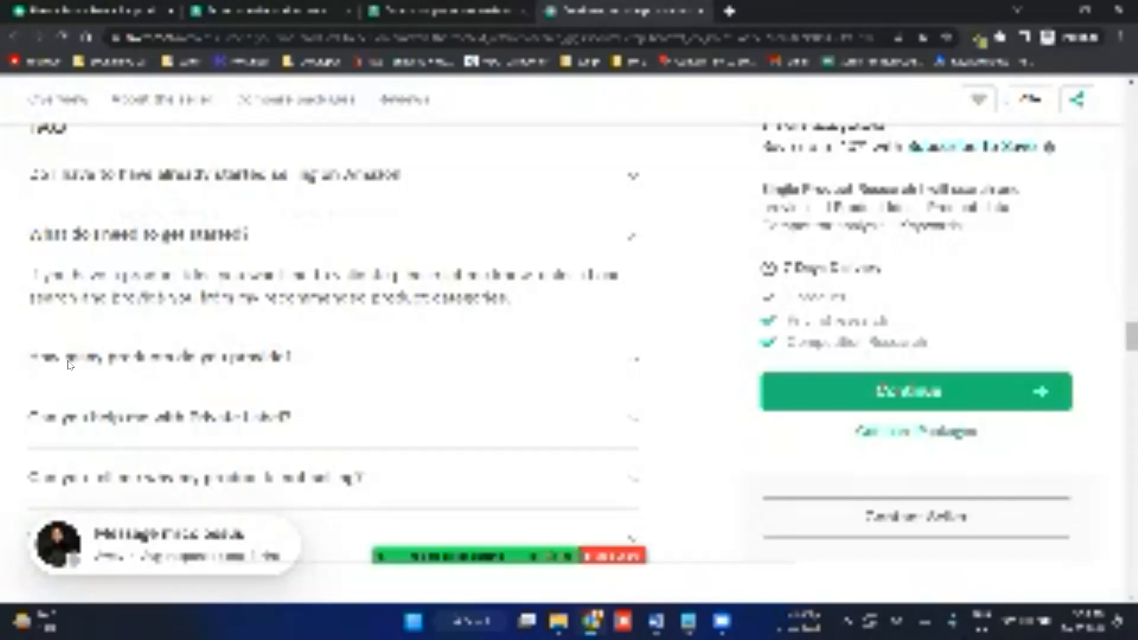
{"action": "left_click", "coordinate": [451, 301]}
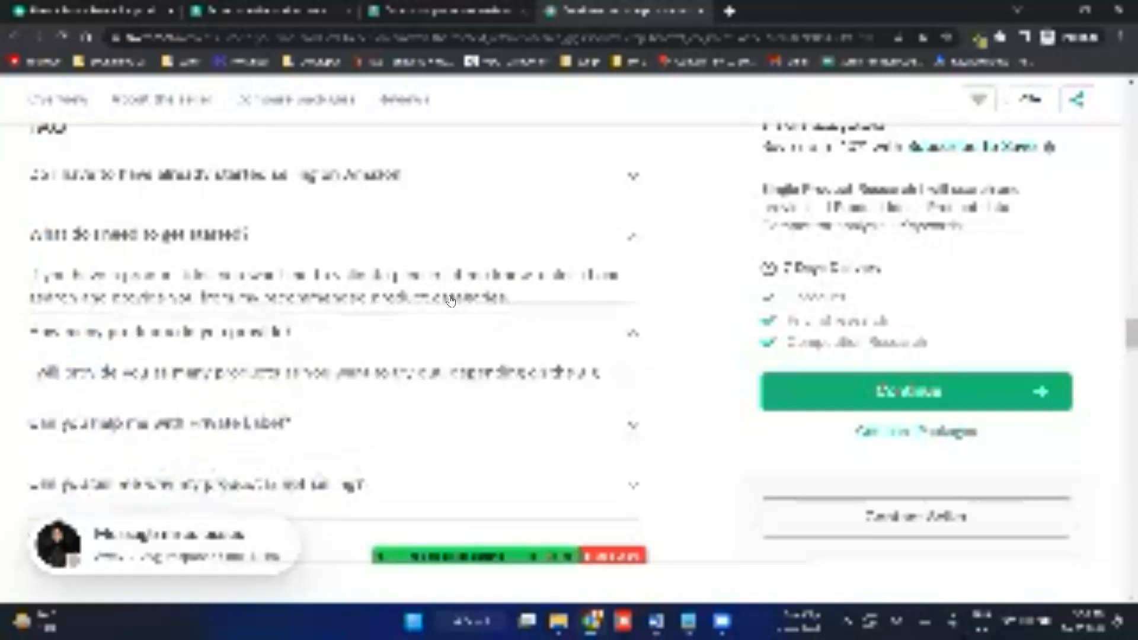
{"action": "left_click", "coordinate": [450, 301]}
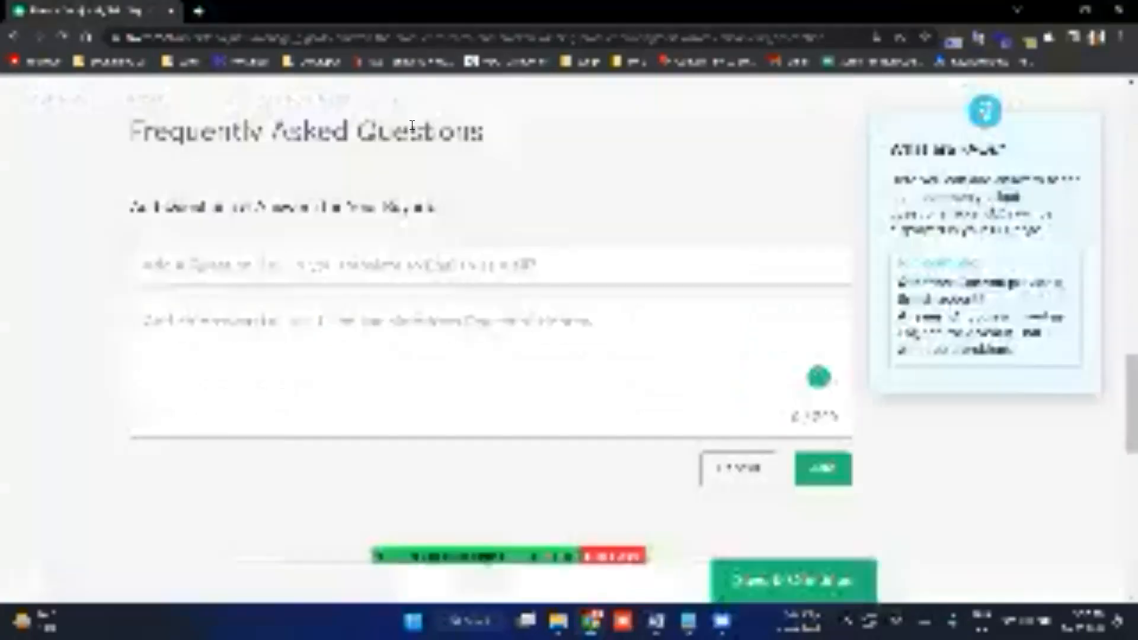
Step: Add an FAQ entry with the question "How are you doing today?" and the answer "I am fine."
{"action": "scroll", "coordinate": [412, 125], "scroll_direction": "down", "scroll_amount": 3}
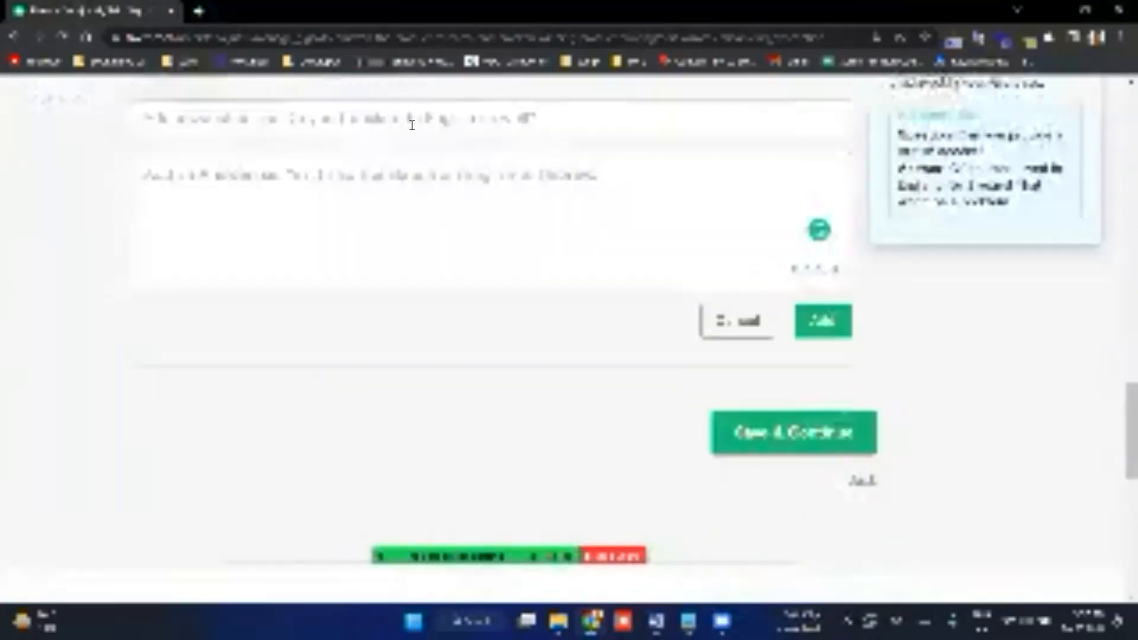
{"action": "left_click", "coordinate": [412, 125]}
{"action": "type", "text": "How many"}
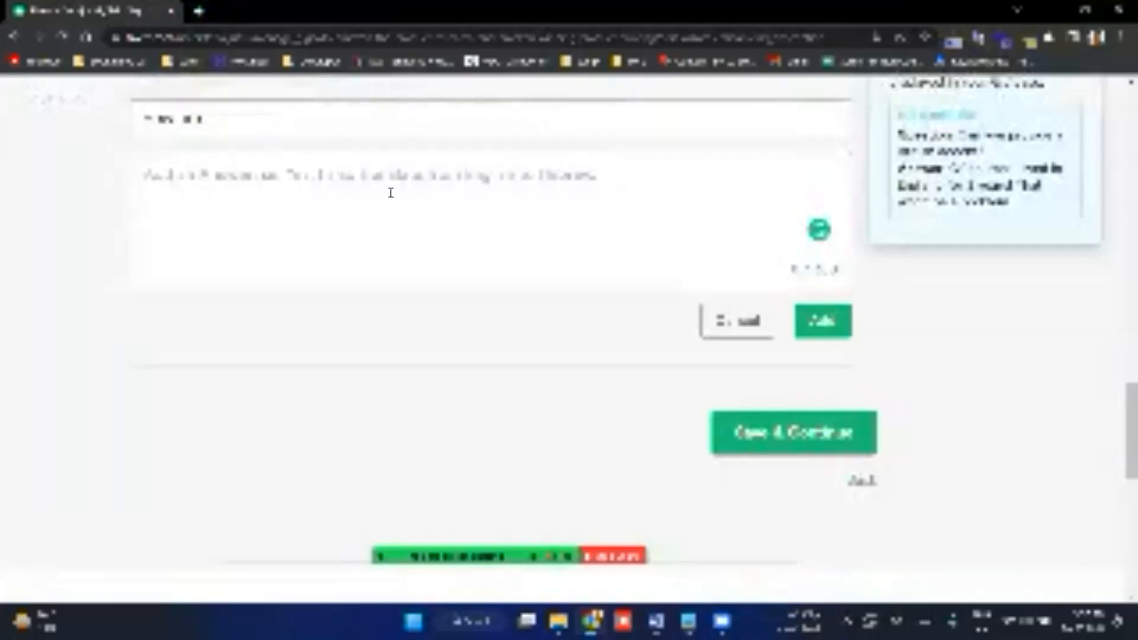
{"action": "type", "text": " revisionsToday\""}
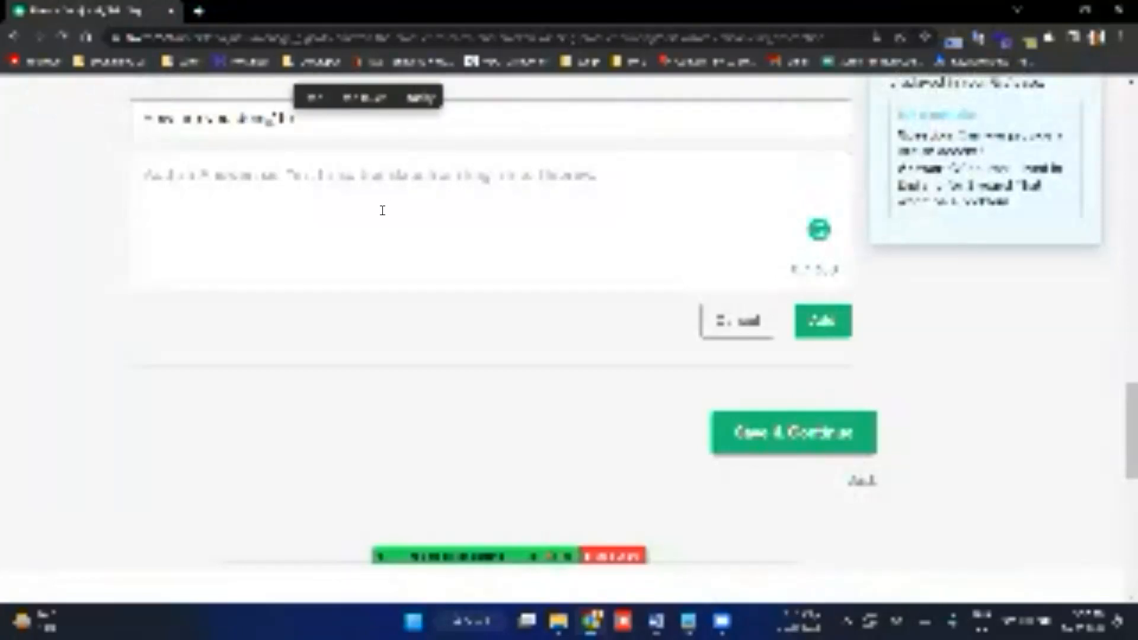
{"action": "left_click", "coordinate": [382, 210]}
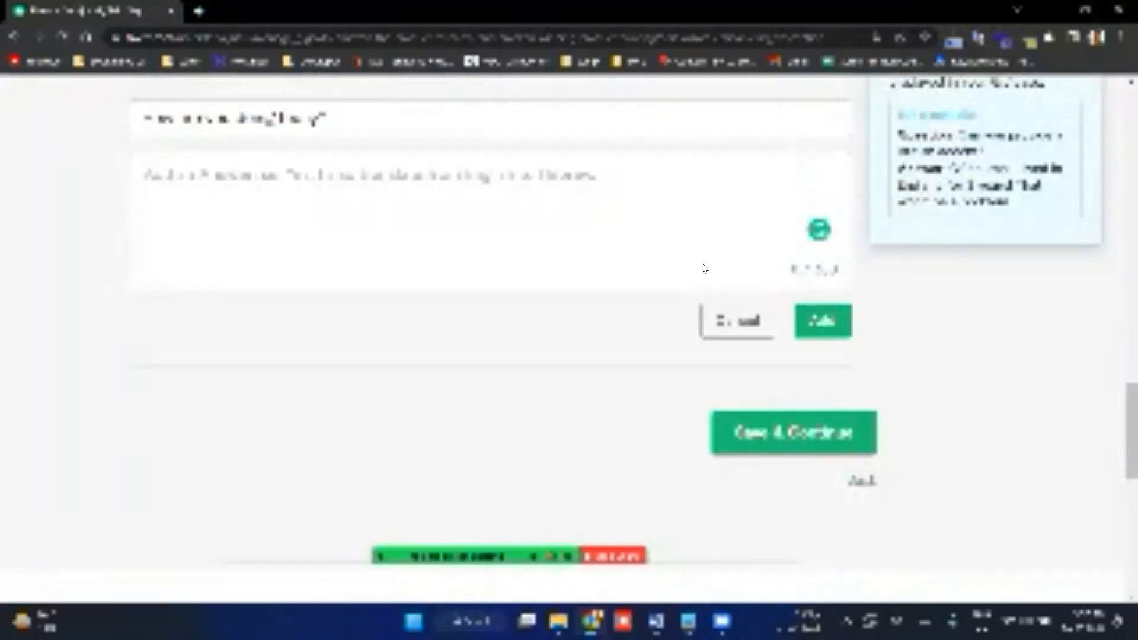
{"action": "type", "text": "I am fine."}
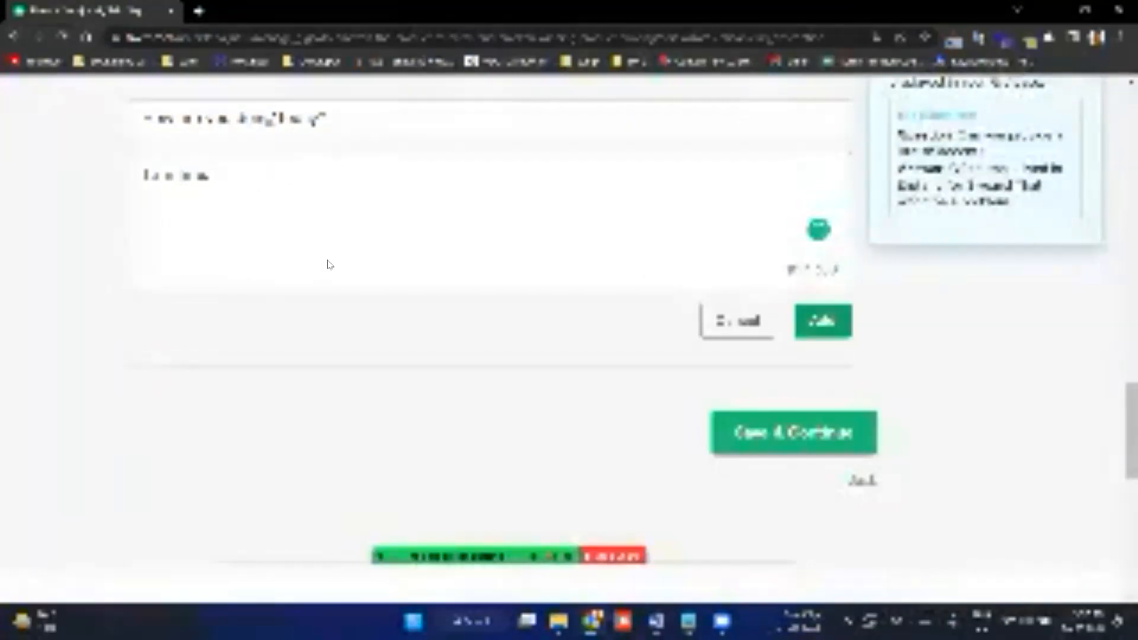
{"action": "left_click", "coordinate": [823, 321]}
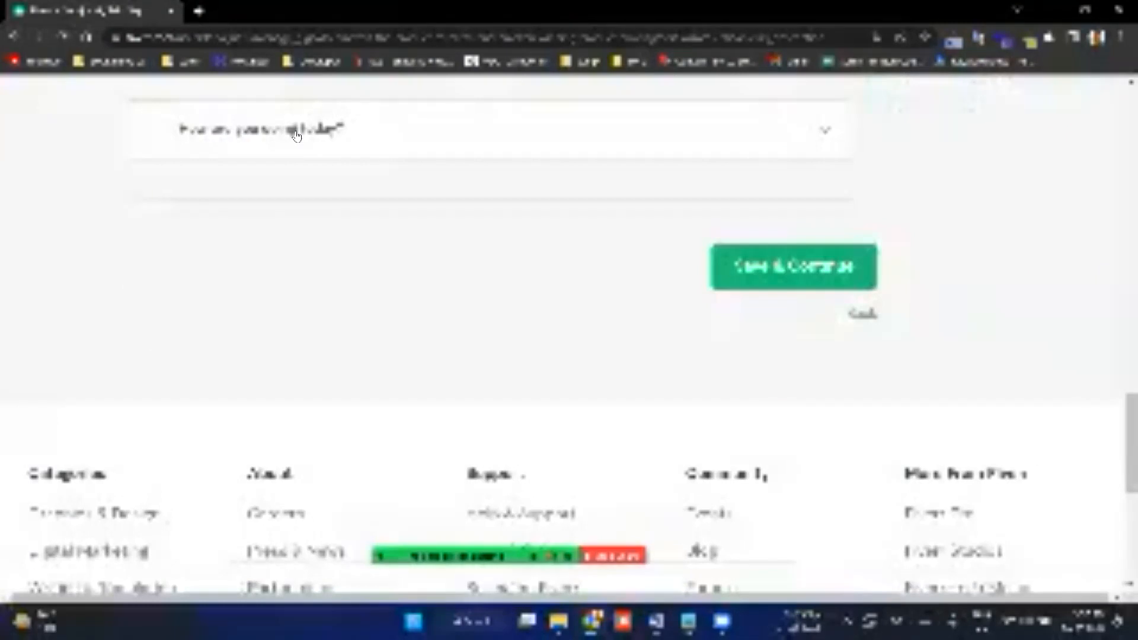
Step: Expand the new FAQ entry, update it, and save the description and FAQ to continue to the Requirements stage
{"action": "mouse_move", "coordinate": [956, 113]}
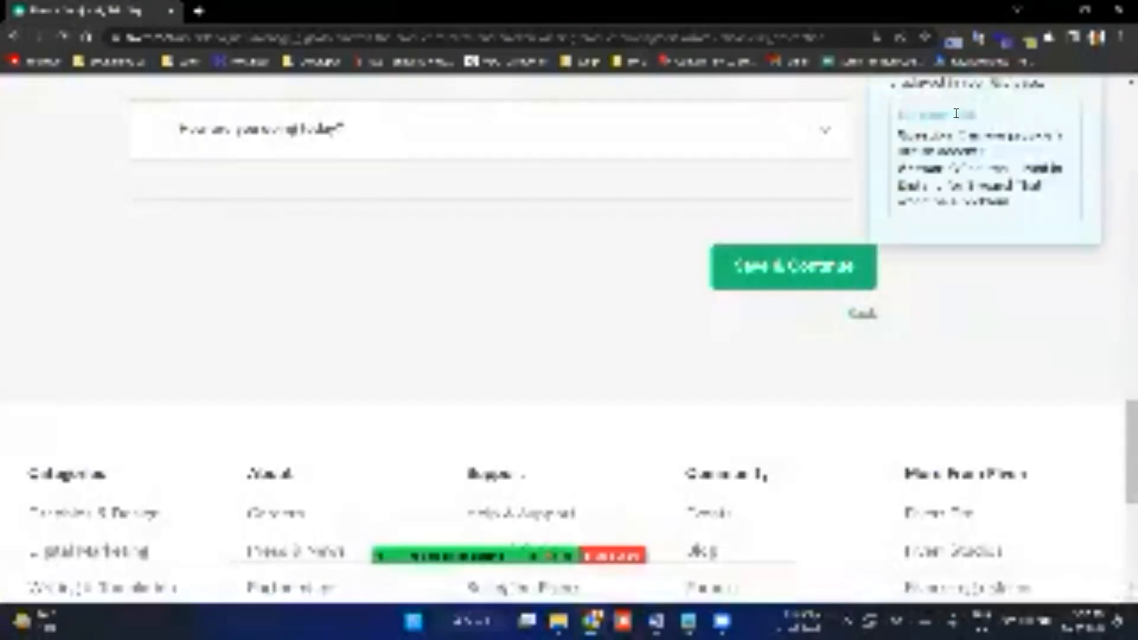
{"action": "left_click", "coordinate": [827, 131]}
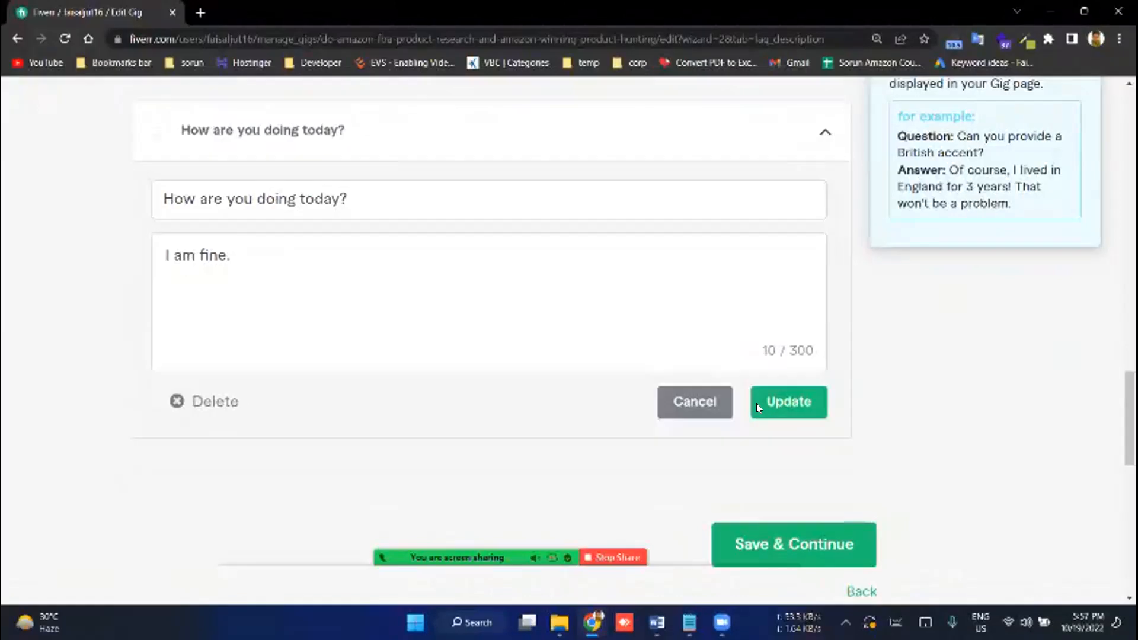
{"action": "left_click", "coordinate": [758, 405]}
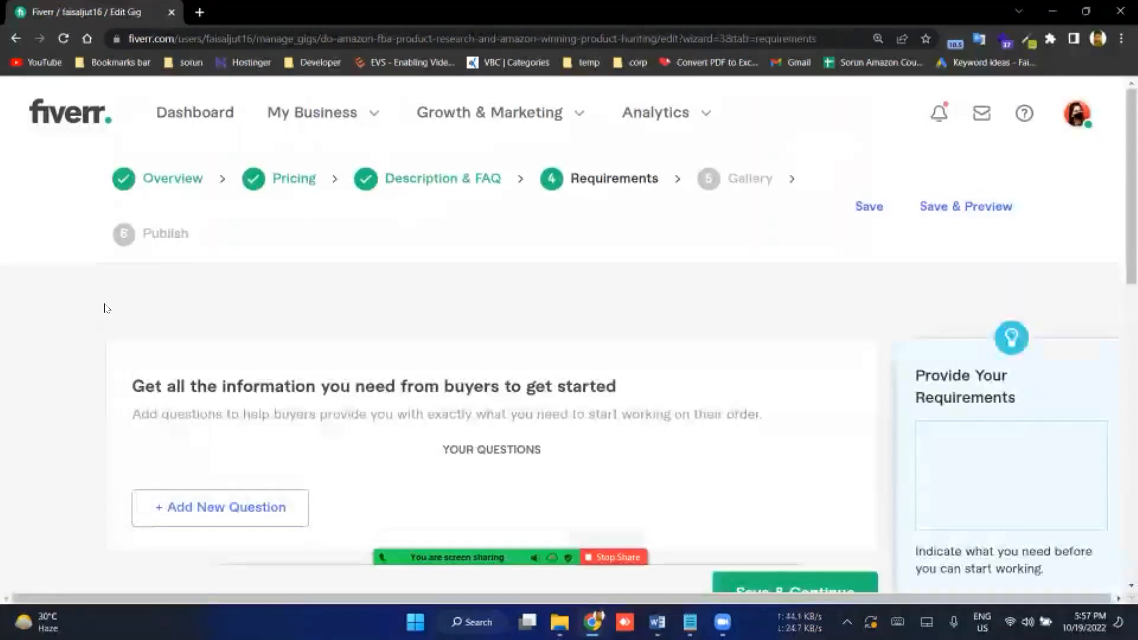
Step: Start a new buyer requirement question with the text "Please share your validation criteria."
{"action": "scroll", "coordinate": [154, 320], "scroll_direction": "down", "scroll_amount": 3}
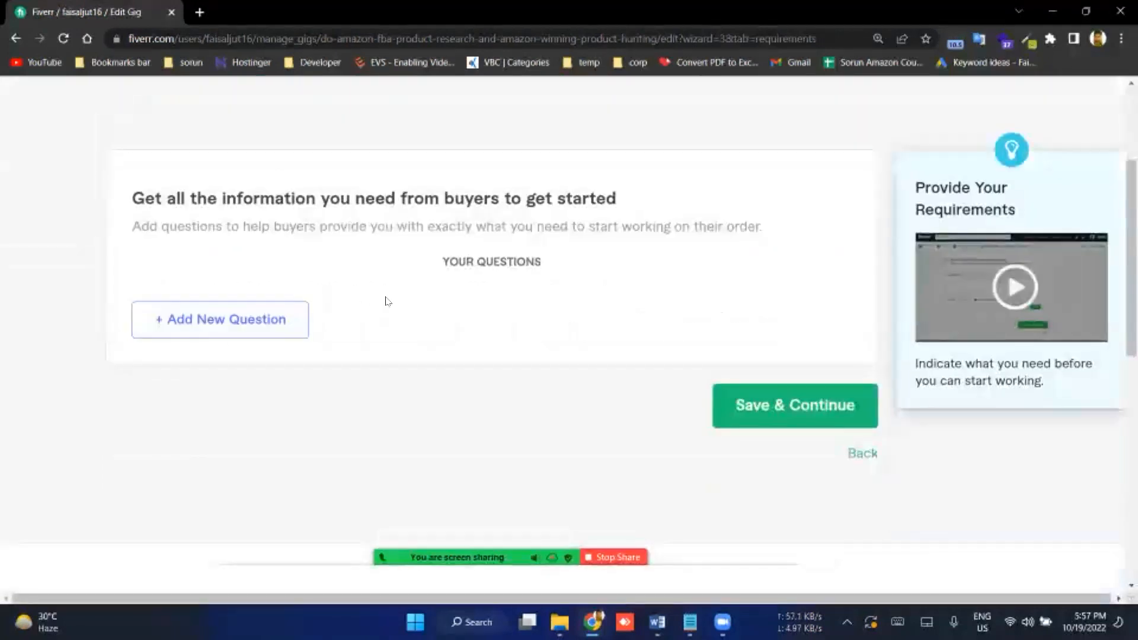
{"action": "scroll", "coordinate": [387, 302], "scroll_direction": "up", "scroll_amount": 3}
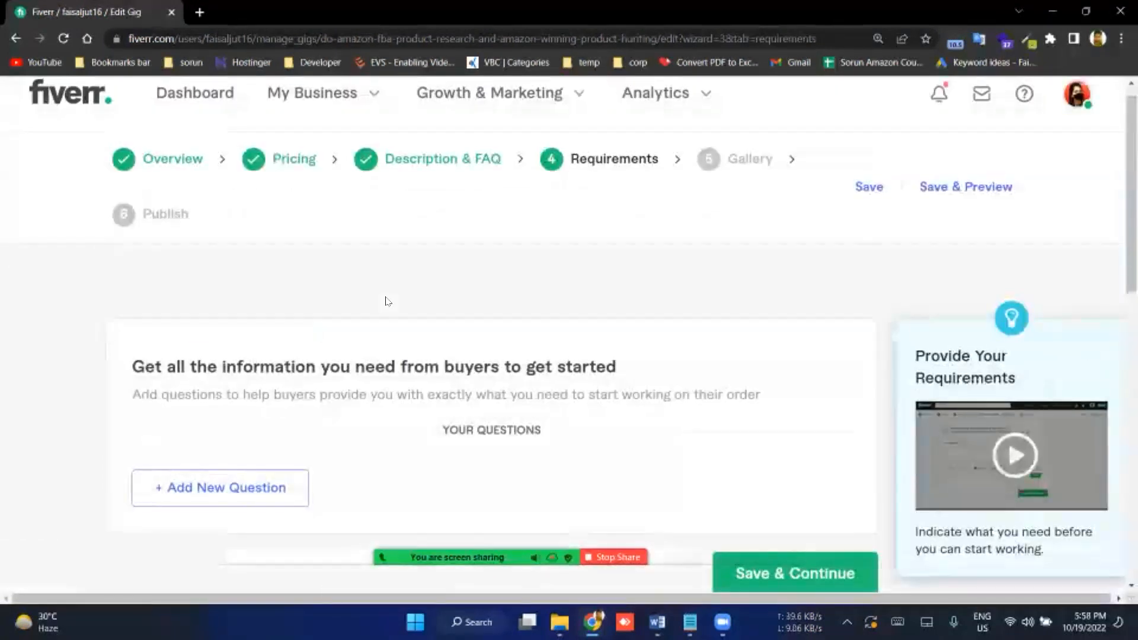
{"action": "scroll", "coordinate": [387, 301], "scroll_direction": "up", "scroll_amount": 1}
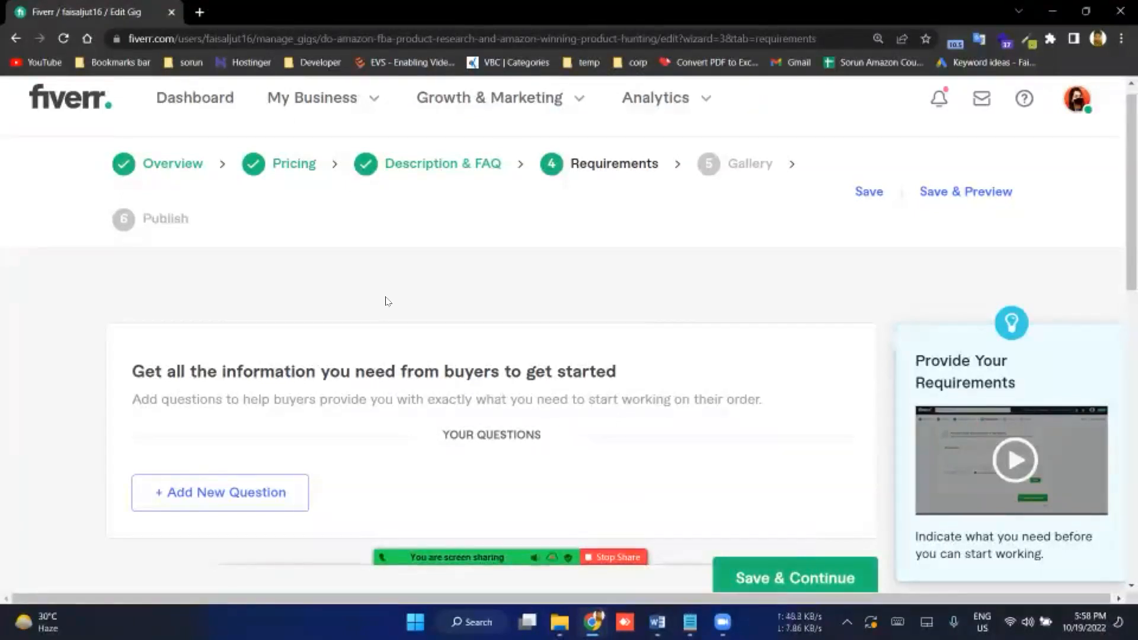
{"action": "scroll", "coordinate": [211, 339], "scroll_direction": "down", "scroll_amount": 3}
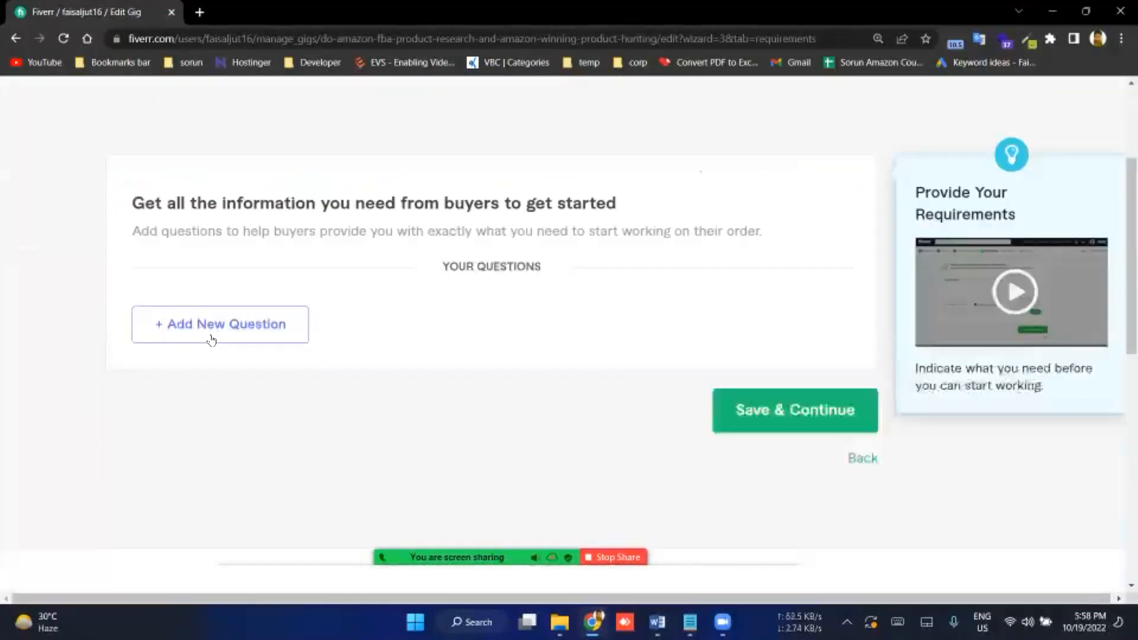
{"action": "left_click", "coordinate": [240, 308]}
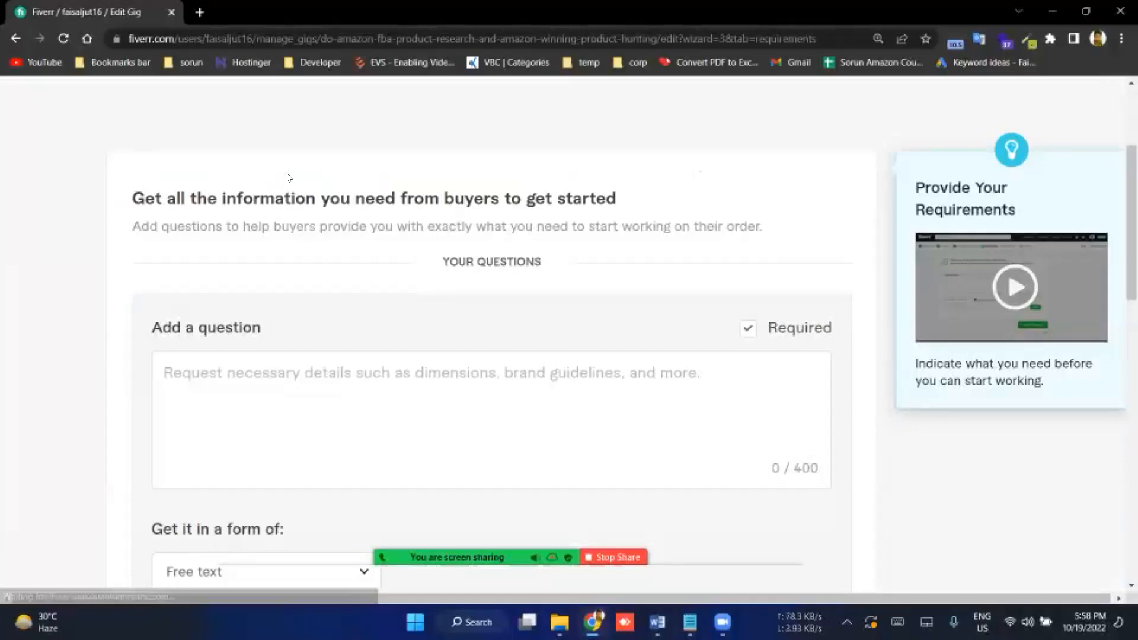
{"action": "scroll", "coordinate": [288, 188], "scroll_direction": "down", "scroll_amount": 3}
{"action": "left_click", "coordinate": [288, 189]}
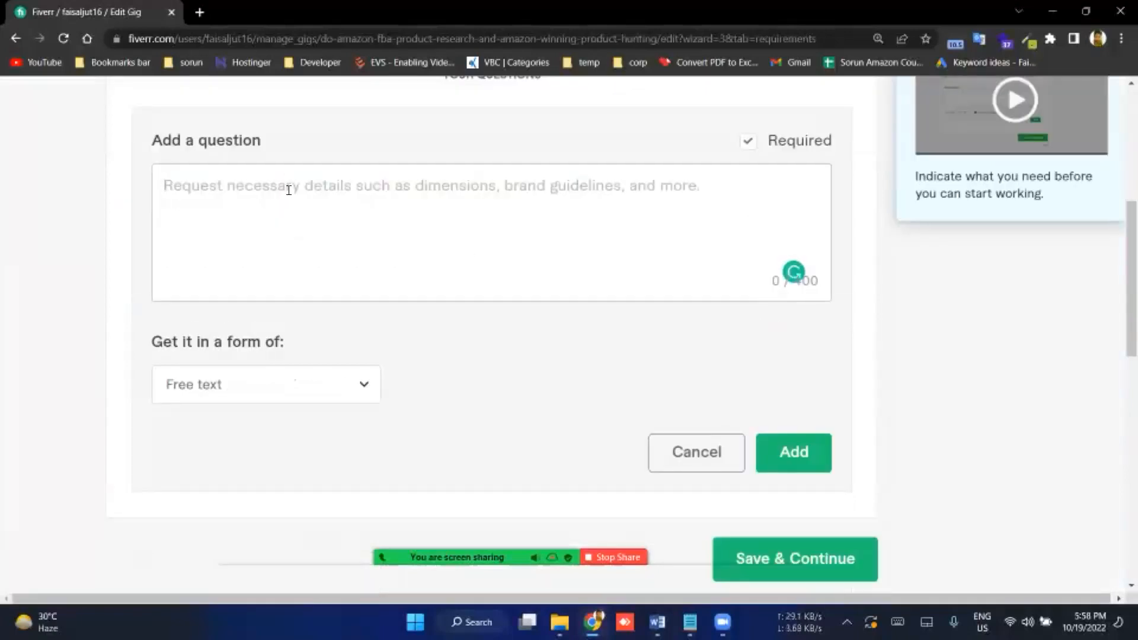
{"action": "type", "text": "P"}
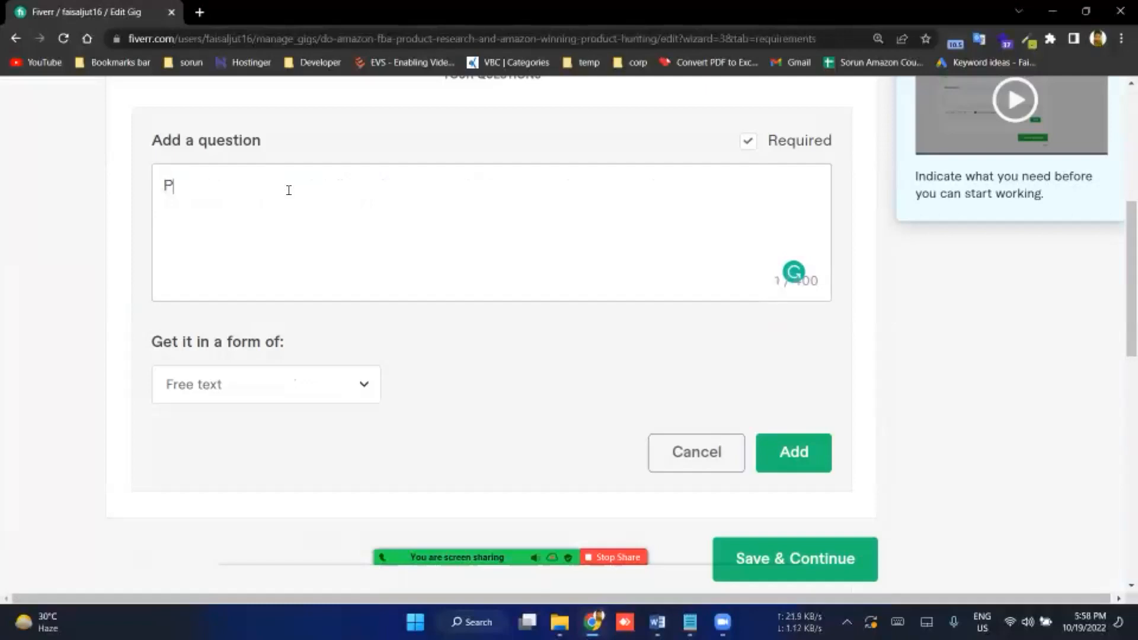
{"action": "type", "text": "lease share you"}
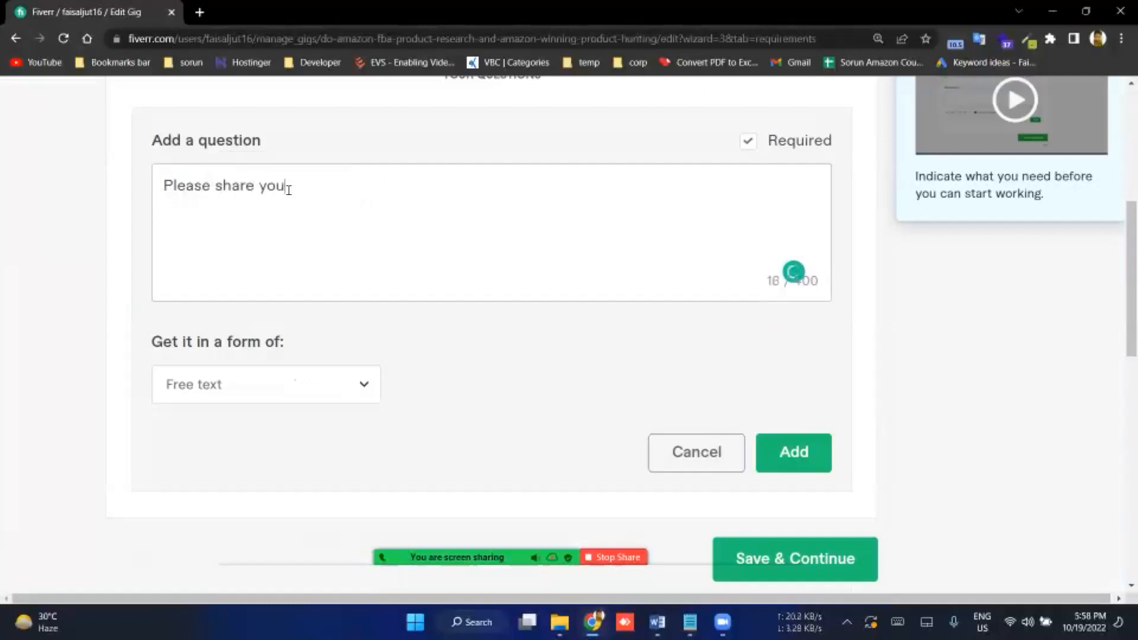
{"action": "type", "text": "r validation criteria"}
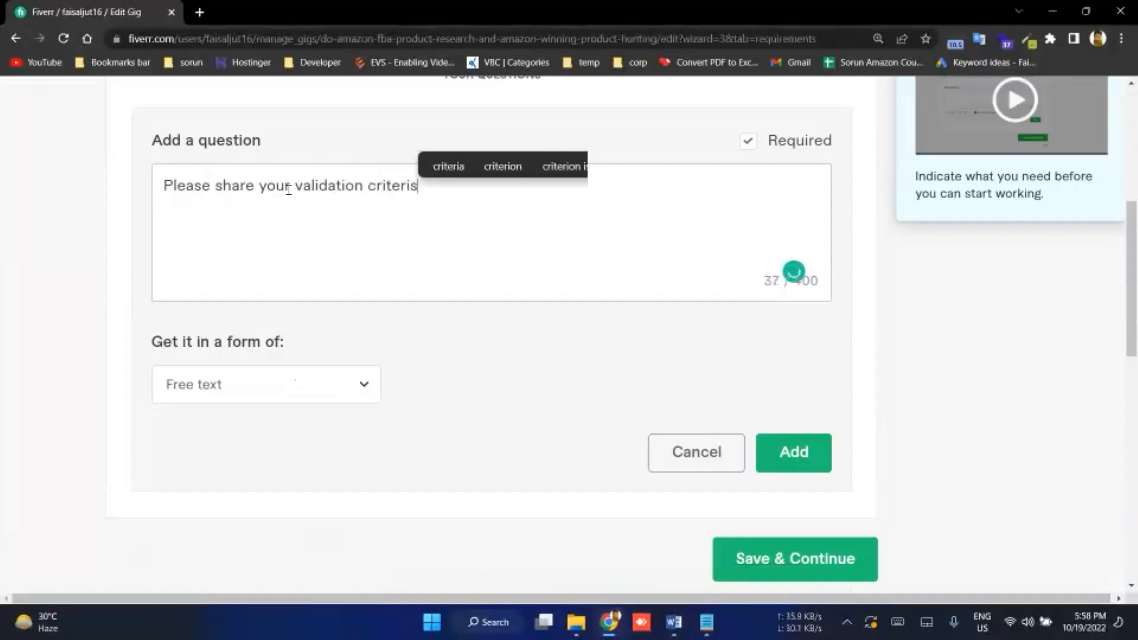
{"action": "type", "text": "."}
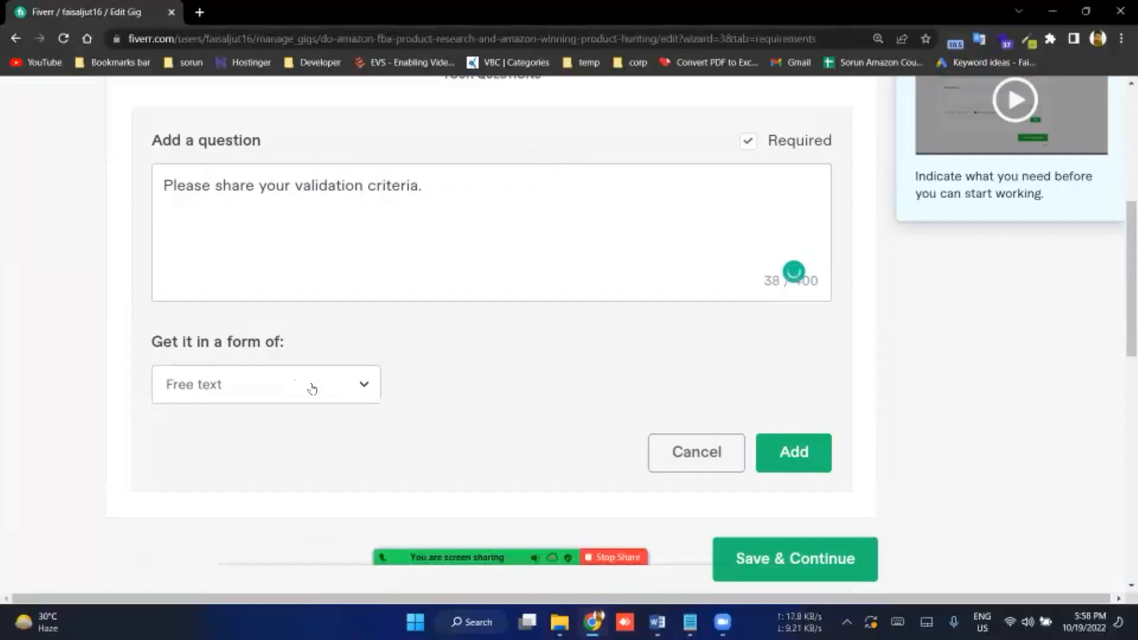
Step: Try the Multiple choice answer format for the validation criteria question
{"action": "left_click", "coordinate": [312, 389]}
{"action": "scroll", "coordinate": [525, 279], "scroll_direction": "down", "scroll_amount": 3}
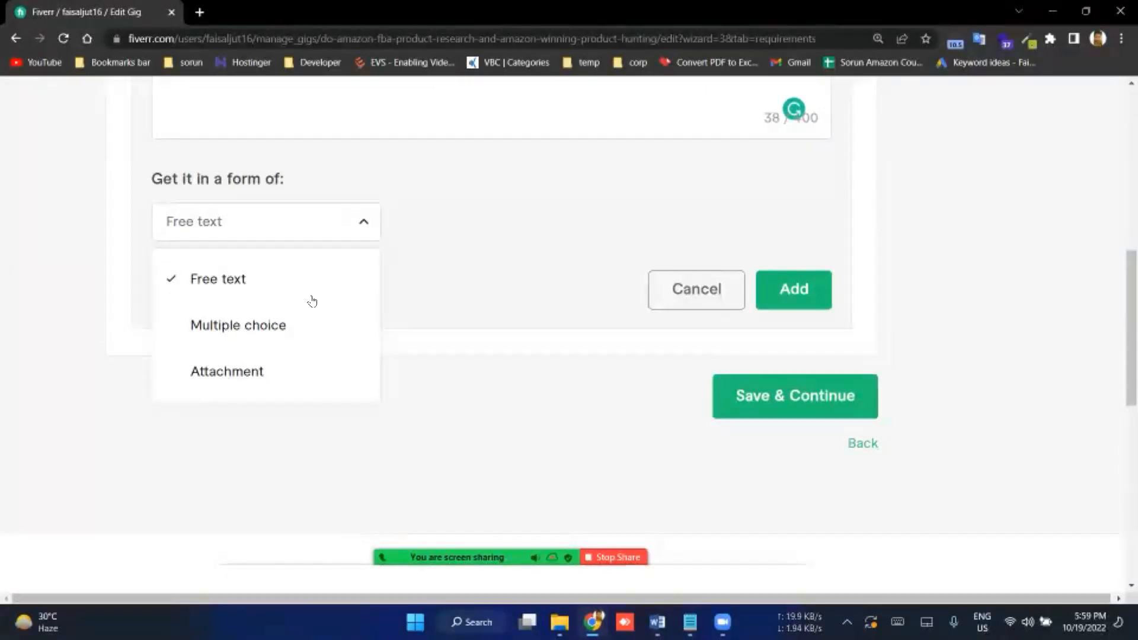
{"action": "left_click", "coordinate": [393, 279]}
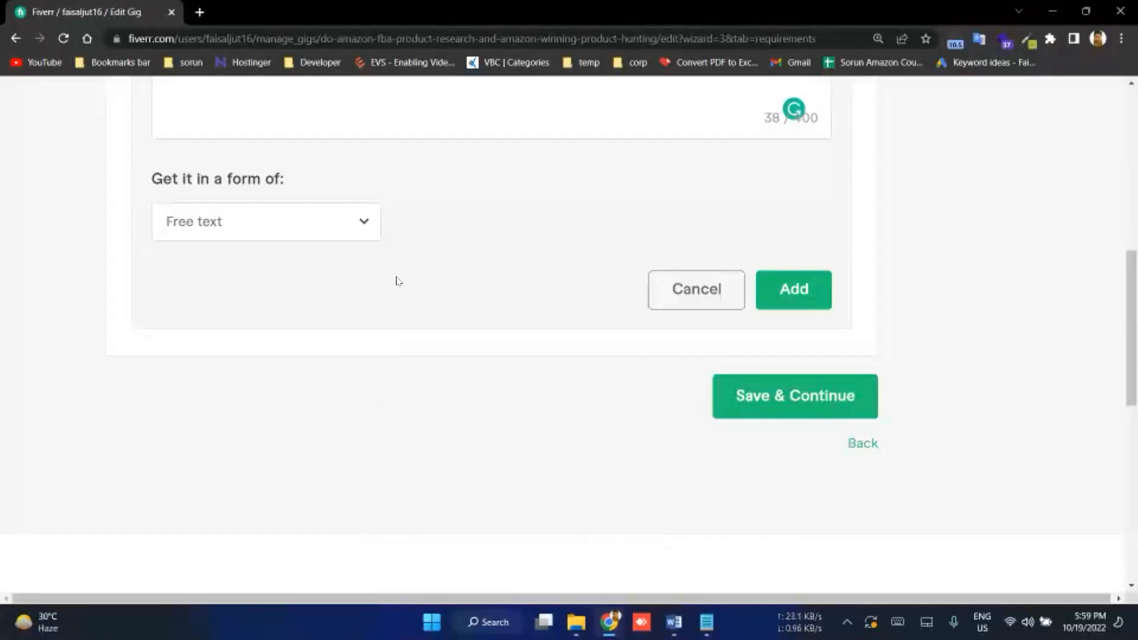
{"action": "left_click", "coordinate": [256, 233]}
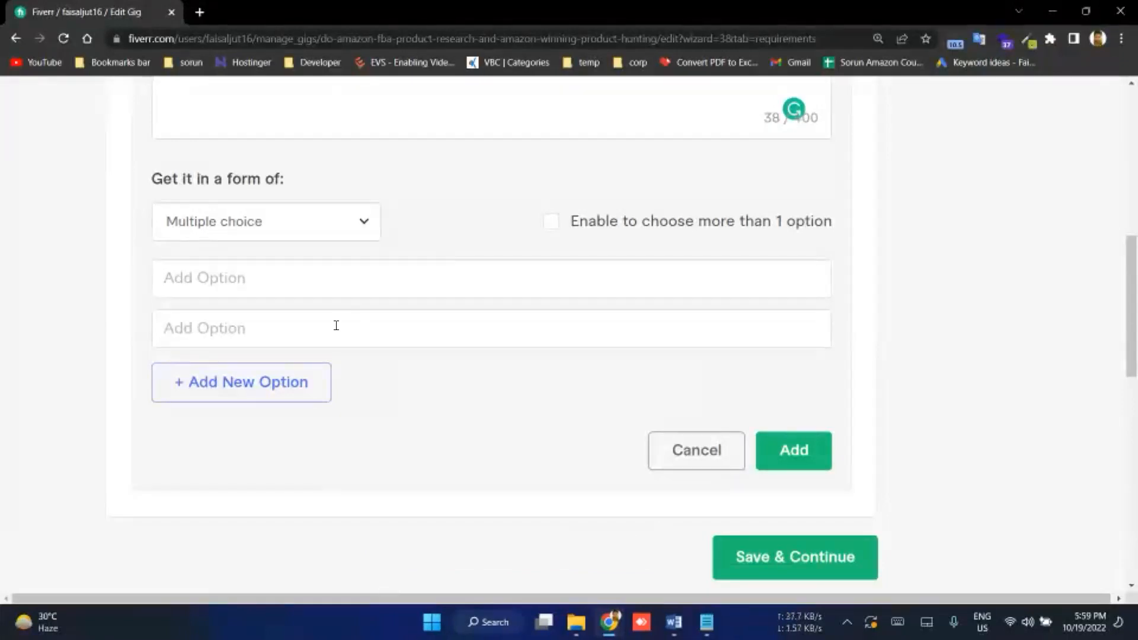
{"action": "left_click", "coordinate": [313, 398]}
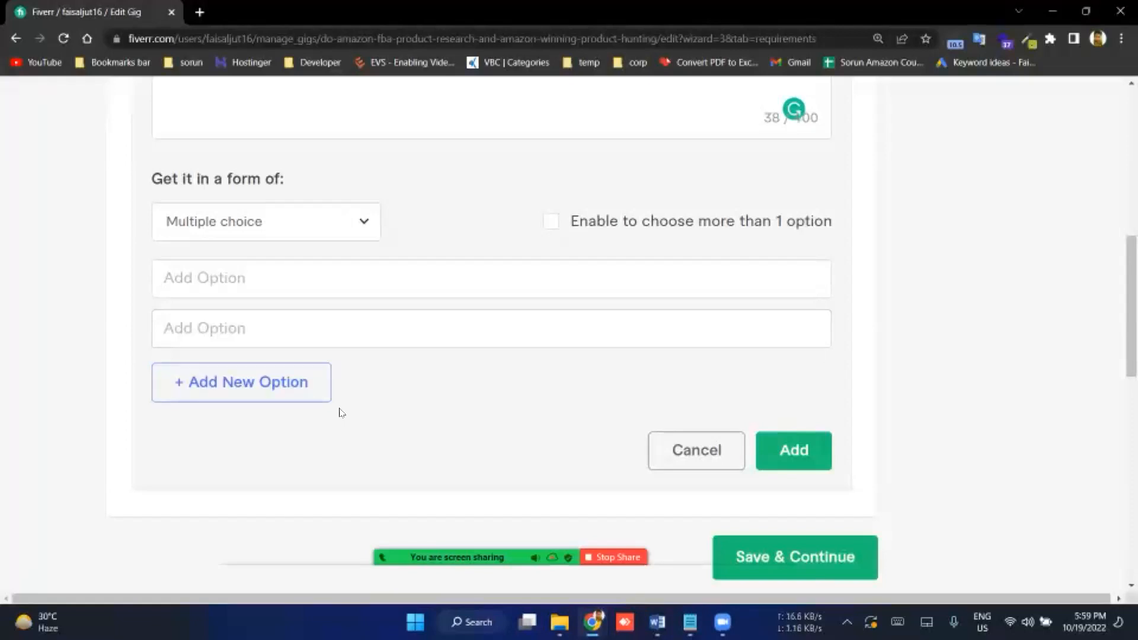
Step: Set the question's answer format to Attachment and add the question to the gig requirements
{"action": "left_click", "coordinate": [272, 223]}
{"action": "left_click", "coordinate": [267, 378]}
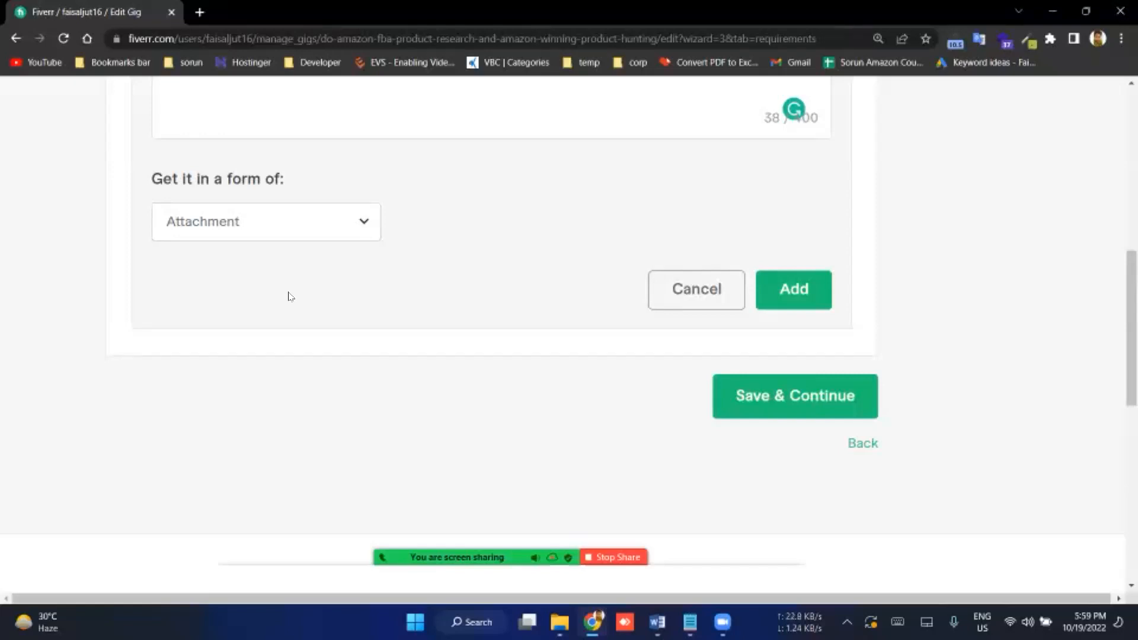
{"action": "scroll", "coordinate": [805, 383], "scroll_direction": "up", "scroll_amount": 2}
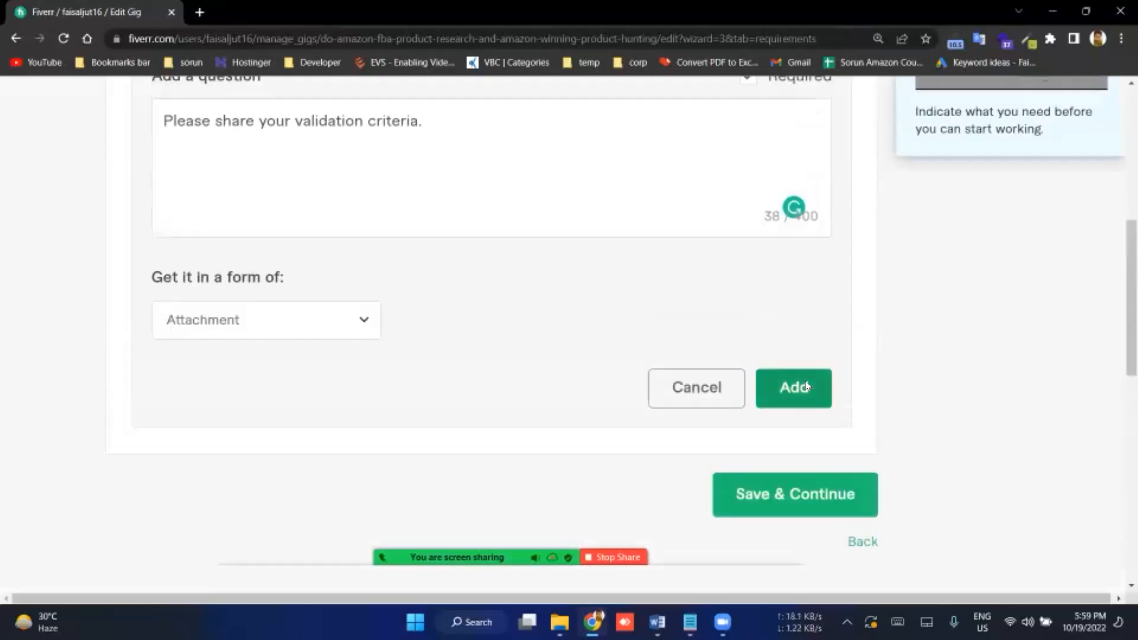
{"action": "left_click", "coordinate": [805, 387]}
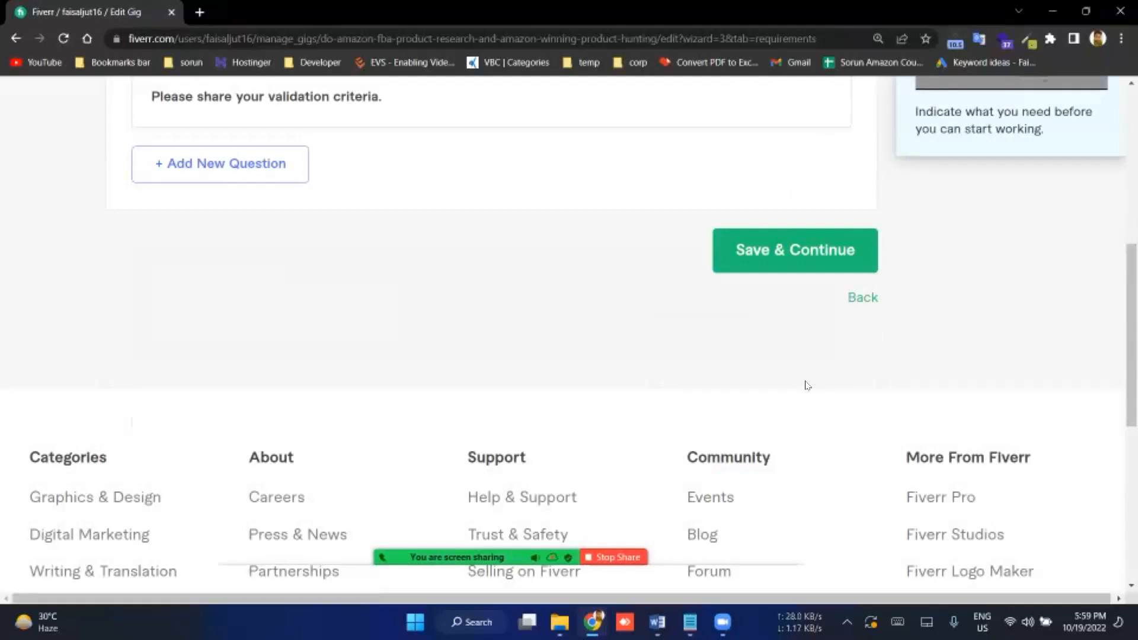
{"action": "scroll", "coordinate": [805, 385], "scroll_direction": "up", "scroll_amount": 3}
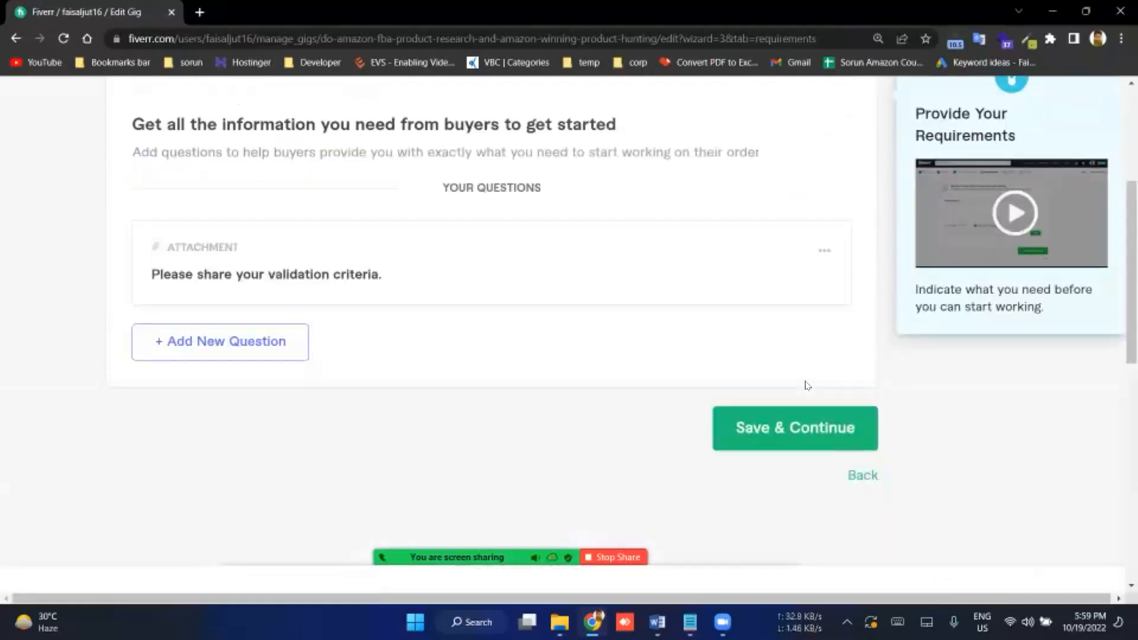
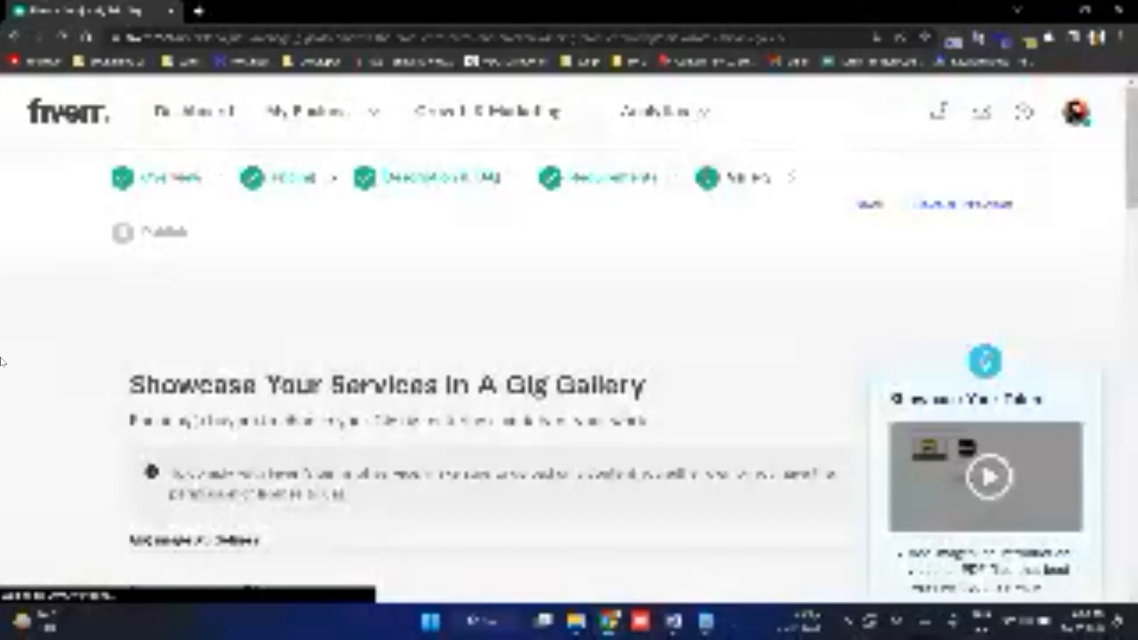
Step: Examine the Gallery stage's upload areas for images, video and PDF documents
{"action": "scroll", "coordinate": [2, 362], "scroll_direction": "down", "scroll_amount": 15}
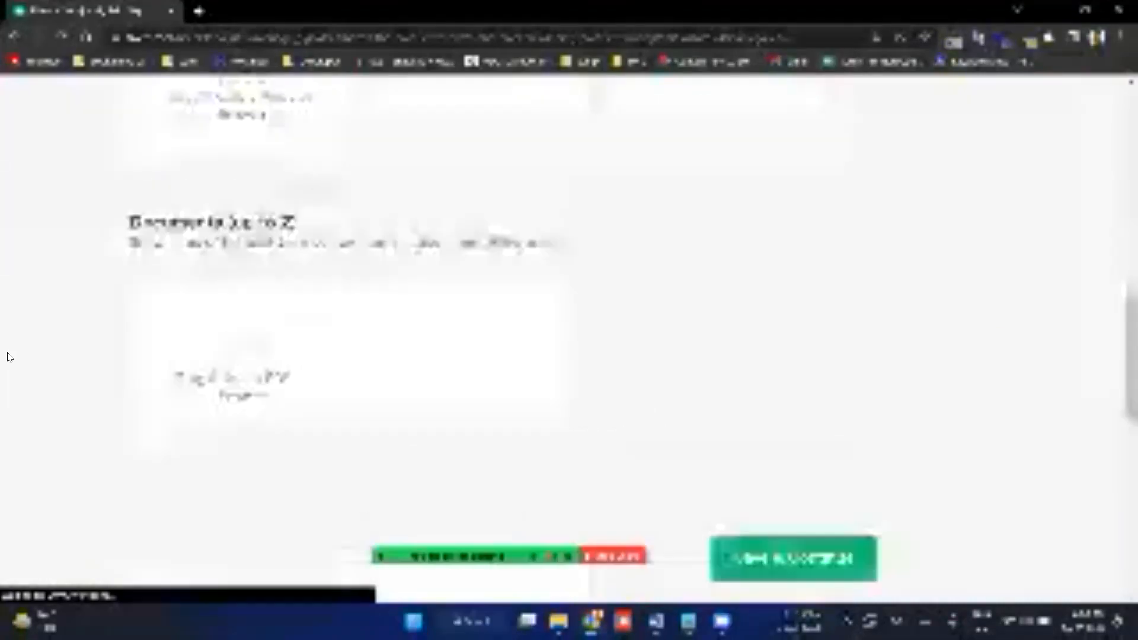
{"action": "scroll", "coordinate": [1, 358], "scroll_direction": "down", "scroll_amount": 2}
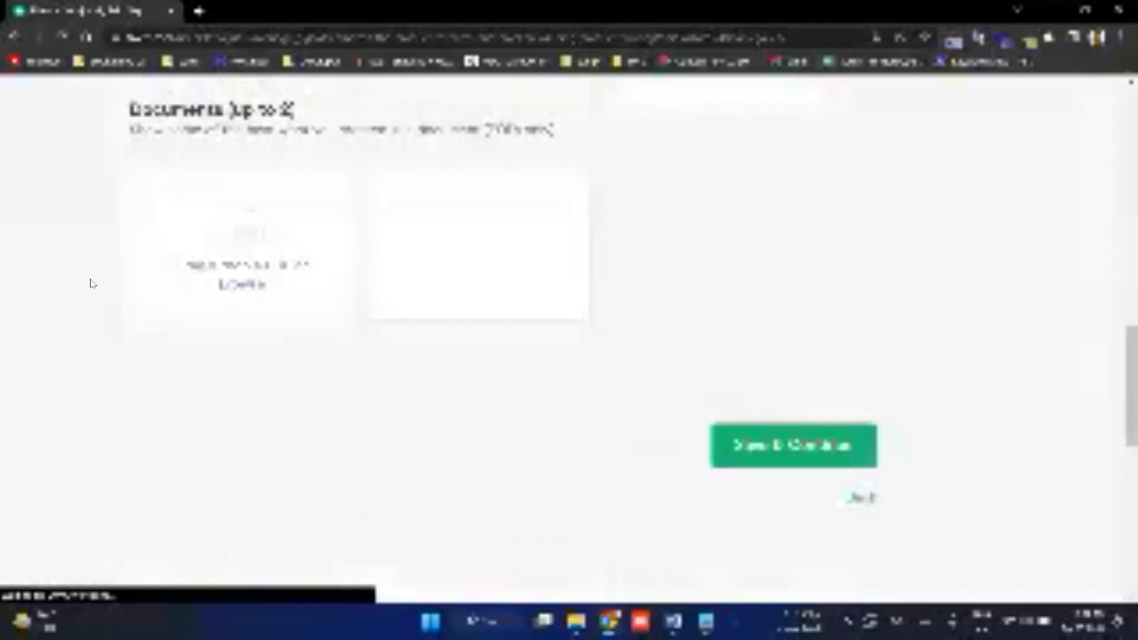
{"action": "scroll", "coordinate": [92, 284], "scroll_direction": "up", "scroll_amount": 2}
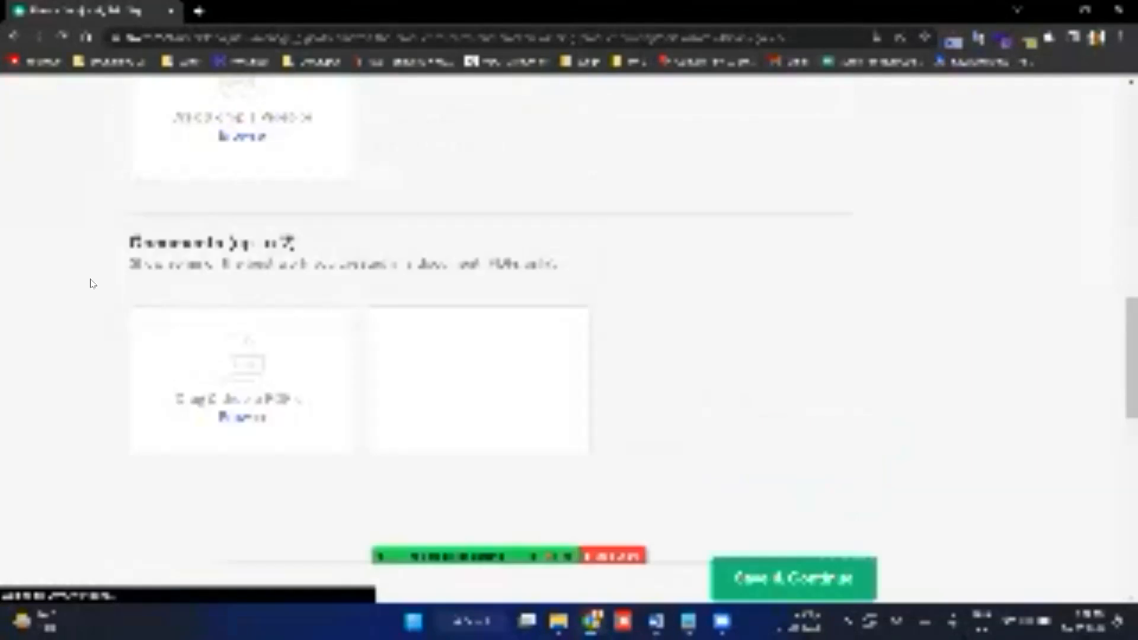
{"action": "scroll", "coordinate": [92, 284], "scroll_direction": "up", "scroll_amount": 8}
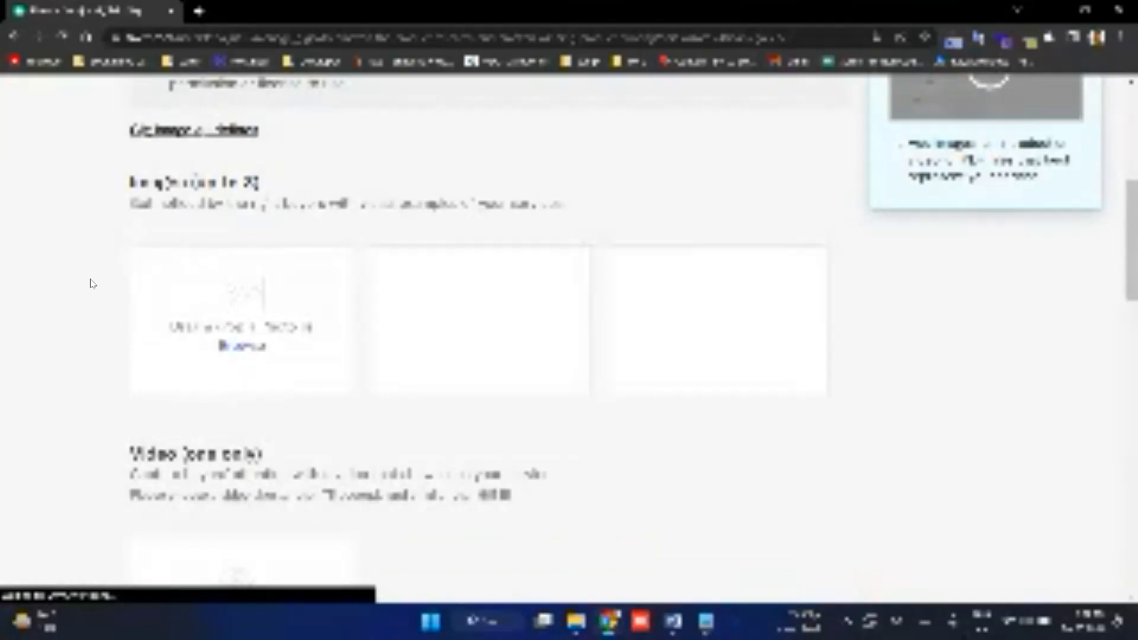
Step: Open the WordPress Website Design & Development design in Canva and search its templates for "yellow background"
{"action": "key", "text": "ctrl+t"}
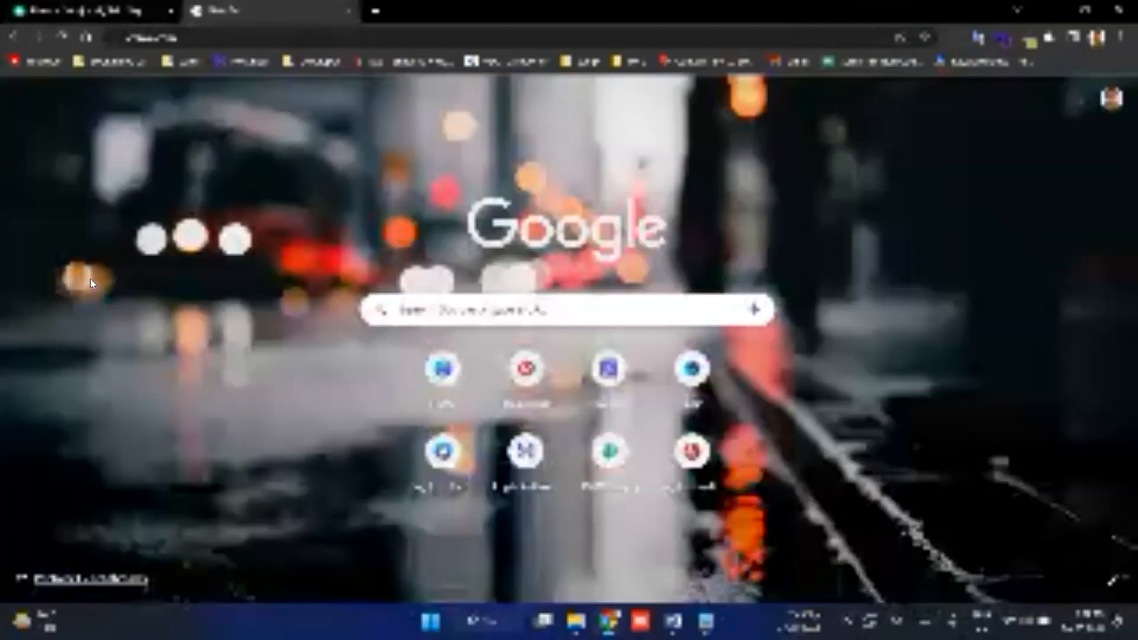
{"action": "key", "text": "Return"}
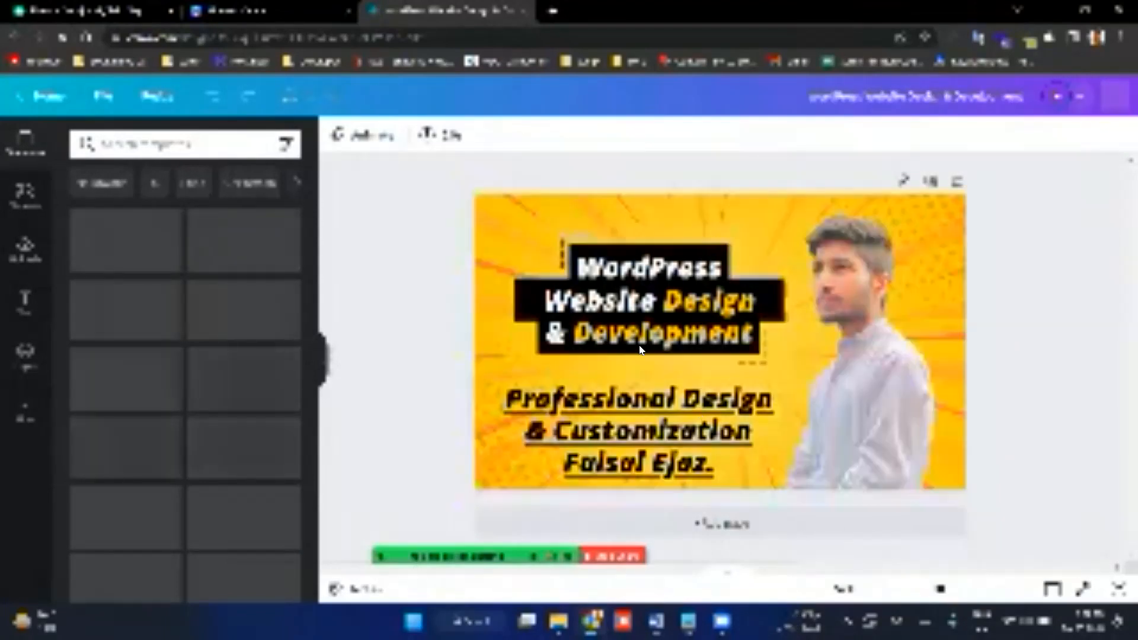
{"action": "left_click", "coordinate": [128, 140]}
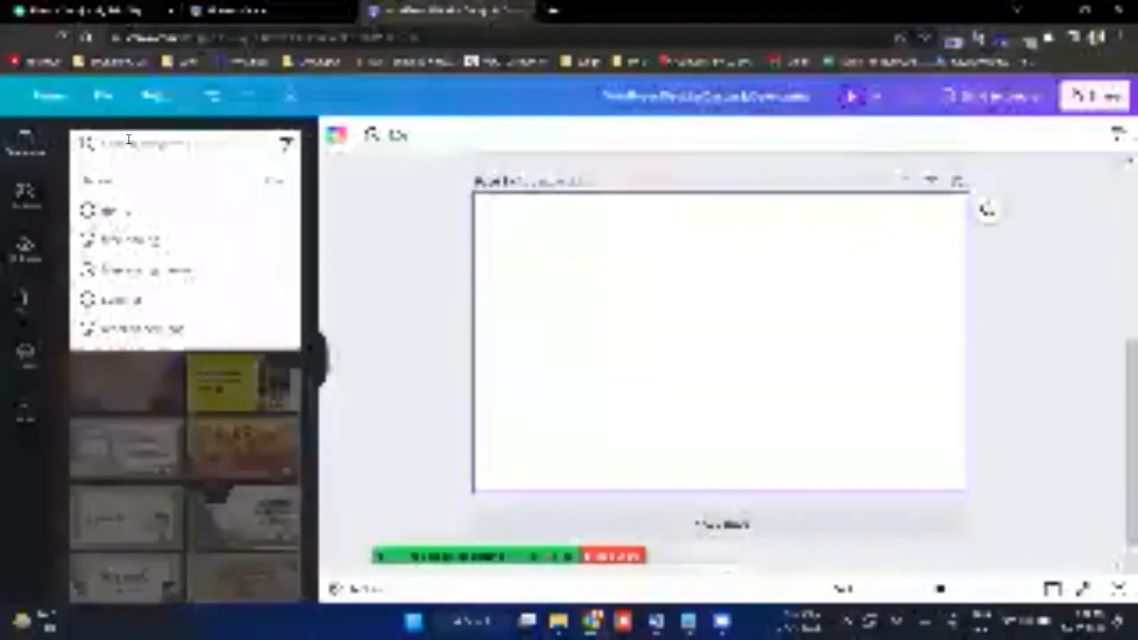
{"action": "type", "text": "programming"}
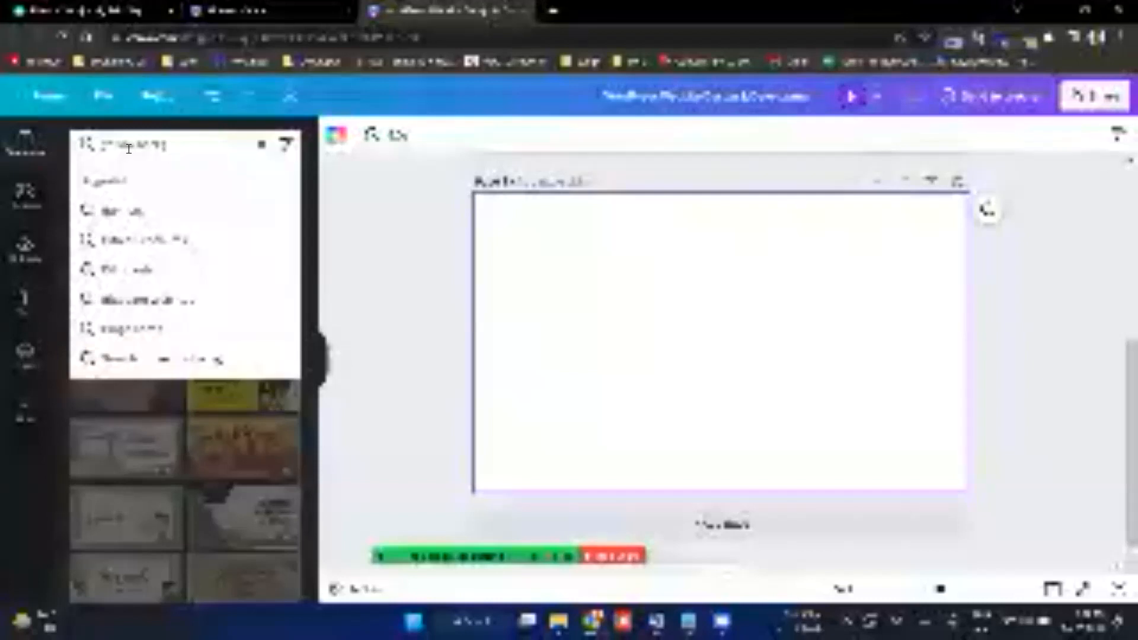
{"action": "left_click", "coordinate": [165, 300]}
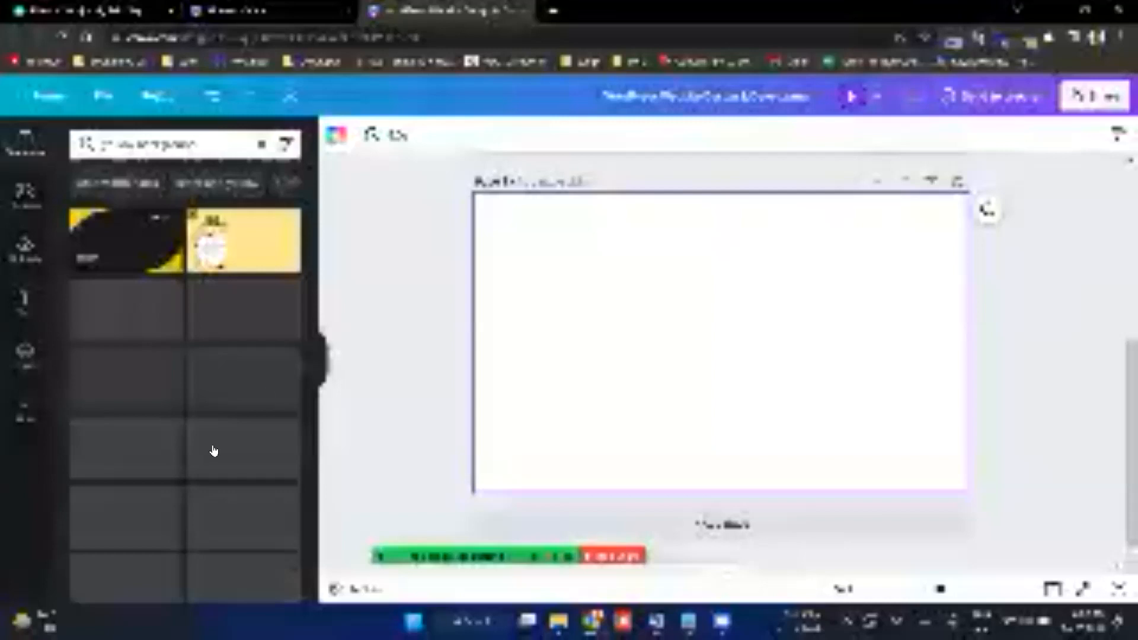
{"action": "scroll", "coordinate": [214, 451], "scroll_direction": "down", "scroll_amount": 2}
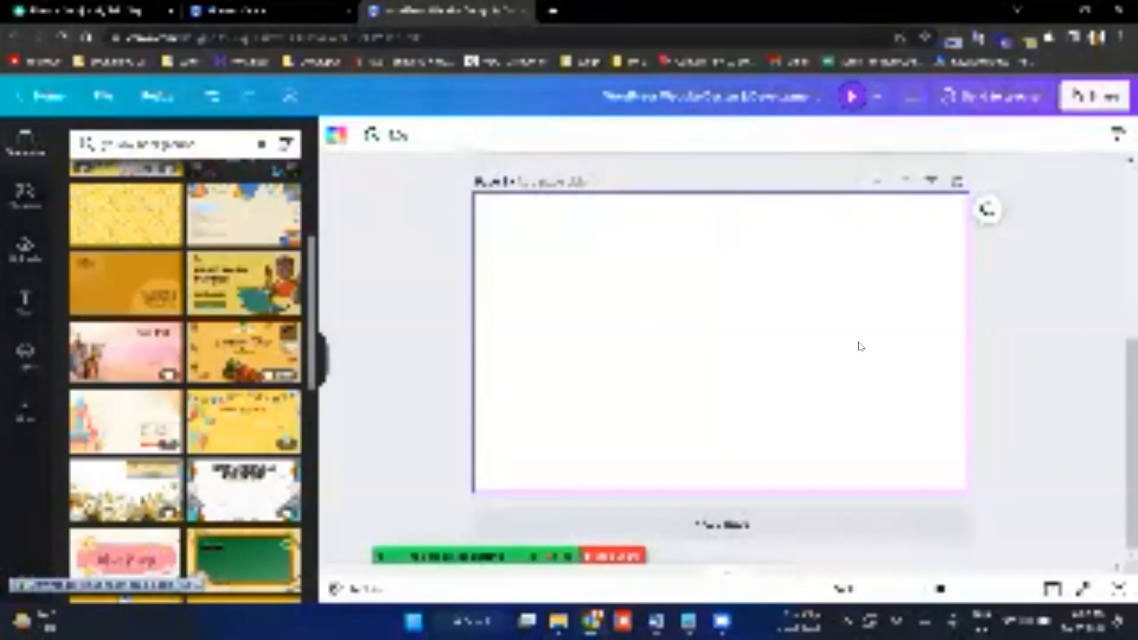
Step: Undo the last two changes on the design page and delete the brown paper image
{"action": "key", "text": "ctrl+z"}
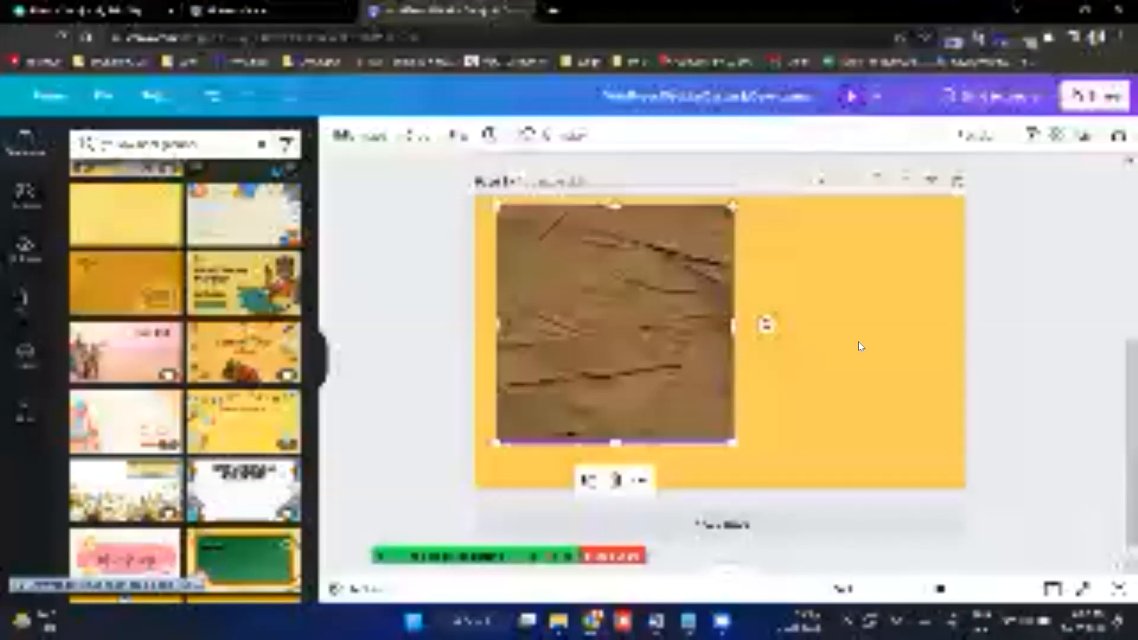
{"action": "key", "text": "ctrl+z"}
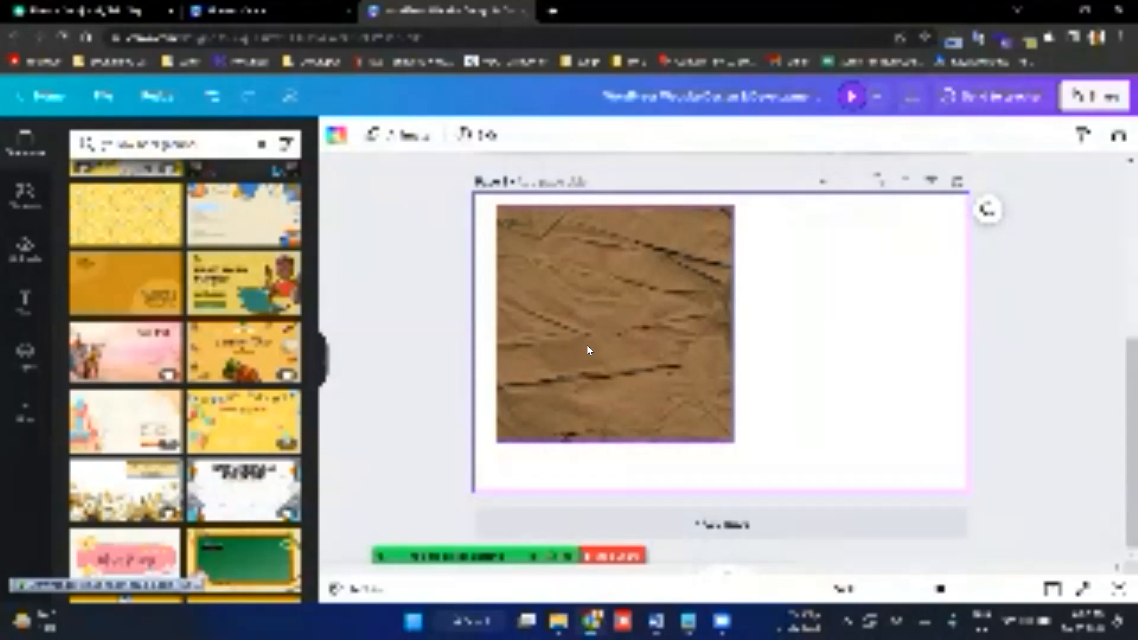
{"action": "key", "text": "Delete"}
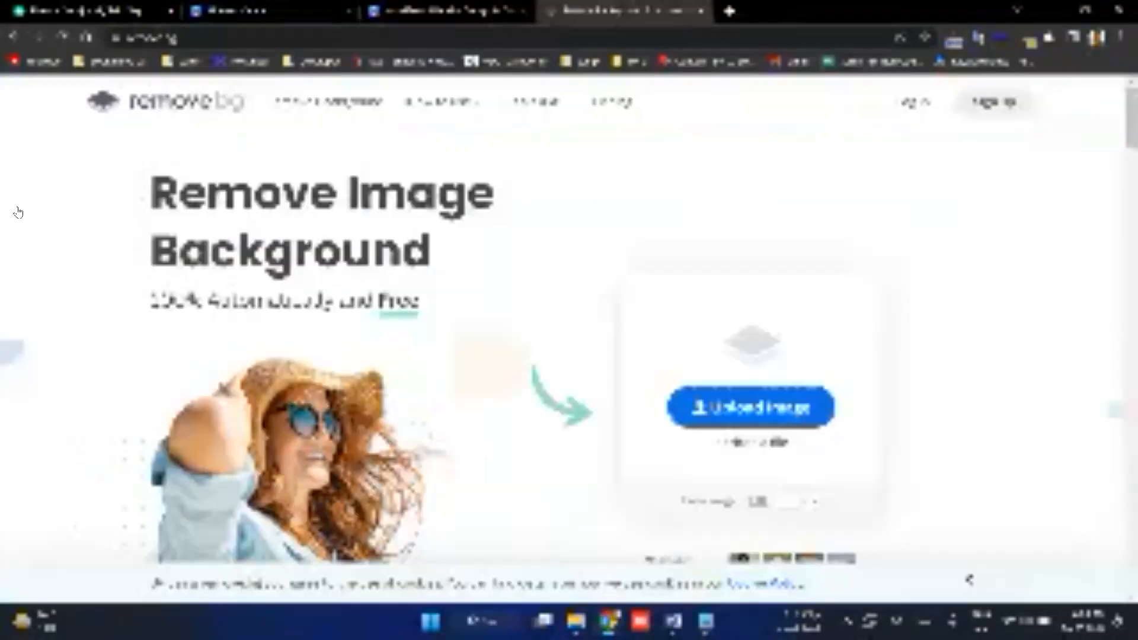
Step: Close the background-removal site and search the design elements for yellow background graphics
{"action": "key", "text": "ctrl+w"}
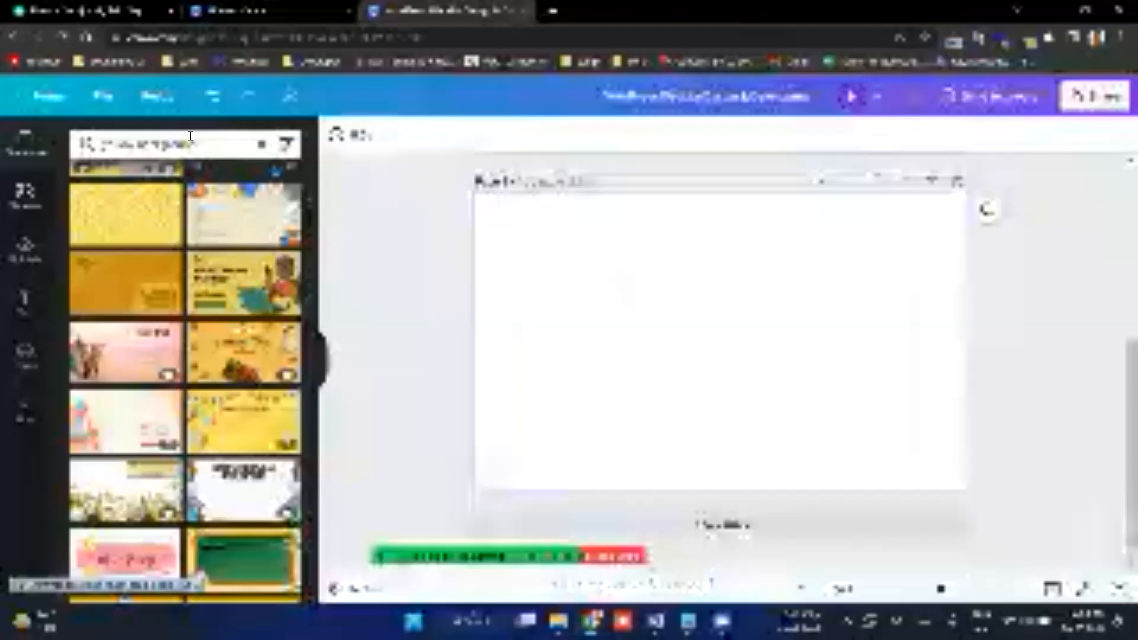
{"action": "left_click", "coordinate": [190, 135]}
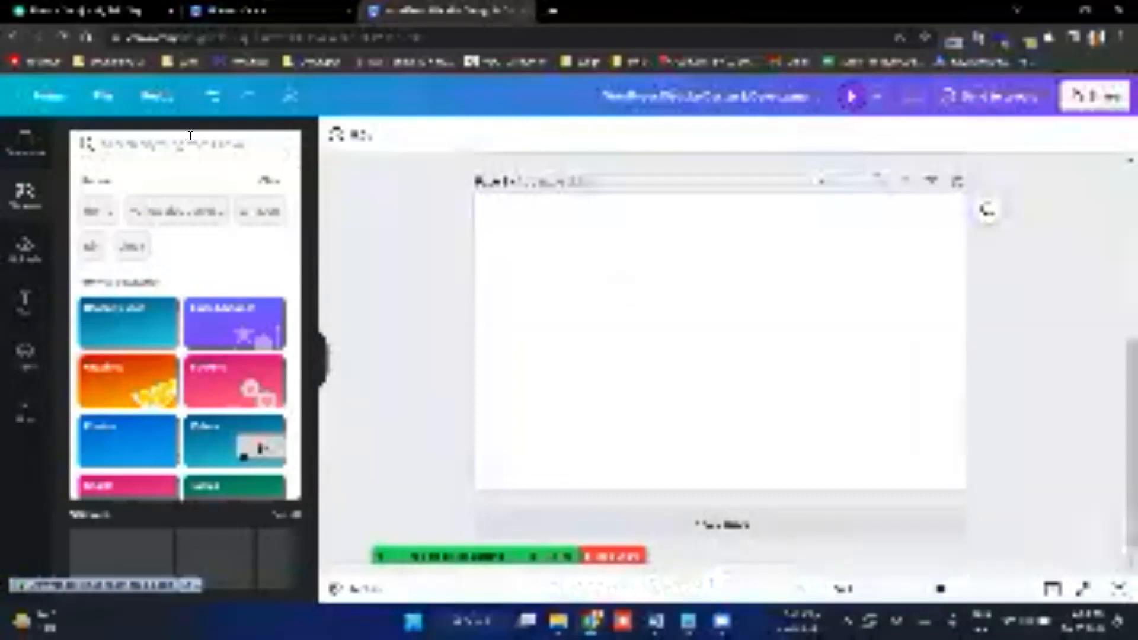
{"action": "type", "text": "gradient background"}
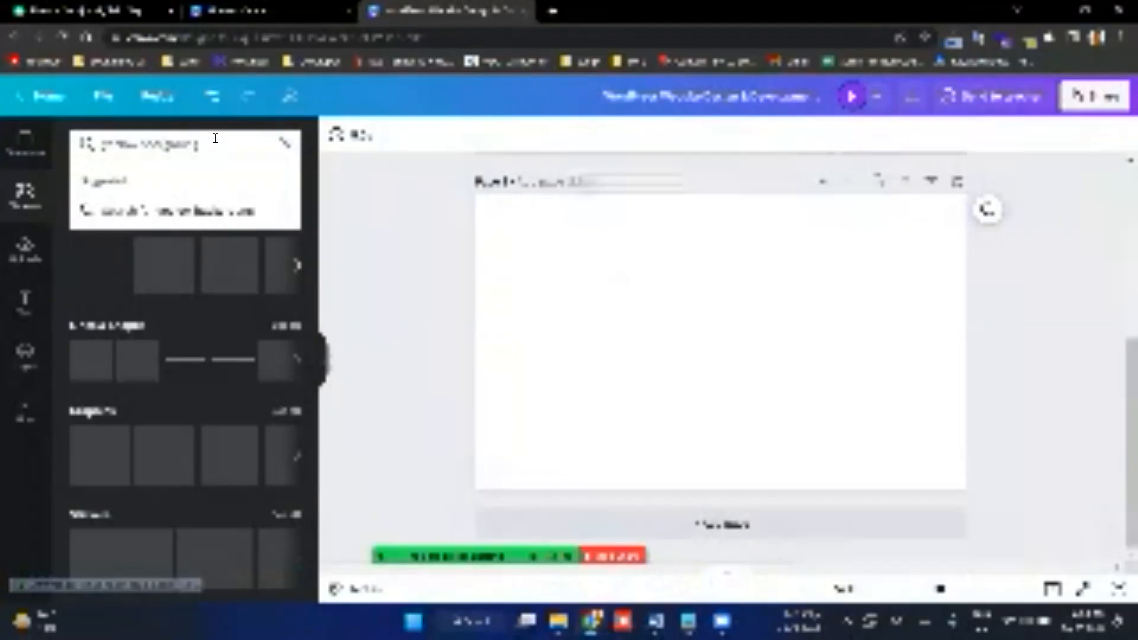
{"action": "key", "text": "Return"}
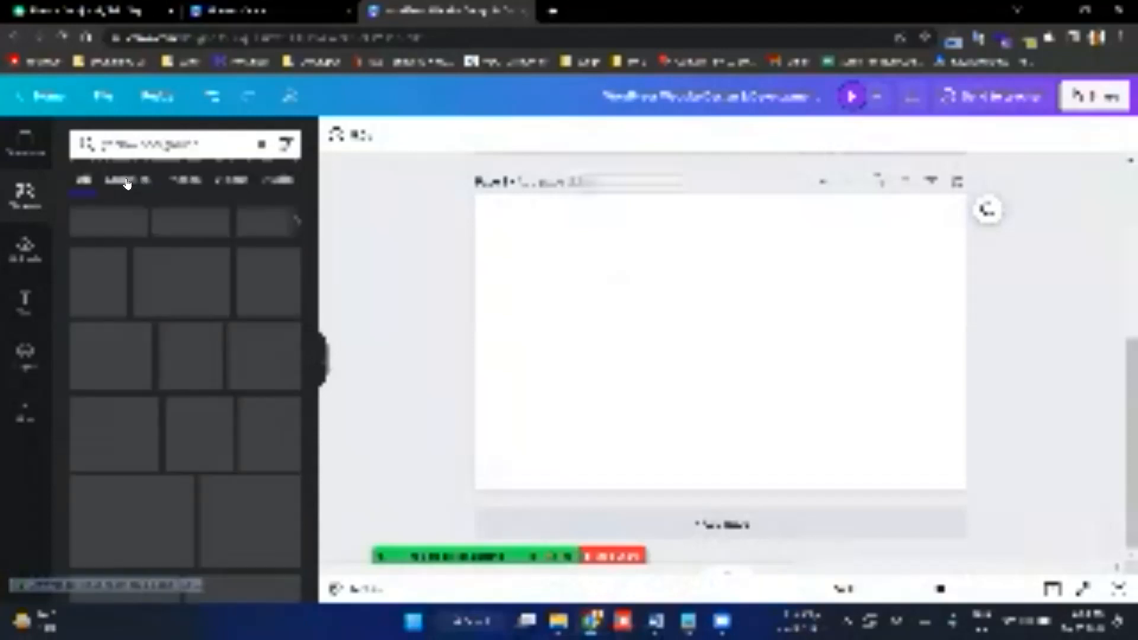
{"action": "left_click", "coordinate": [126, 181]}
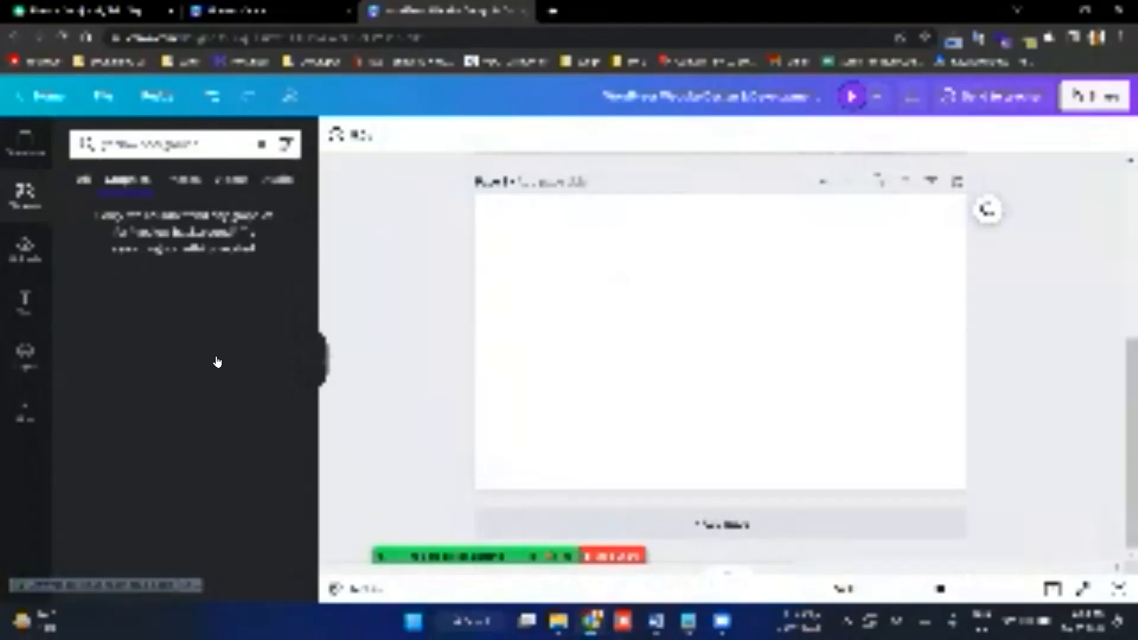
{"action": "key", "text": "Return"}
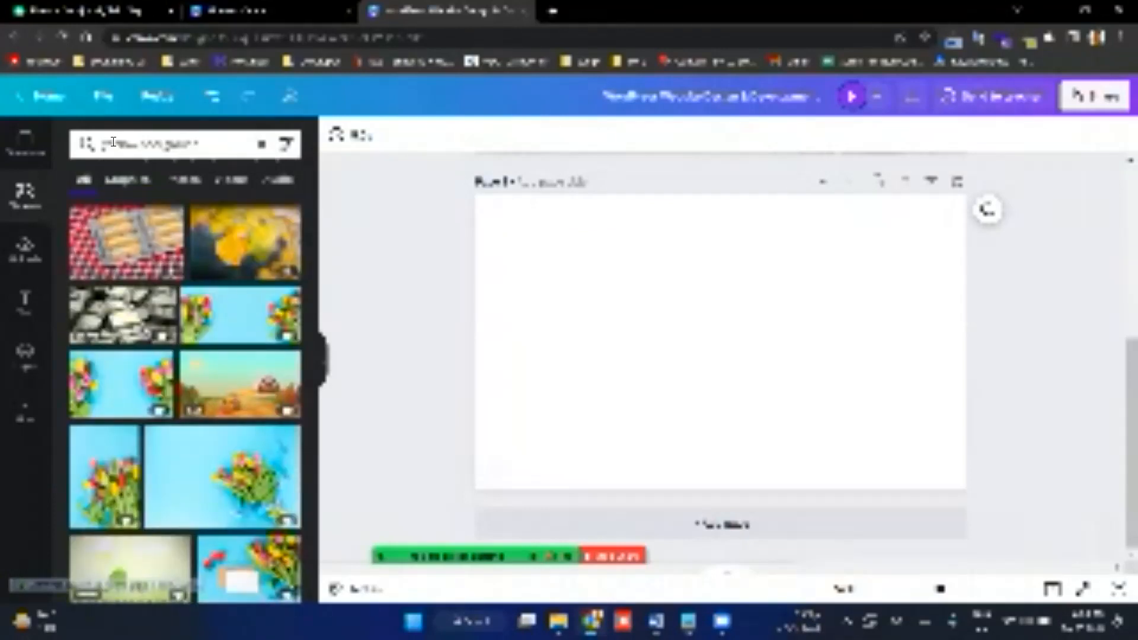
Step: Revise the first word of the background search and browse the matching graphics
{"action": "double_click", "coordinate": [113, 142]}
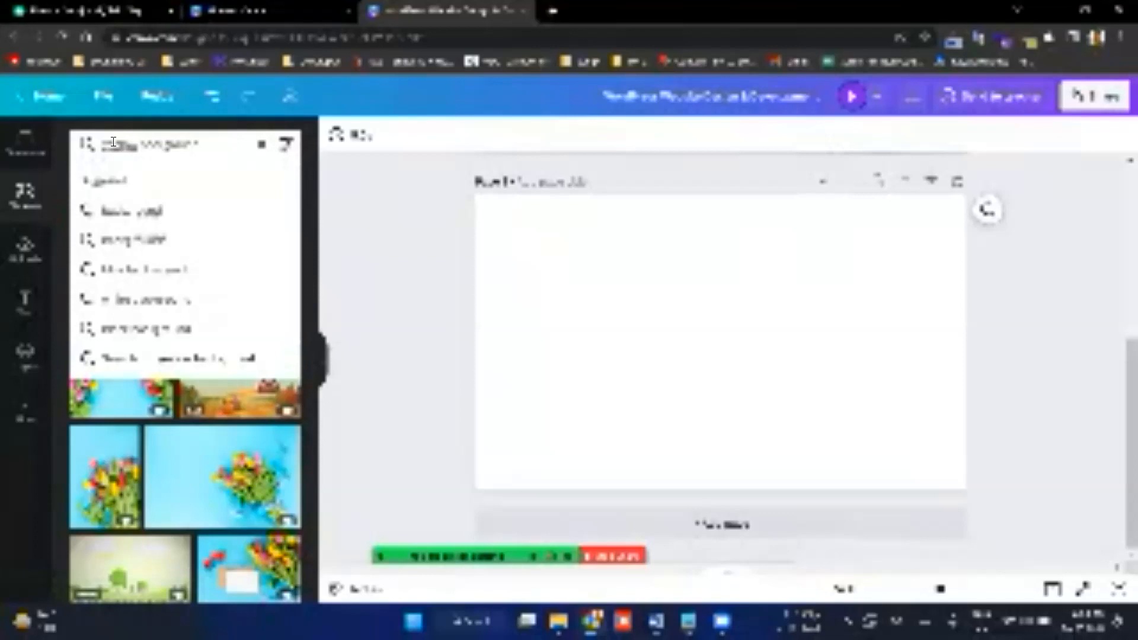
{"action": "type", "text": "green"}
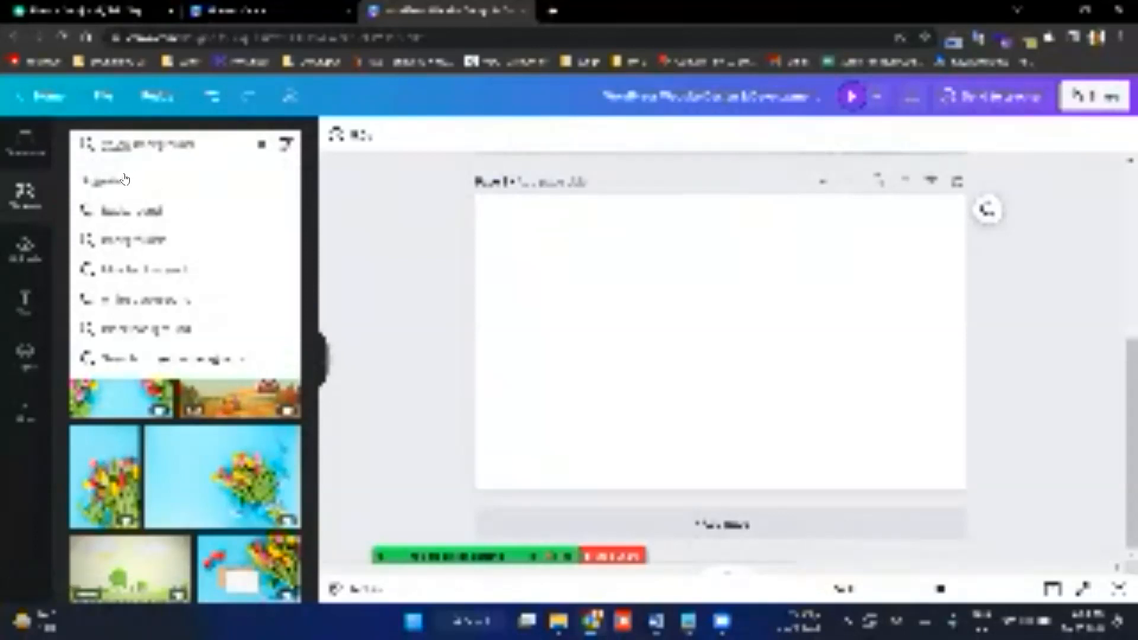
{"action": "key", "text": "Return"}
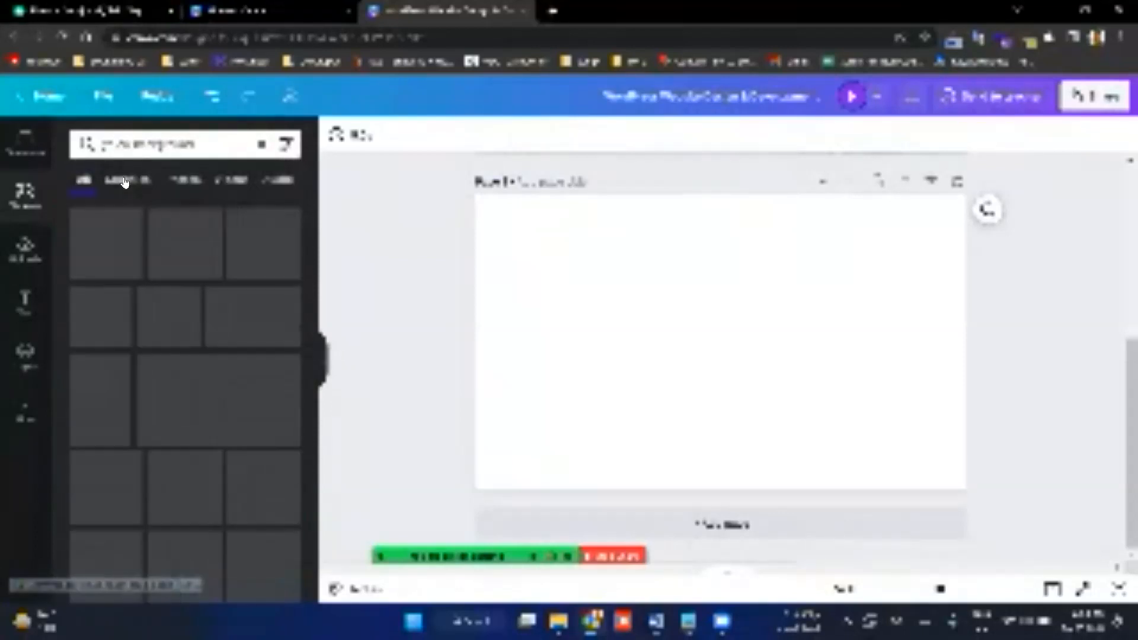
{"action": "left_click", "coordinate": [125, 182]}
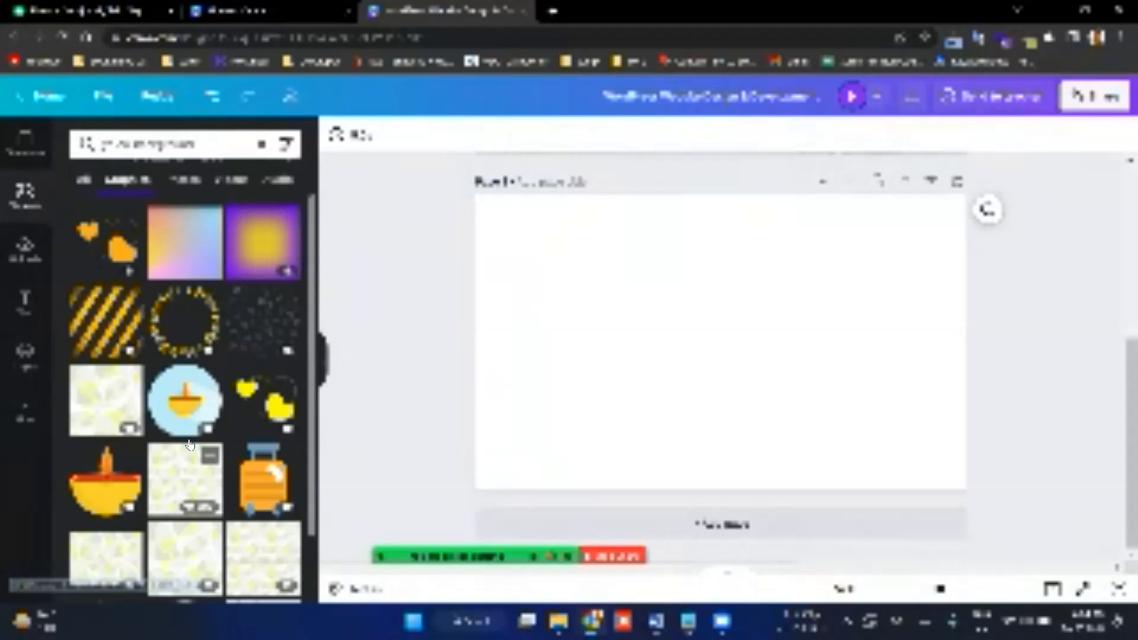
{"action": "scroll", "coordinate": [186, 438], "scroll_direction": "down", "scroll_amount": 5}
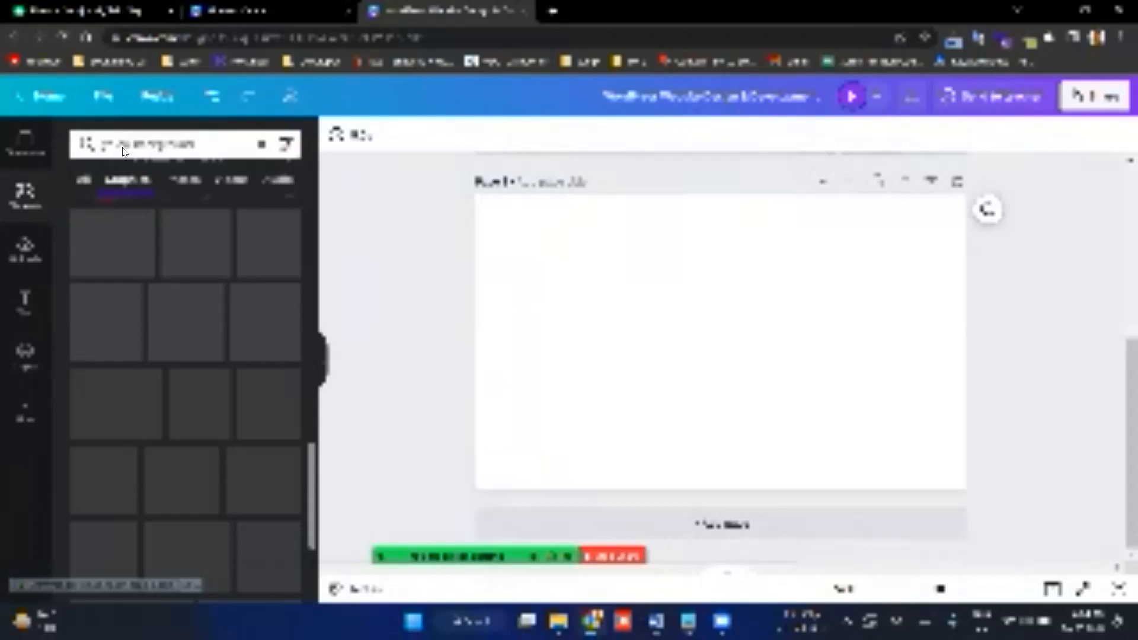
Step: Correct the spelling of the colour word and search the graphics for "light yellow background"
{"action": "left_click", "coordinate": [157, 153]}
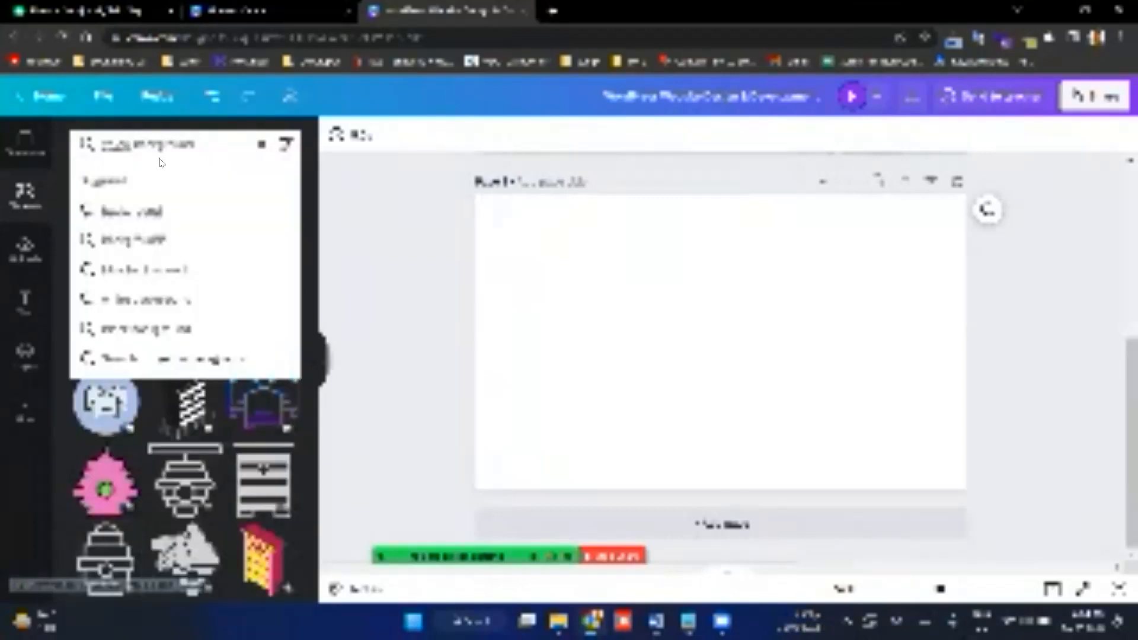
{"action": "right_click", "coordinate": [125, 146]}
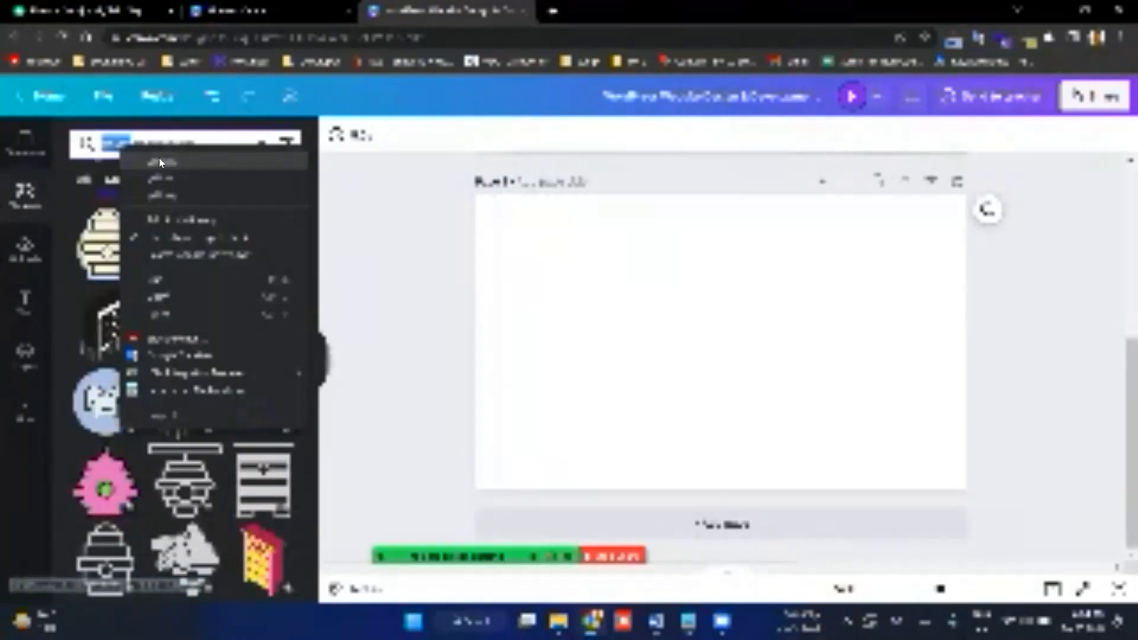
{"action": "left_click", "coordinate": [159, 158]}
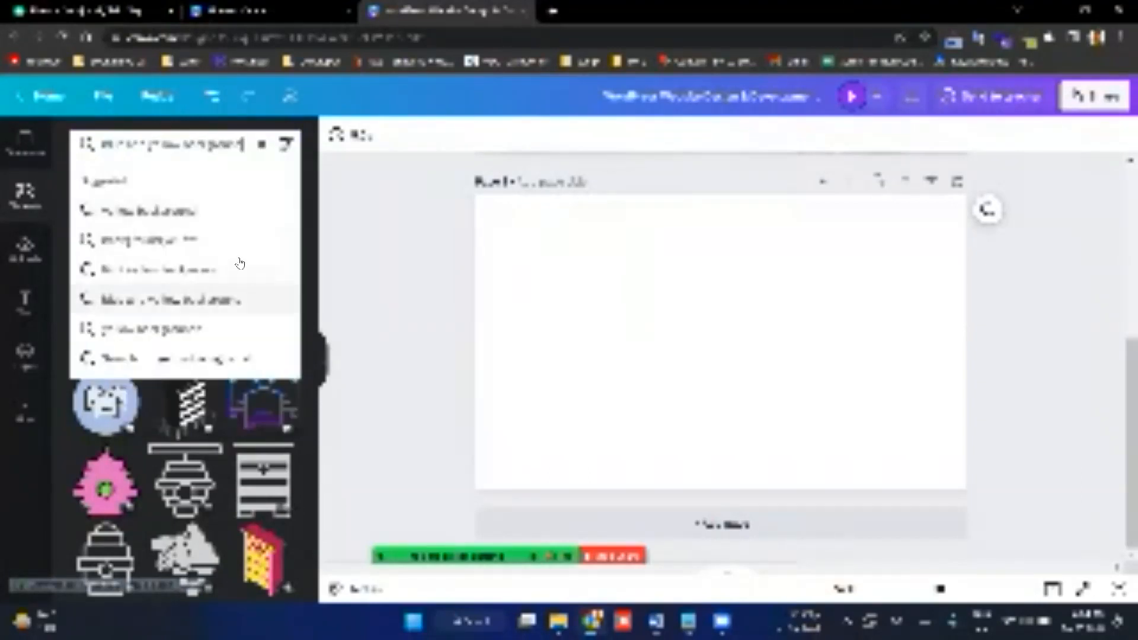
{"action": "left_click", "coordinate": [255, 250]}
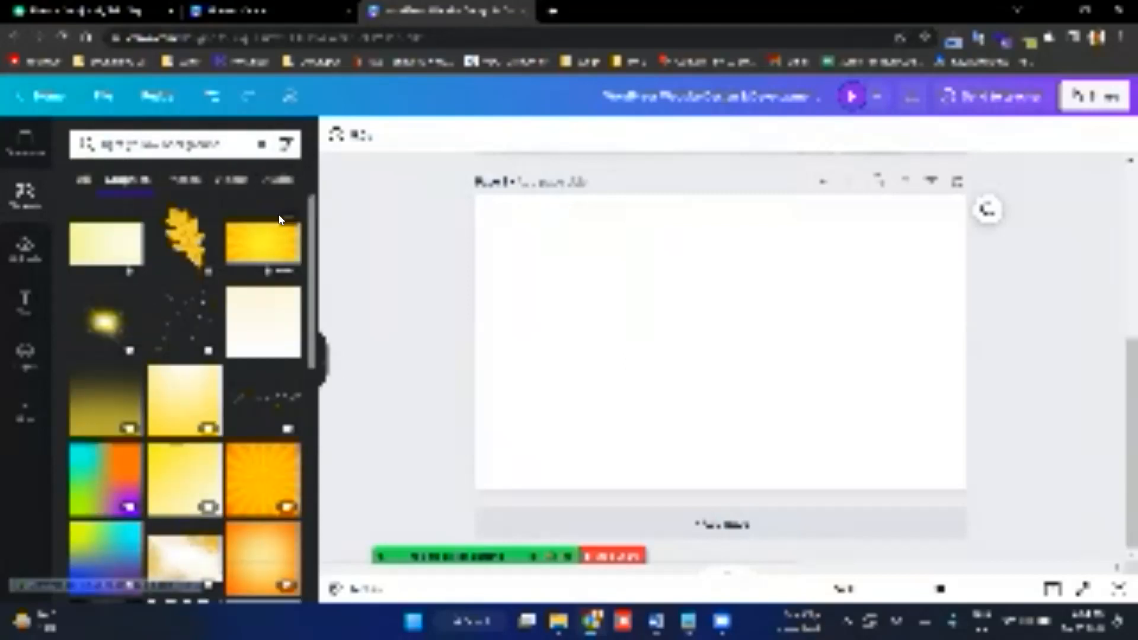
Step: Add the modern yellow comic background with sunburst rays to page 2 and enlarge it to cover the whole page
{"action": "right_click", "coordinate": [268, 245]}
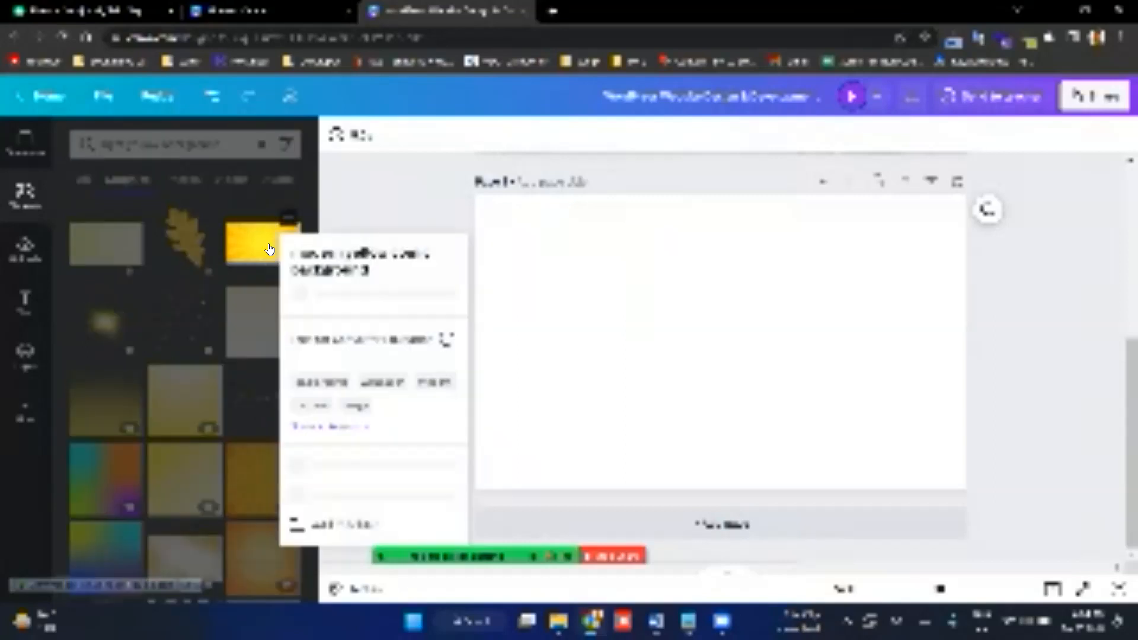
{"action": "key", "text": "Escape"}
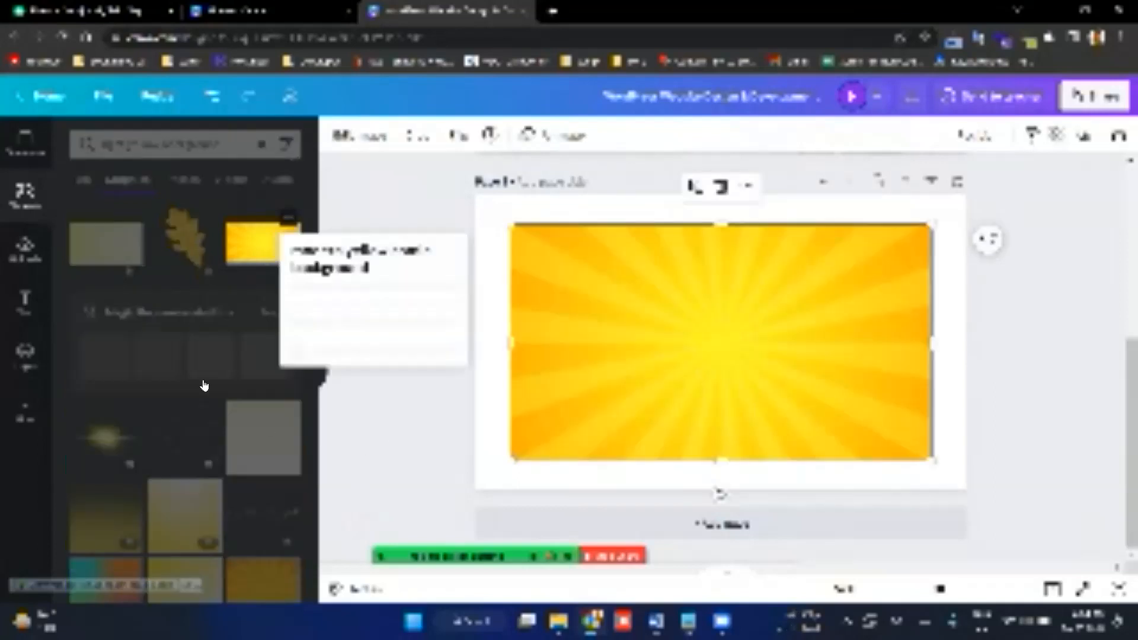
{"action": "scroll", "coordinate": [379, 451], "scroll_direction": "down", "scroll_amount": 1}
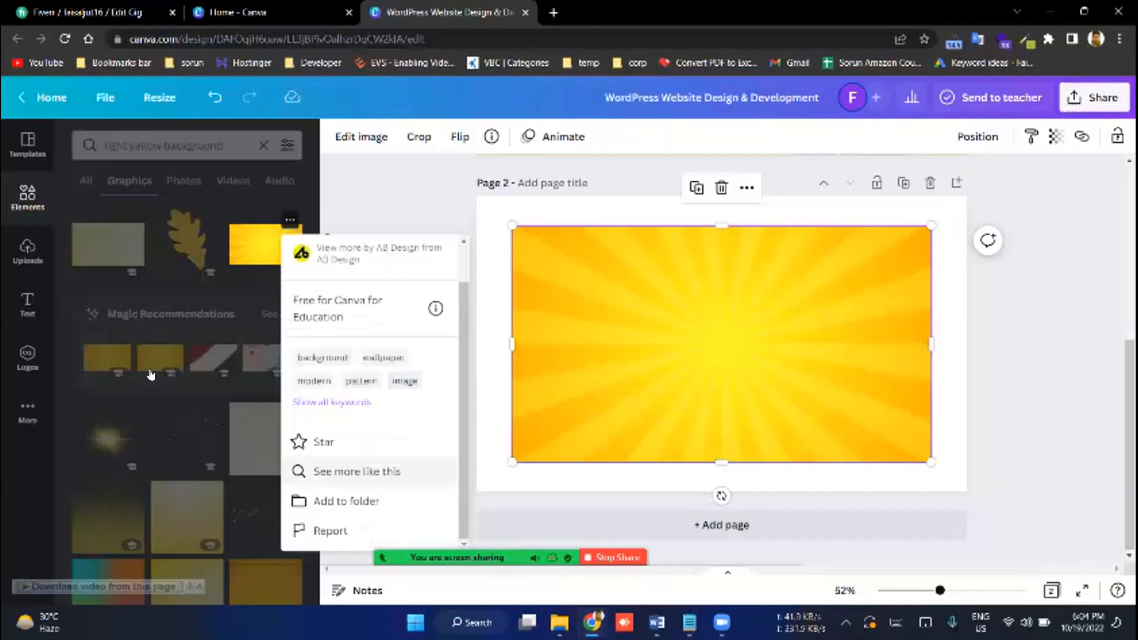
{"action": "left_click", "coordinate": [373, 472]}
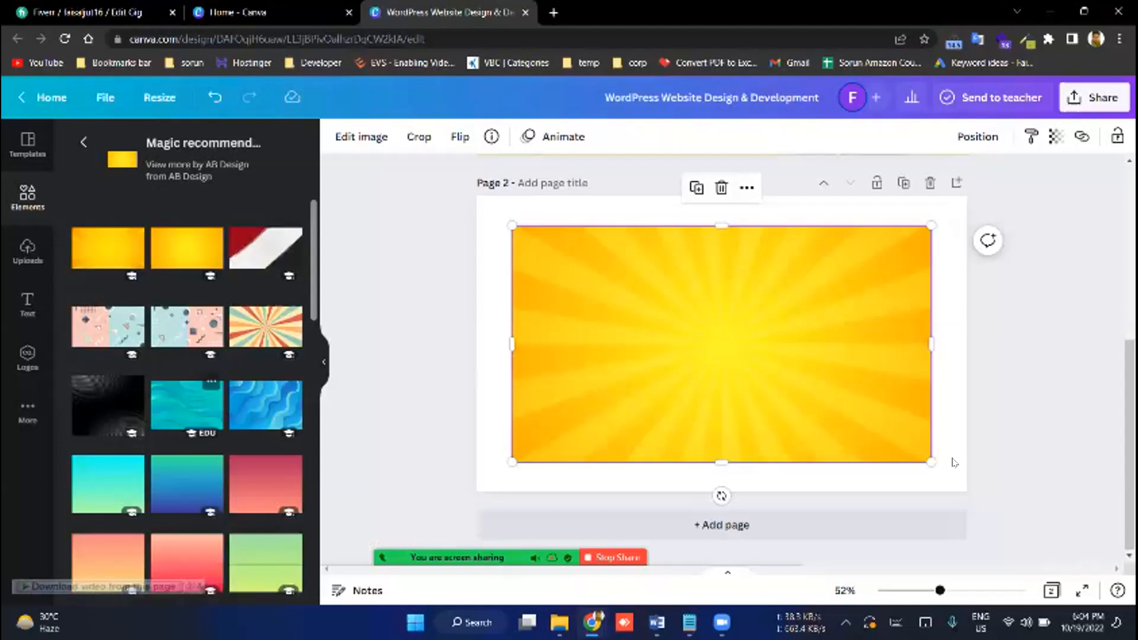
{"action": "left_click_drag", "start_coordinate": [942, 461], "coordinate": [997, 504]}
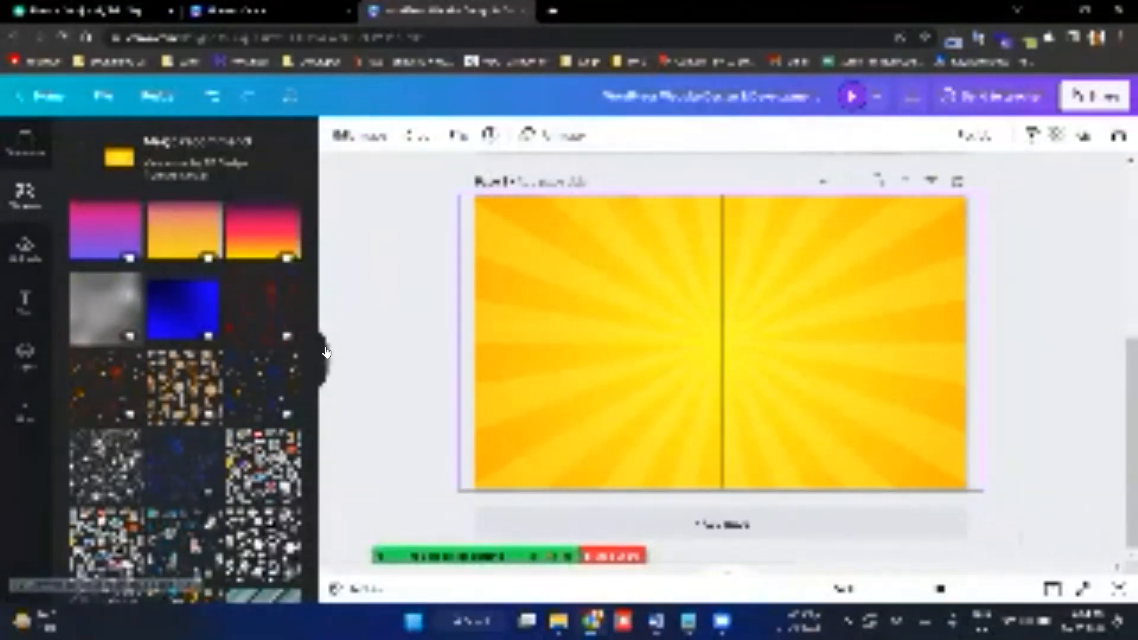
Step: Add the text "Amazon Product research" to the upper part of page 2
{"action": "left_click", "coordinate": [229, 304]}
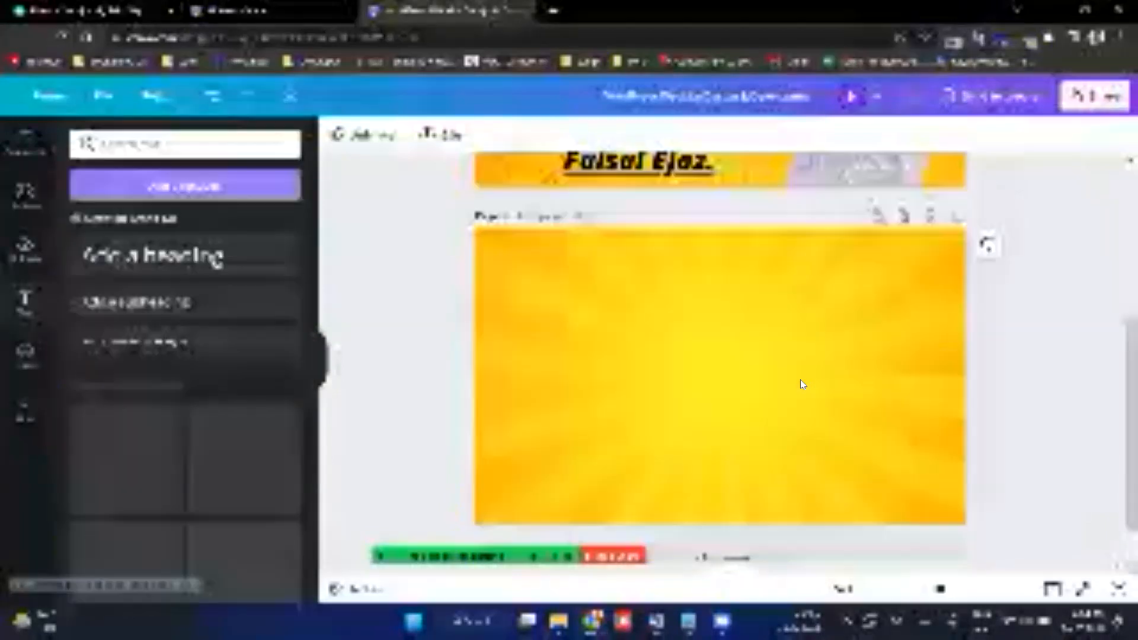
{"action": "key", "text": "t"}
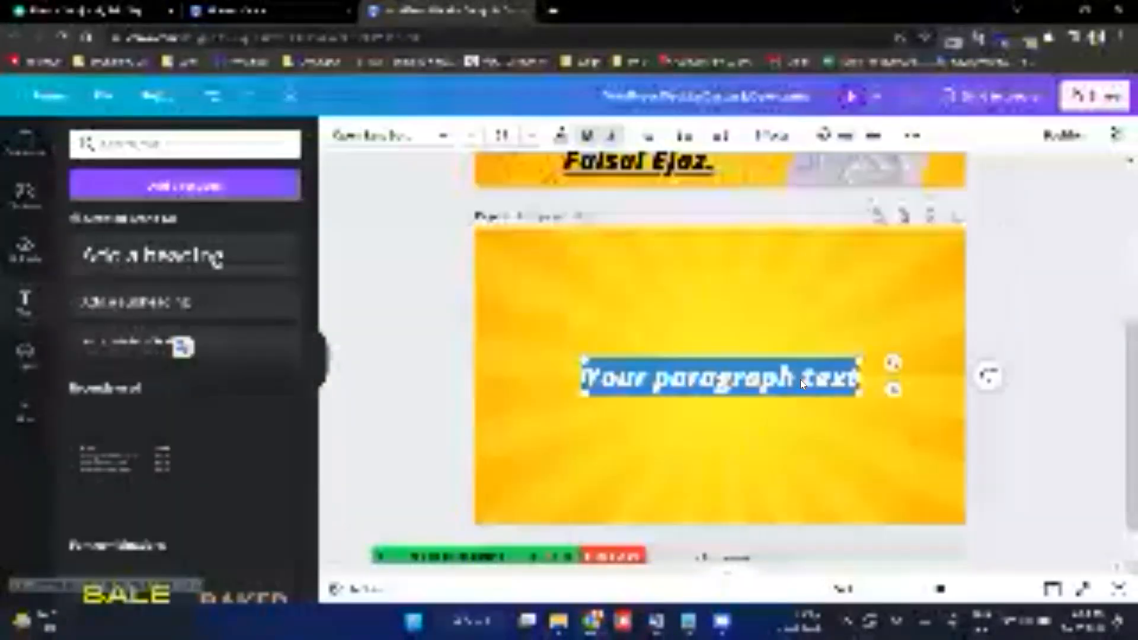
{"action": "type", "text": "Amazon"}
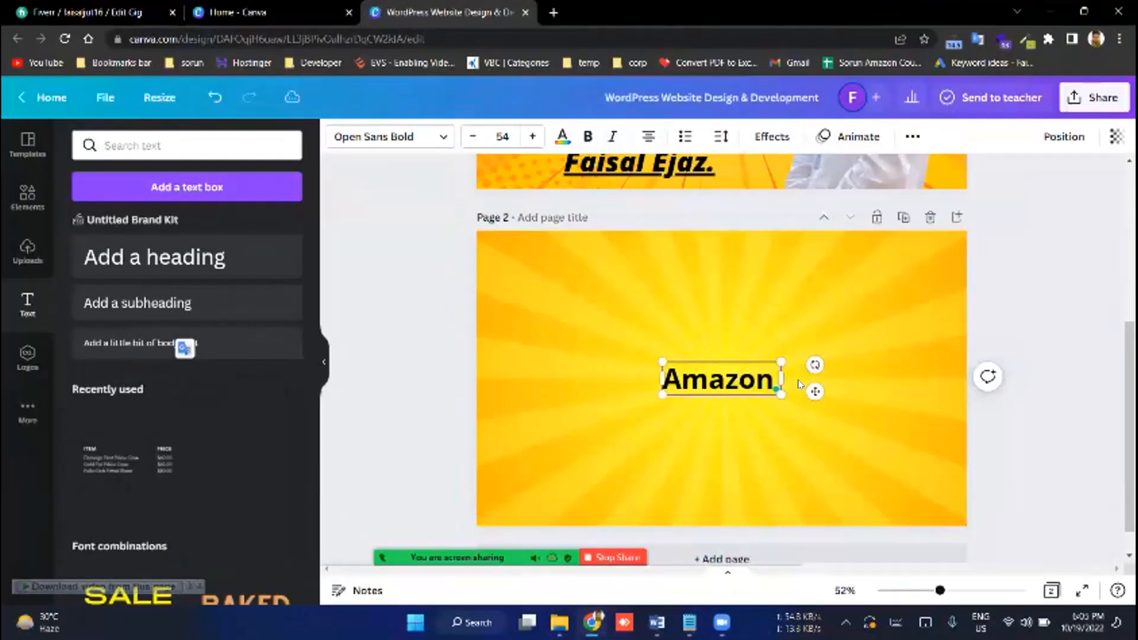
{"action": "type", "text": " Product re"}
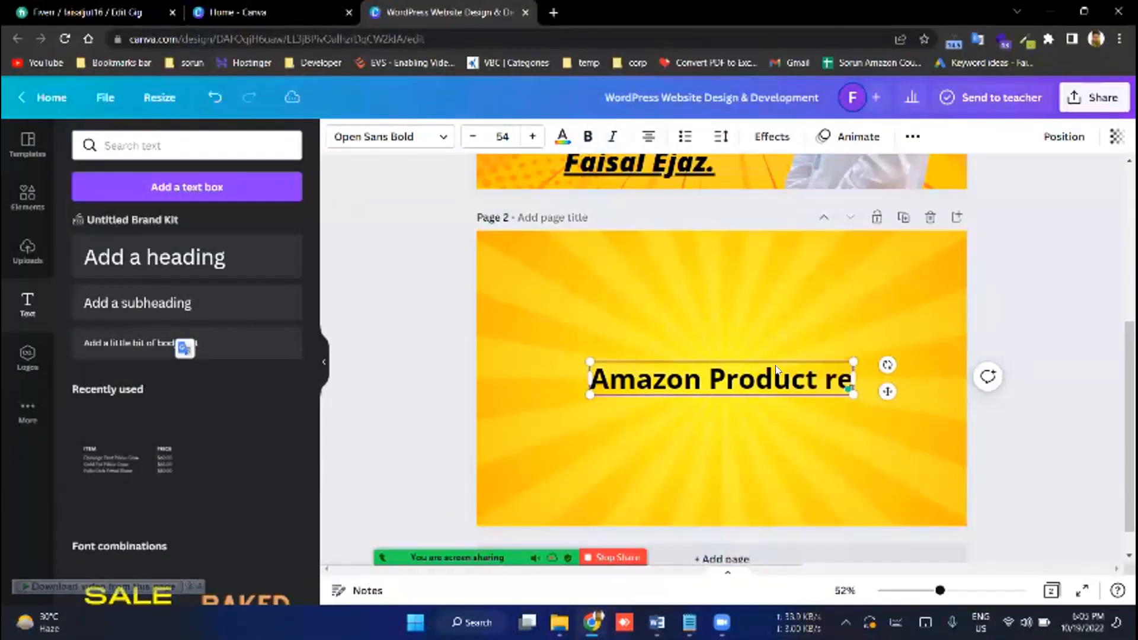
{"action": "type", "text": "search"}
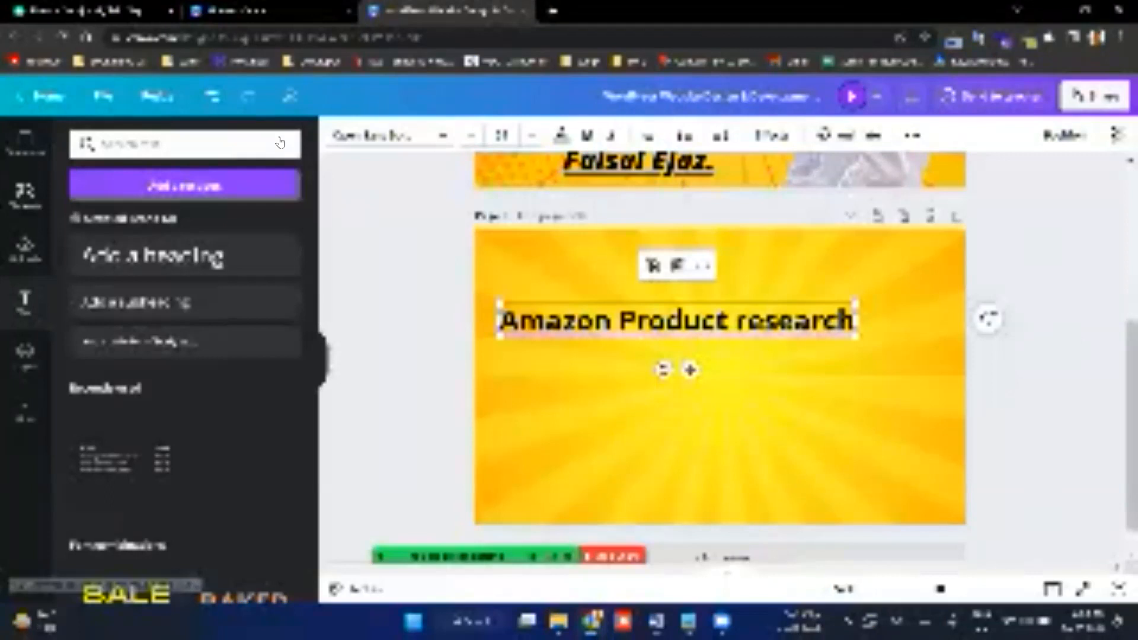
Step: Add a square shape to page 2 and place it over the word "Amazon" in the text
{"action": "left_click", "coordinate": [27, 197]}
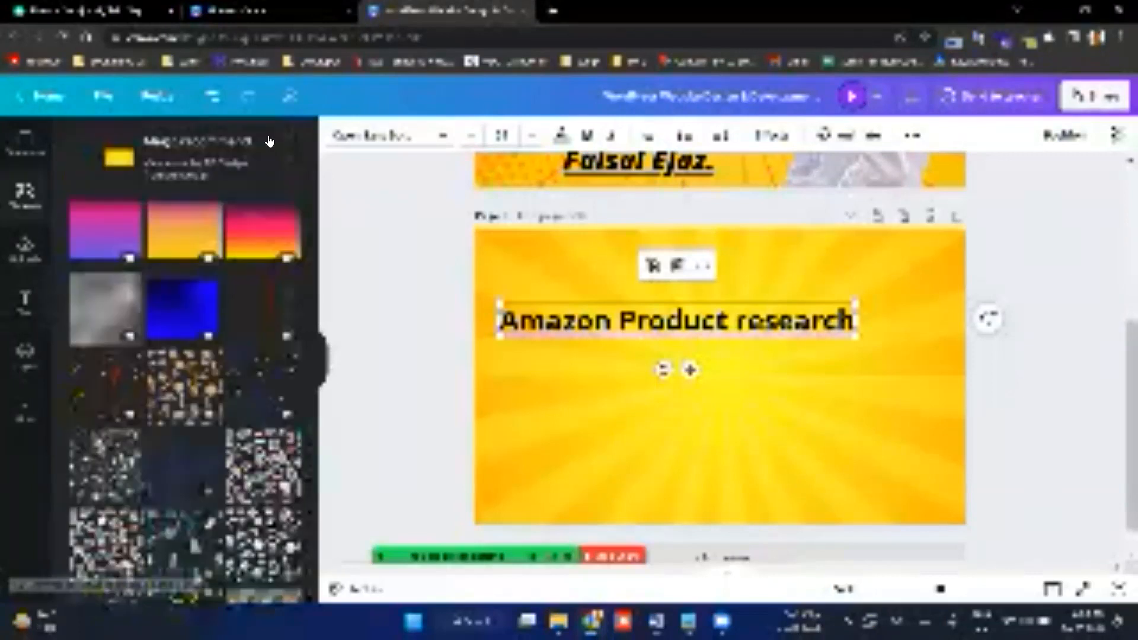
{"action": "left_click", "coordinate": [82, 141]}
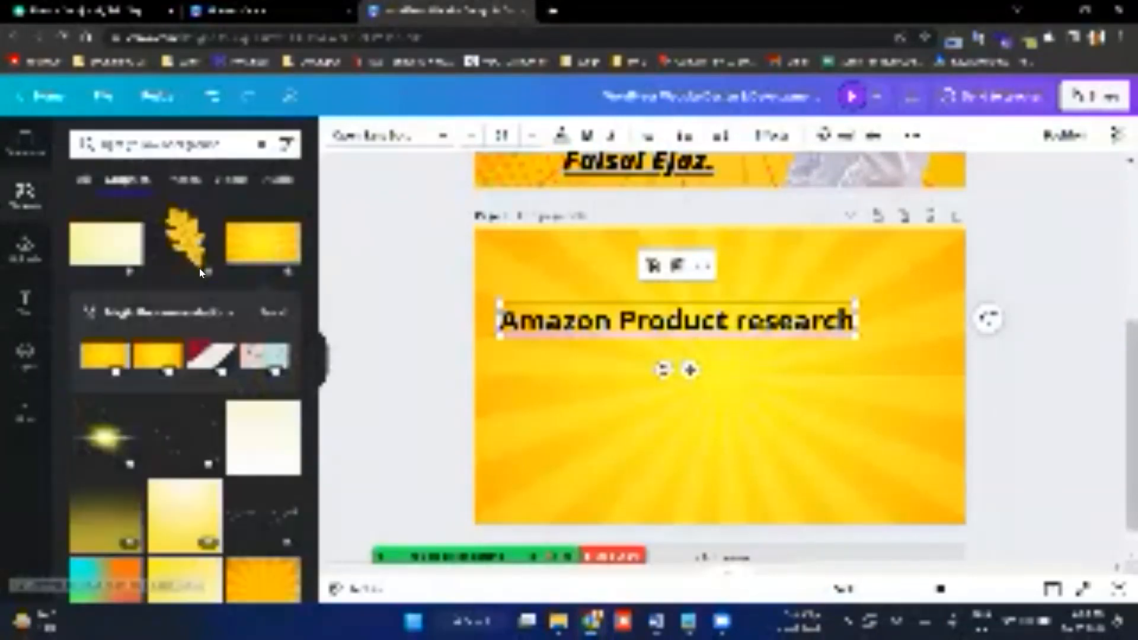
{"action": "left_click", "coordinate": [26, 197]}
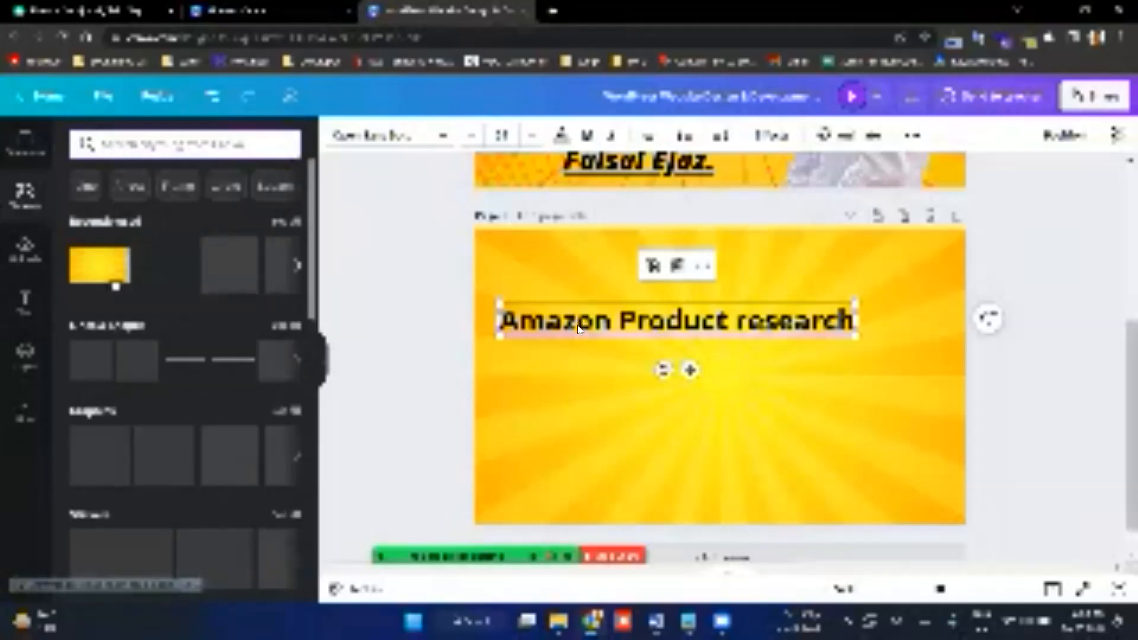
{"action": "key", "text": "r"}
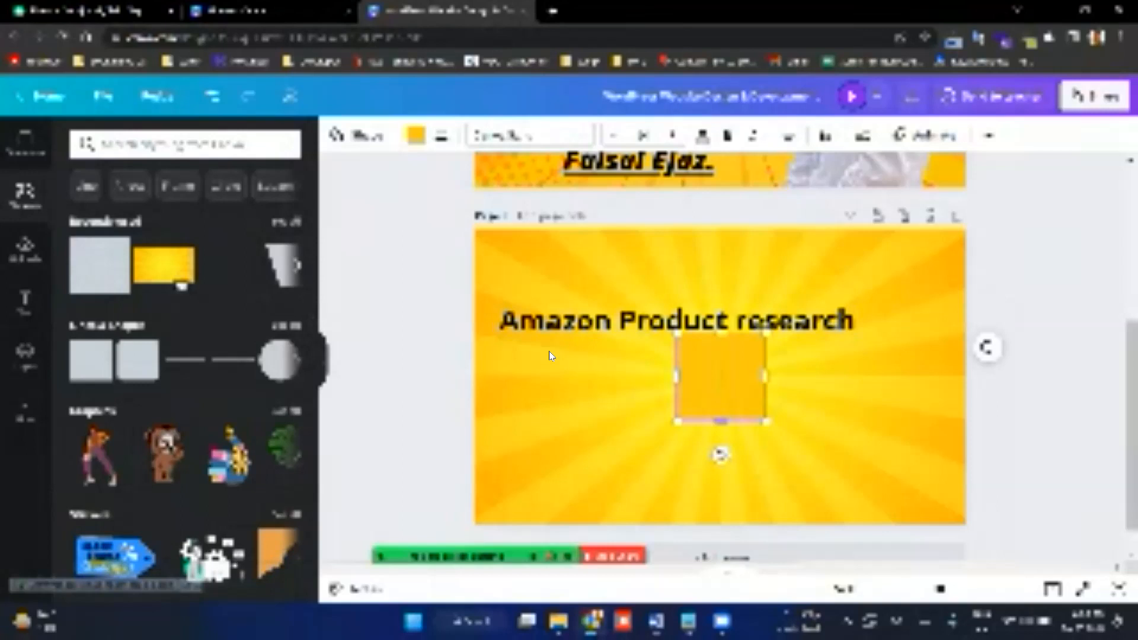
{"action": "left_click_drag", "start_coordinate": [729, 411], "coordinate": [549, 356]}
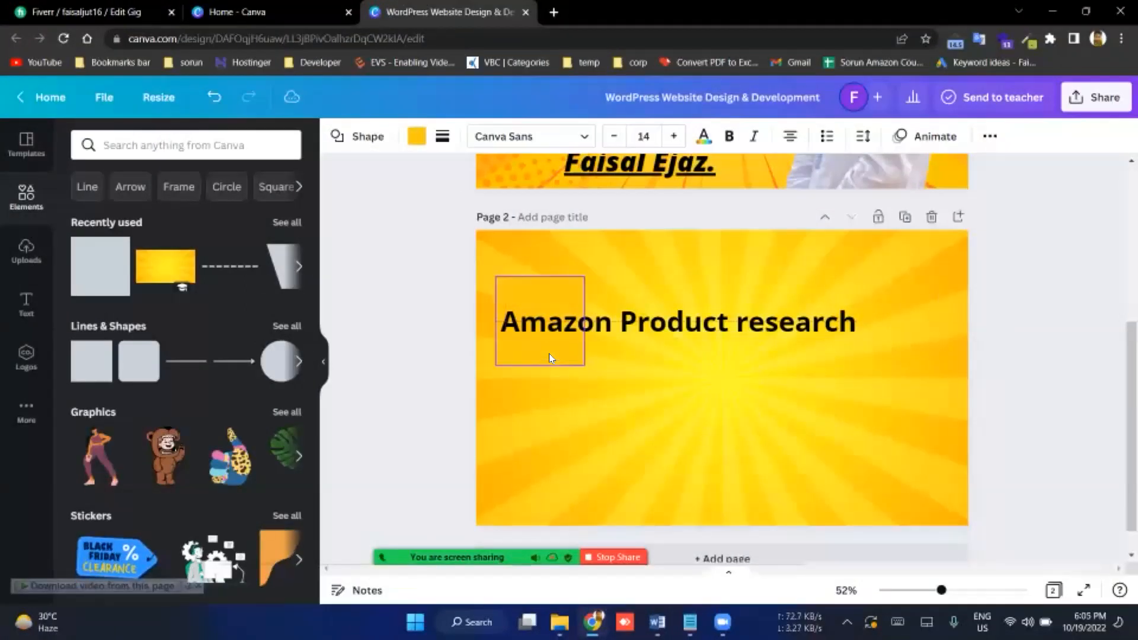
{"action": "left_click", "coordinate": [581, 335]}
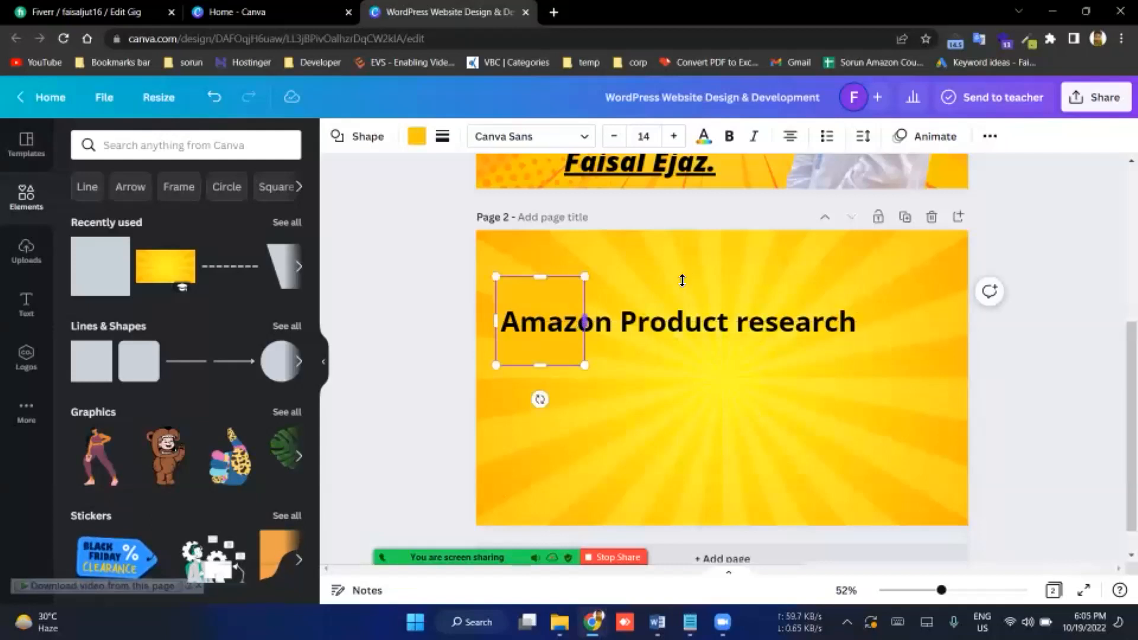
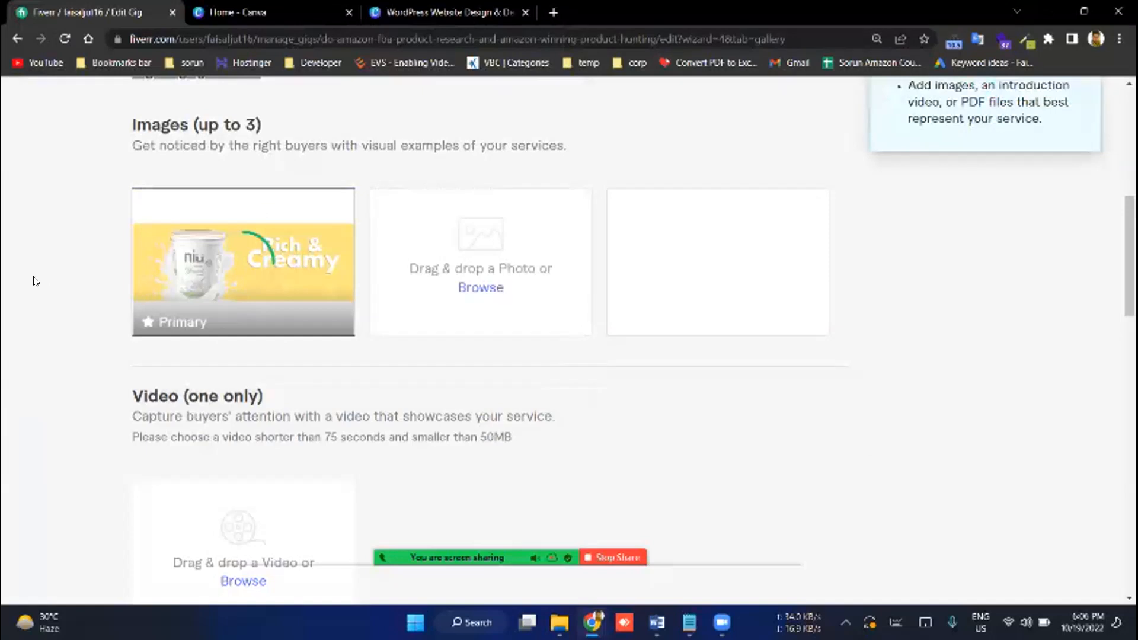
Step: Search Google for "website to pdf" in a new tab
{"action": "scroll", "coordinate": [33, 281], "scroll_direction": "down", "scroll_amount": 10}
{"action": "scroll", "coordinate": [35, 279], "scroll_direction": "up", "scroll_amount": 3}
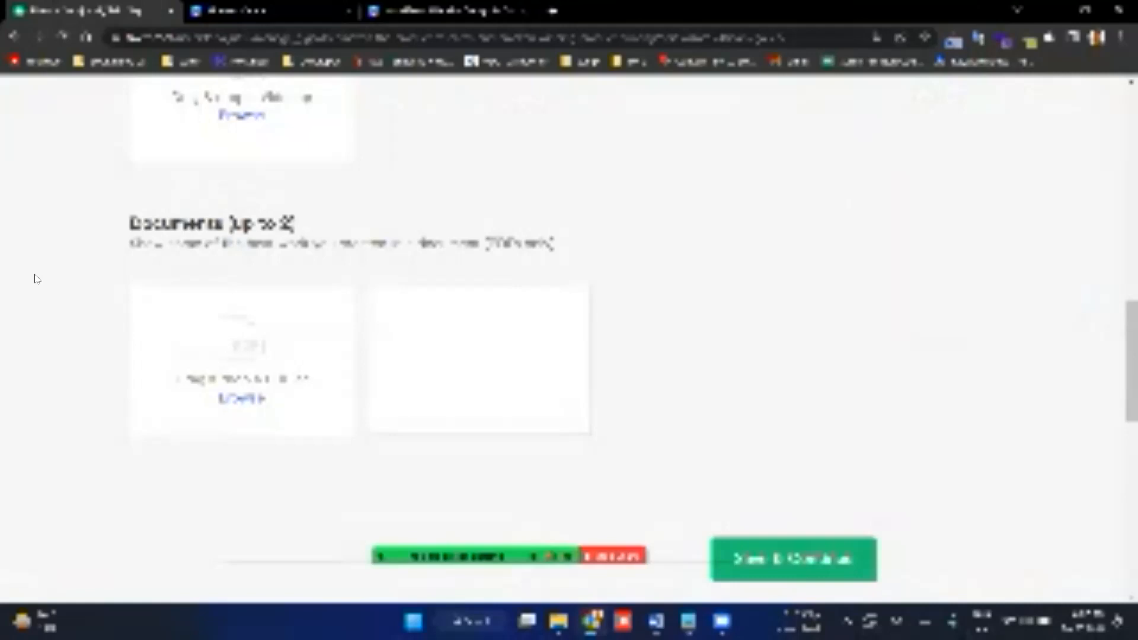
{"action": "key", "text": "ctrl+t"}
{"action": "type", "text": "adobe"}
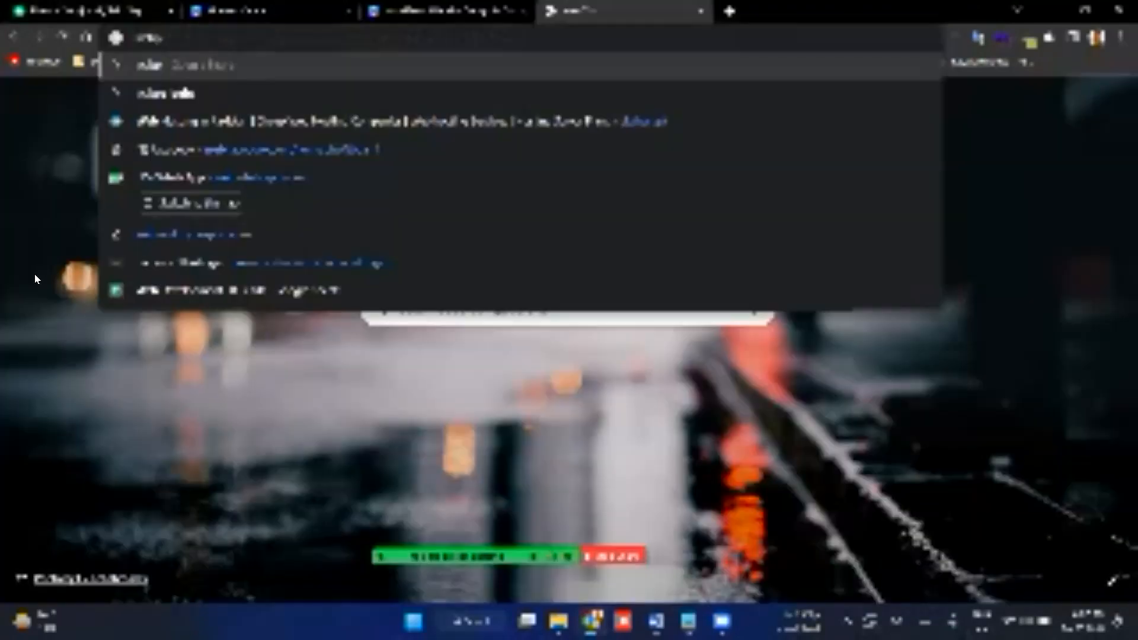
{"action": "type", "text": " photo"}
{"action": "key", "text": "BackSpace"}
{"action": "key", "text": "BackSpace"}
{"action": "key", "text": "BackSpace"}
{"action": "key", "text": "BackSpace"}
{"action": "key", "text": "BackSpace"}
{"action": "key", "text": "BackSpace"}
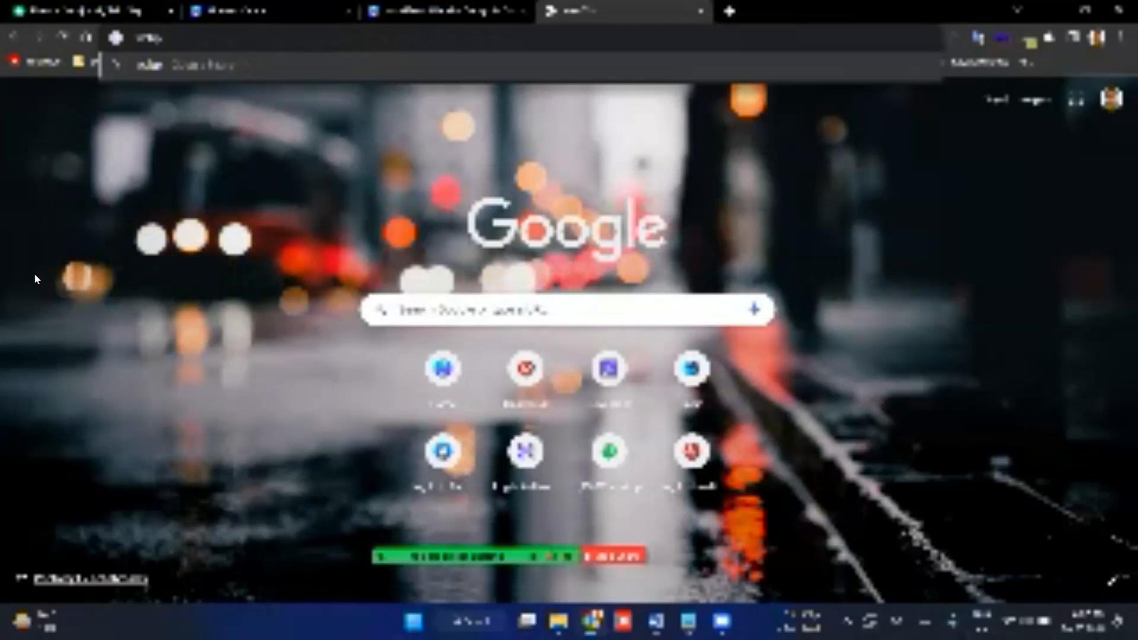
{"action": "type", "text": "te to pdf"}
{"action": "key", "text": "Return"}
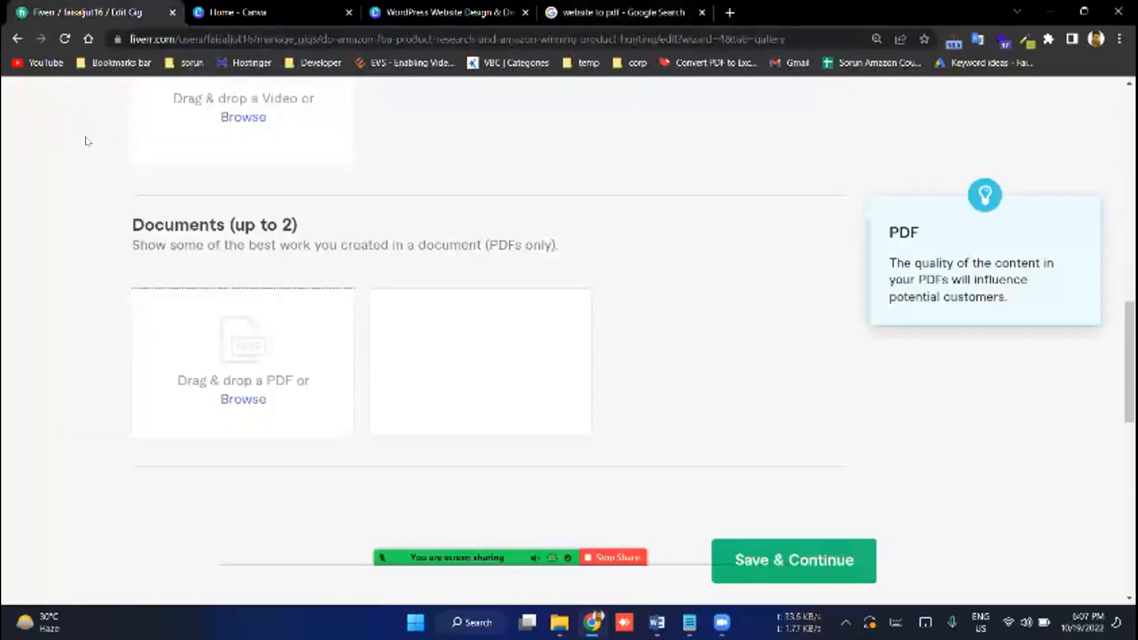
{"action": "scroll", "coordinate": [157, 142], "scroll_direction": "up", "scroll_amount": 3}
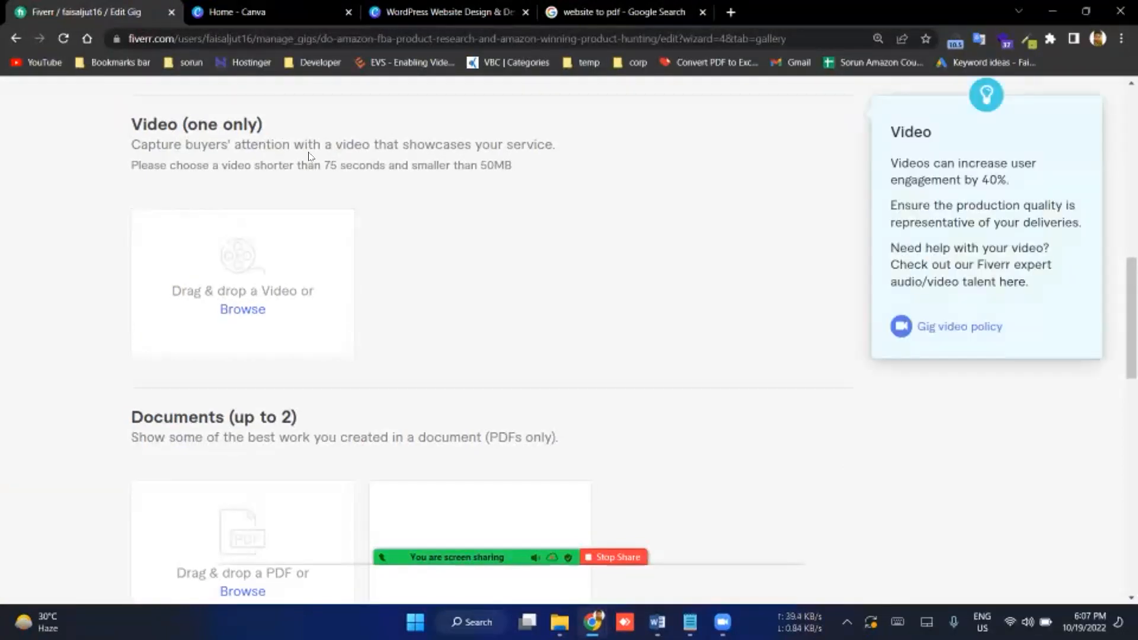
{"action": "left_click_drag", "start_coordinate": [361, 145], "coordinate": [193, 145]}
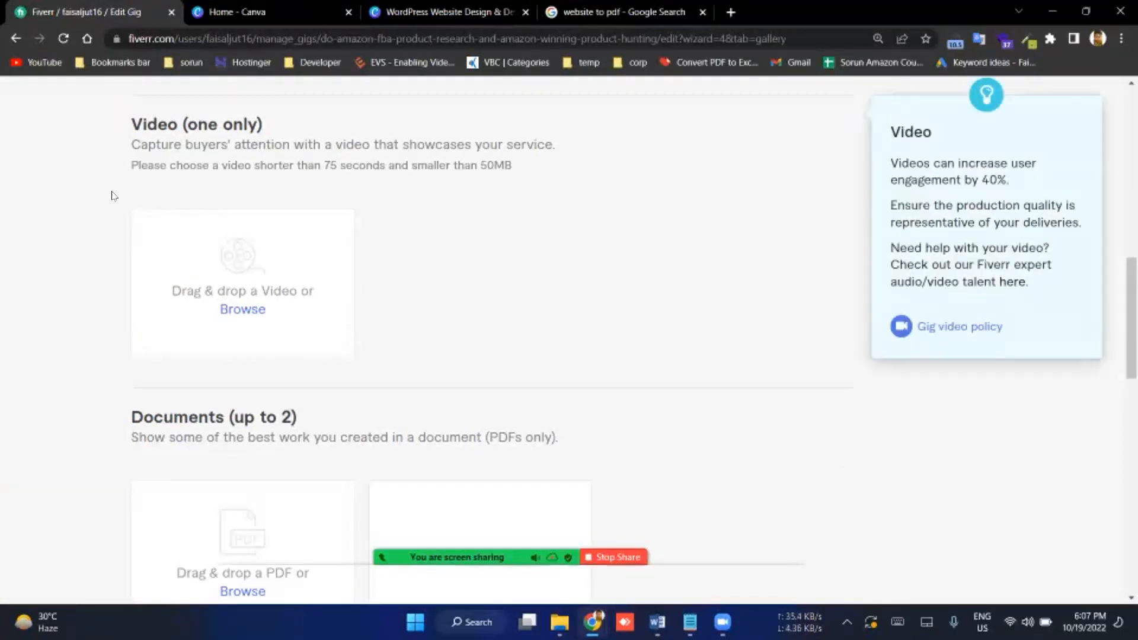
{"action": "left_click", "coordinate": [42, 218]}
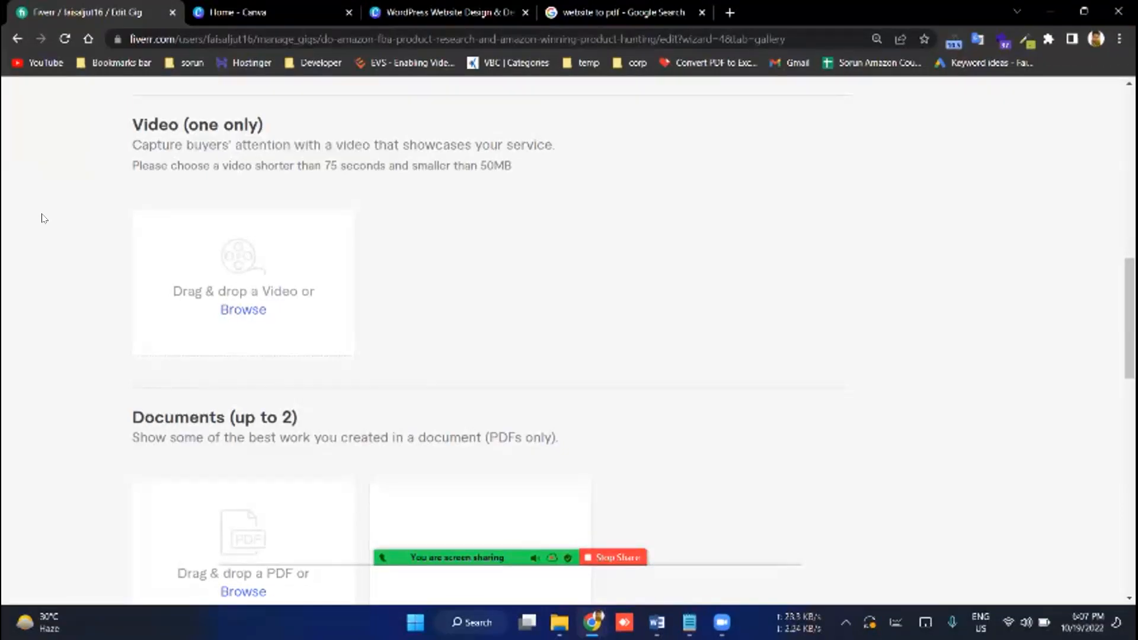
{"action": "left_click", "coordinate": [494, 5]}
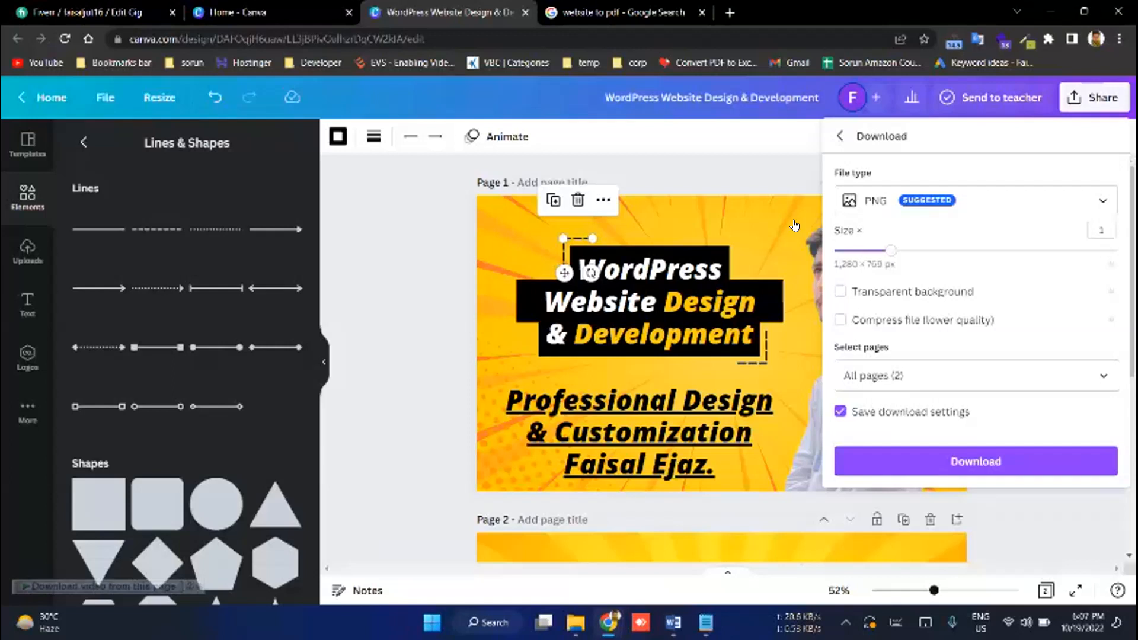
Step: Return to the Fiverr gig, save its gallery and continue to the Publish stage
{"action": "key", "text": "ctrl+1"}
{"action": "scroll", "coordinate": [521, 255], "scroll_direction": "down", "scroll_amount": 7}
{"action": "key", "text": "Return"}
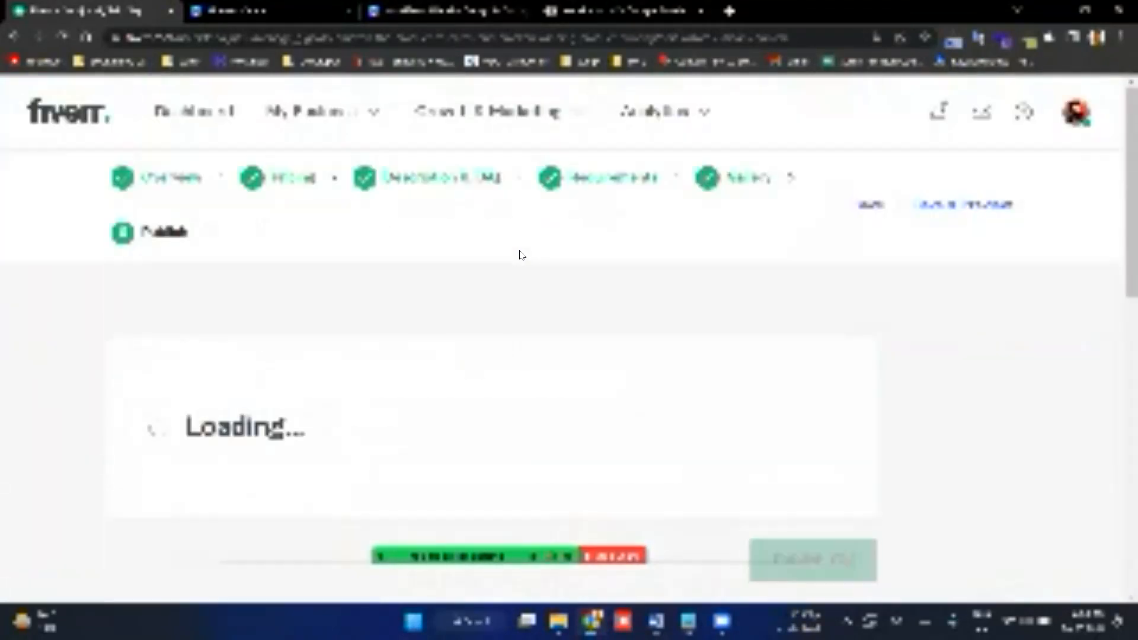
Step: Examine the requirements that must be completed before the gig can be published
{"action": "scroll", "coordinate": [521, 255], "scroll_direction": "down", "scroll_amount": 5}
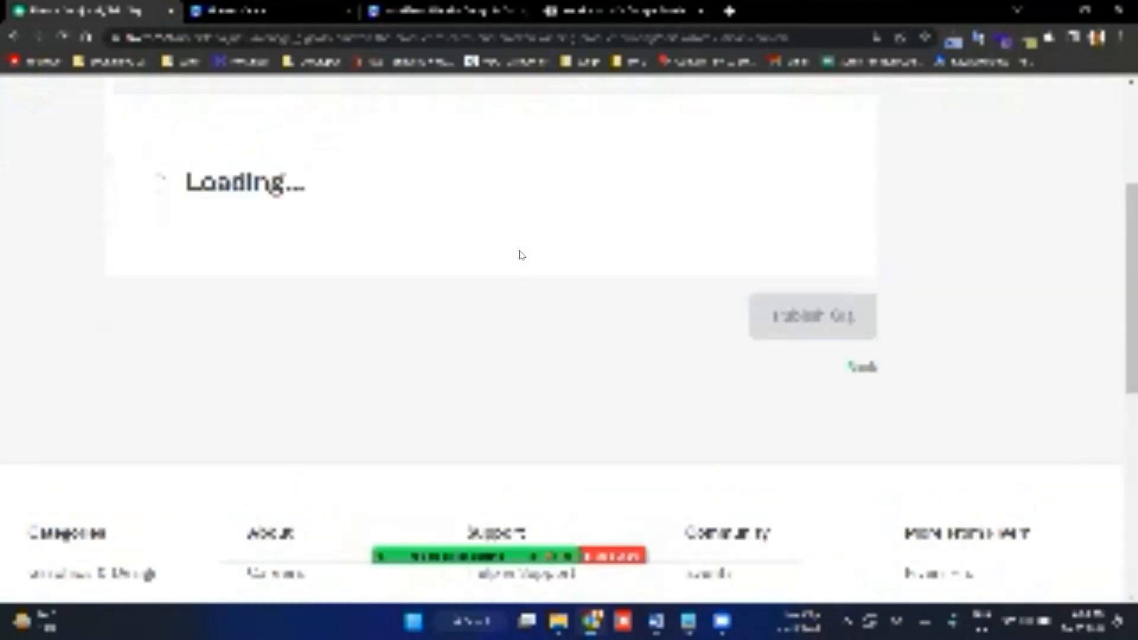
{"action": "scroll", "coordinate": [662, 396], "scroll_direction": "down", "scroll_amount": 3}
{"action": "scroll", "coordinate": [662, 395], "scroll_direction": "up", "scroll_amount": 6}
{"action": "scroll", "coordinate": [662, 395], "scroll_direction": "down", "scroll_amount": 5}
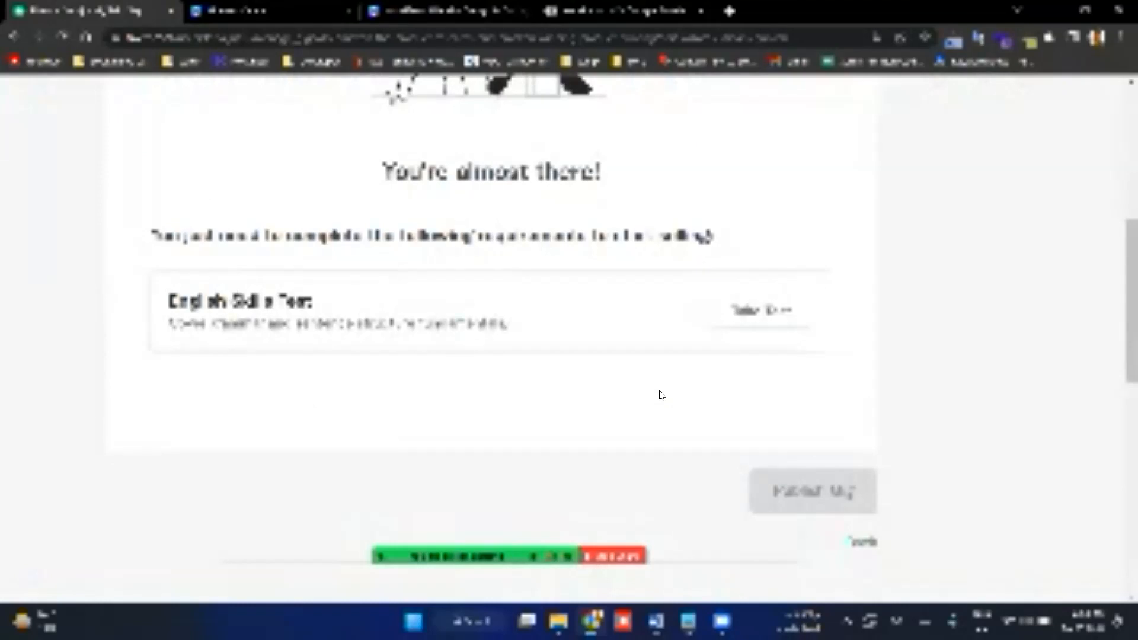
{"action": "scroll", "coordinate": [662, 395], "scroll_direction": "down", "scroll_amount": 5}
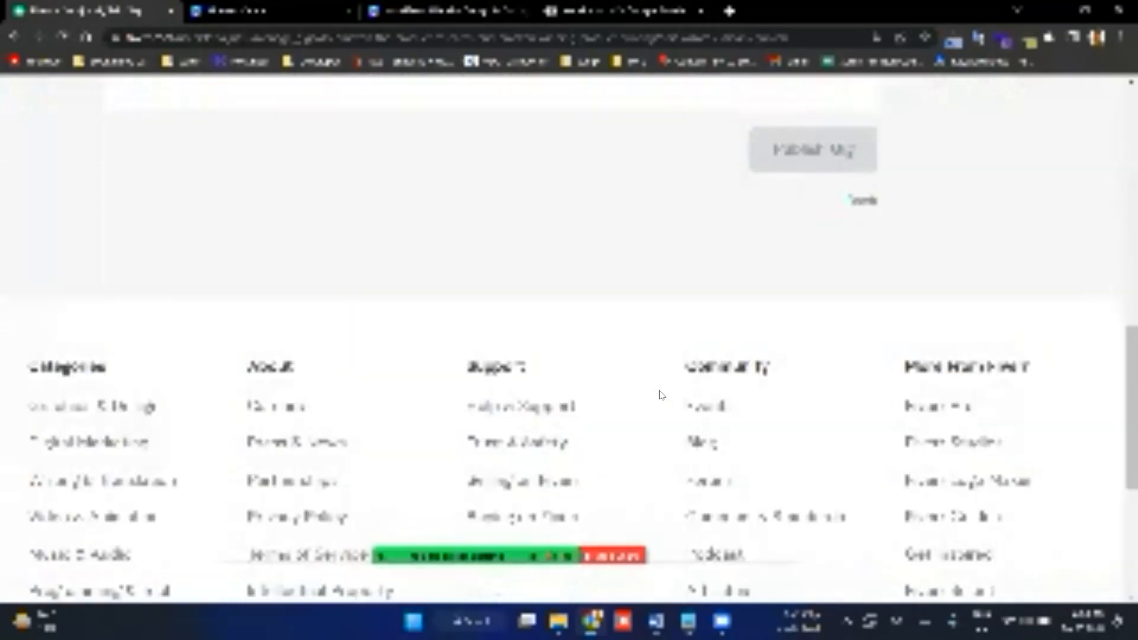
{"action": "scroll", "coordinate": [662, 396], "scroll_direction": "up", "scroll_amount": 6}
{"action": "scroll", "coordinate": [742, 447], "scroll_direction": "down", "scroll_amount": 1}
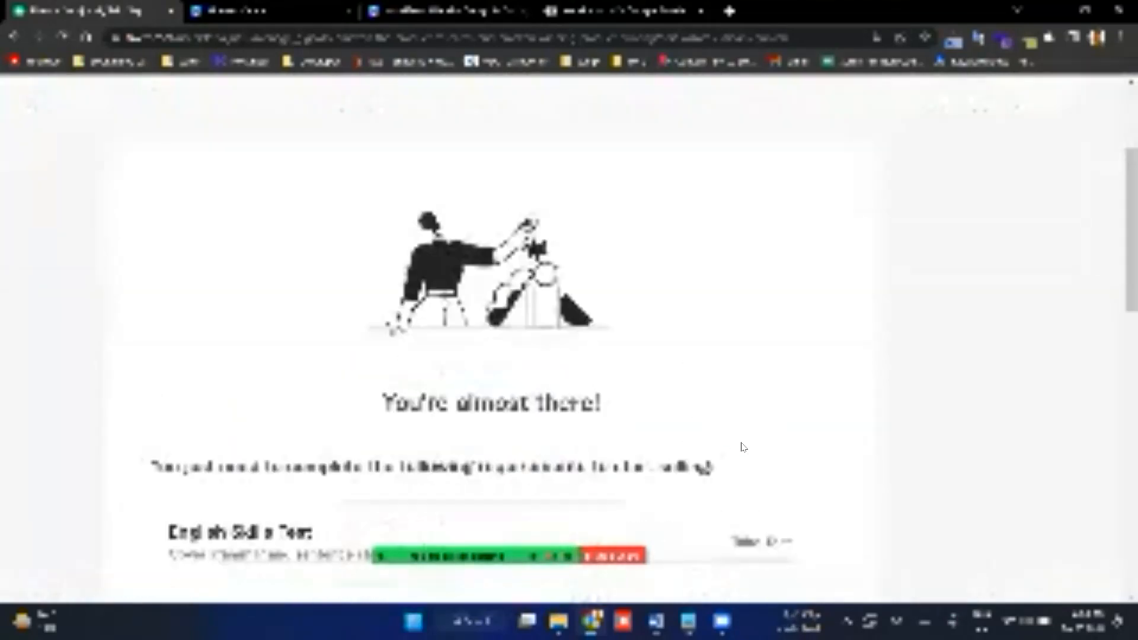
{"action": "scroll", "coordinate": [744, 447], "scroll_direction": "down", "scroll_amount": 1}
{"action": "scroll", "coordinate": [739, 447], "scroll_direction": "down", "scroll_amount": 1}
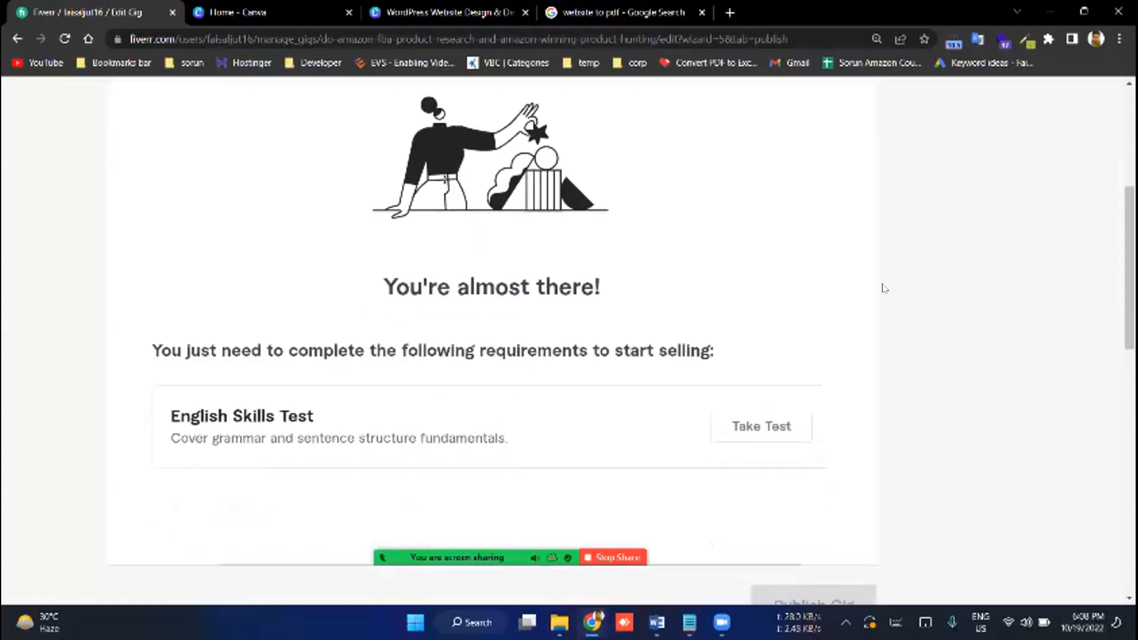
{"action": "scroll", "coordinate": [863, 210], "scroll_direction": "up", "scroll_amount": 5}
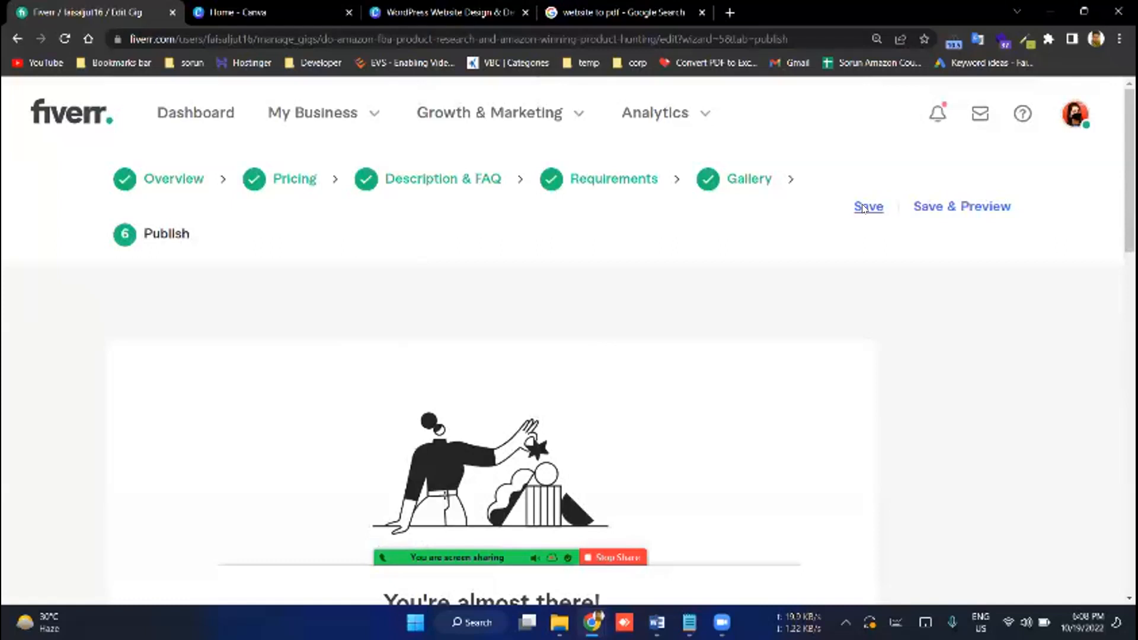
Step: Open Upwork's find-work page in a new tab
{"action": "key", "text": "ctrl+t"}
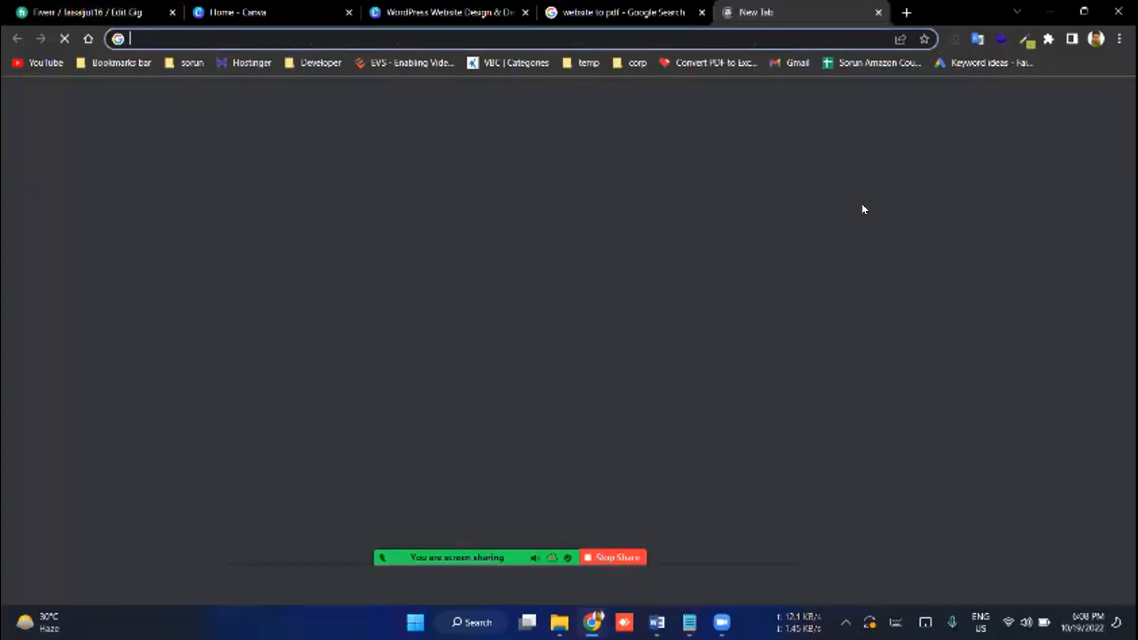
{"action": "type", "text": "y"}
{"action": "key", "text": "BackSpace"}
{"action": "type", "text": "upwaor"}
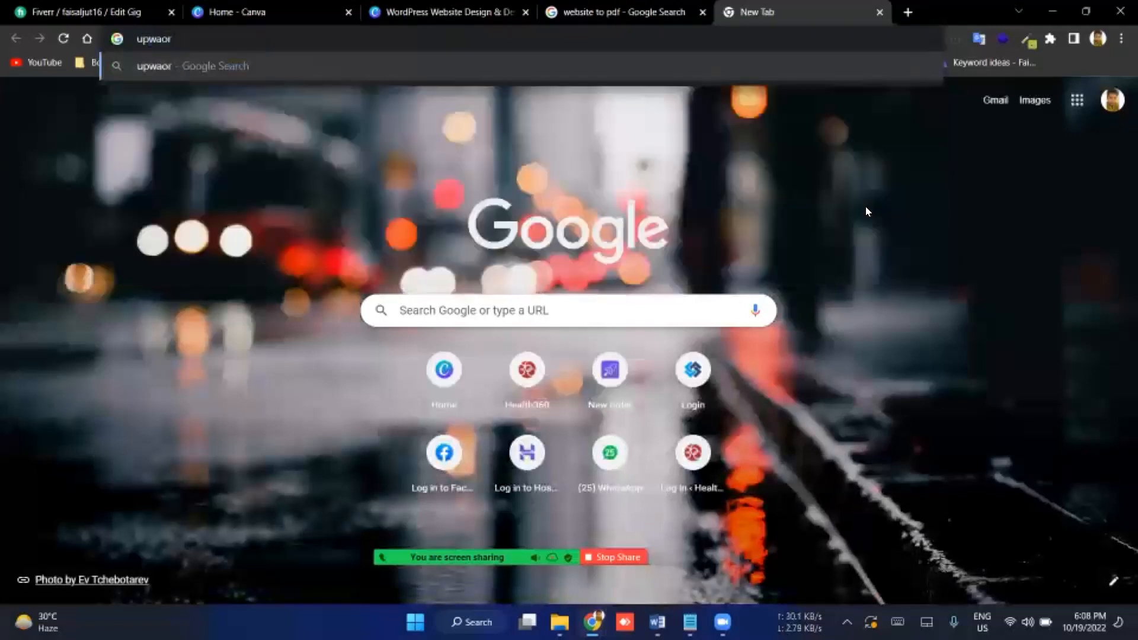
{"action": "key", "text": "ctrl+a"}
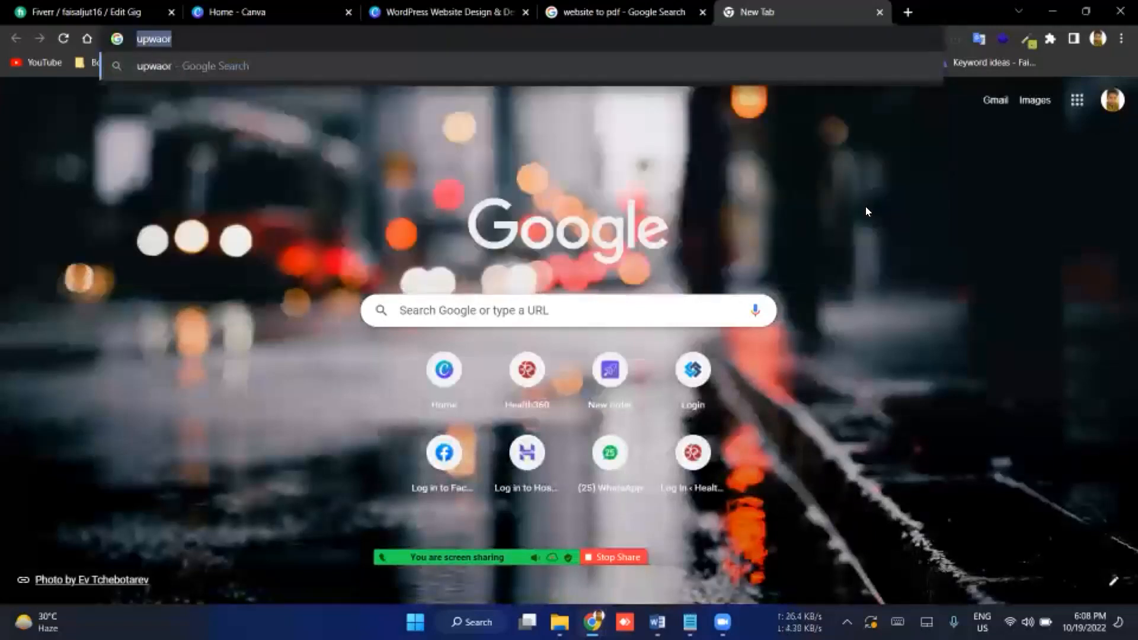
{"action": "type", "text": "upwor"}
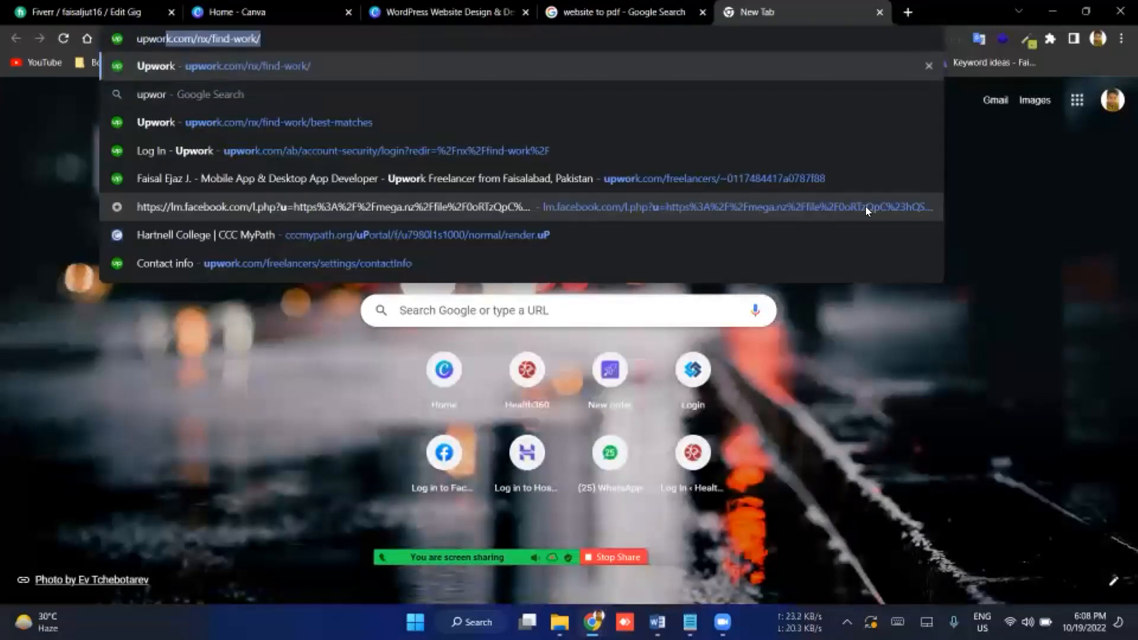
{"action": "key", "text": "Return"}
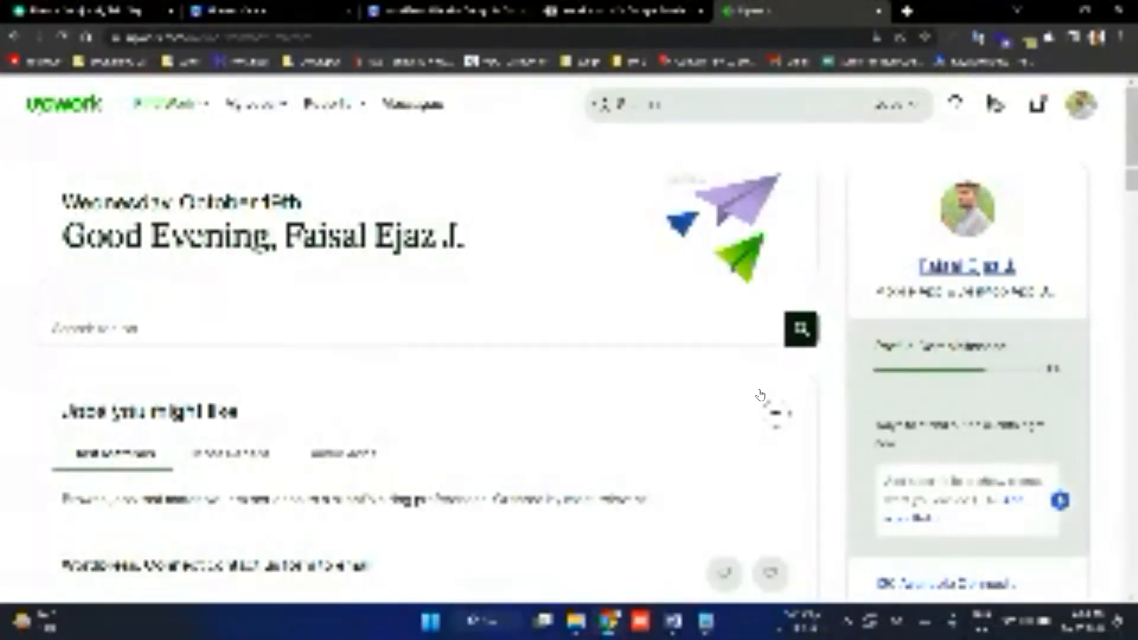
Step: Return to the Fiverr gig's Publish stage and go back to its Gallery stage
{"action": "key", "text": "ctrl+1"}
{"action": "scroll", "coordinate": [762, 394], "scroll_direction": "down", "scroll_amount": 5}
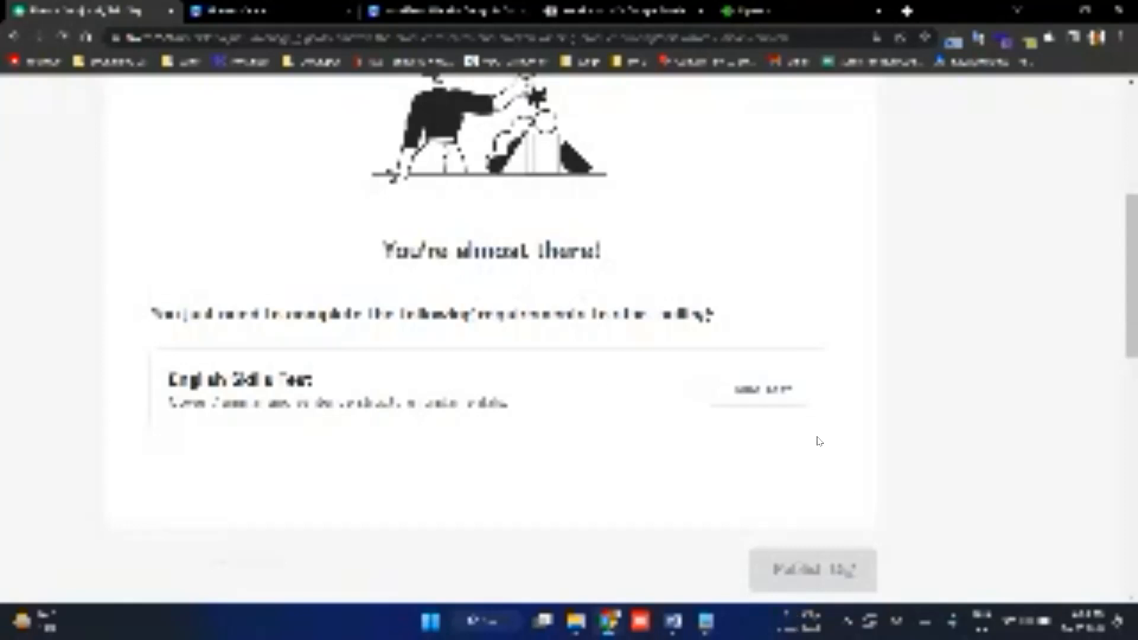
{"action": "scroll", "coordinate": [819, 441], "scroll_direction": "down", "scroll_amount": 2}
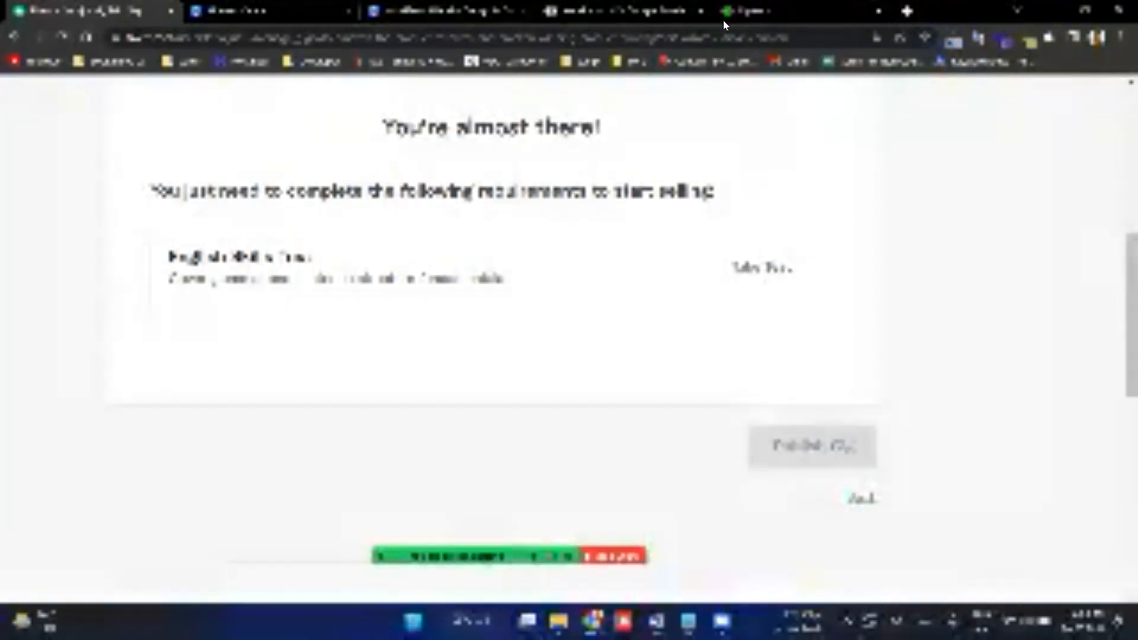
{"action": "left_click", "coordinate": [766, 12]}
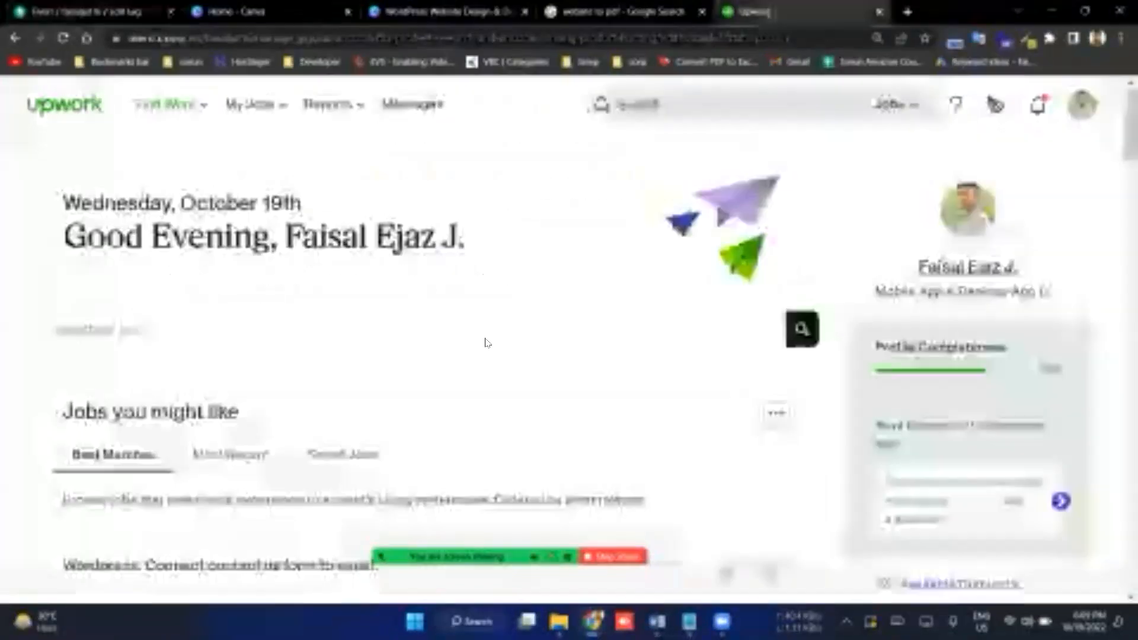
{"action": "key", "text": "ctrl+Tab"}
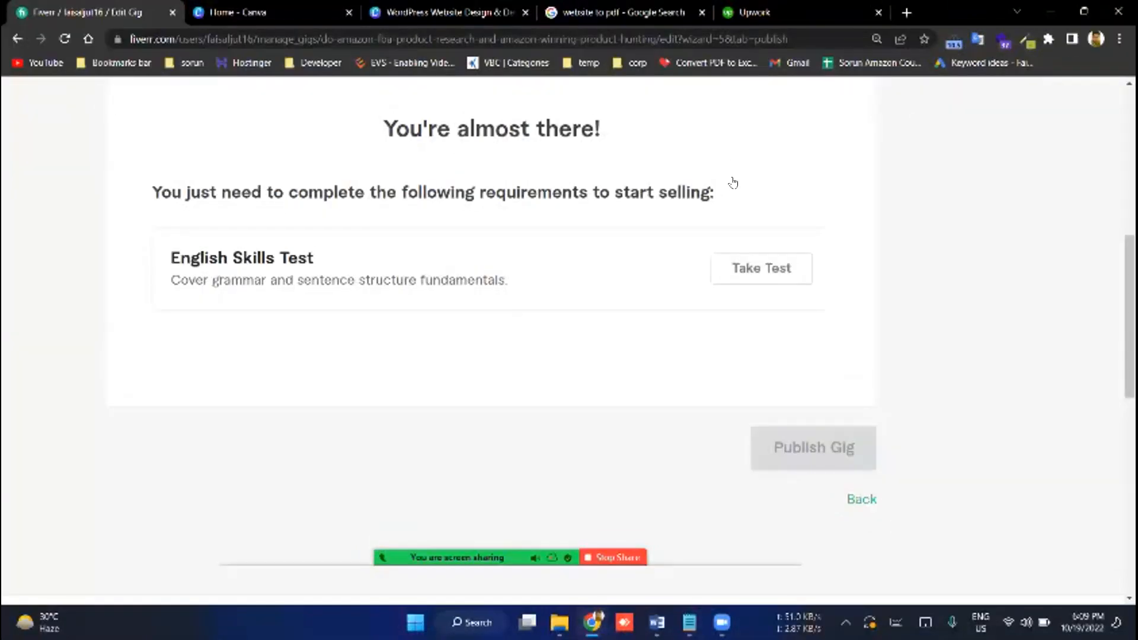
{"action": "scroll", "coordinate": [733, 183], "scroll_direction": "down", "scroll_amount": 4}
{"action": "scroll", "coordinate": [905, 10], "scroll_direction": "up", "scroll_amount": 10}
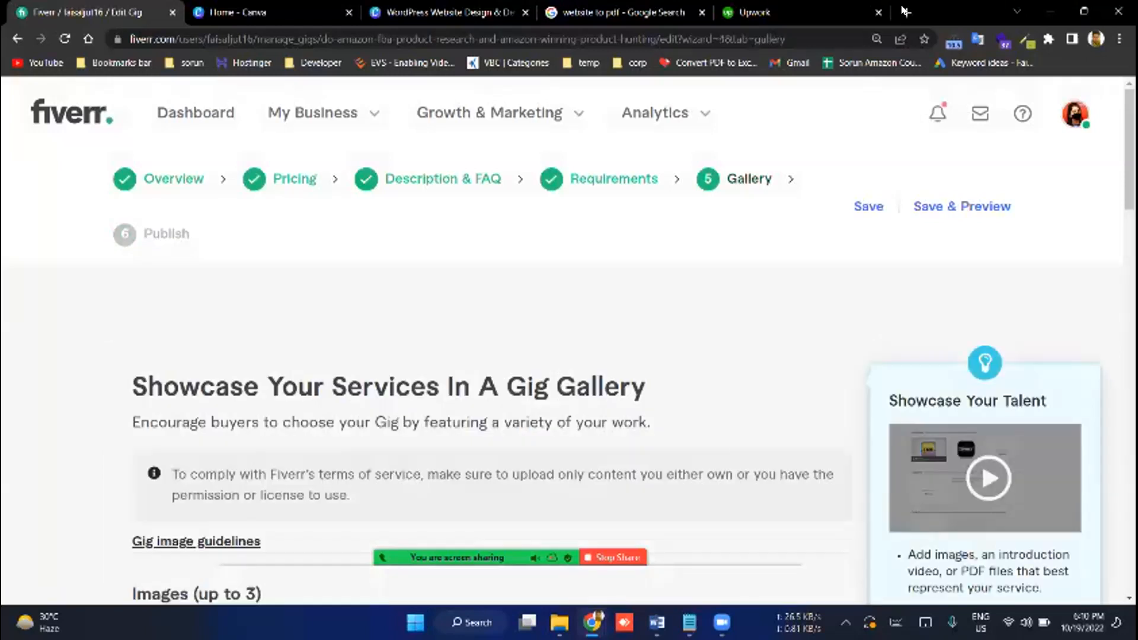
Step: Search Google Images for an Amazon seller dashboard in a new tab and preview the spreadsheet-like result with the orange column
{"action": "key", "text": "ctrl+t"}
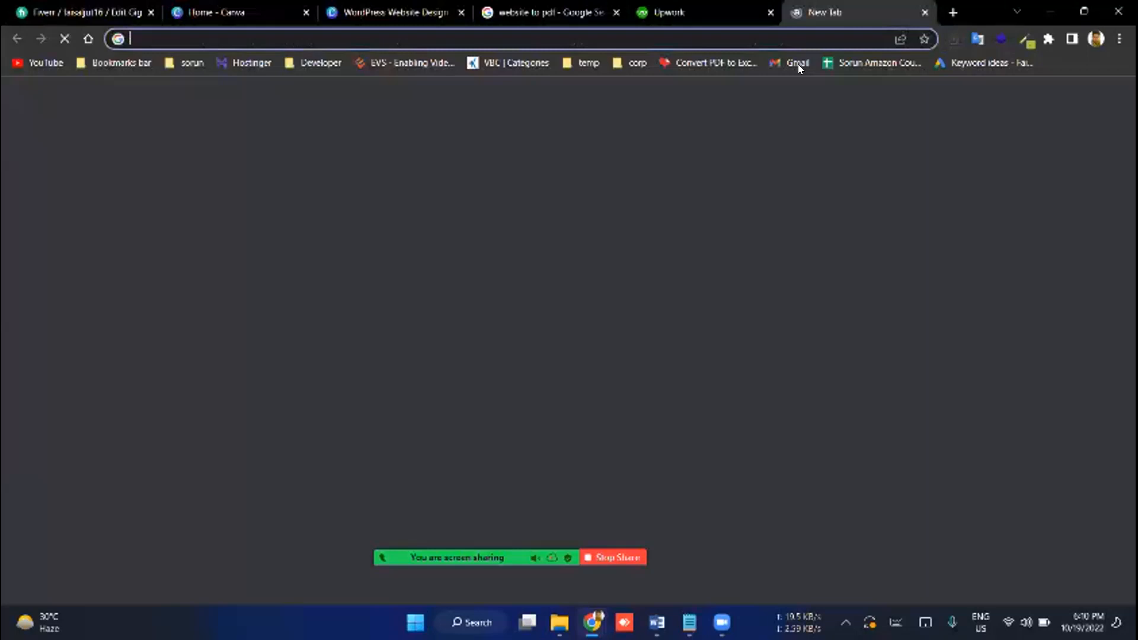
{"action": "left_click", "coordinate": [267, 236]}
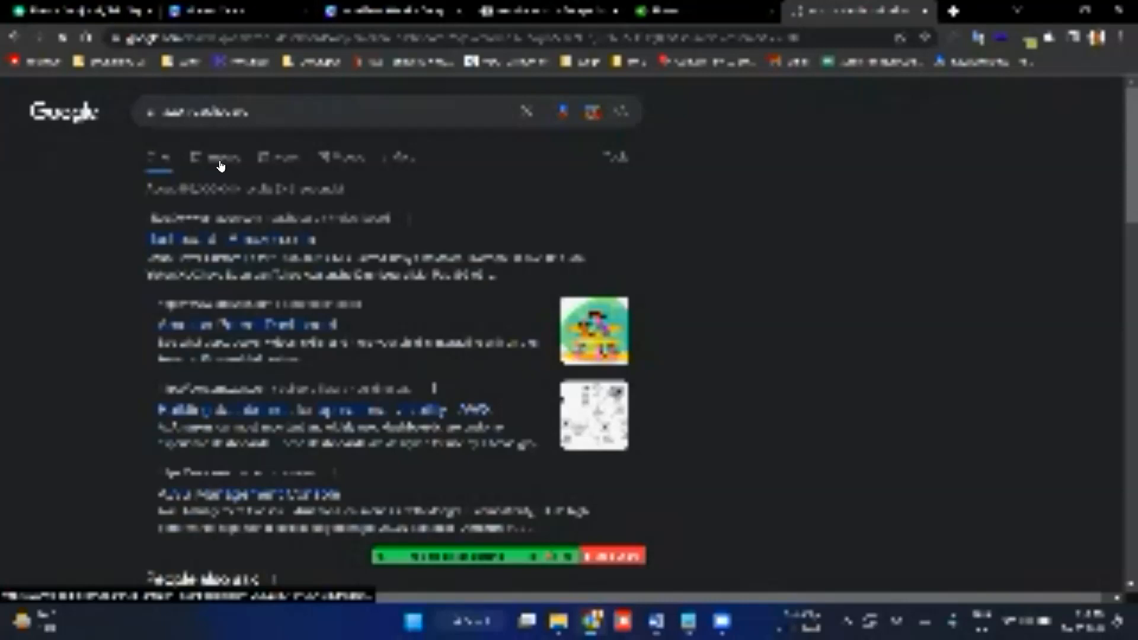
{"action": "left_click", "coordinate": [420, 270]}
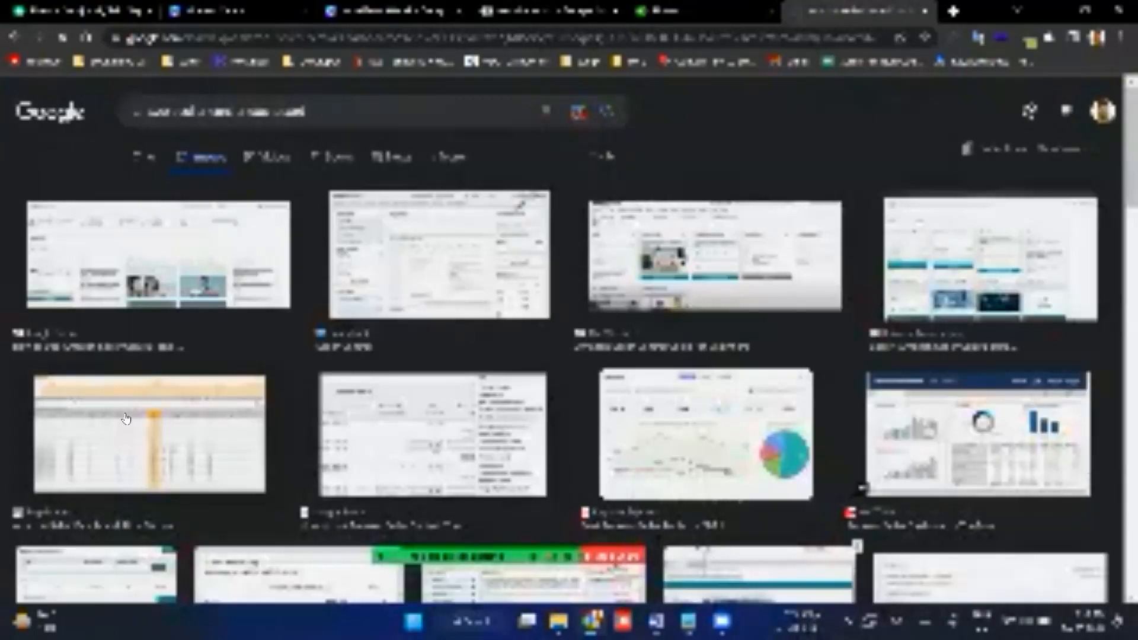
{"action": "left_click", "coordinate": [126, 418]}
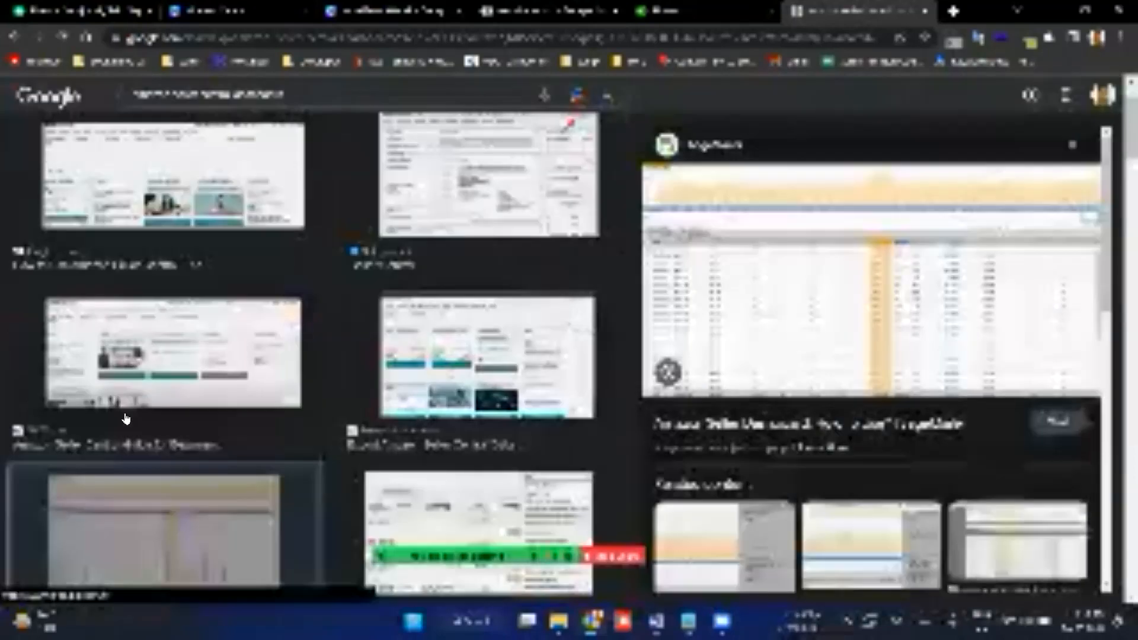